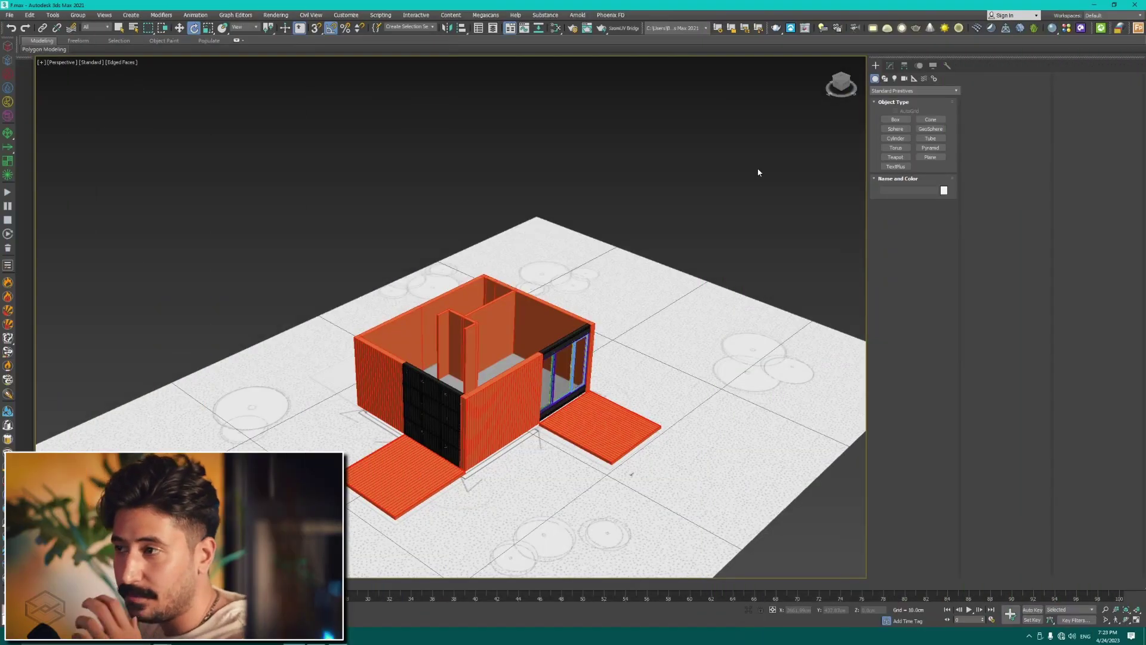
Step: Pan and zoom toward the black door wall, select grille door Group003, and orbit closer
middle_click_drag(419, 370, 420, 349)
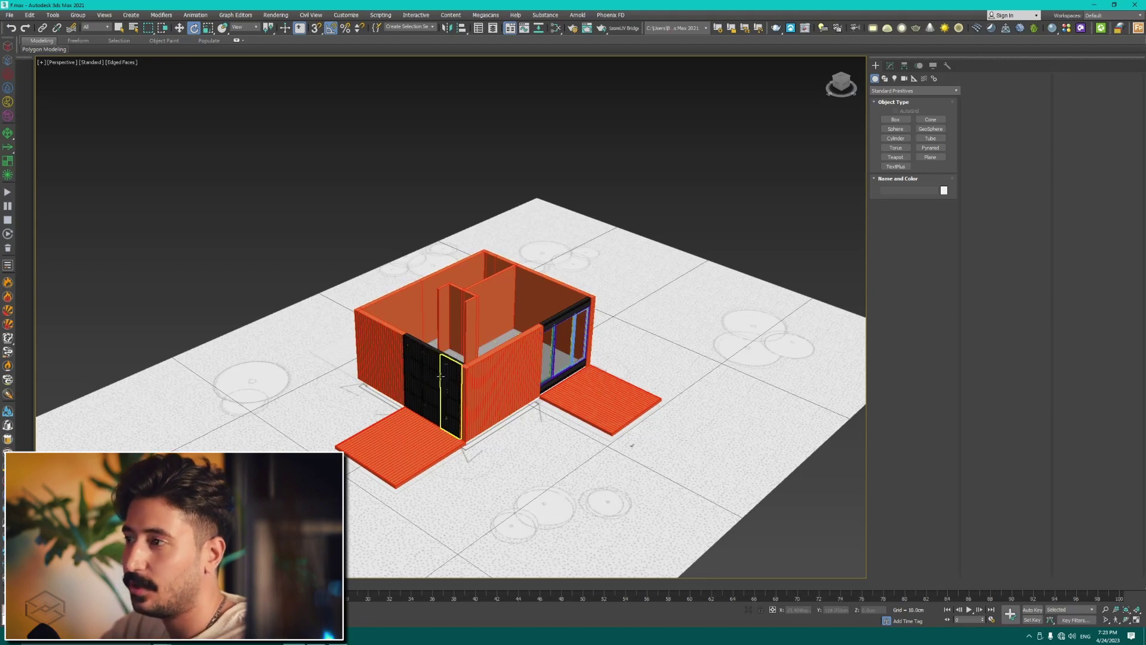
middle_click_drag(421, 348, 437, 327)
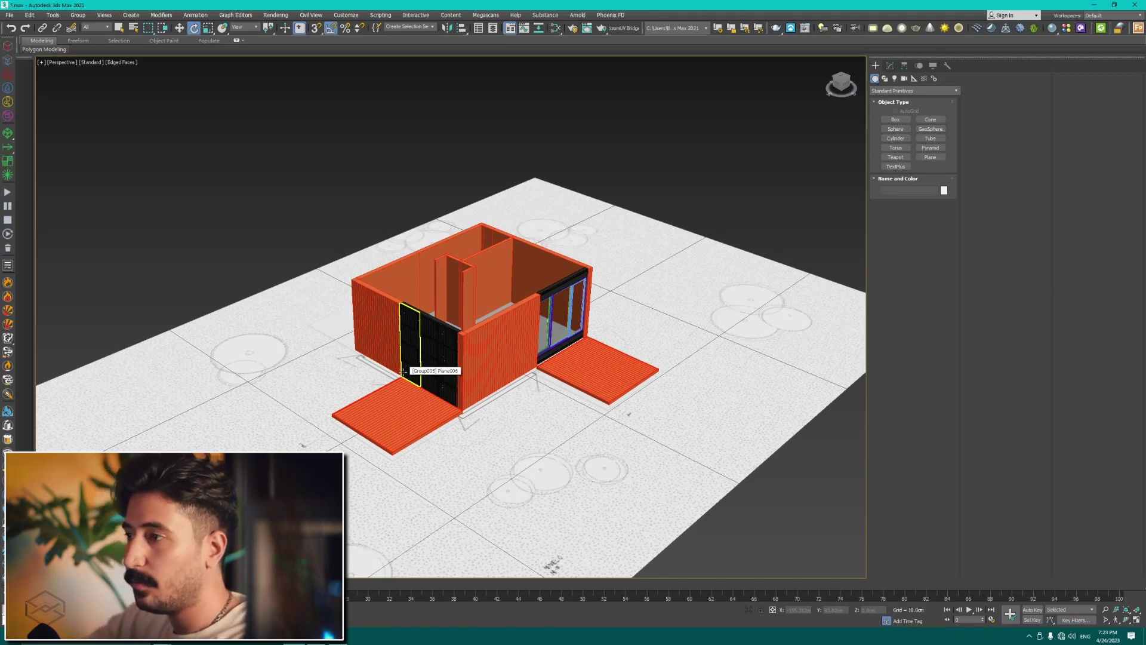
scroll(439, 344, "up", 4)
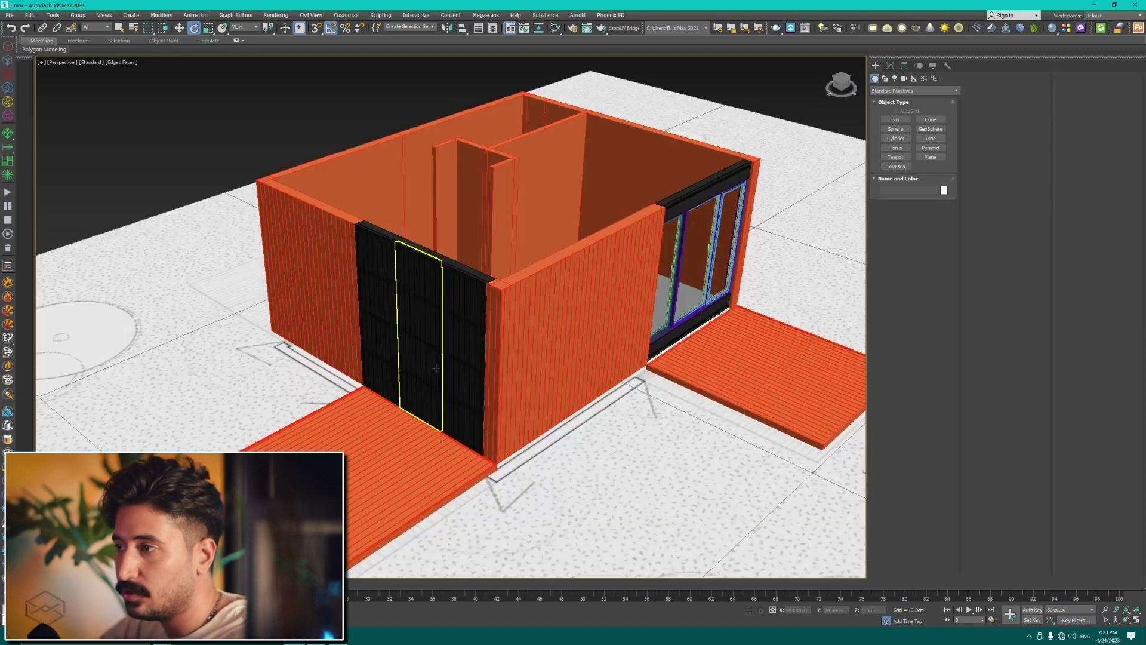
left_click(465, 277)
middle_click_drag(465, 277, 478, 387, "alt")
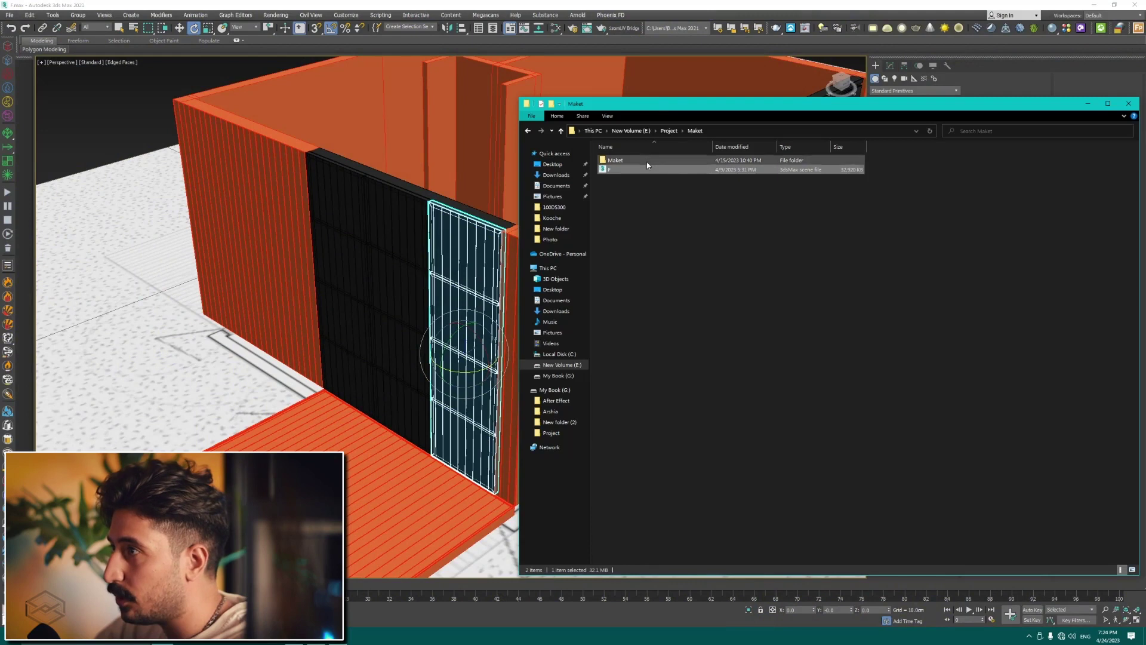
Step: Open the Maket folder's reference images and zoom into the 04-axo axonometric drawing
double_click(647, 162)
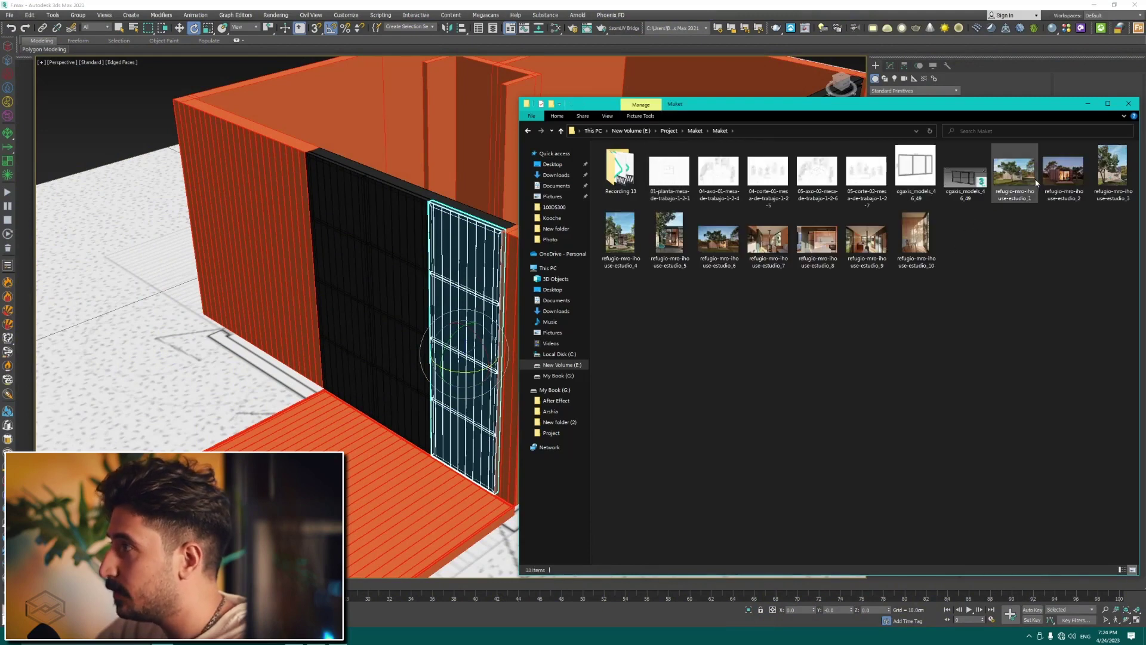
double_click(669, 171)
left_click(1138, 325)
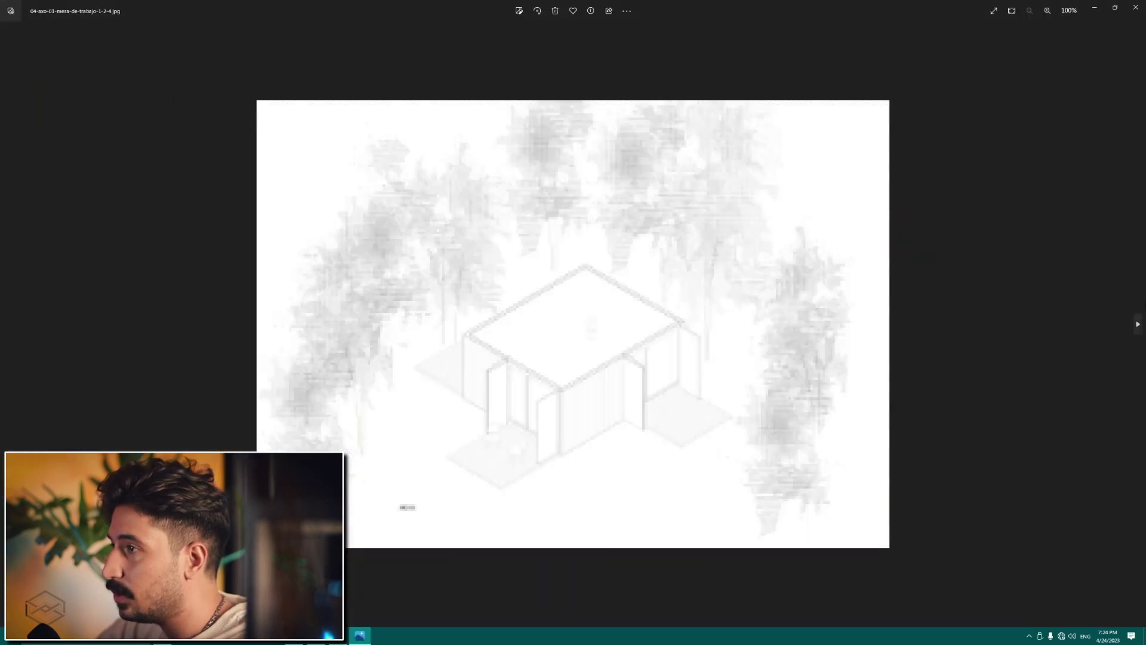
scroll(532, 464, "up", 4)
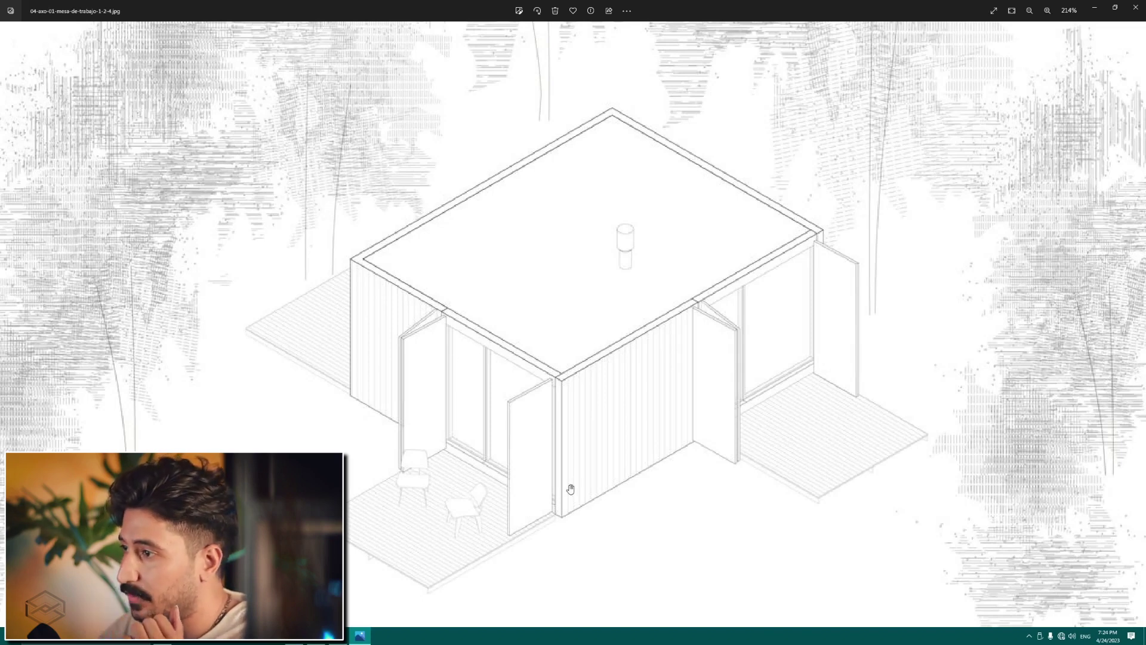
Step: Close the reference viewer, return to 3ds Max, and test-swing the grille door, then undo
left_click(1094, 9)
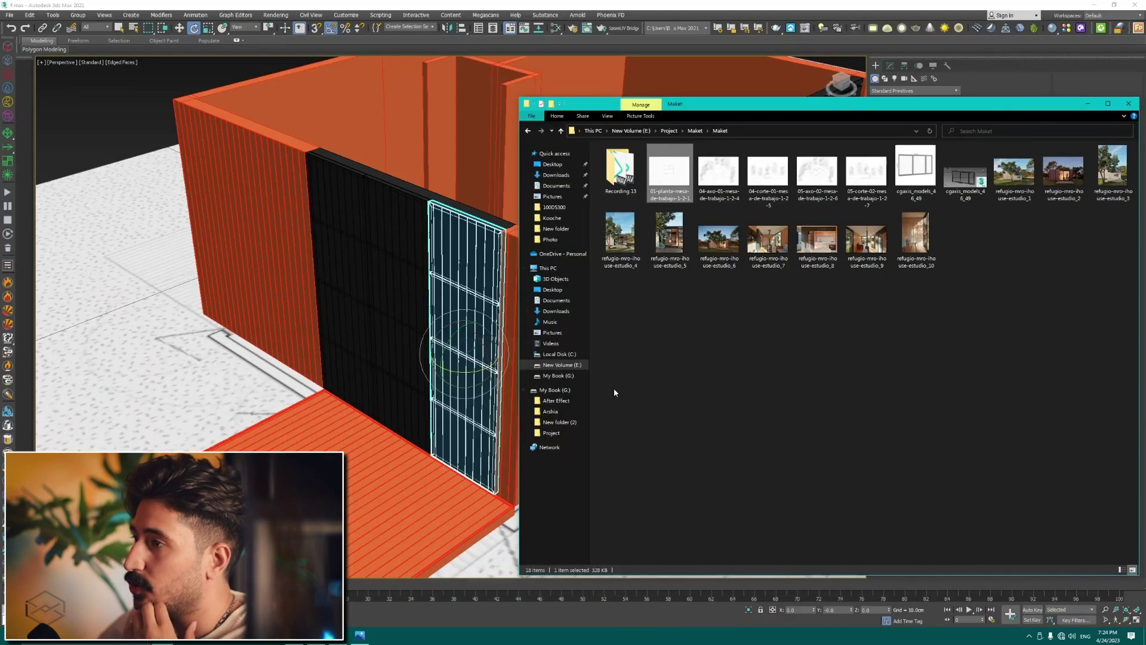
key("alt+Tab")
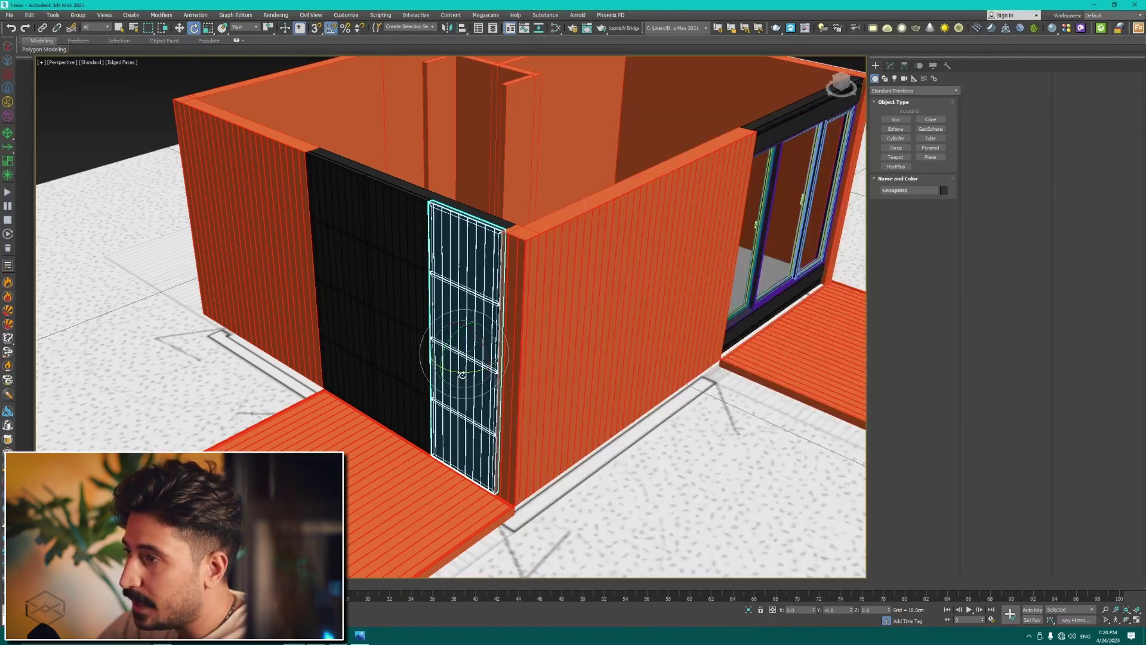
left_click_drag(462, 375, 484, 376)
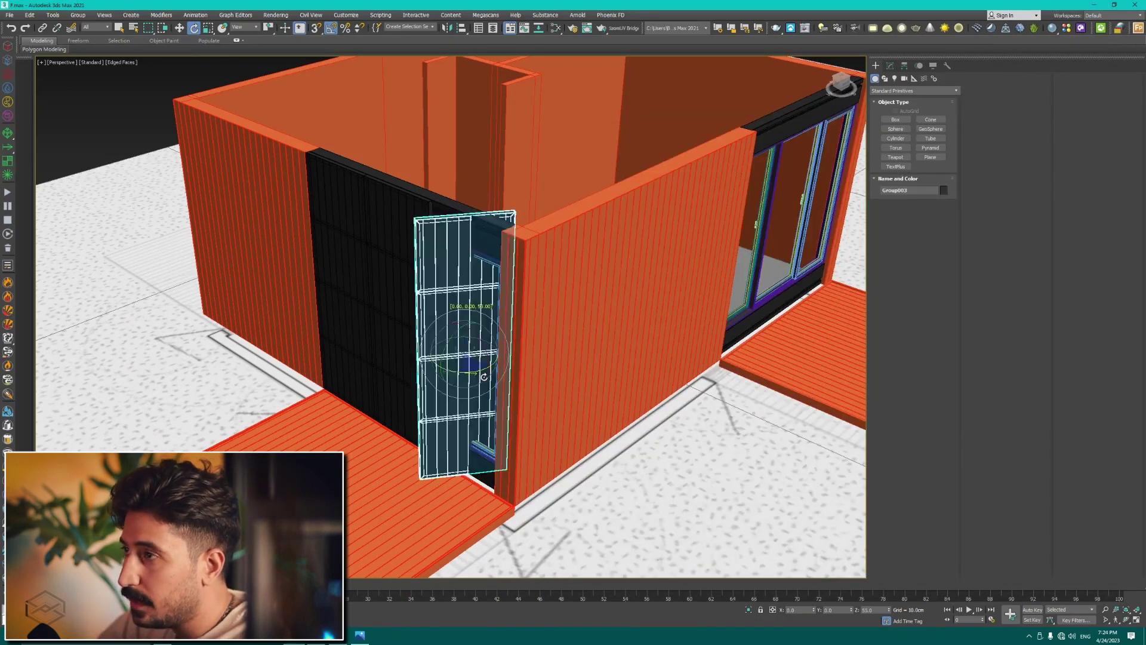
scroll(472, 412, "up", 3)
key("ctrl+z")
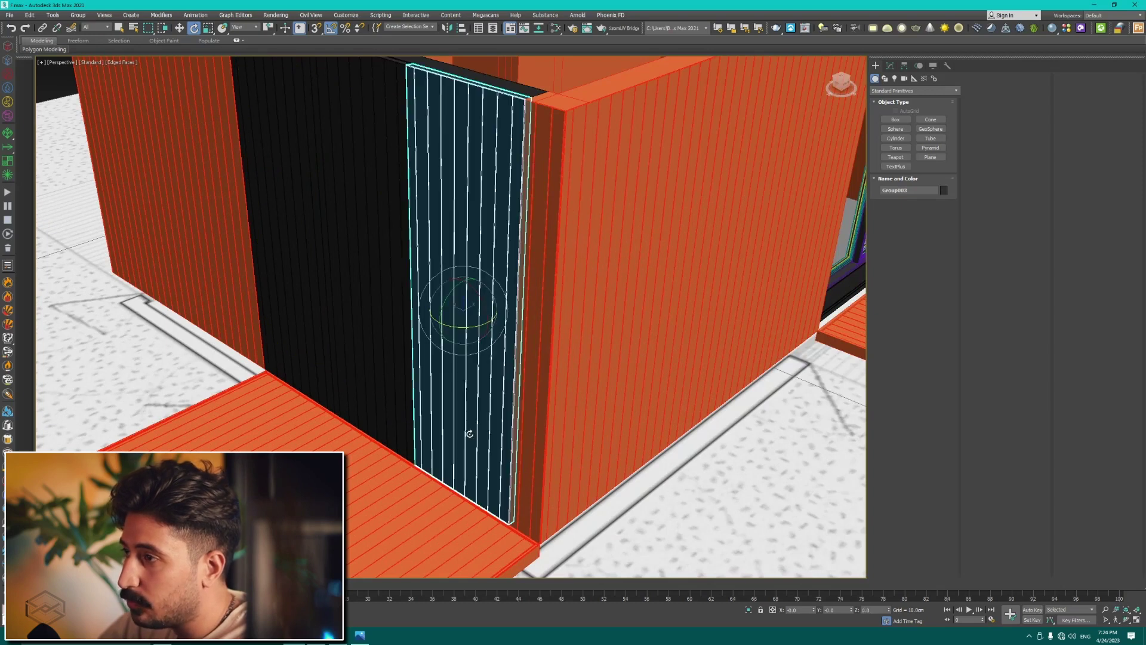
Step: Isolate the grille door with Alt+Q and orbit to inspect its front and railed back
mouse_move(484, 326)
middle_mouse_down("alt")
mouse_move(467, 327)
mouse_move(468, 340)
mouse_move(621, 337)
middle_mouse_up("alt")
key("alt+q")
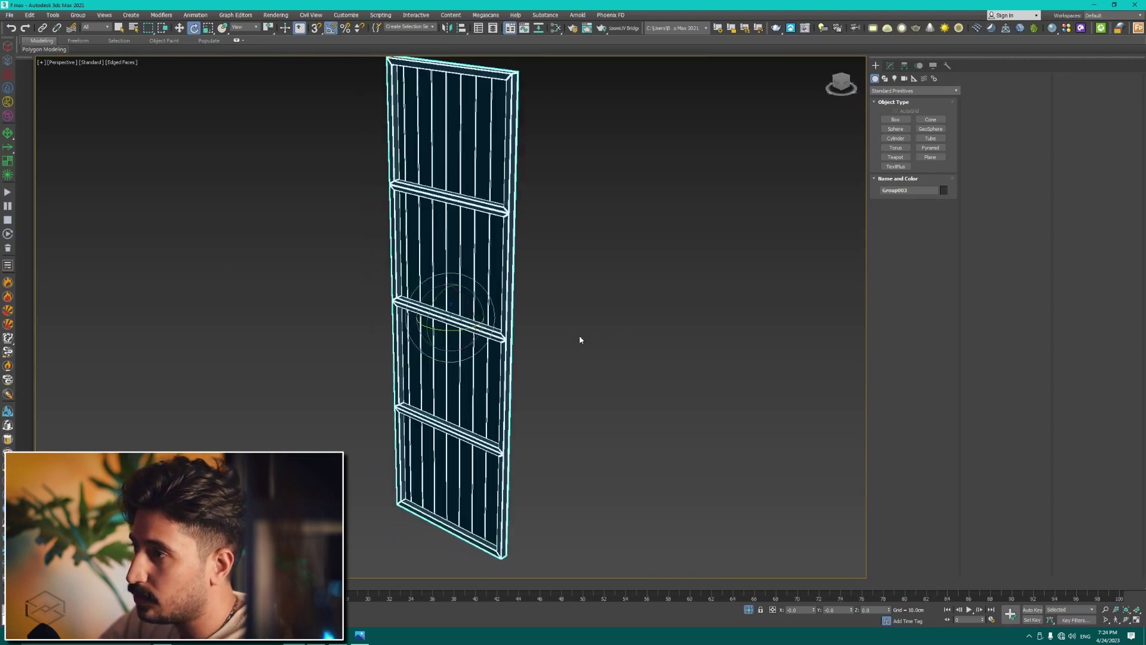
left_click(579, 335)
left_click(454, 337)
middle_click_drag(537, 340, 440, 340, "alt")
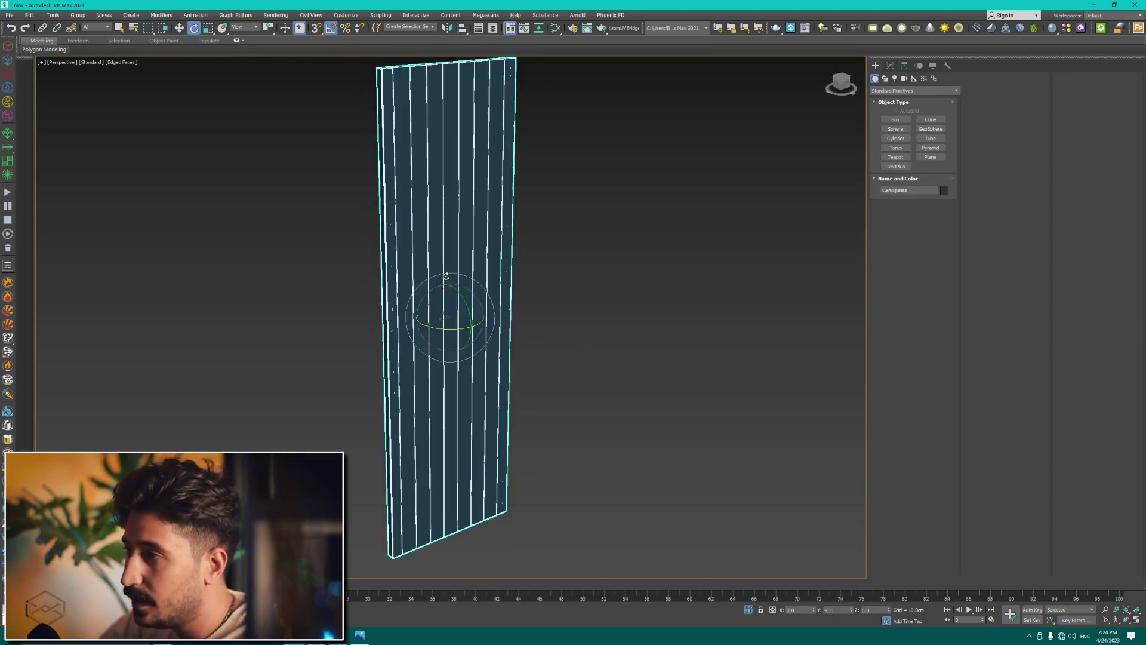
mouse_move(538, 297)
left_mouse_down()
mouse_move(481, 319)
mouse_move(457, 346)
left_mouse_up()
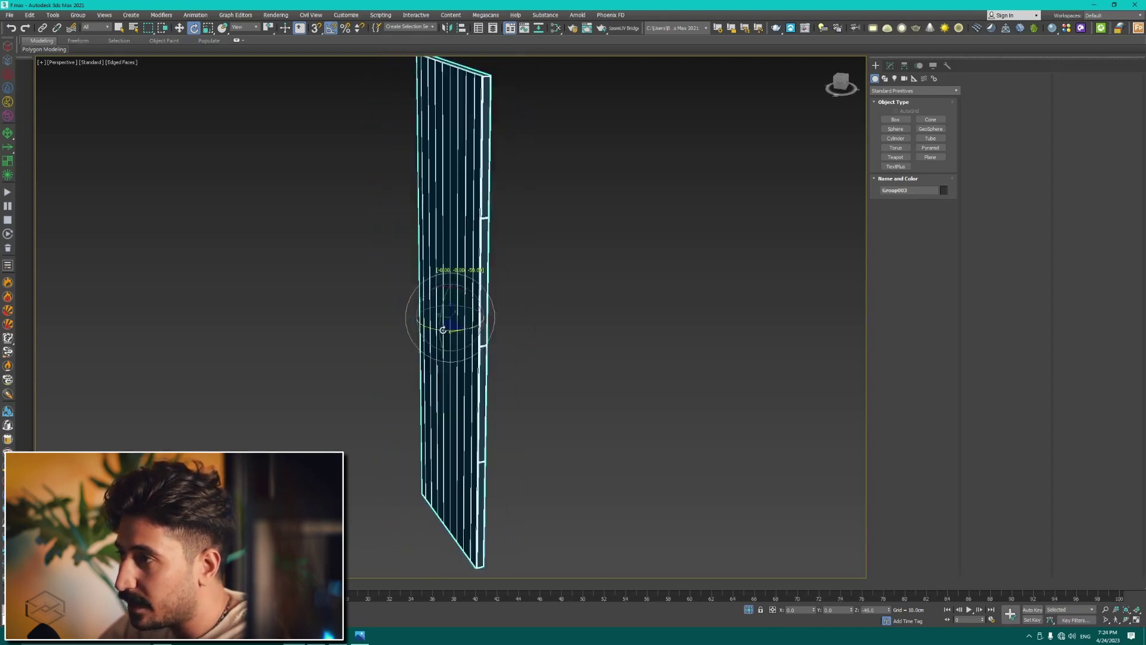
Step: Restore the full scene, re-isolate the grille door, and open the Hierarchy Pivot panel
left_click(749, 611)
scroll(465, 332, "up", 3)
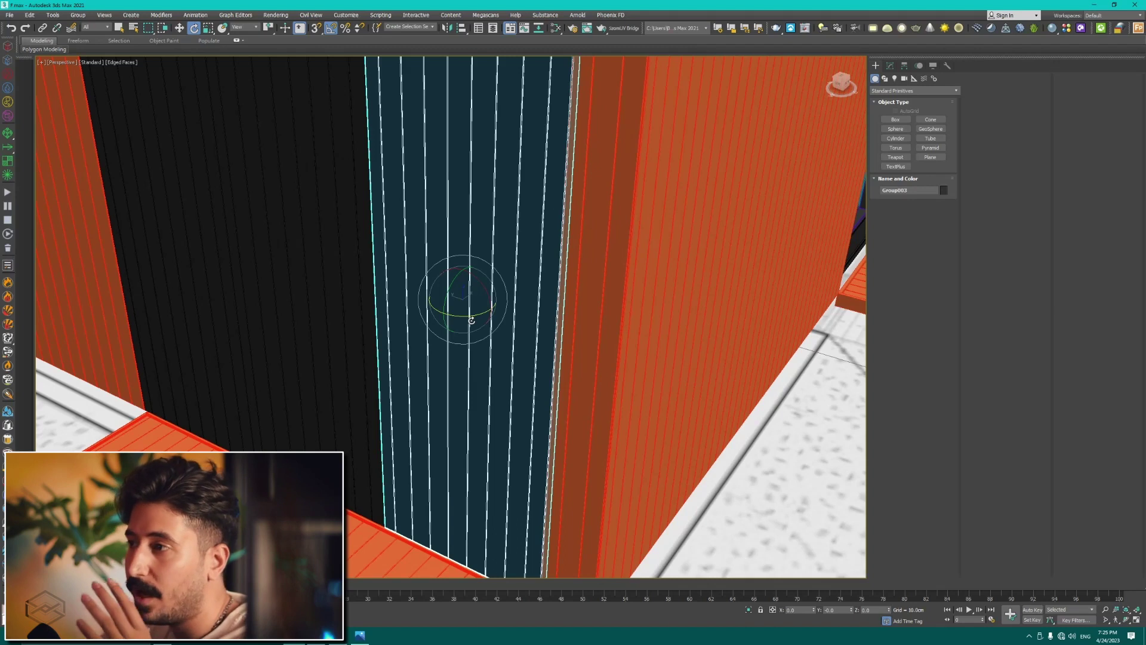
key("alt+q")
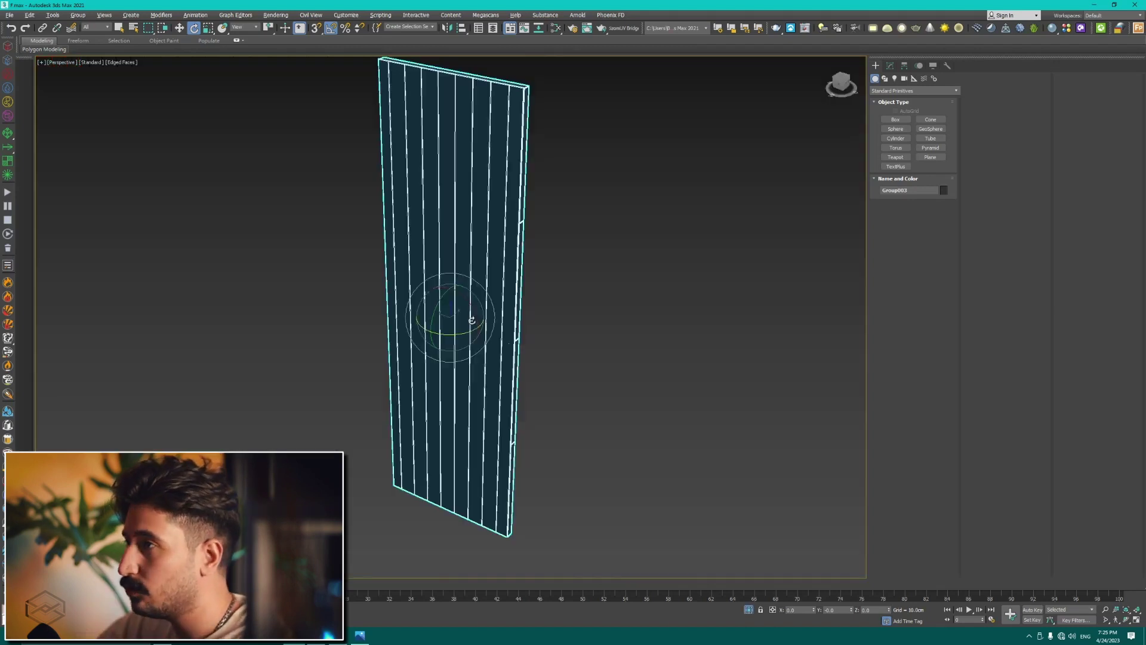
left_click(905, 66)
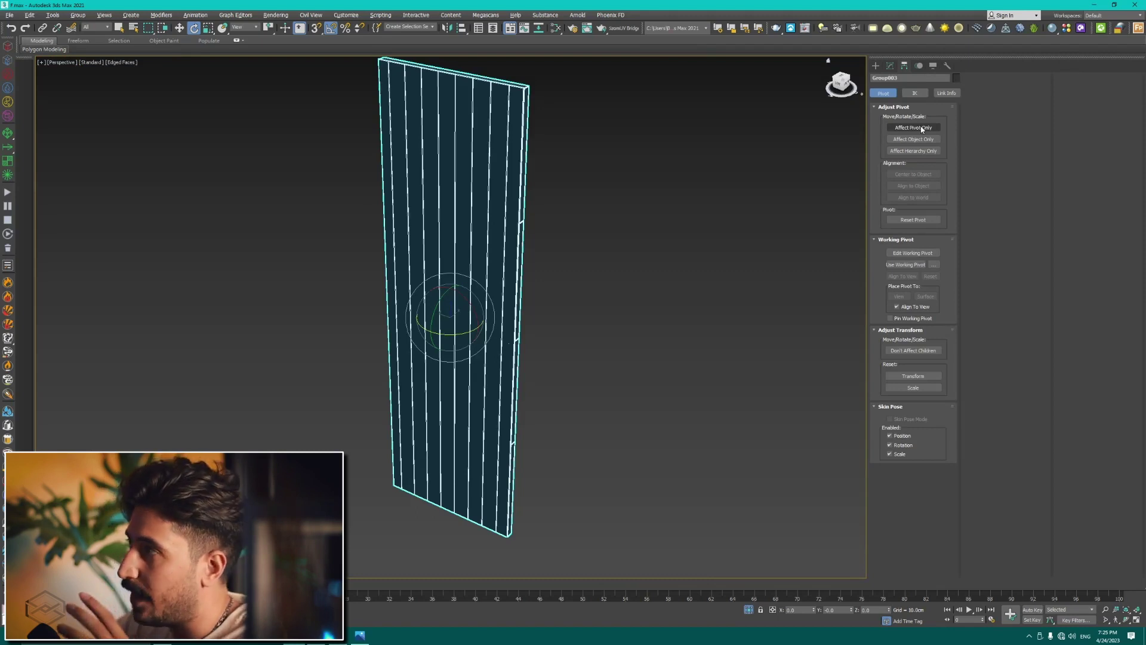
Step: Toggle Affect Pivot Only and test-rotate the grille door 30 degrees
left_click(923, 127)
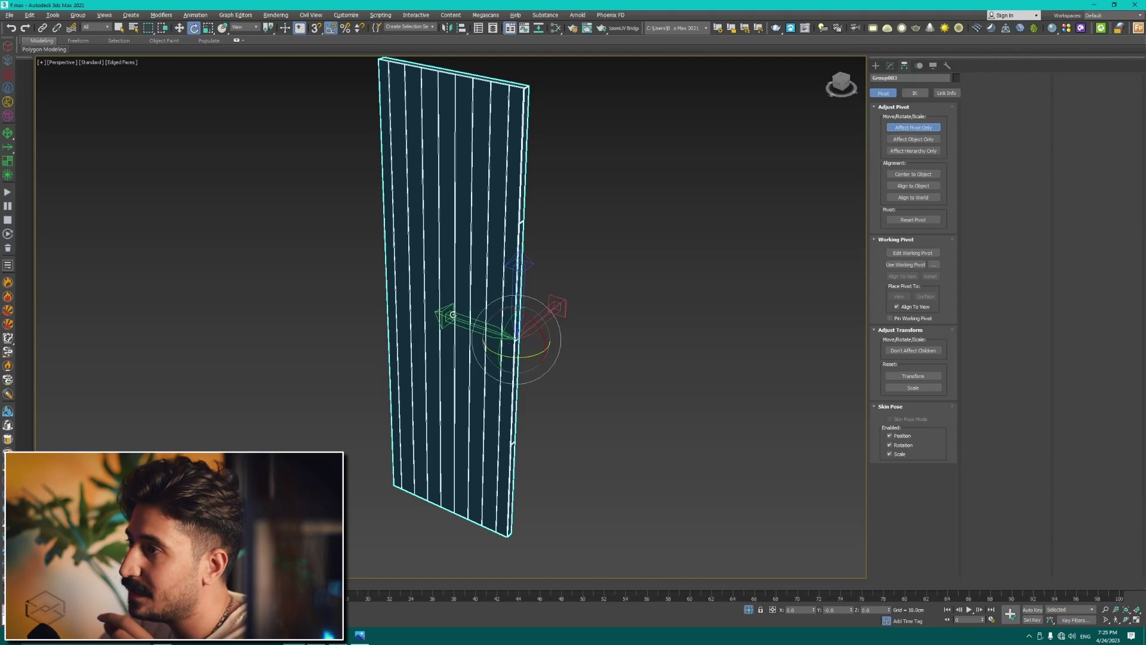
left_click(894, 128)
mouse_move(508, 357)
left_mouse_down()
mouse_move(535, 360)
mouse_move(520, 360)
left_mouse_up()
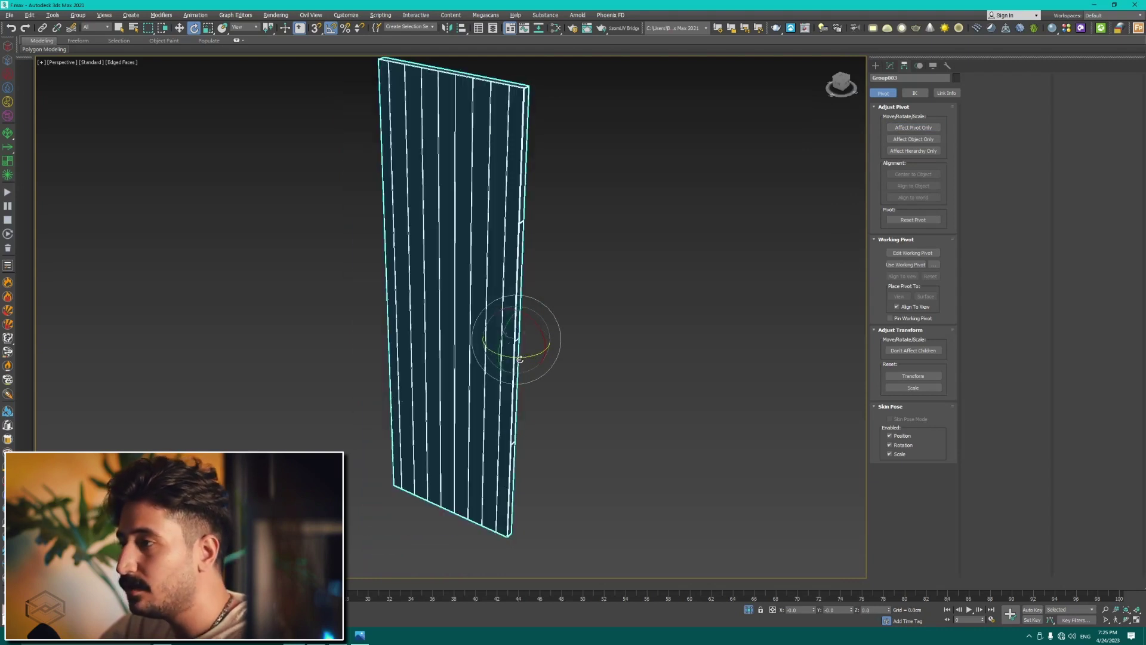
key("t")
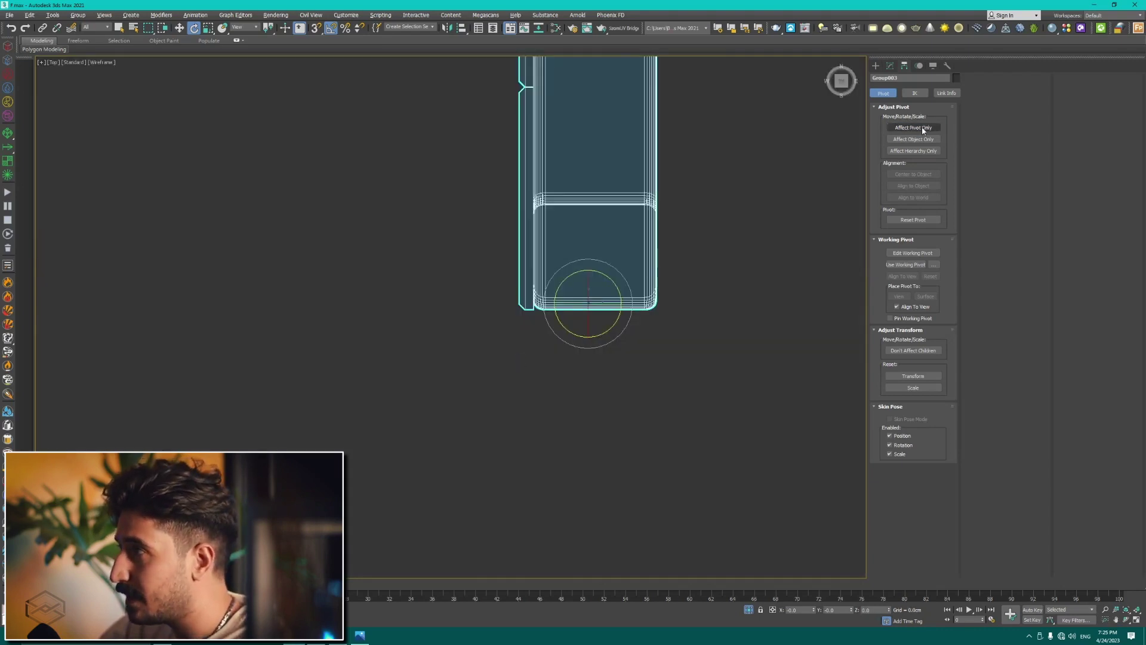
Step: With Affect Pivot Only on in Top view, move the pivot down along Y toward the door's edge
left_click(923, 128)
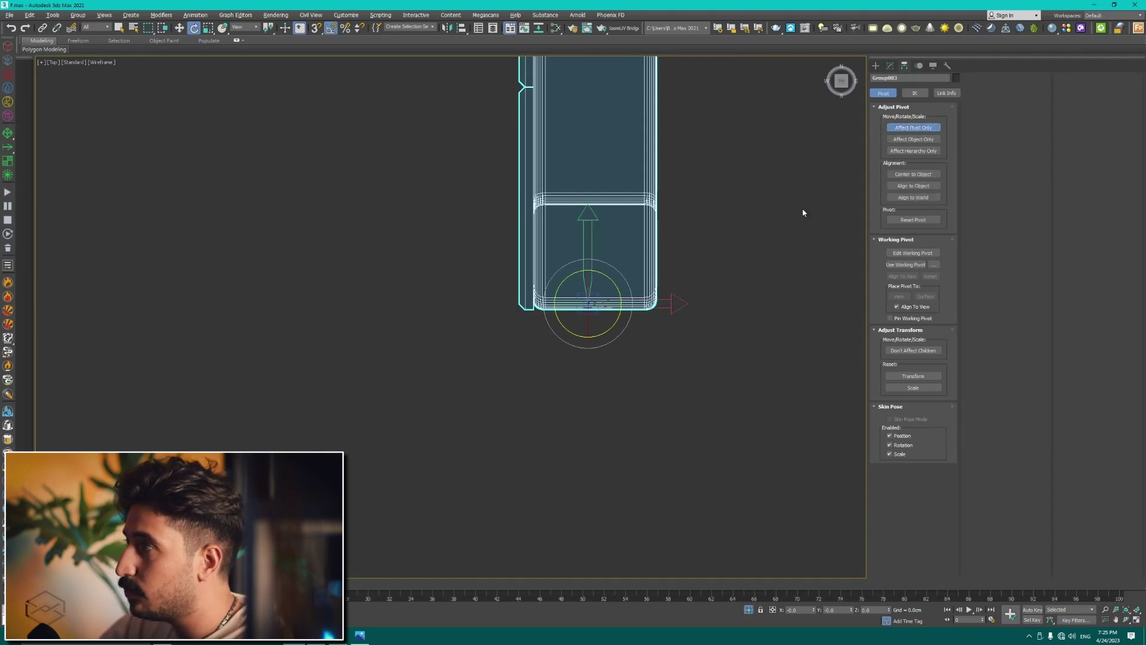
scroll(602, 303, "up", 4)
scroll(612, 305, "down", 2)
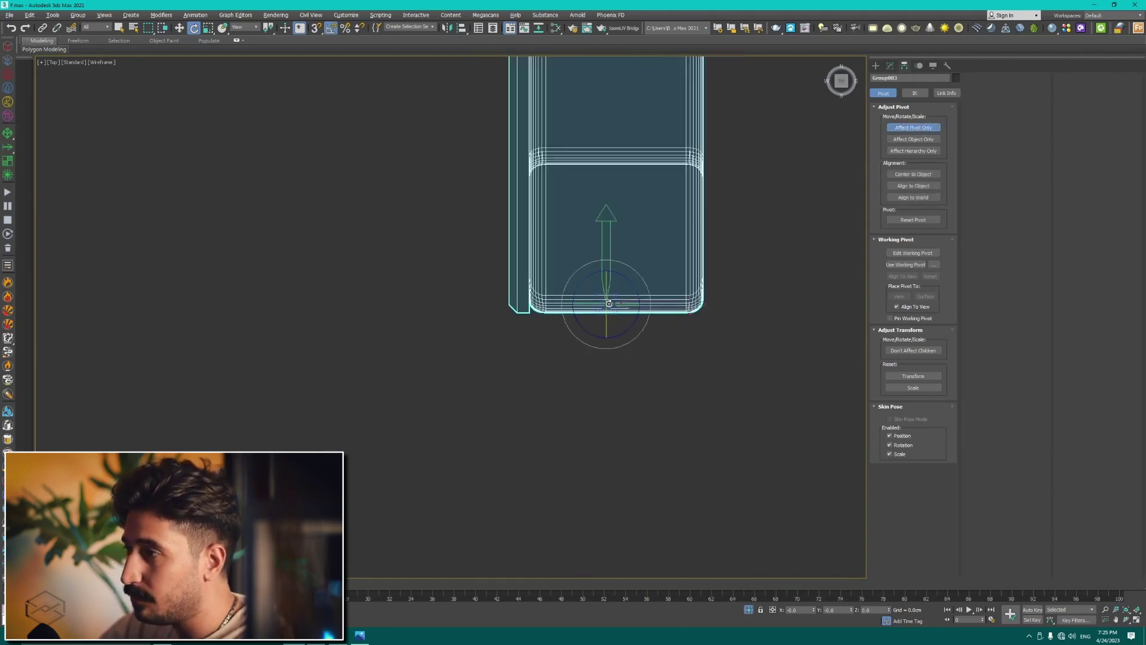
scroll(609, 302, "up", 4)
key("w")
left_click_drag(605, 275, 605, 292)
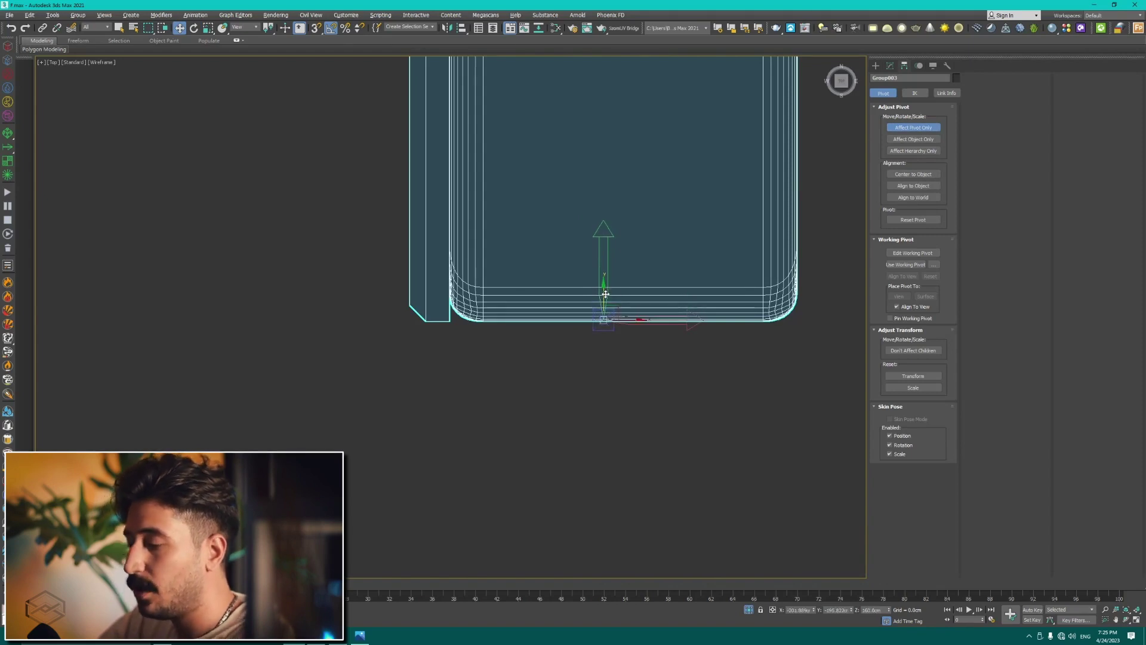
key("p")
Step: Start Align with Alt+A and pick Box011 as the alignment target
key("alt+a")
scroll(519, 450, "up", 5)
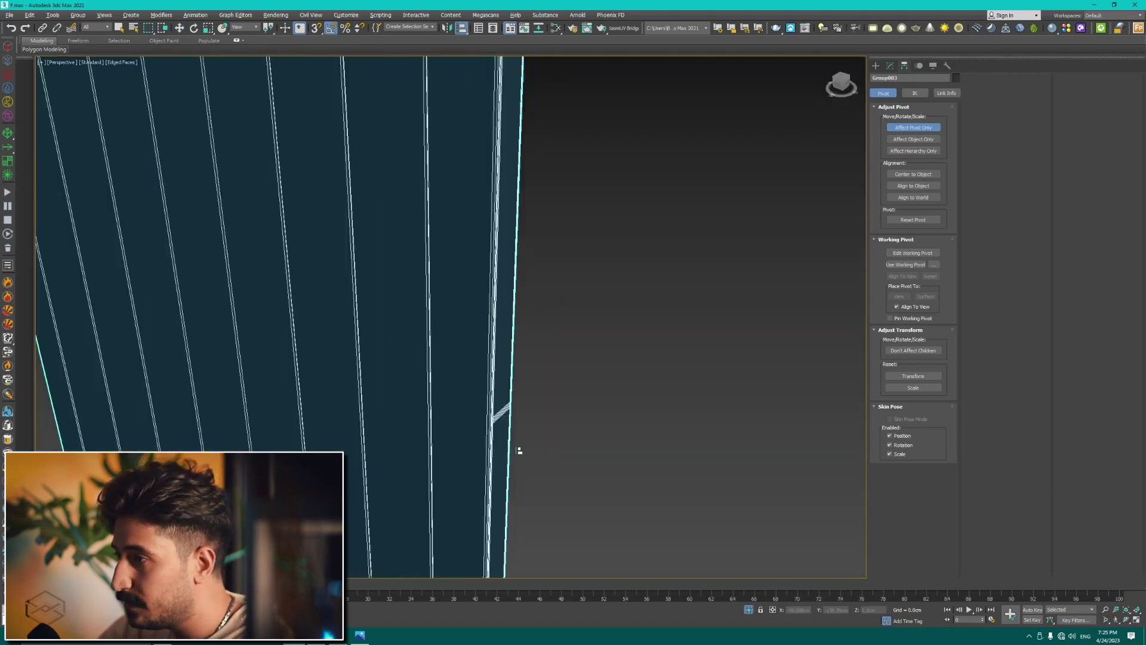
left_click(498, 452)
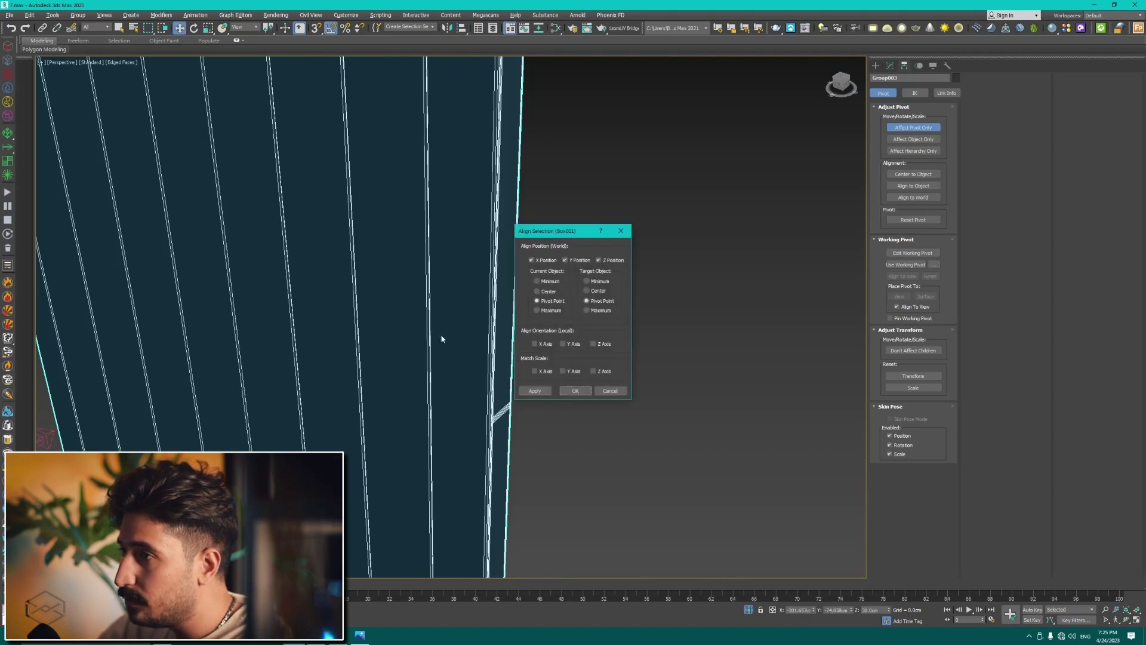
Step: Align the pivot on X and Y to the door frame piece's minimum, keeping its height
left_click(608, 391)
scroll(537, 389, "down", 6)
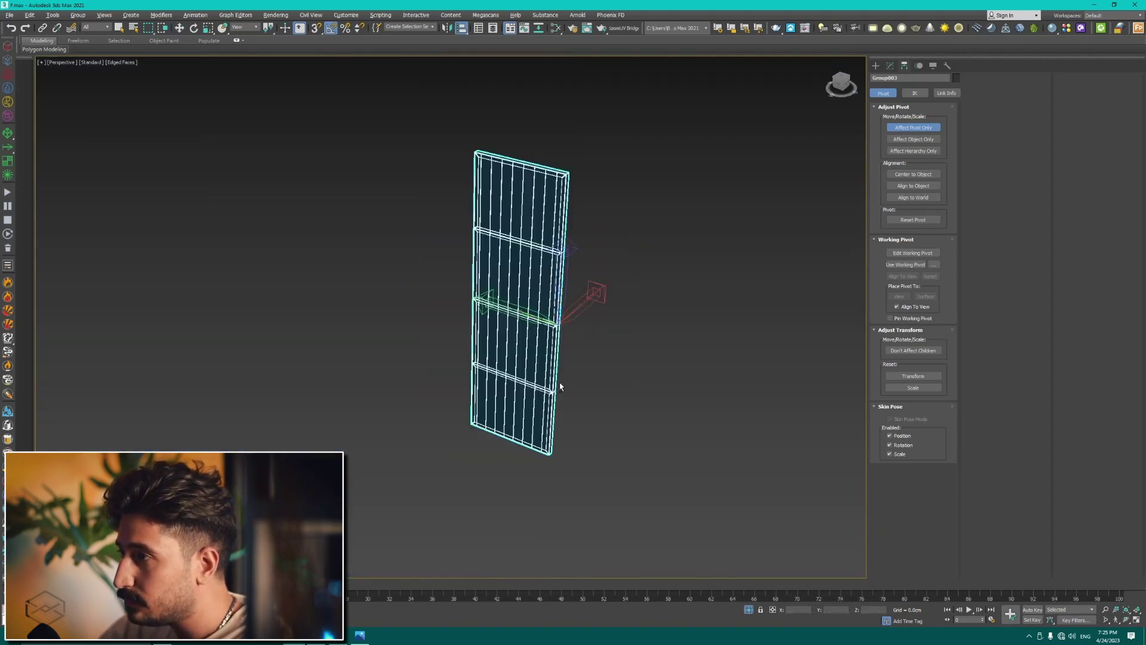
left_click(512, 333)
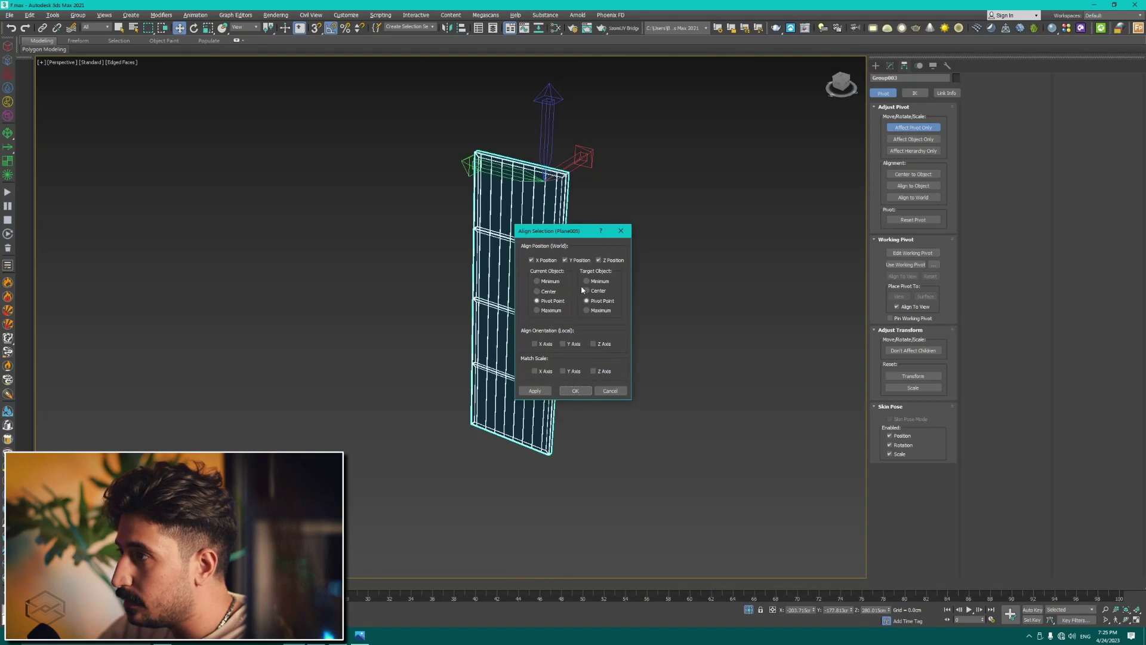
left_click(599, 260)
left_click(555, 283)
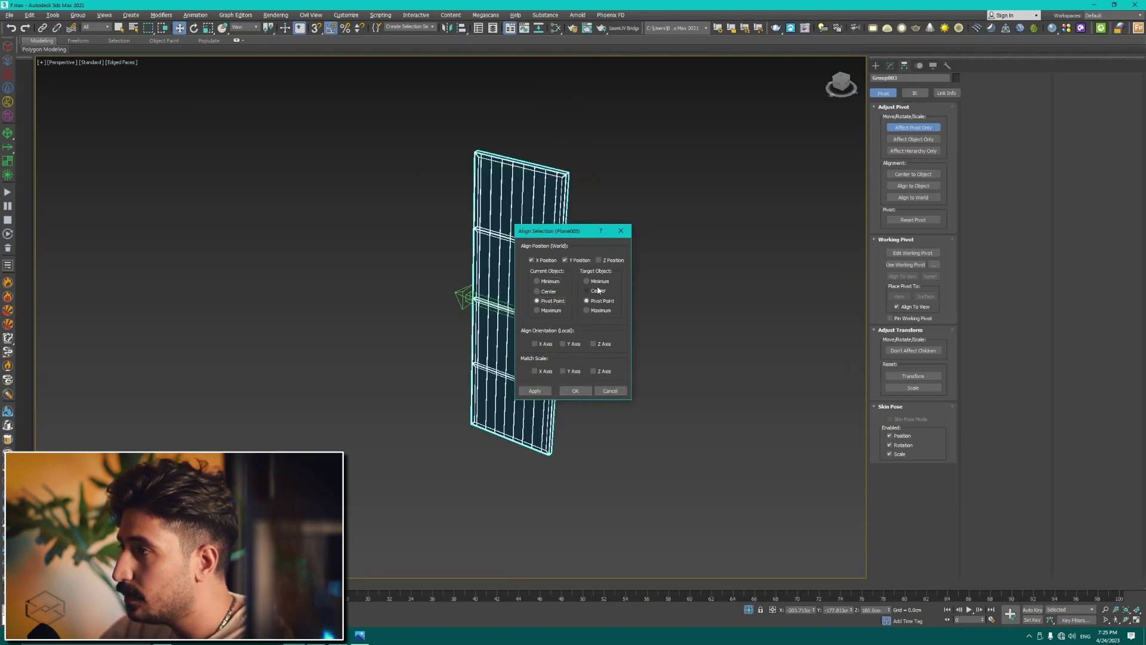
left_click(575, 390)
Step: In Top view, place the pivot at the hinge corner, exit pivot editing, and test-rotate the door
scroll(554, 327, "up", 5)
key("t")
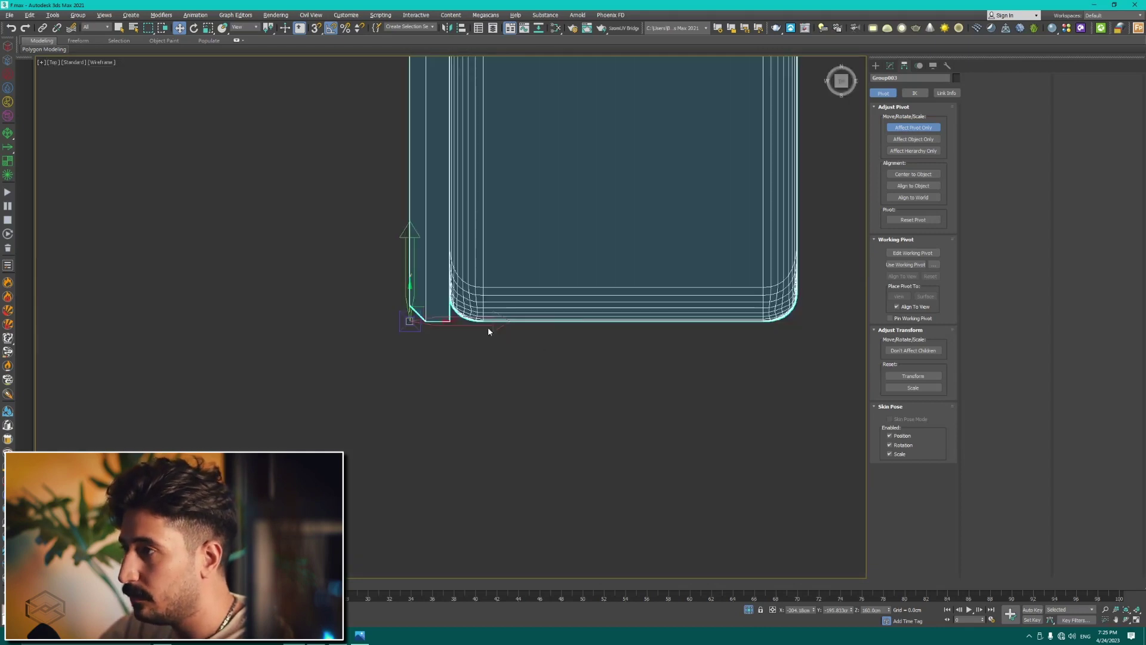
scroll(422, 320, "up", 4)
scroll(421, 321, "down", 2)
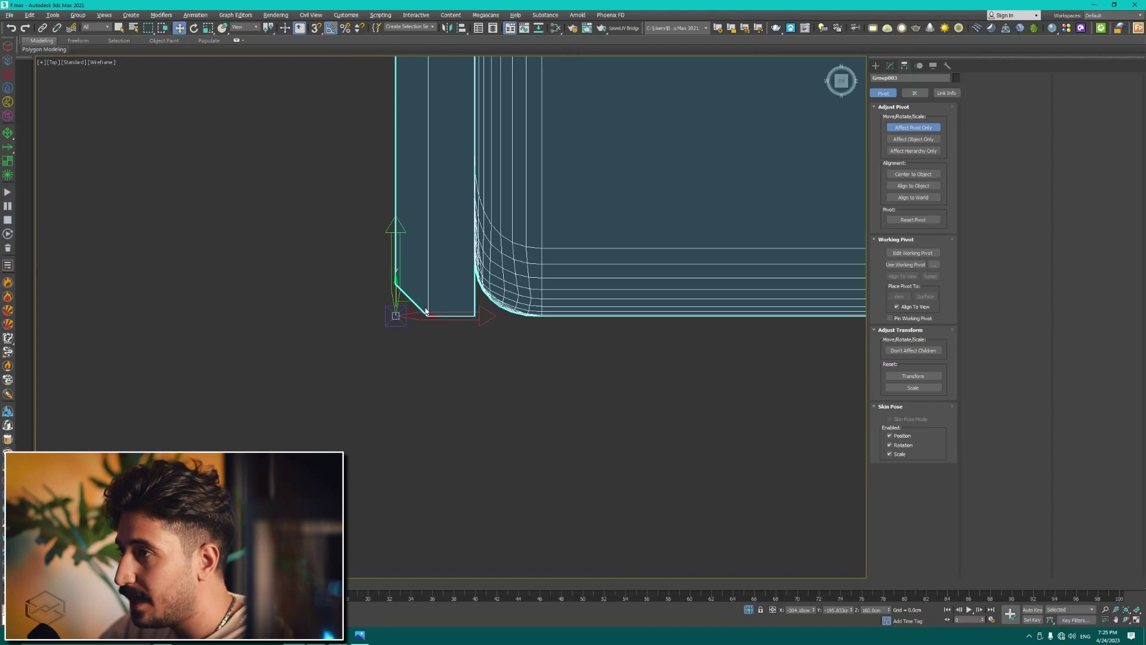
left_click_drag(425, 313, 402, 289)
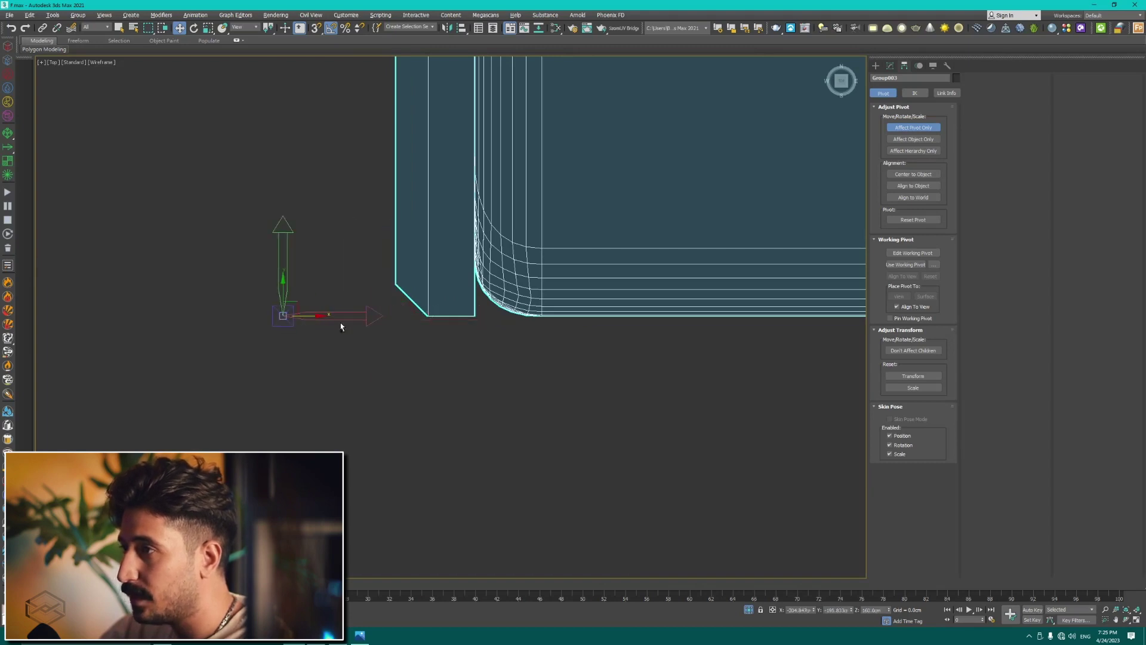
left_click(914, 128)
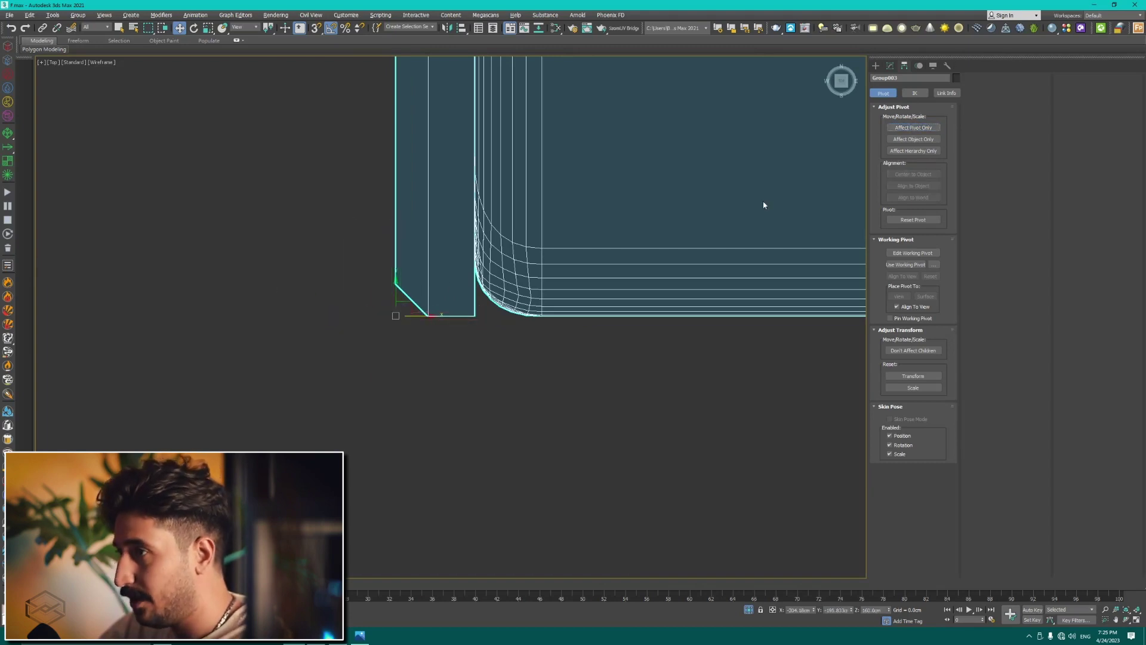
key("e")
left_click_drag(421, 297, 405, 276)
Step: Exit isolation and test-swing the grille door 75° on its hinge, then undo it shut
key("p")
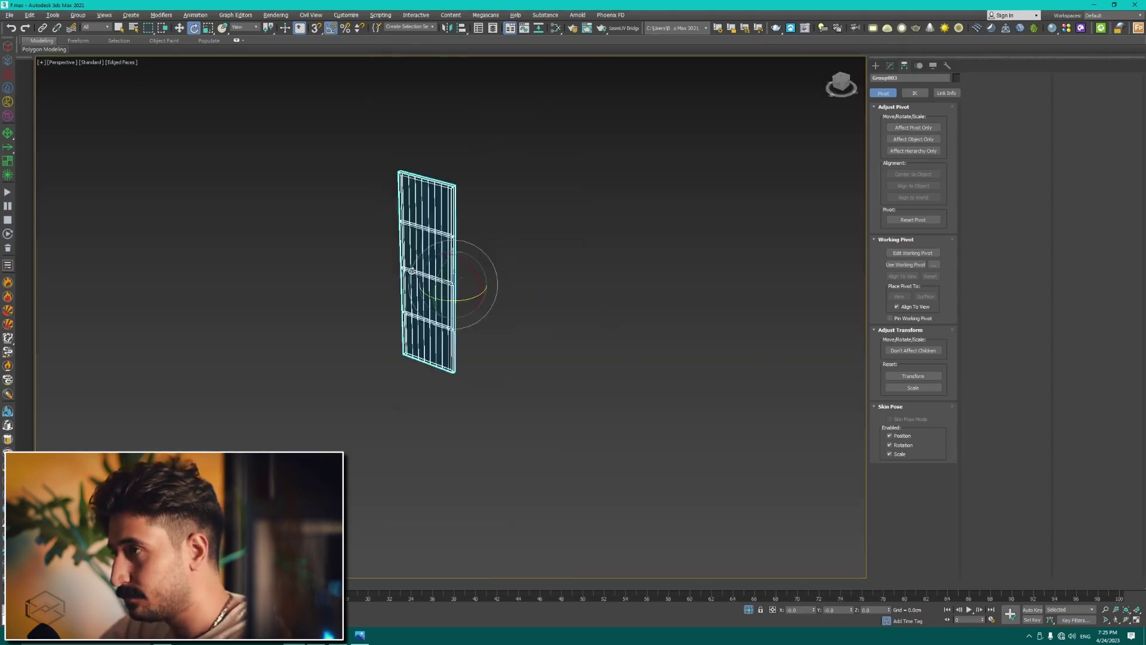
scroll(442, 298, "up", 3)
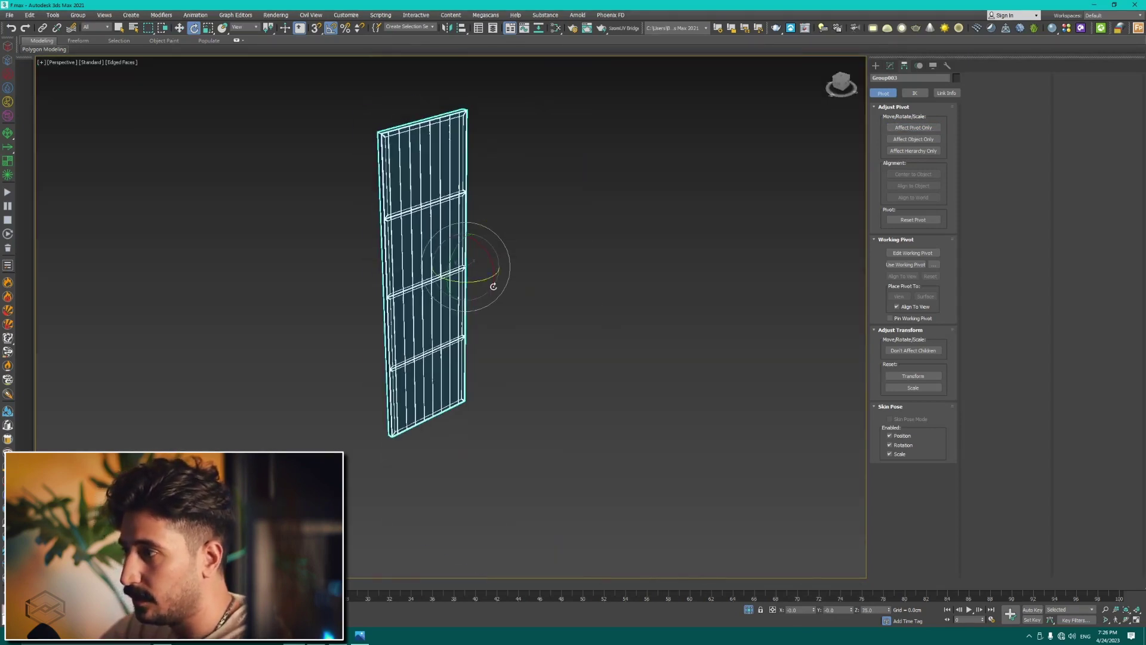
left_click(749, 609)
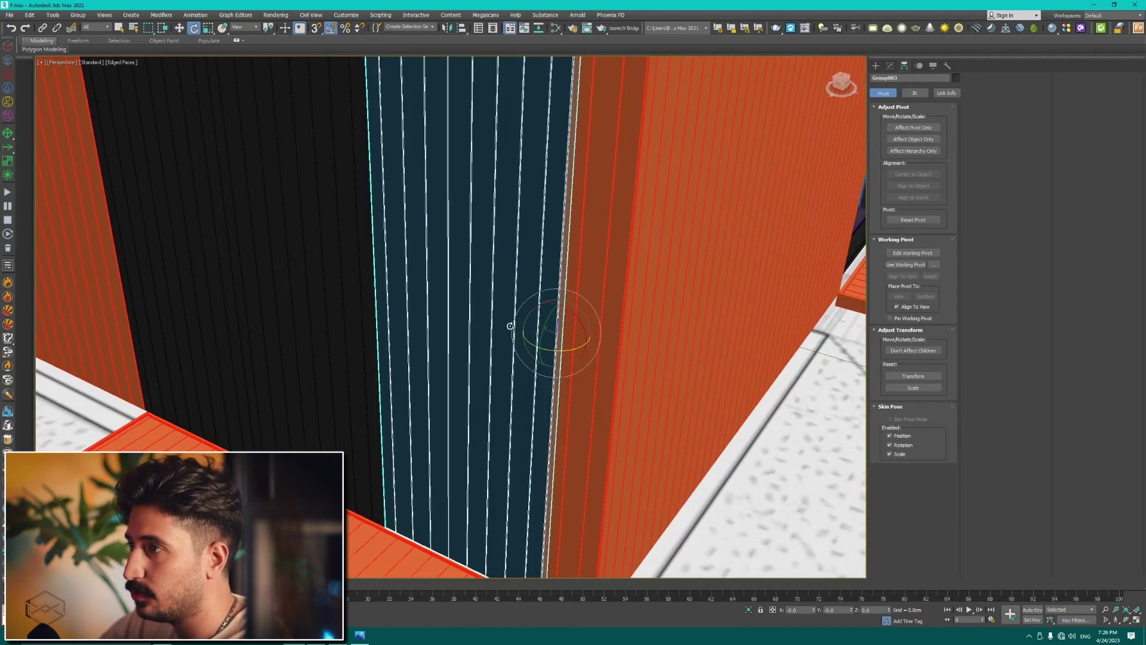
scroll(519, 328, "down", 4)
left_click_drag(537, 350, 571, 351)
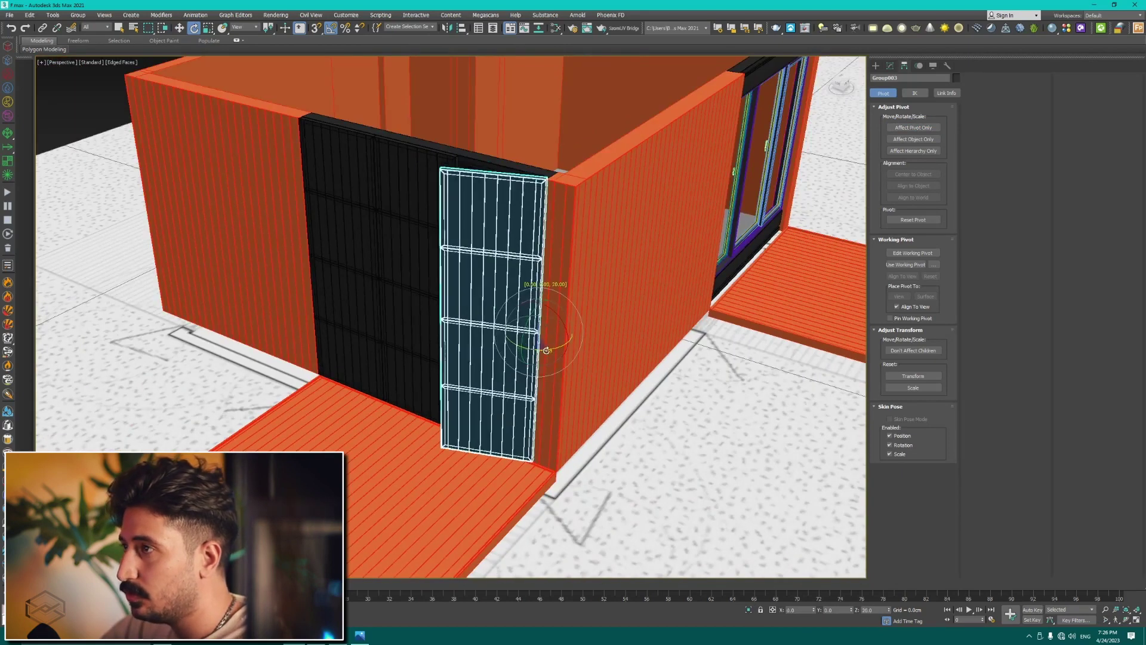
mouse_move(578, 352)
middle_mouse_down("alt")
mouse_move(617, 359)
mouse_move(502, 243)
mouse_move(475, 247)
mouse_move(520, 332)
middle_mouse_up("alt")
key("ctrl+z")
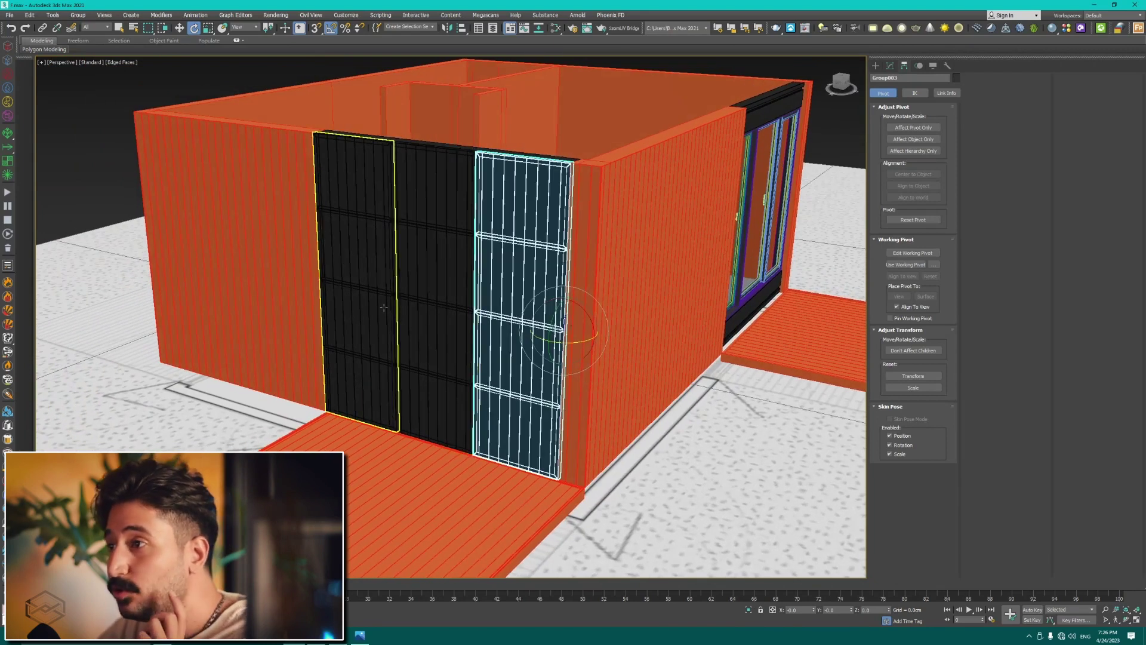
Step: Select the left grille door
left_click(384, 308)
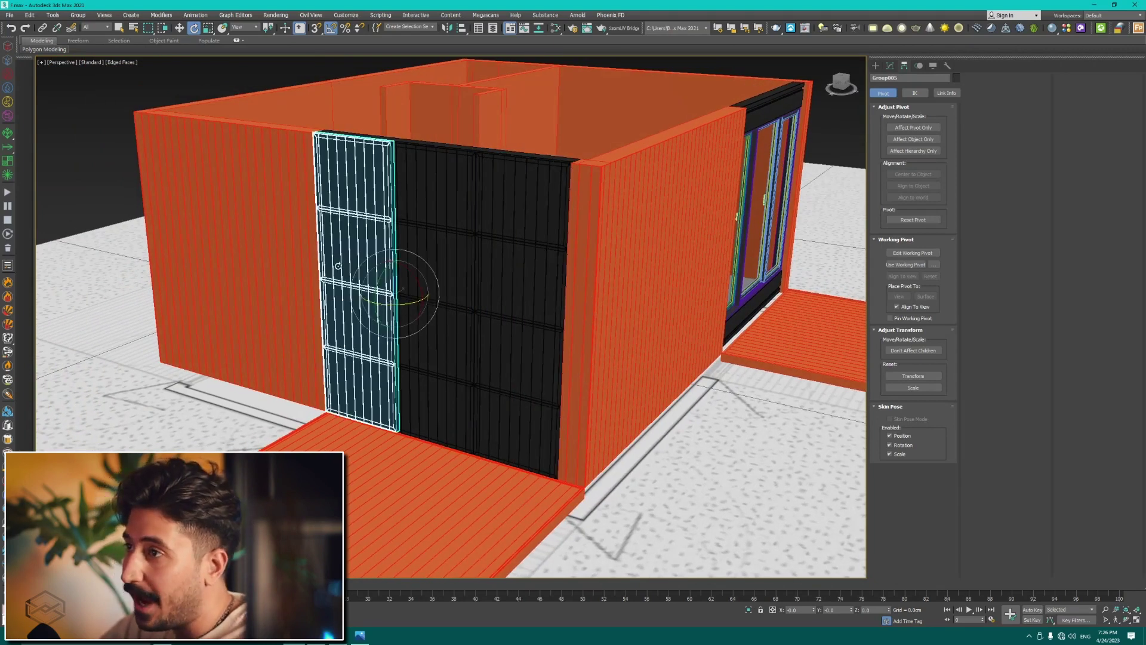
scroll(338, 266, "up", 5)
scroll(344, 312, "down", 5)
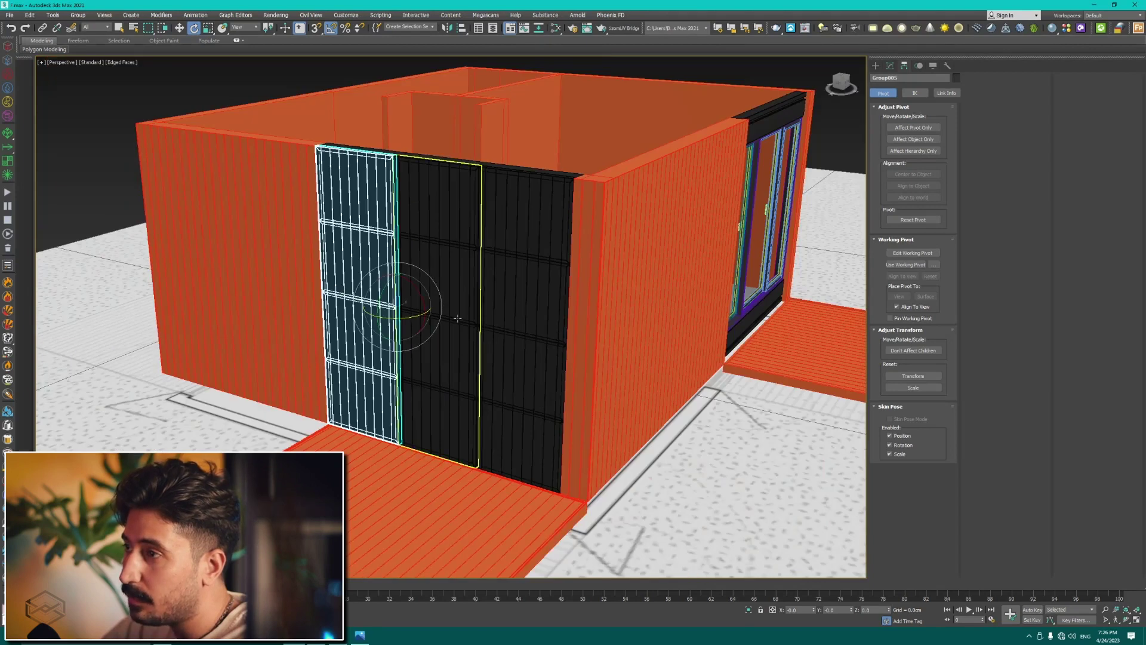
Step: Select the left grille door (Group005) and test-rotate it about its current pivot
left_click(459, 352)
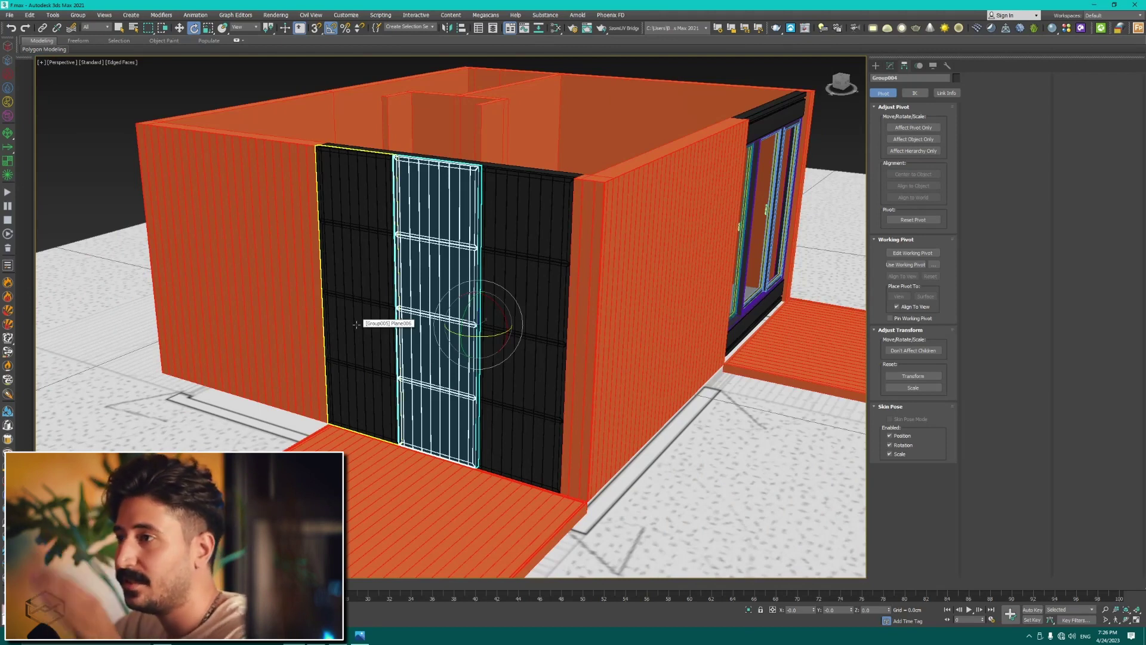
left_click(356, 325)
left_click_drag(405, 338, 372, 349)
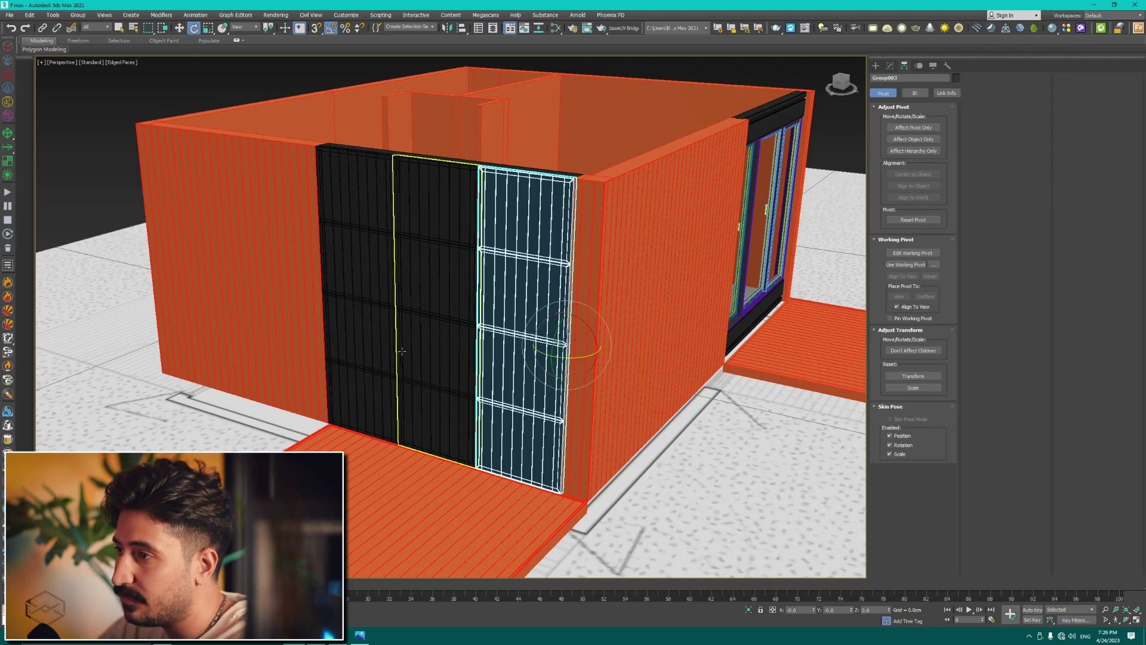
scroll(383, 313, "up", 3)
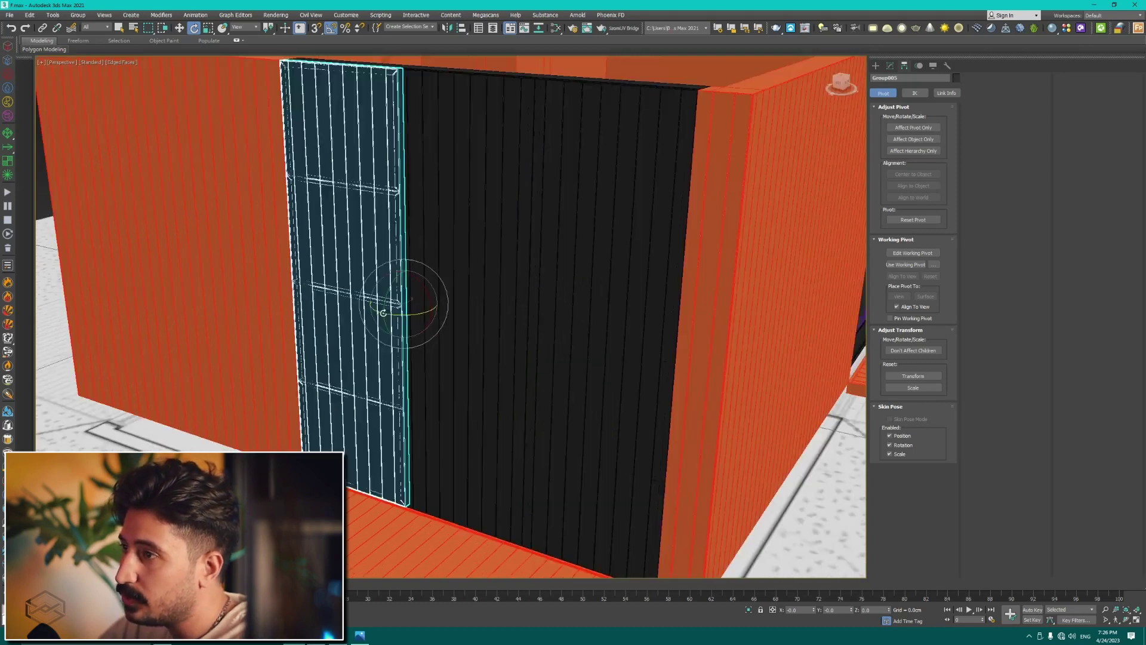
left_click_drag(387, 317, 412, 313)
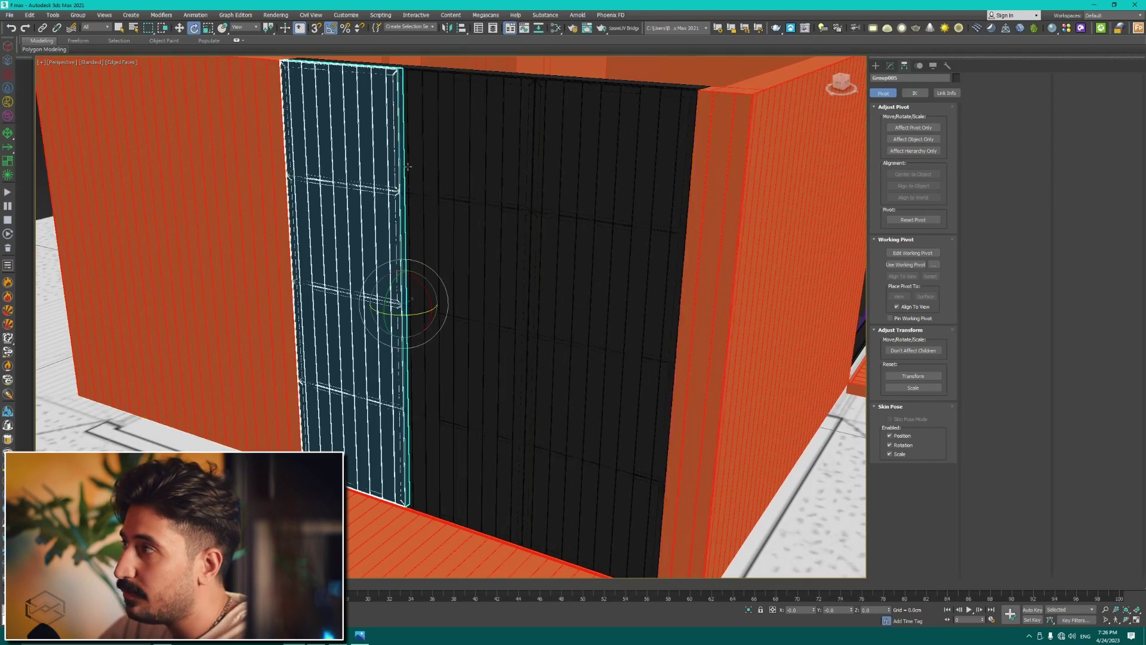
Step: Using Affect Pivot Only, move the door's pivot out to its left edge
key("Insert")
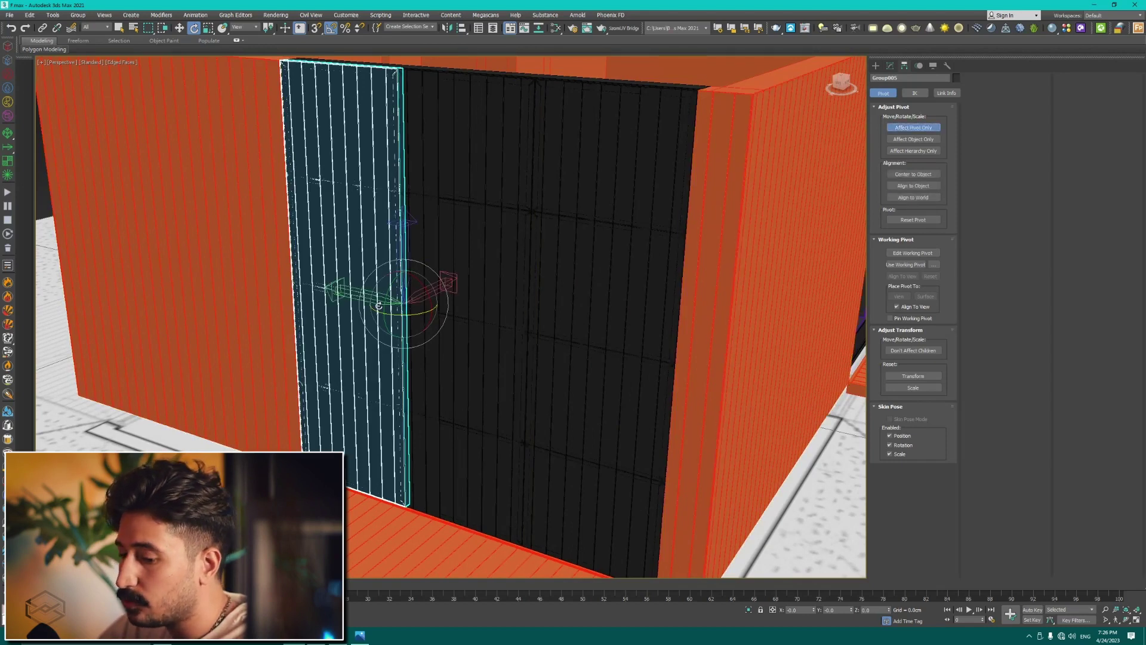
key("w")
left_click_drag(375, 300, 322, 278)
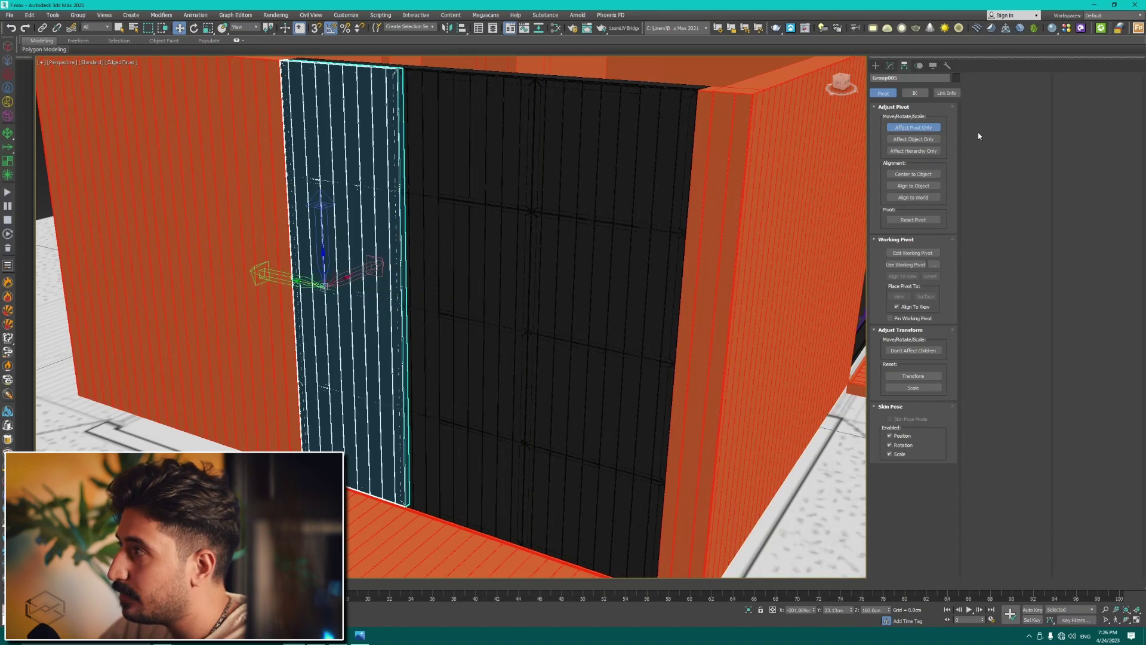
key("Insert")
left_click(666, 229)
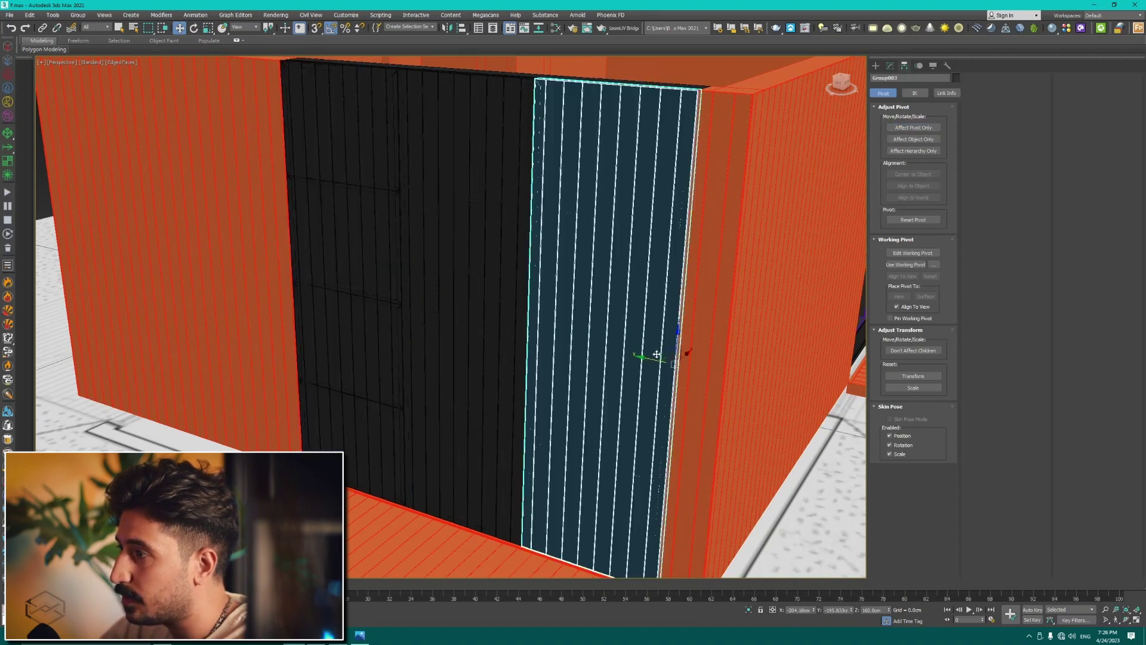
Step: Isolate the door panel and align its pivot to the panel's maximum extent
left_click(358, 299)
key("Insert")
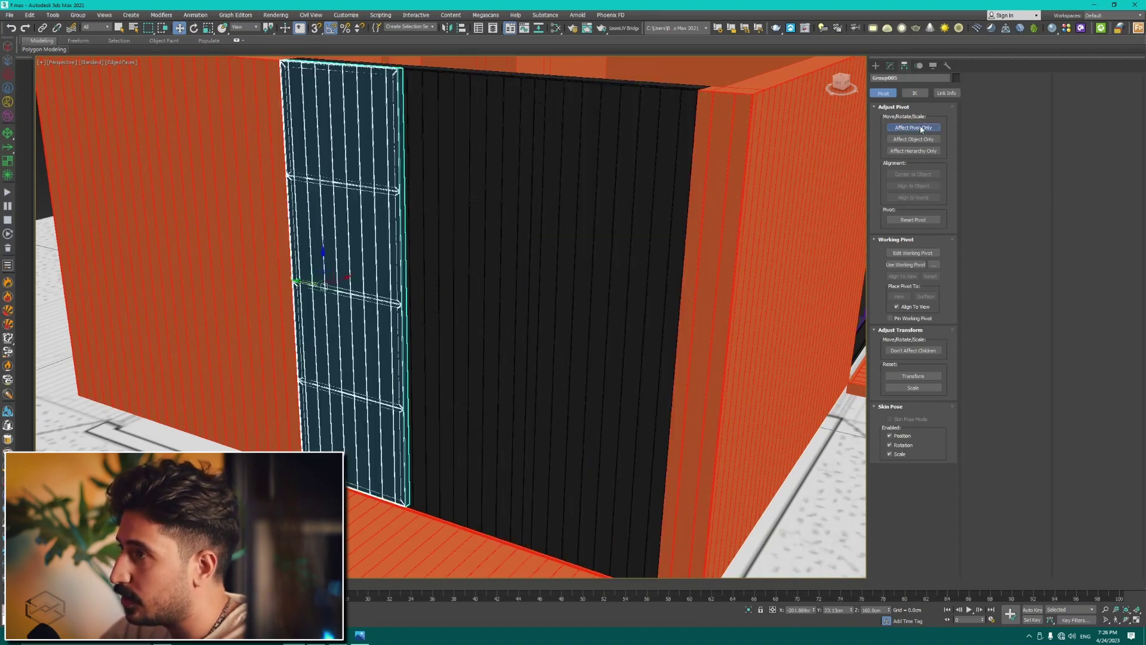
key("alt+q")
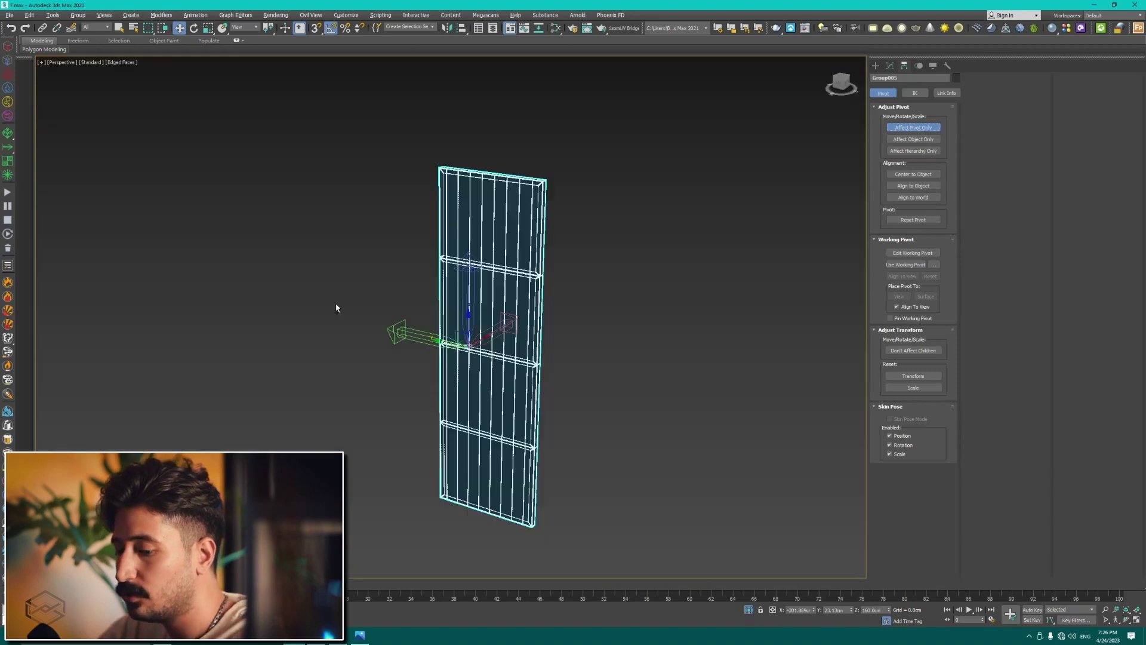
scroll(506, 397, "up", 2)
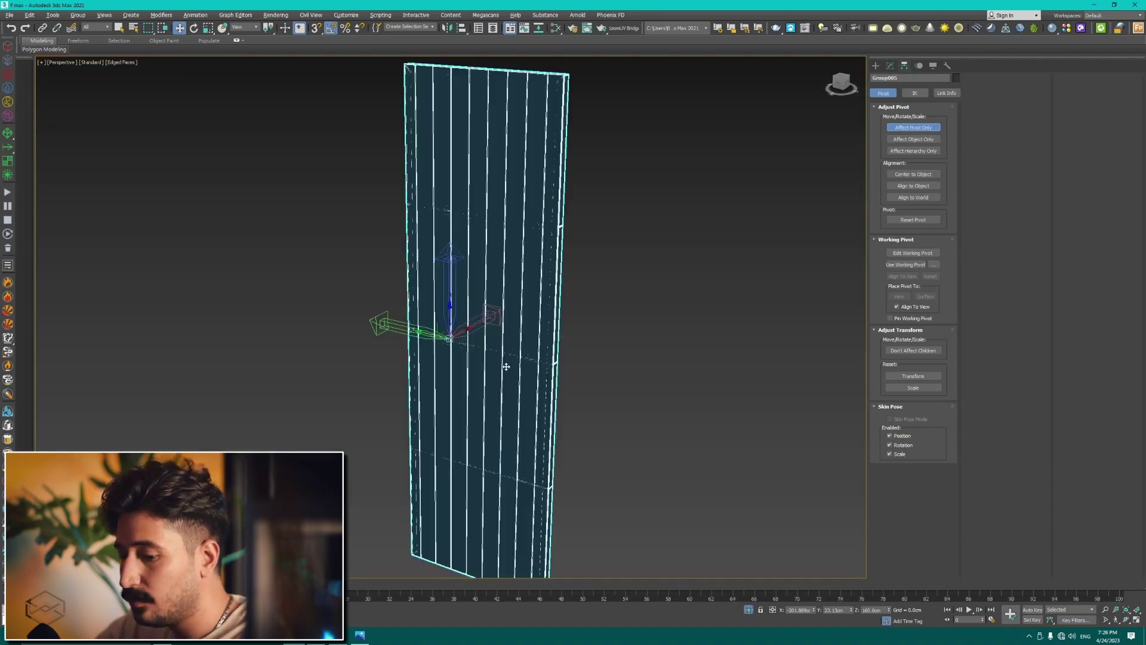
key("alt+a")
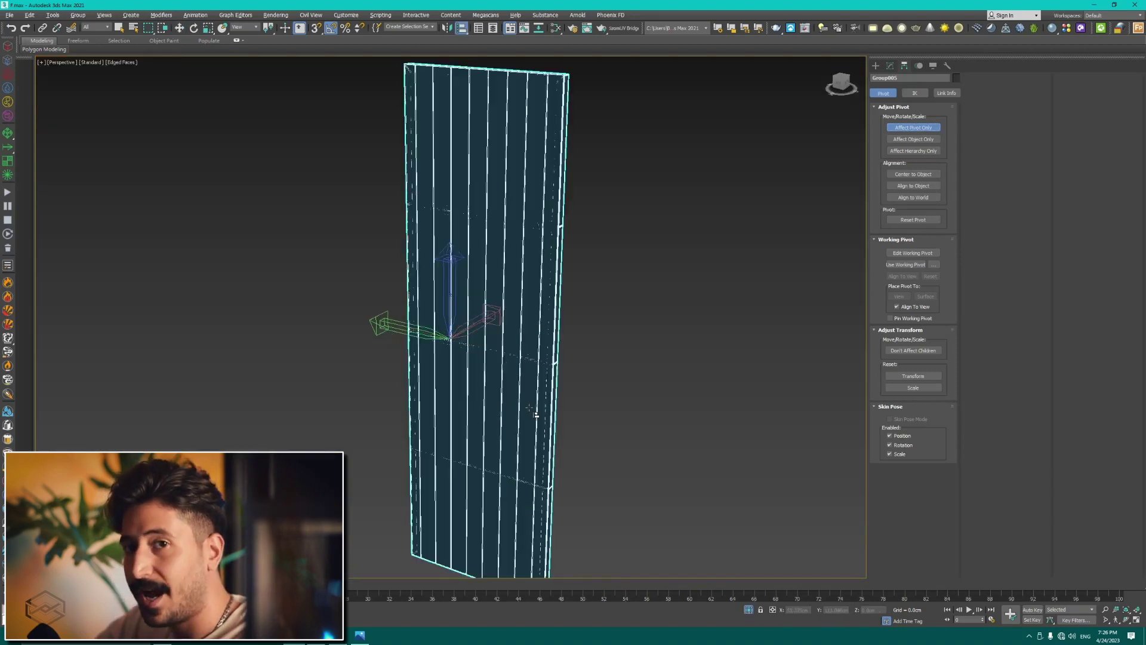
left_click(426, 380)
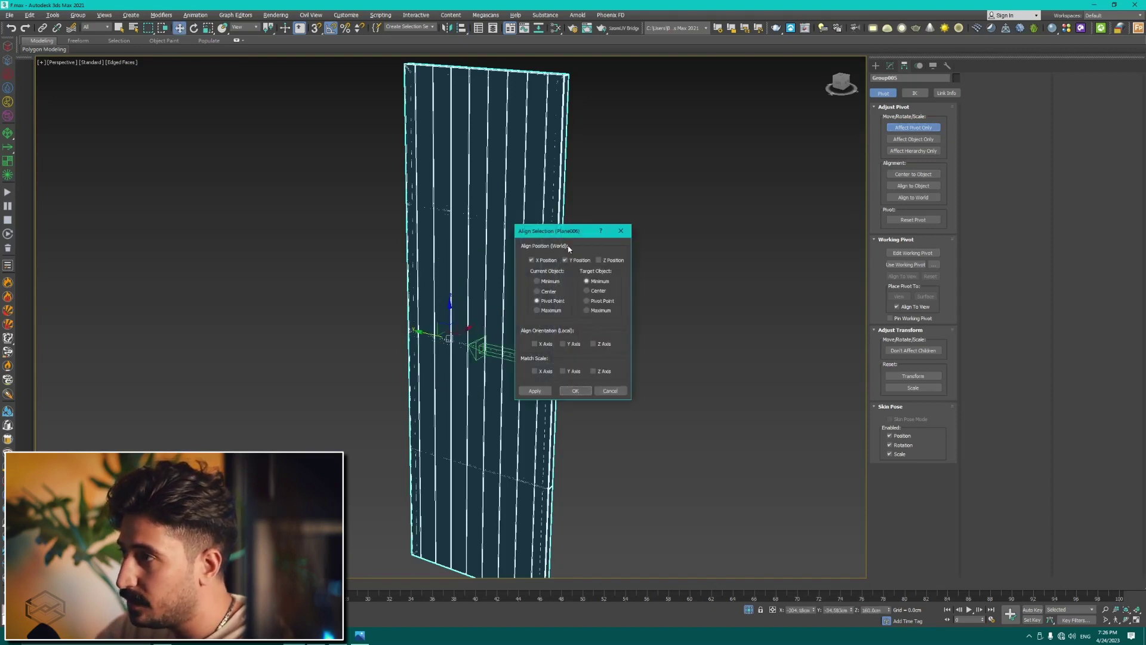
left_click_drag(569, 249, 653, 264)
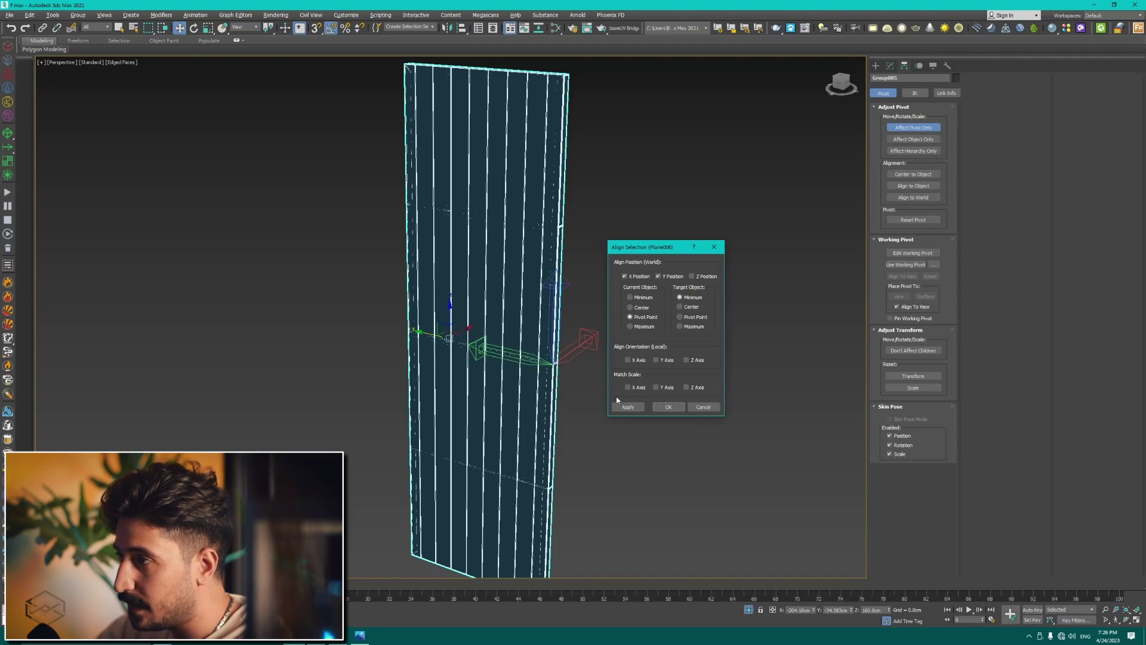
left_click(644, 279)
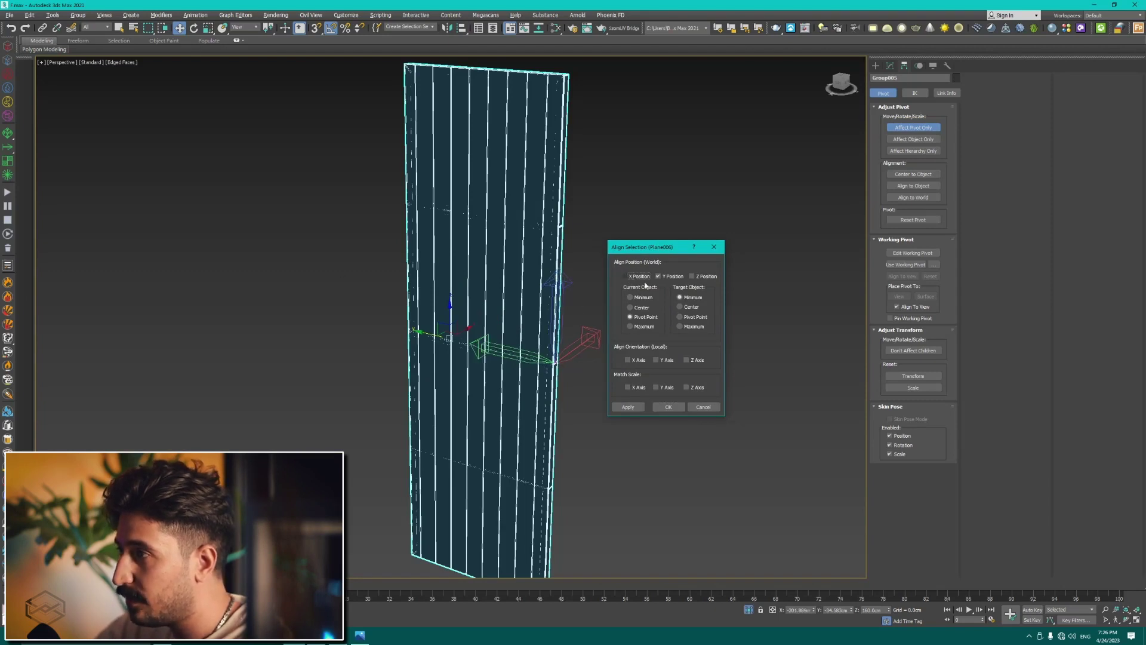
left_click(685, 329)
left_click(624, 409)
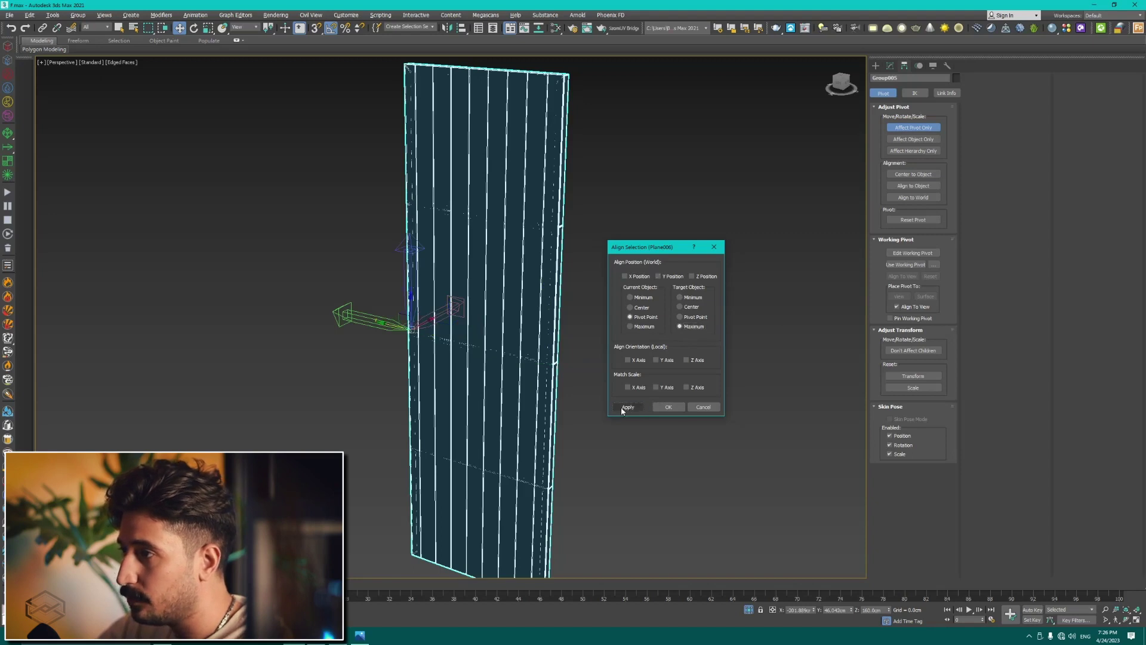
left_click(680, 407)
Step: Re-align the pivot on X only to the panel's maximum, then exit pivot editing
key("t")
key("z")
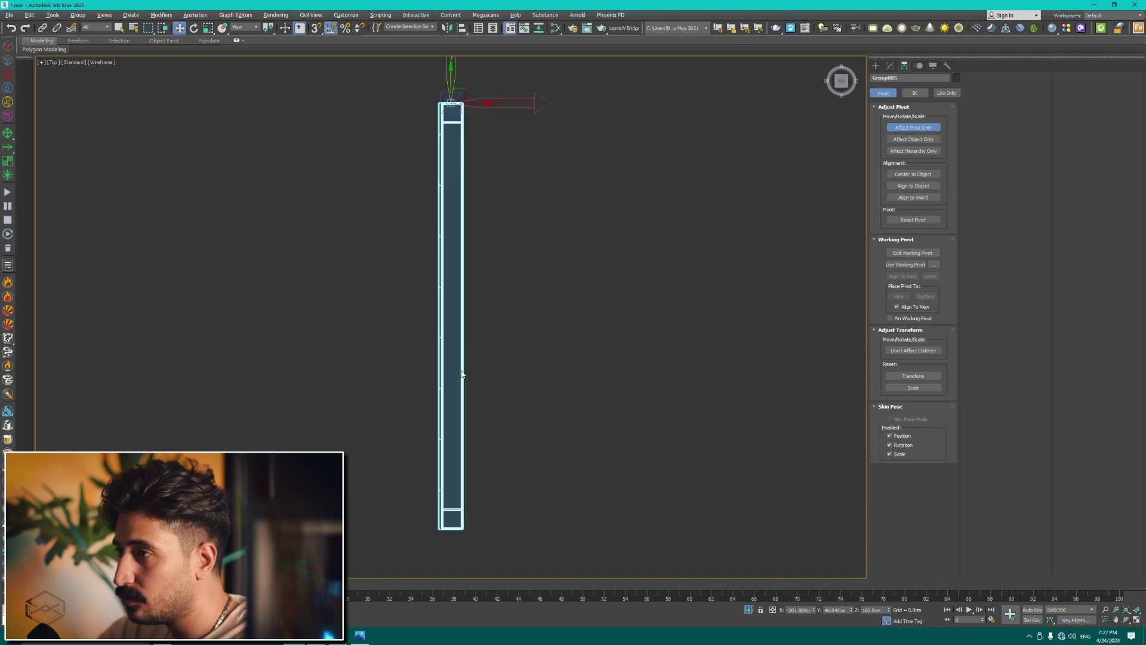
scroll(461, 157, "up", 8)
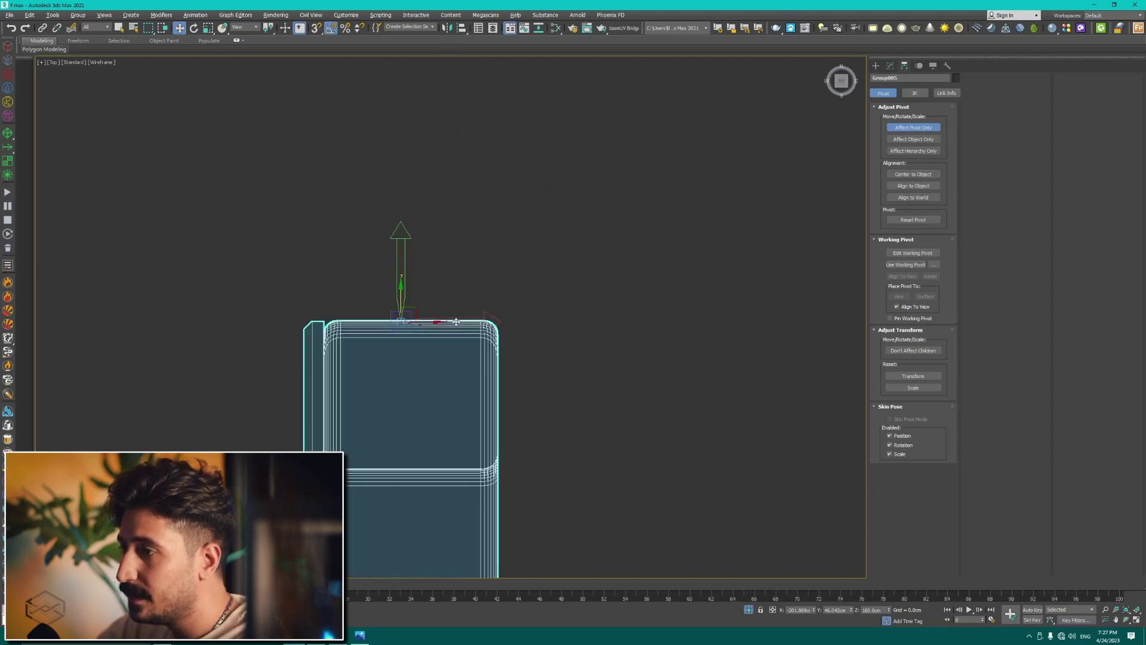
key("alt+a")
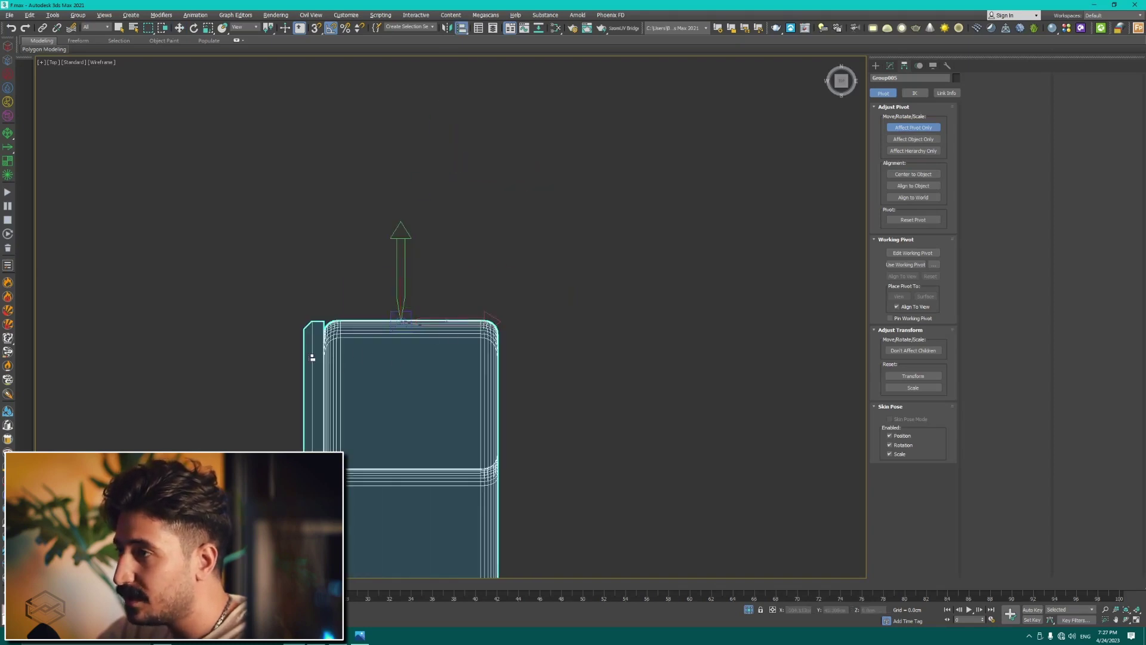
key("p")
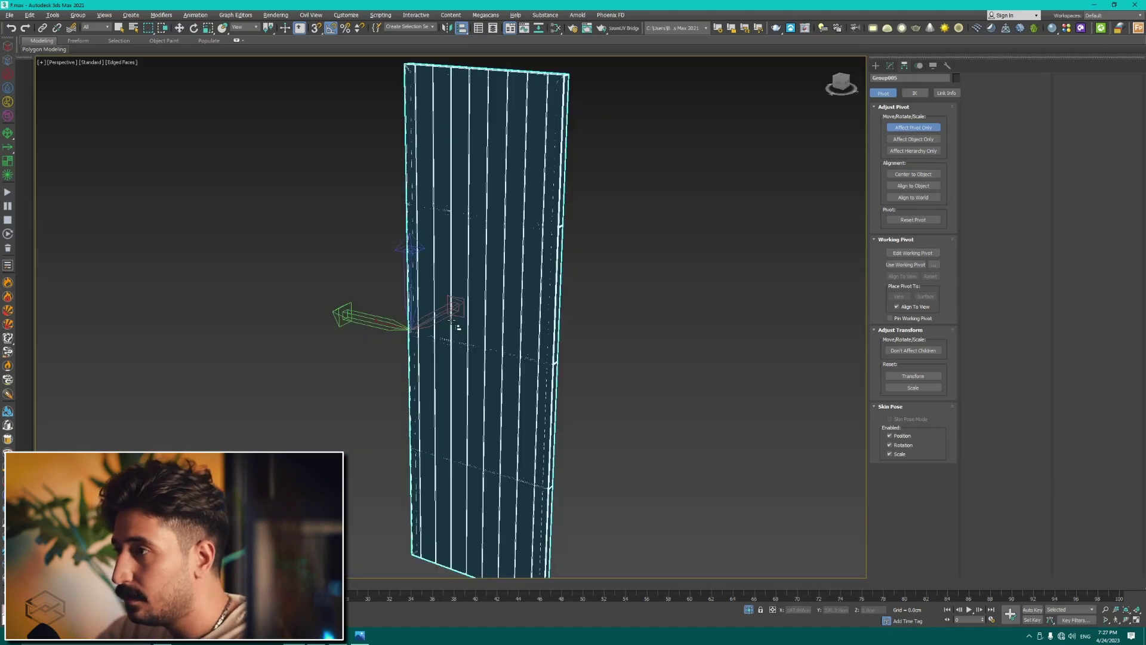
left_click(457, 326)
left_click(625, 276)
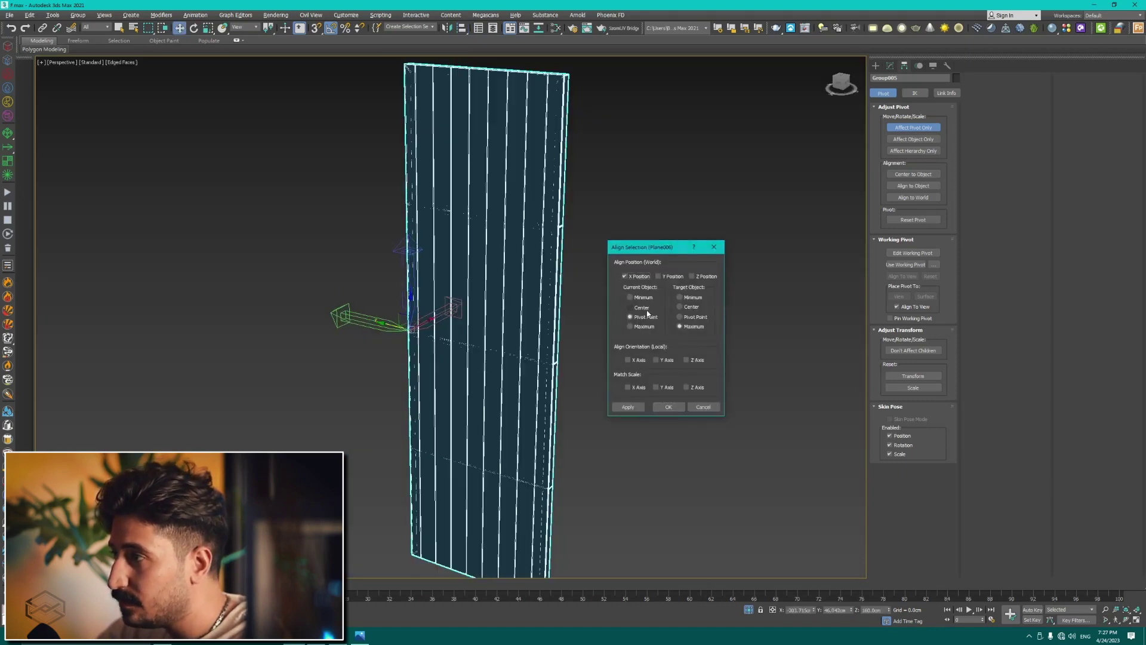
left_click(668, 407)
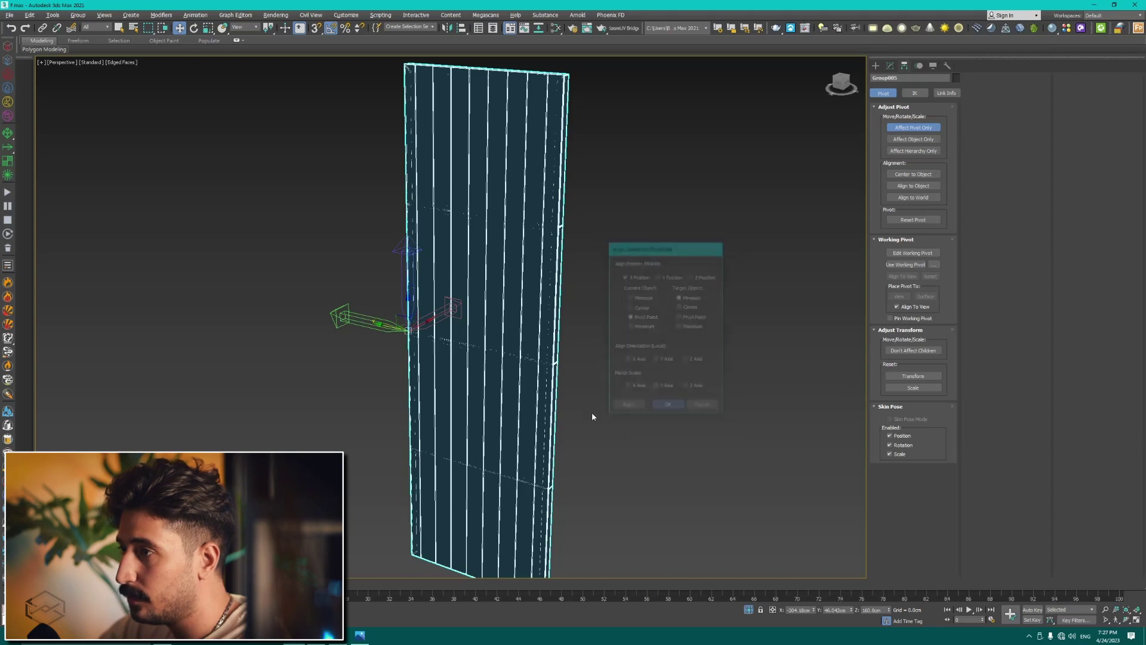
key("t")
scroll(290, 330, "up", 3)
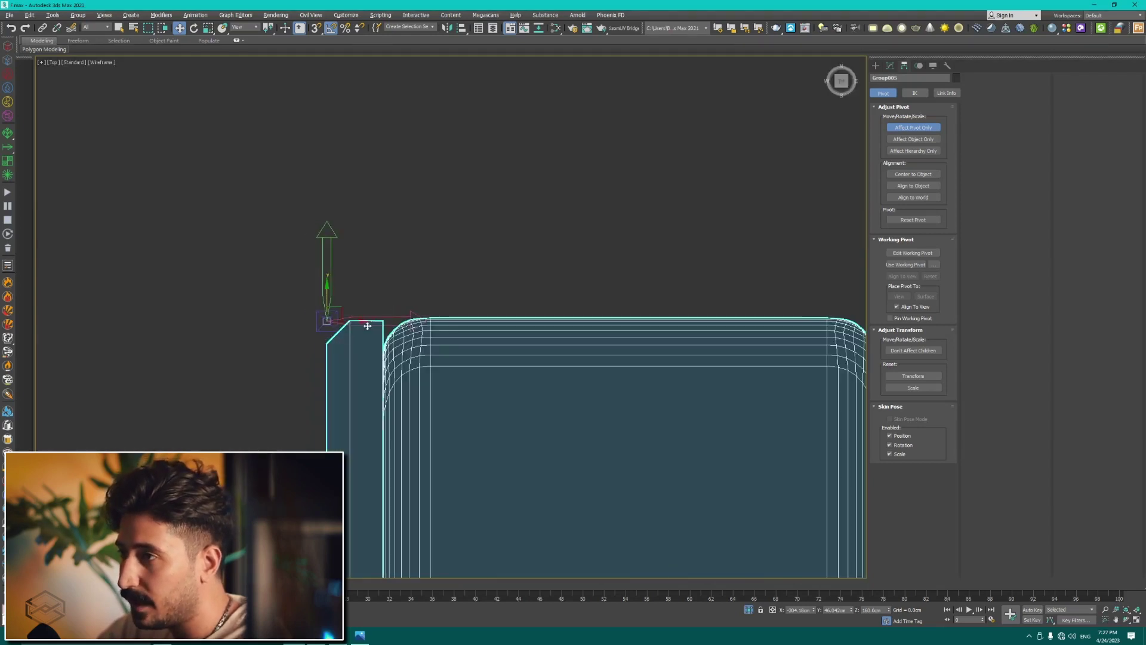
left_click(914, 127)
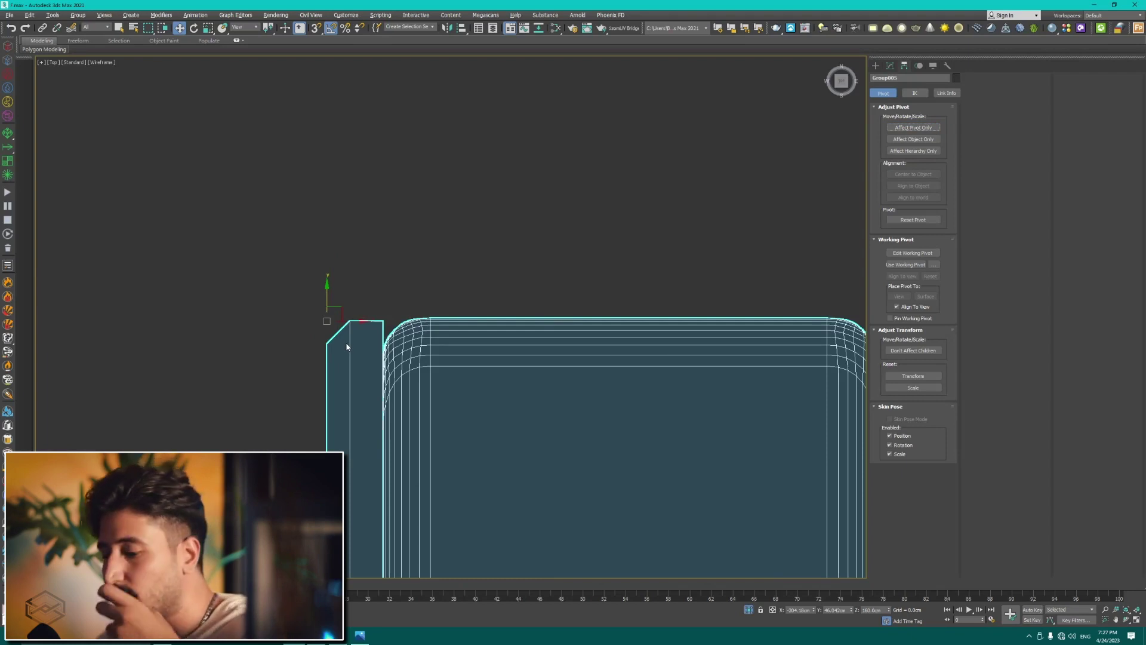
Step: Restore the full scene and test-swing the door panel on its hinge, then undo
key("p")
key("e")
scroll(395, 345, "up", 3)
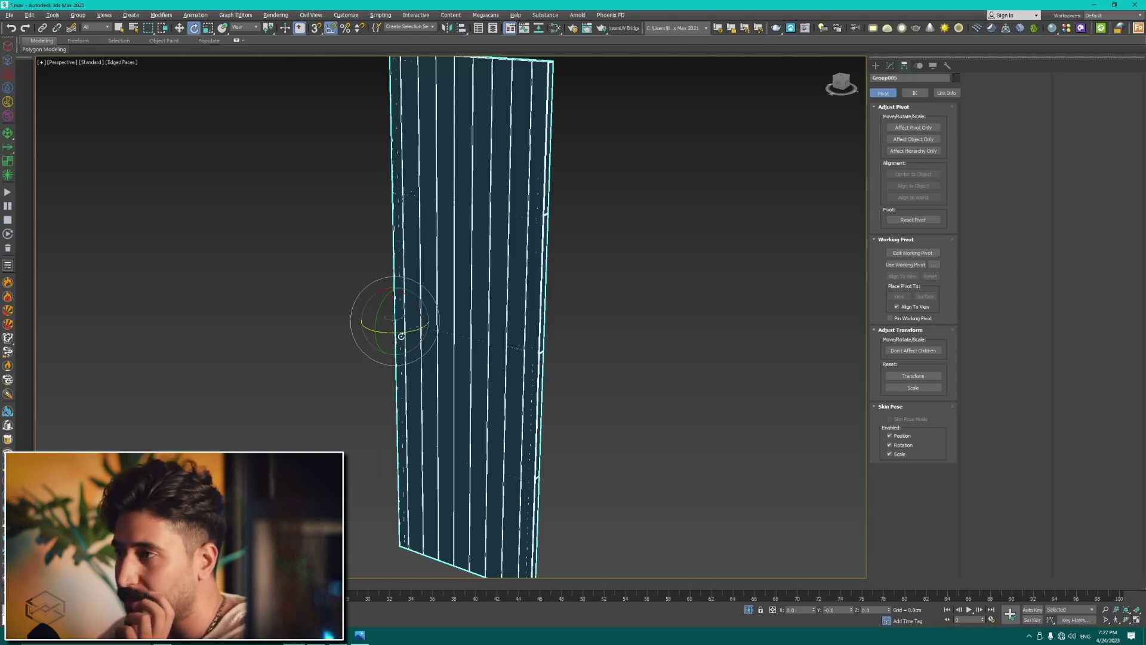
left_click(748, 610)
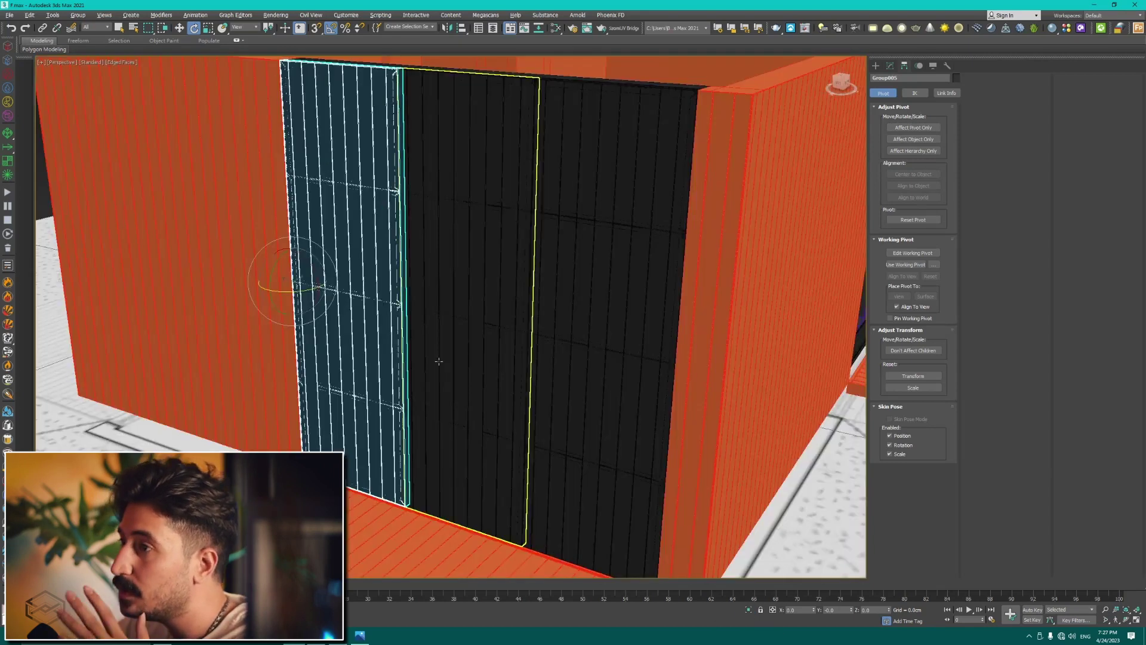
scroll(295, 292, "up", 8)
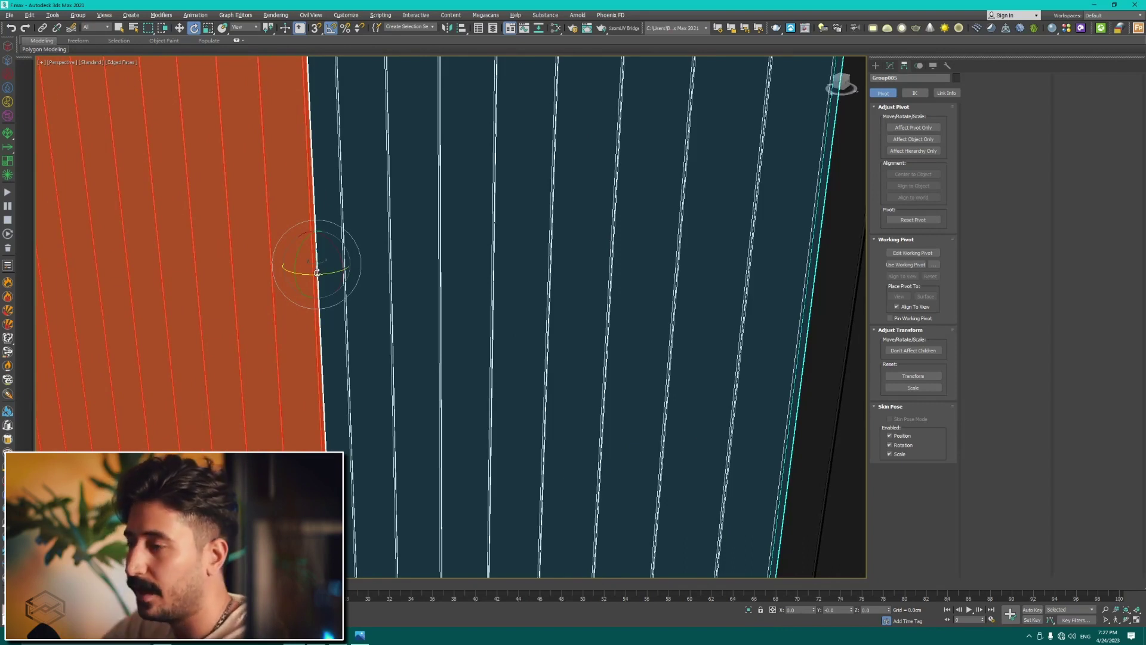
scroll(317, 272, "down", 5)
left_click_drag(329, 278, 313, 292)
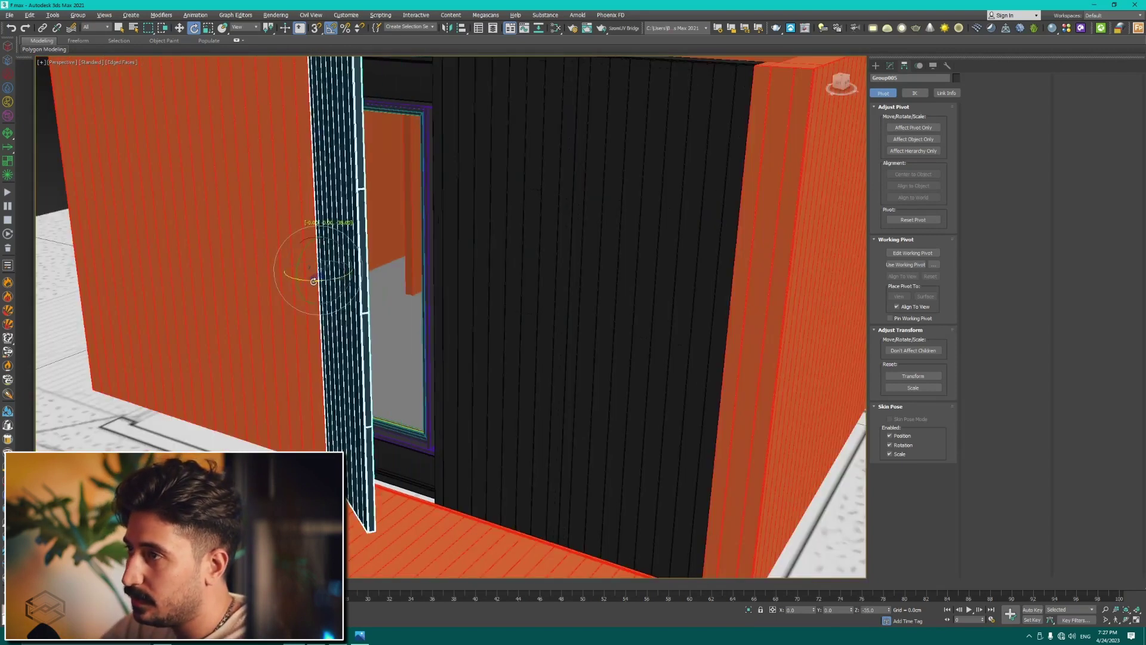
key("ctrl+z")
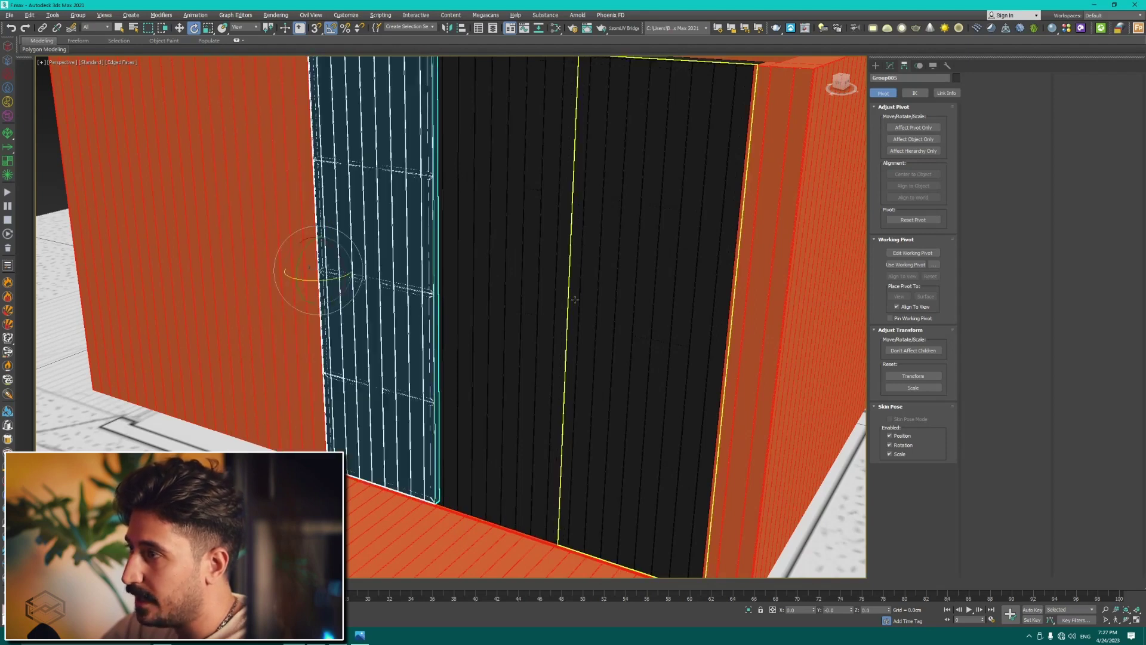
Step: Test-swing the right and left door panels open (left to -80°), then undo both
left_click(727, 367)
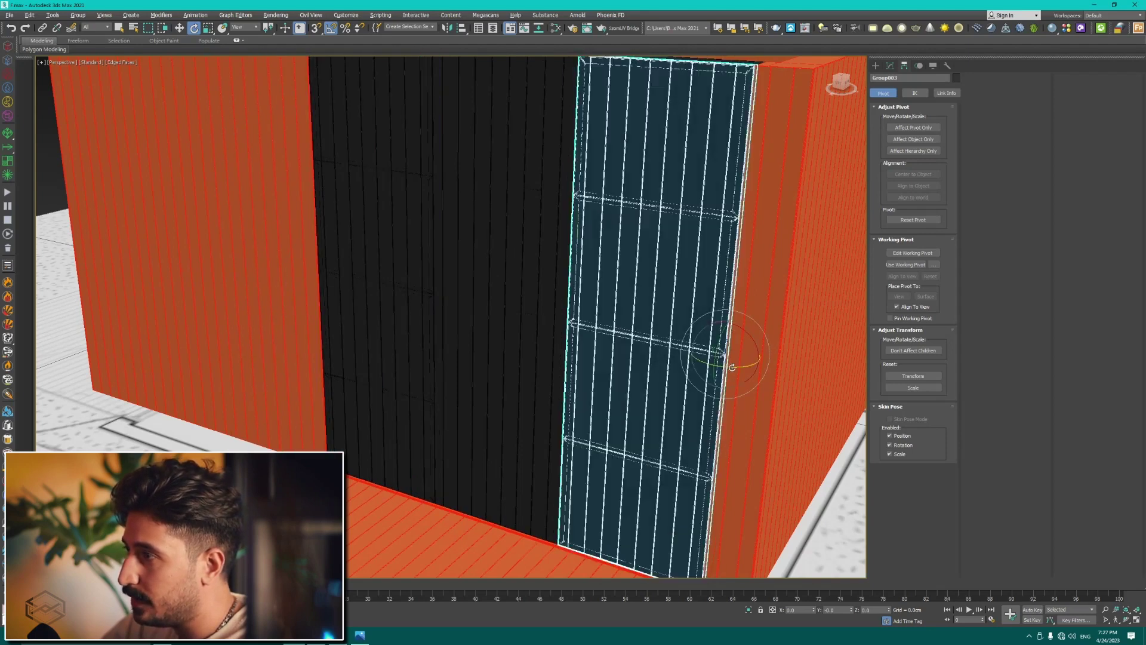
left_click_drag(728, 368, 425, 345)
left_click(407, 336)
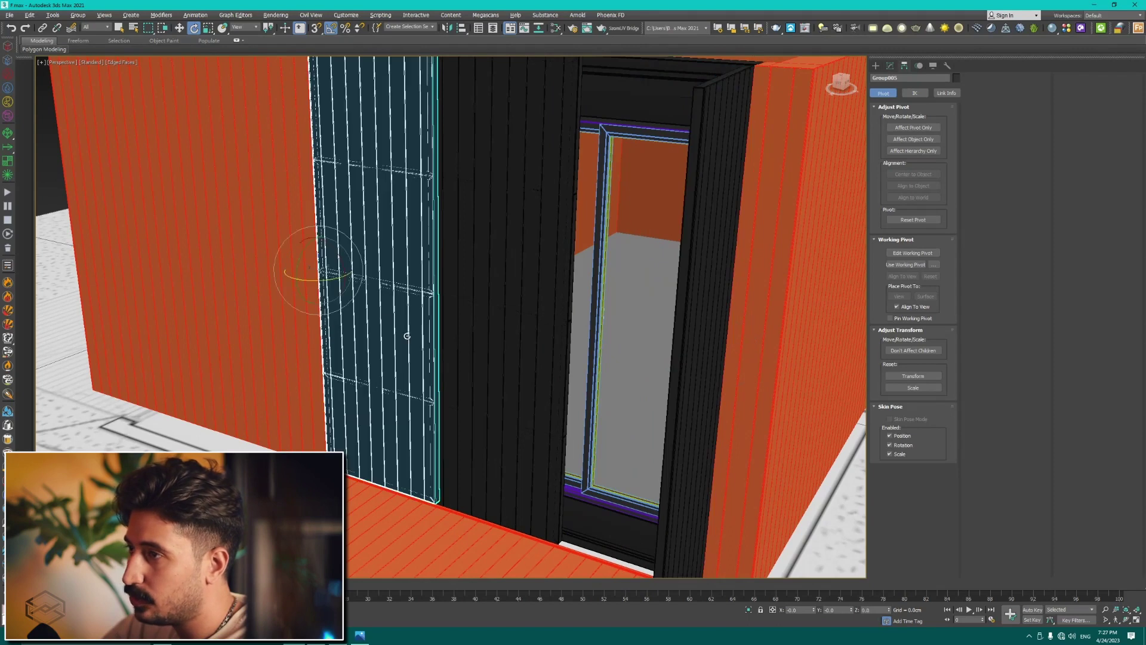
scroll(330, 282, "down", 2)
scroll(476, 320, "down", 5)
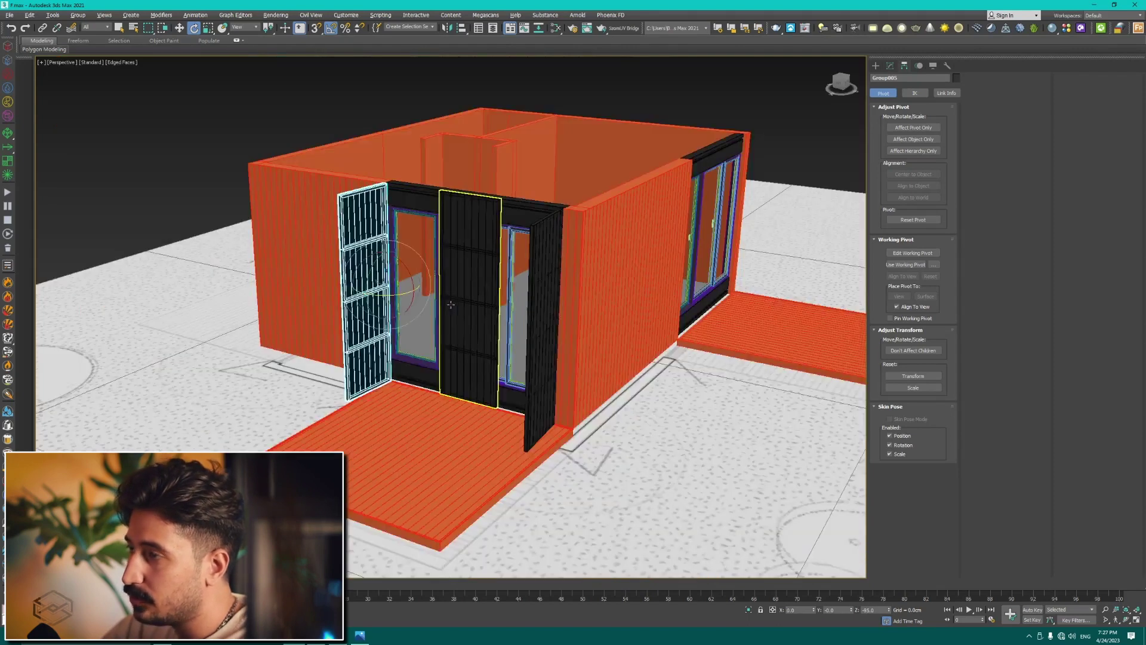
scroll(419, 328, "up", 3)
left_click_drag(361, 277, 337, 274)
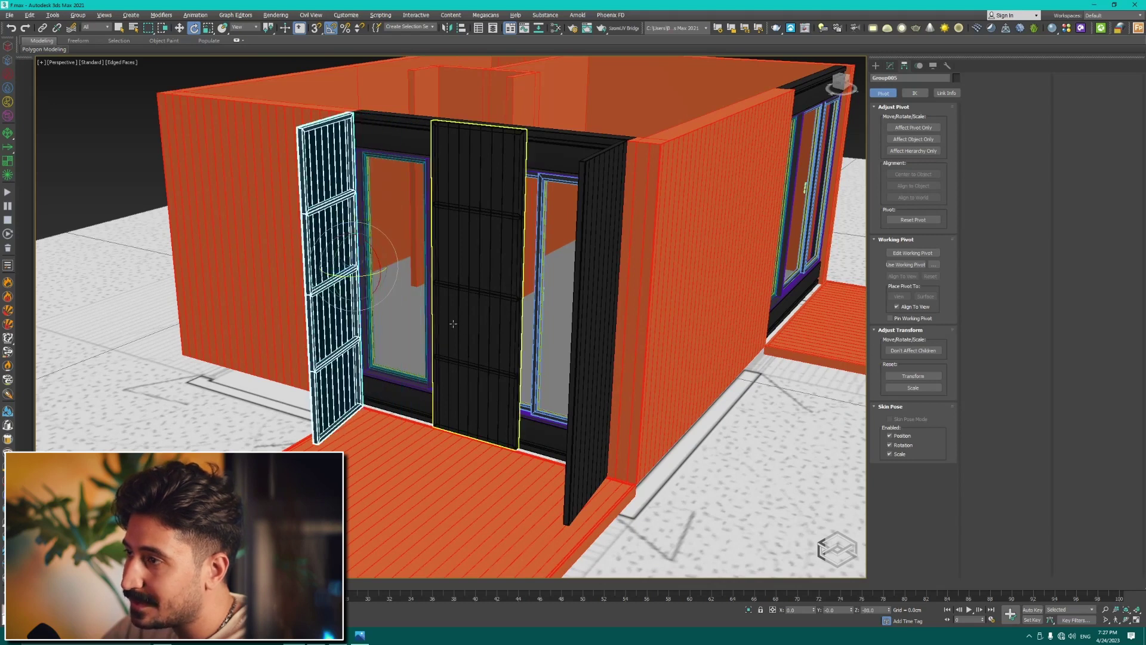
left_click(443, 342)
key("ctrl+z")
key("ctrl+z")
key("ctrl+z")
key("ctrl+z")
key("ctrl+z")
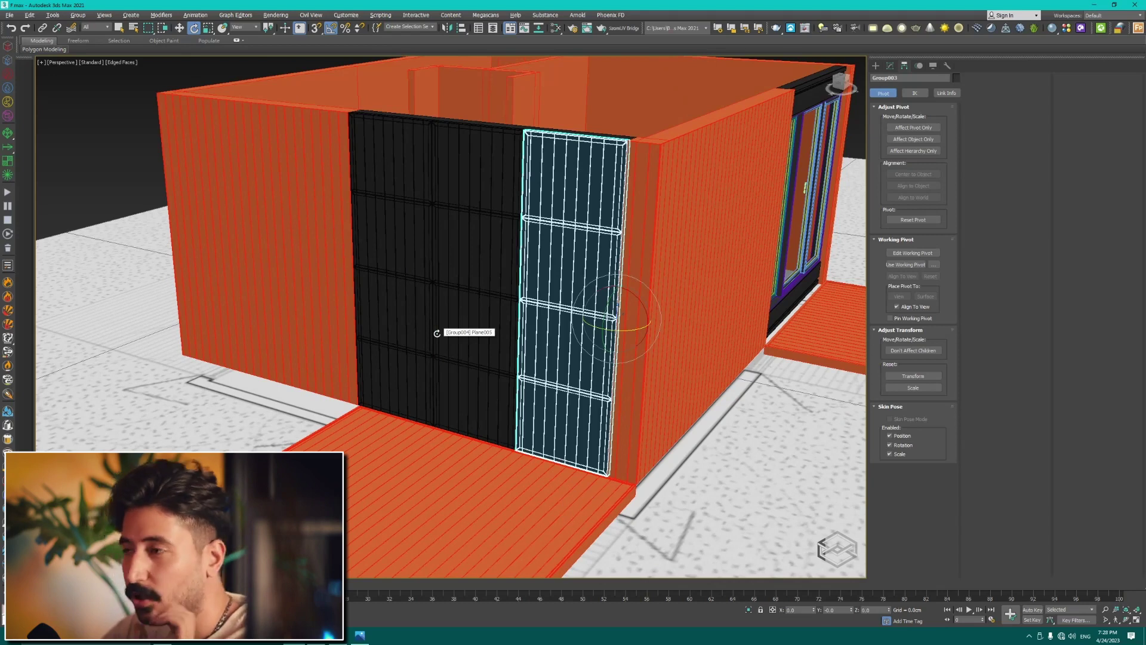
left_click(442, 333)
scroll(469, 323, "up", 4)
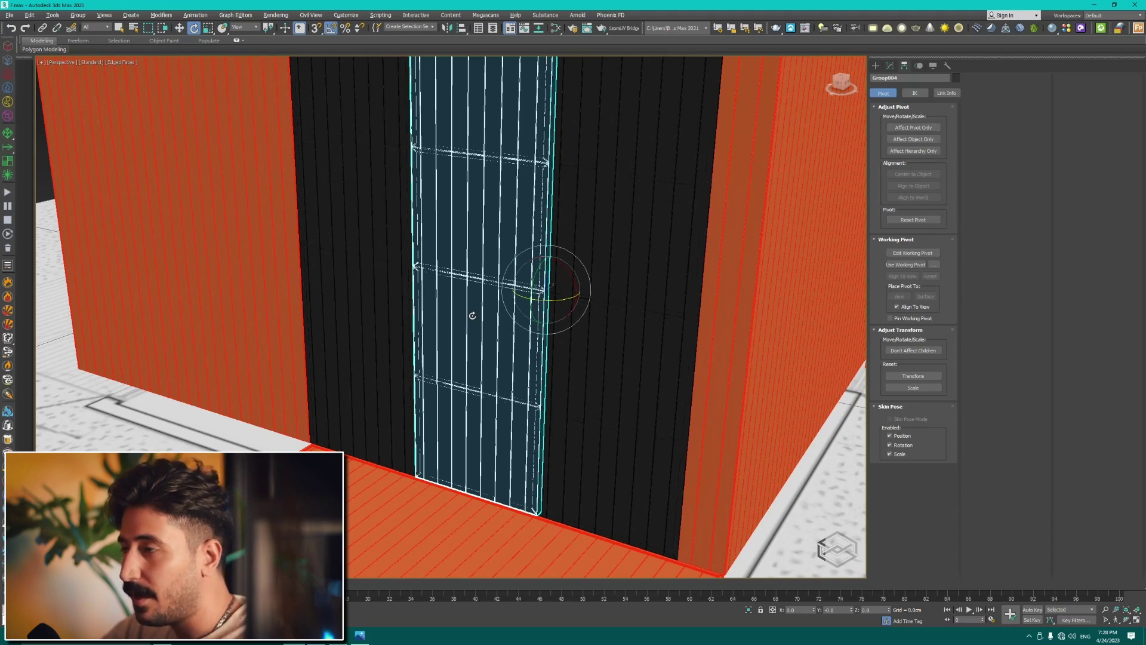
Step: Isolate the two door panels and enable Affect Pivot Only on the right panel
left_click(345, 315, "ctrl")
key("alt+q")
left_click(630, 233)
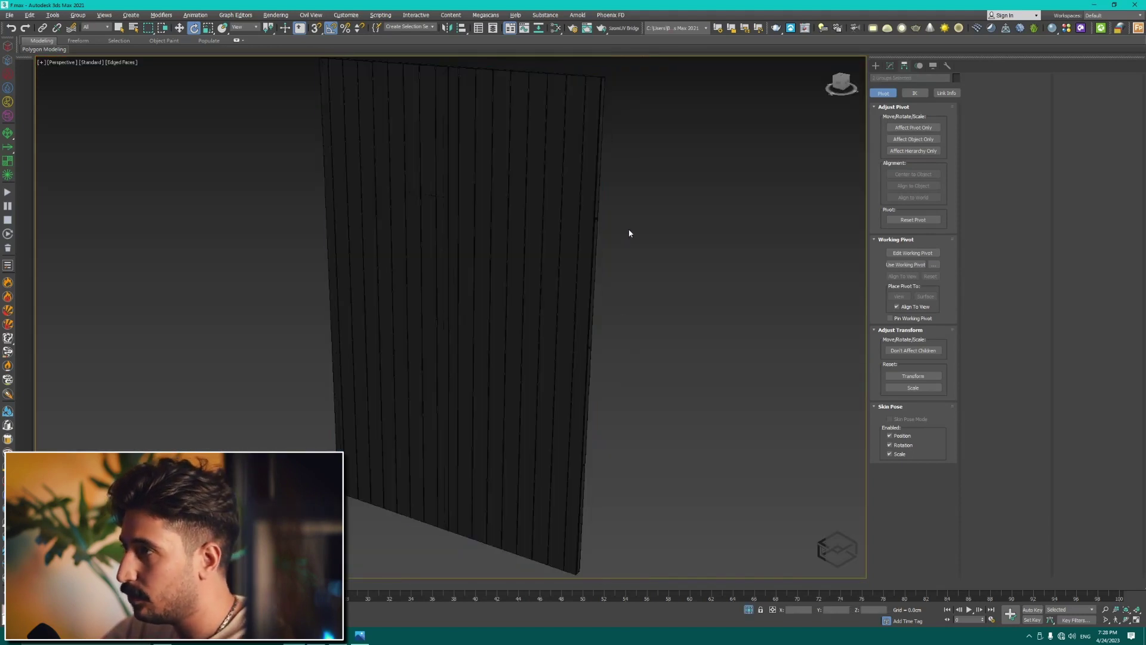
left_click(540, 251)
left_click(914, 127)
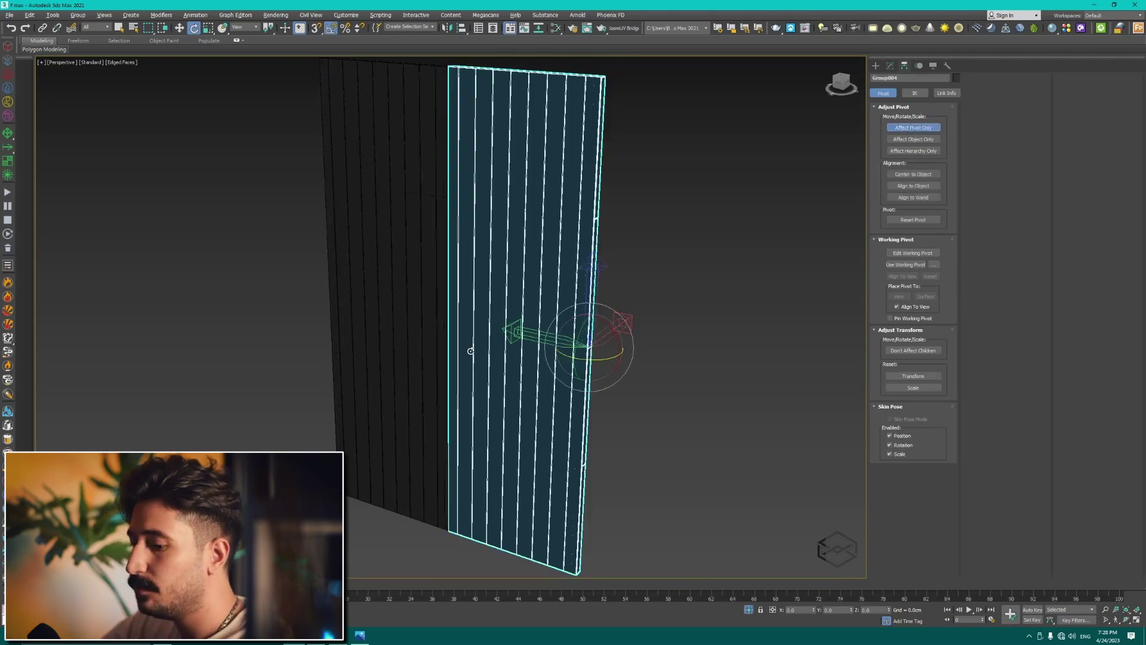
Step: Inspect the right panel from top and perspective views, then reselect it
key("t")
scroll(461, 311, "down", 3)
scroll(459, 257, "down", 2)
scroll(469, 335, "down", 2)
scroll(462, 432, "up", 3)
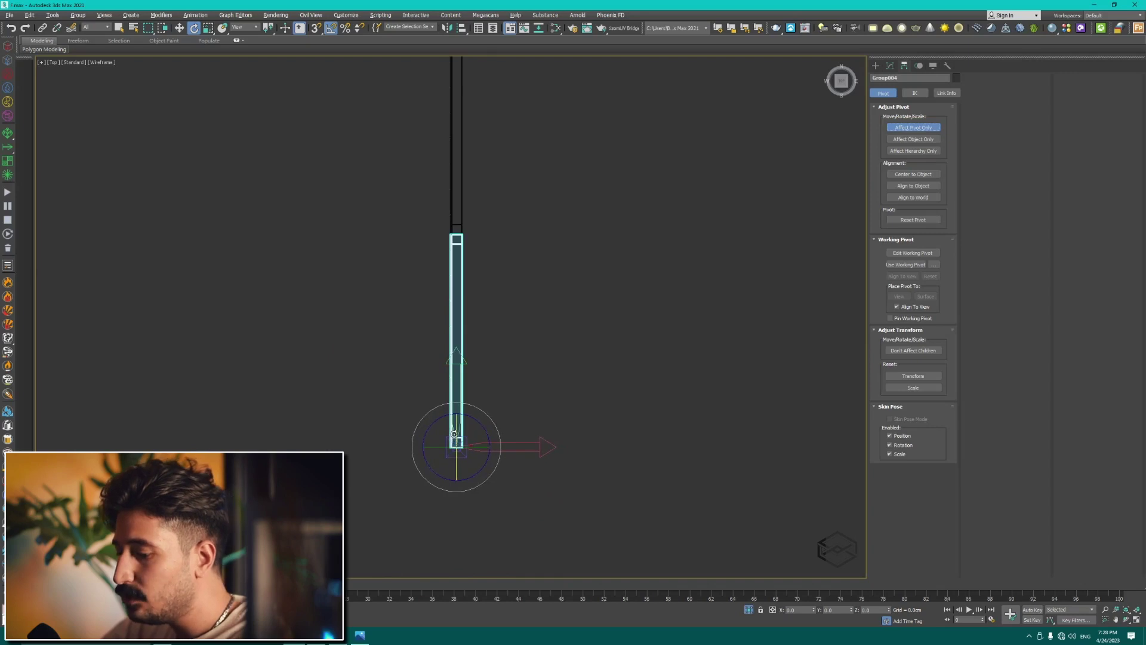
key("p")
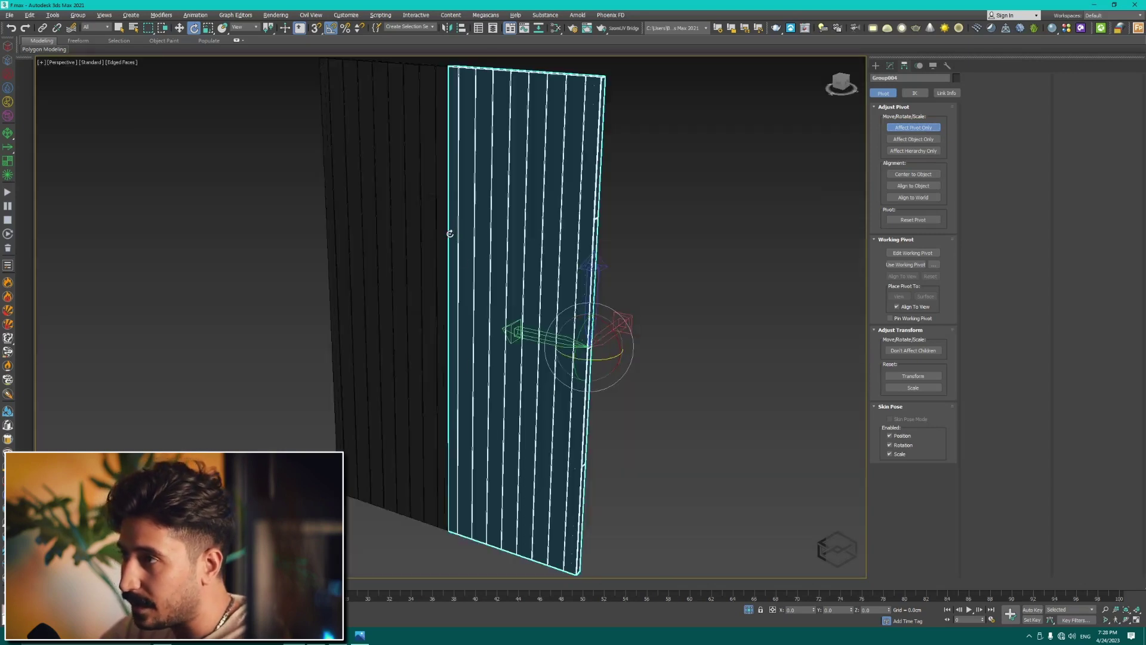
left_click(351, 257)
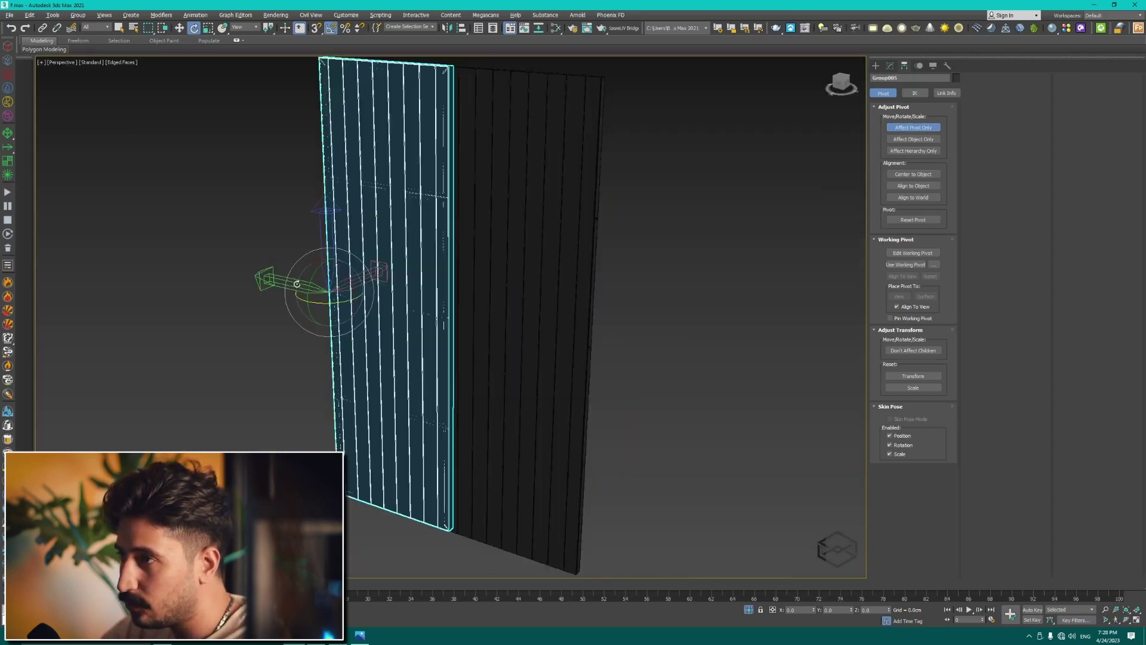
left_click(560, 313)
Step: Align the right panel's pivot to the neighbouring panel's Maximum side, excluding X position
key("alt+a")
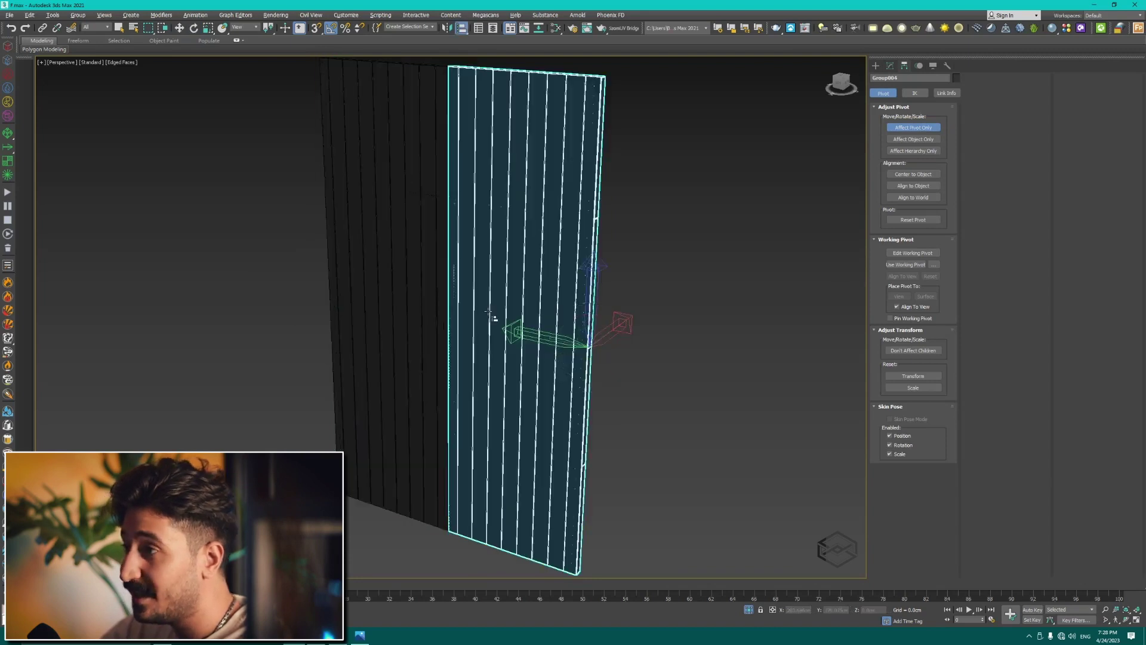
left_click(546, 350)
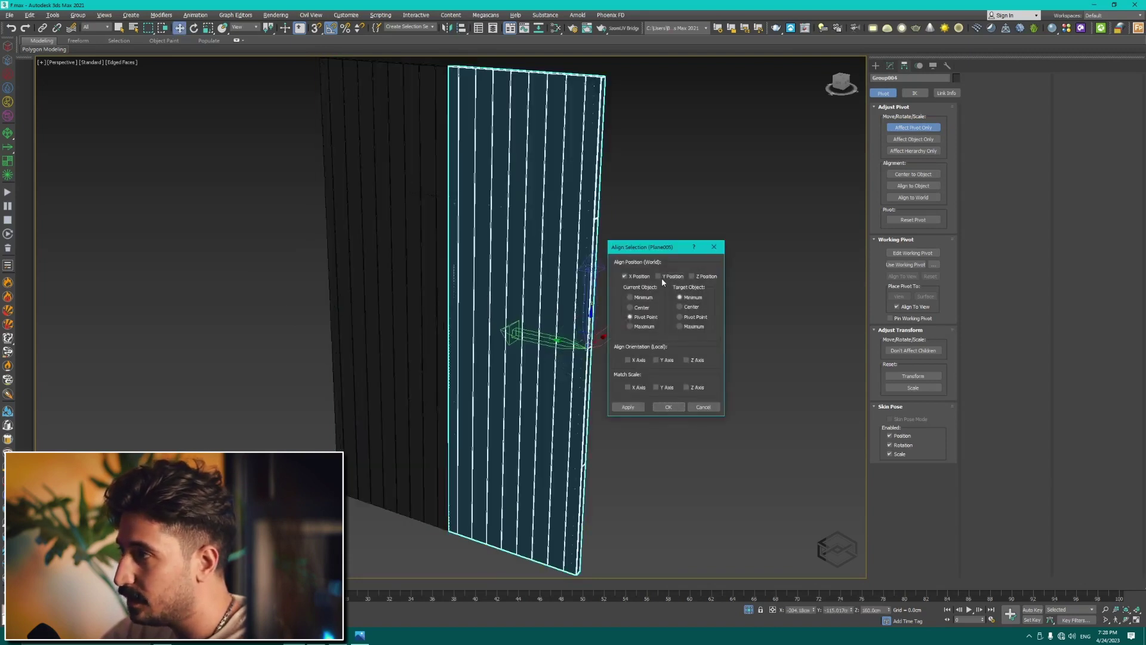
left_click(631, 277)
left_click(681, 327)
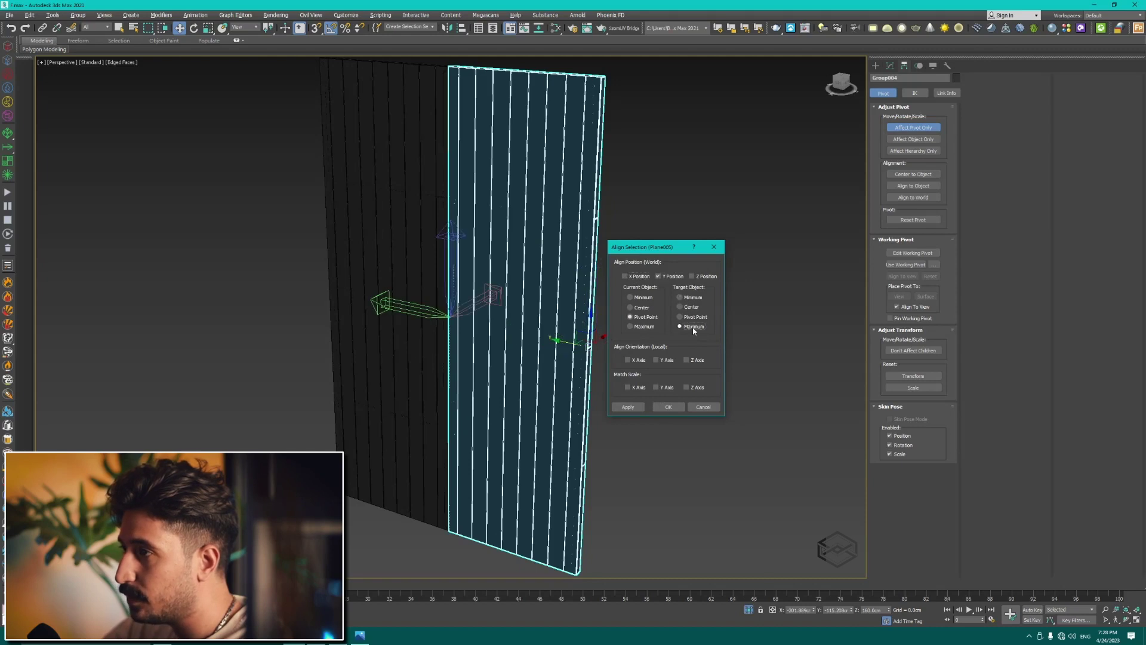
left_click(668, 406)
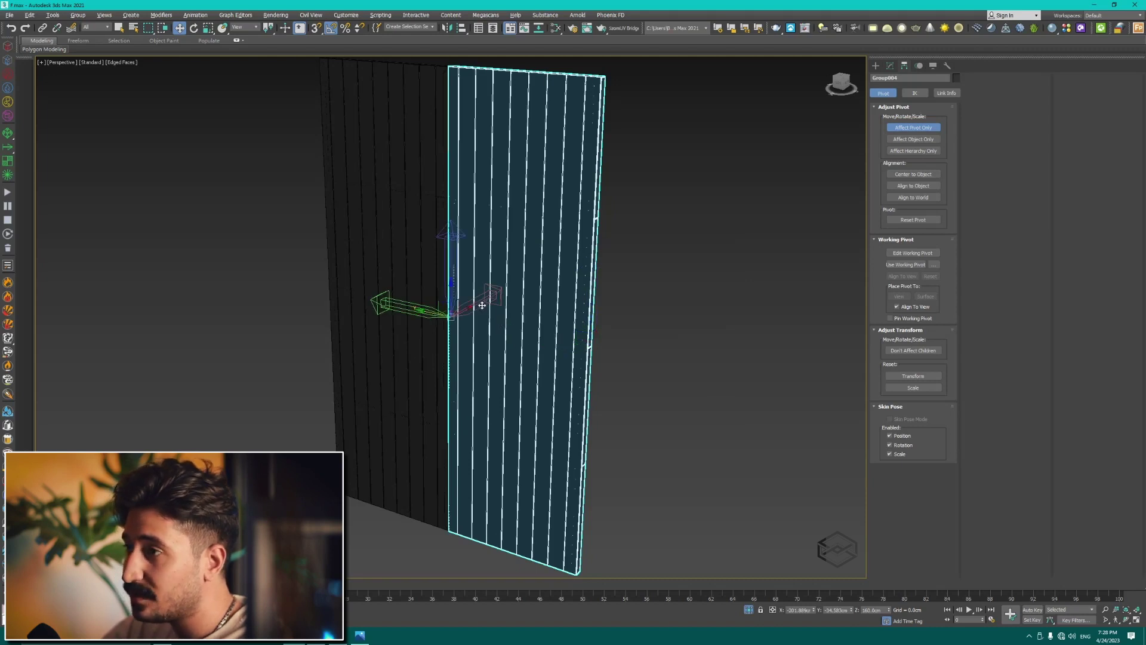
scroll(463, 320, "down", 2)
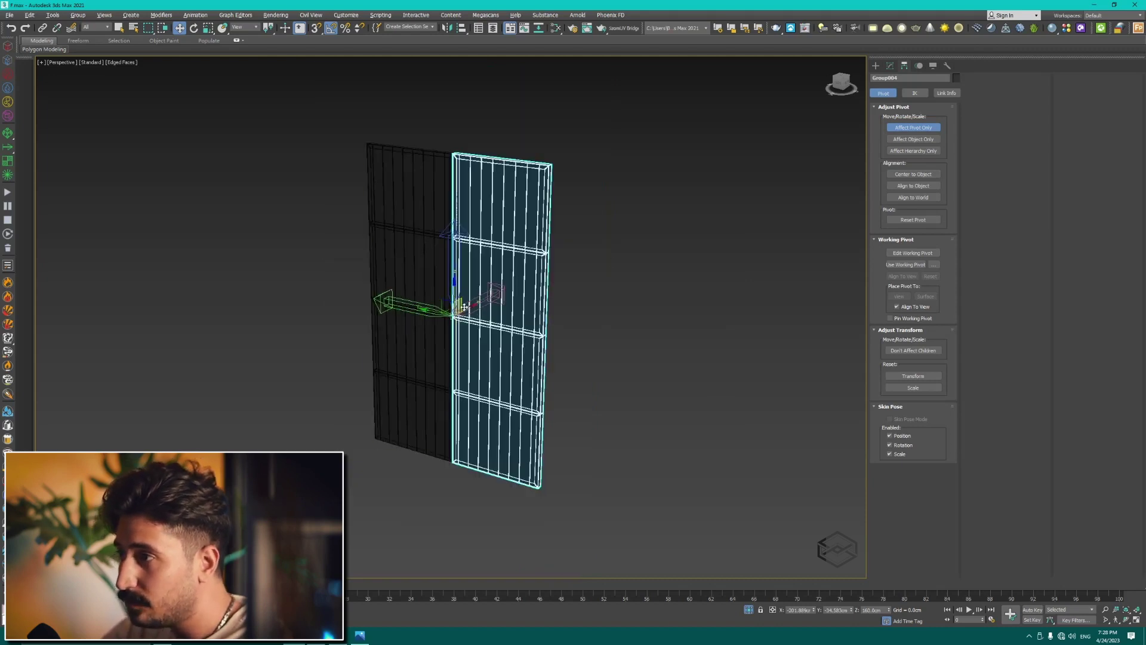
scroll(472, 314, "up", 5)
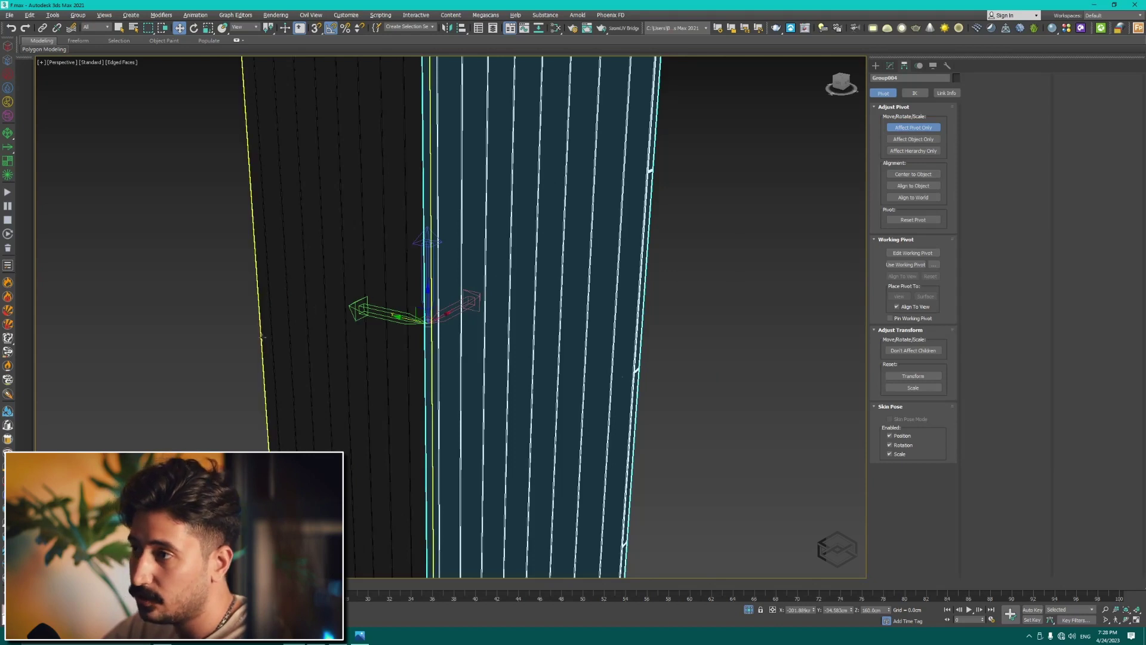
Step: Re-align the pivot with X position included, using the target panel's Minimum side
left_click(564, 388)
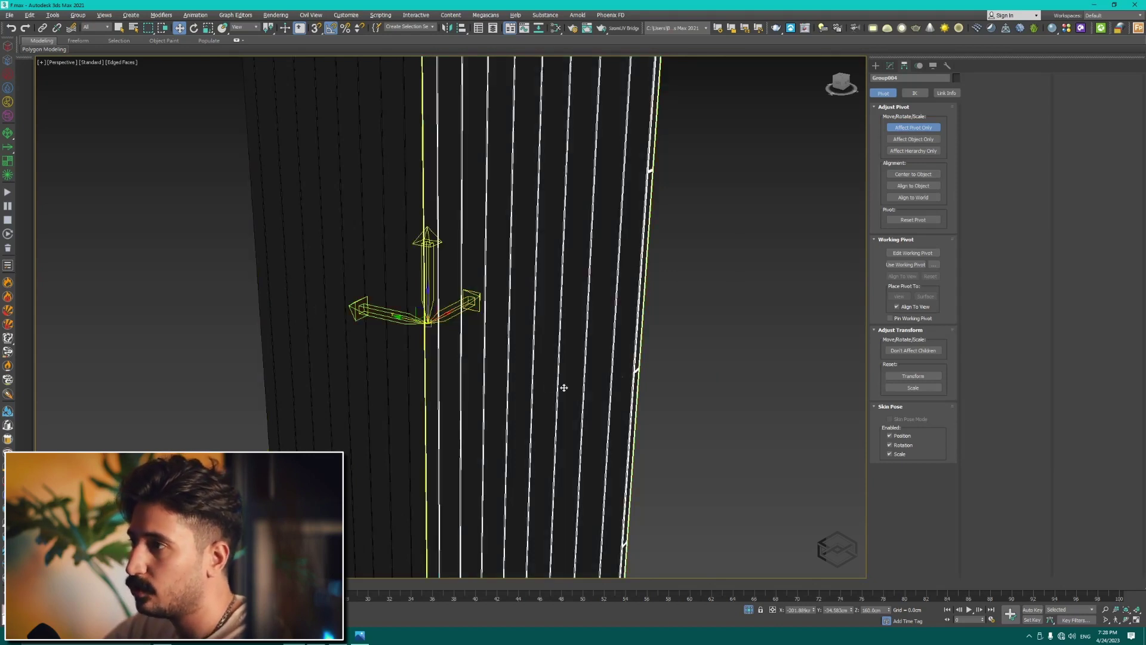
left_click(498, 349)
left_click(637, 276)
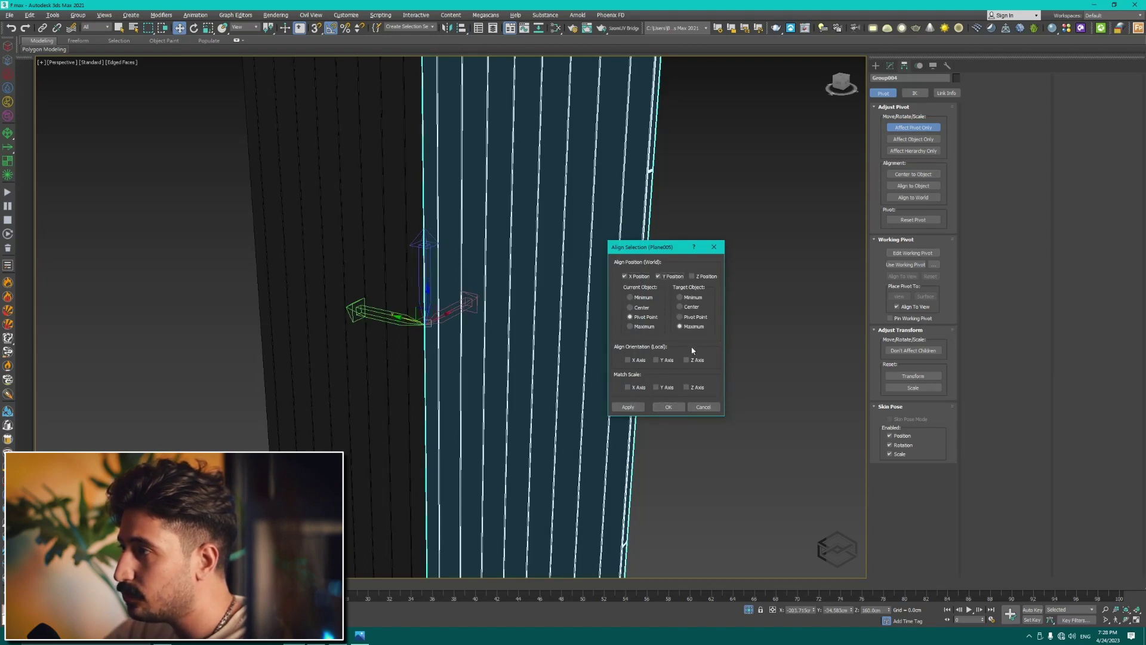
left_click(696, 299)
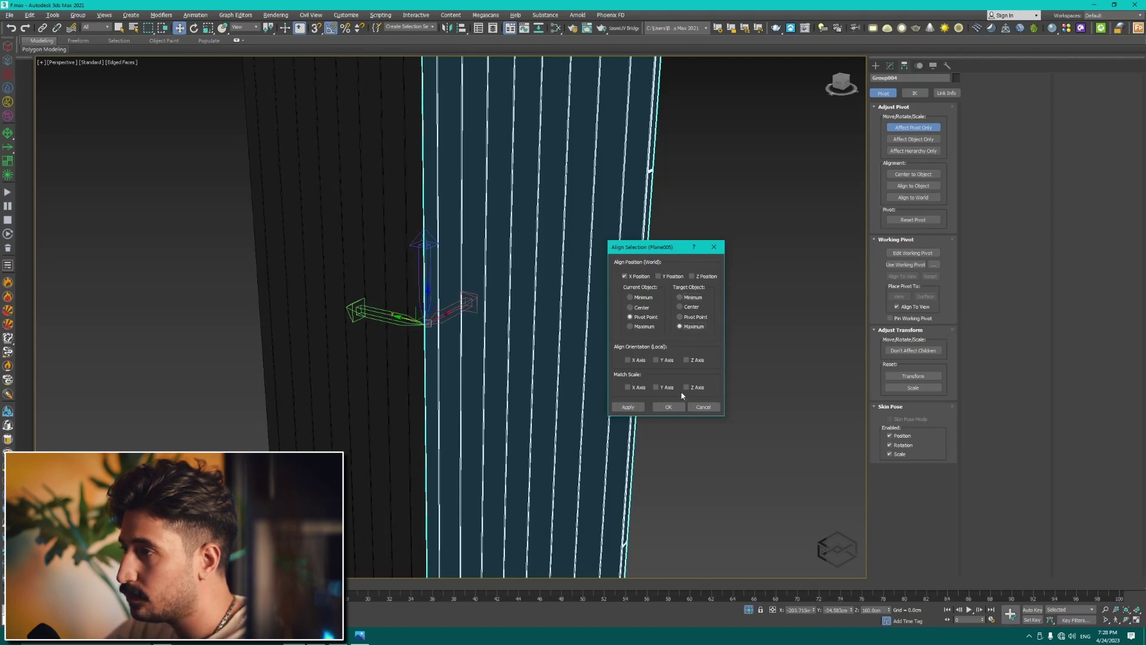
left_click(671, 409)
Step: View the panel edge-on and apply another pivot alignment to the target panel
mouse_move(646, 361)
middle_mouse_down("alt")
mouse_move(609, 358)
mouse_move(555, 386)
mouse_move(517, 386)
mouse_move(466, 360)
middle_mouse_up("alt")
key("alt+a")
left_click(461, 363)
left_click(660, 404)
key("t")
scroll(463, 233, "up", 4)
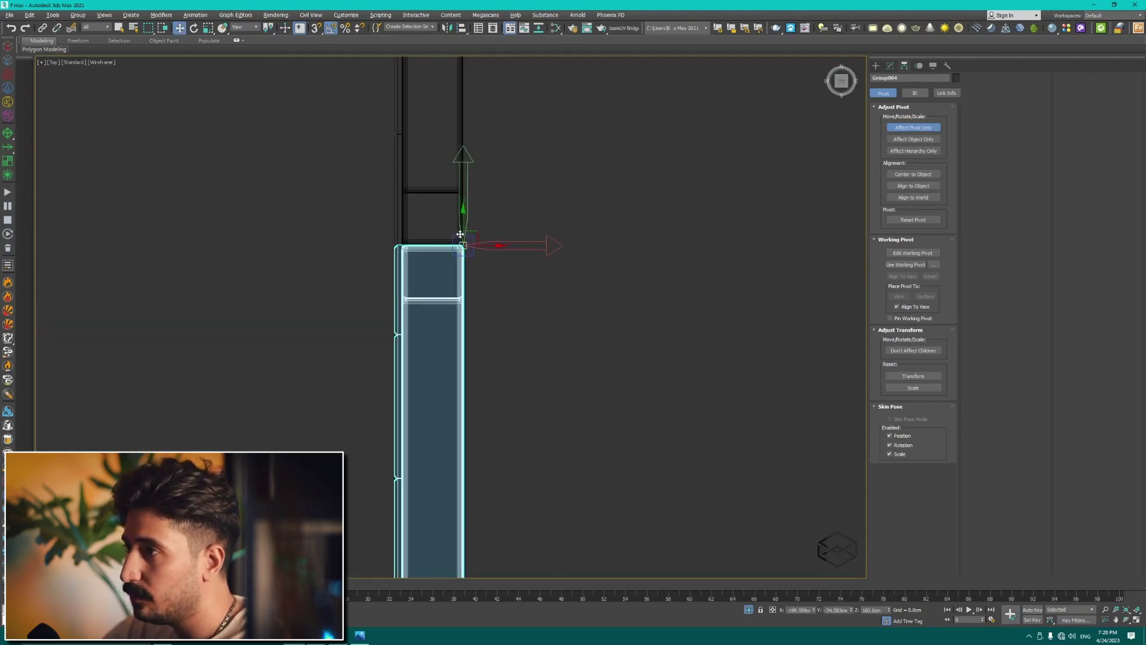
scroll(463, 232, "up", 3)
Step: Turn off Affect Pivot Only and test-swing the panel about its new hinge pivot
left_click(918, 130)
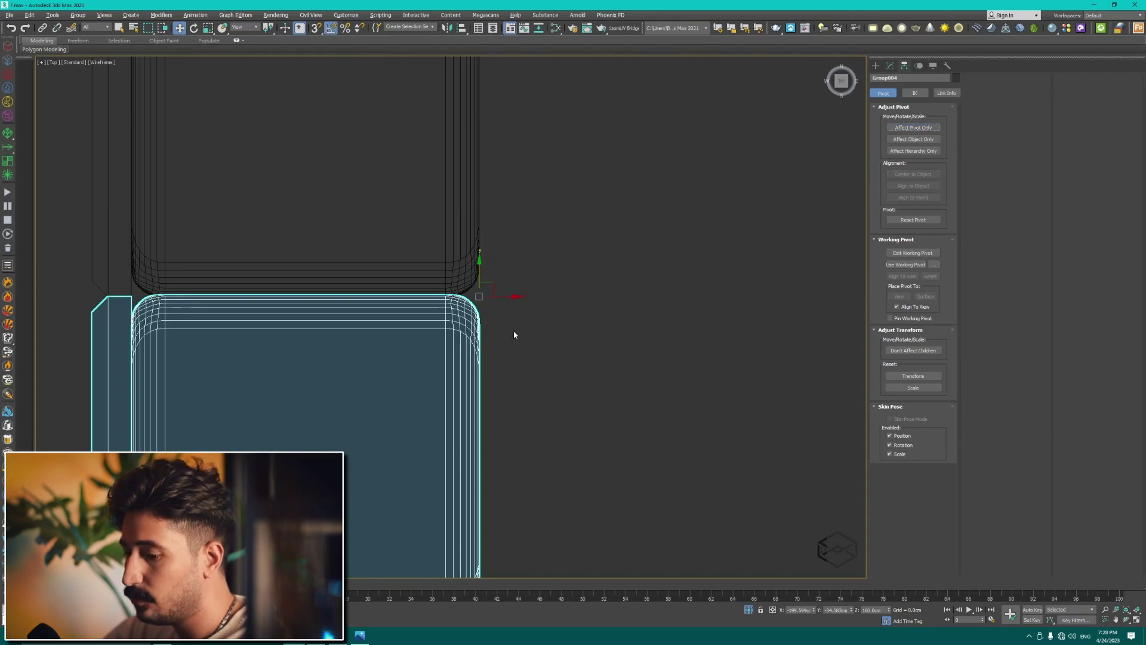
key("e")
left_click_drag(497, 272, 526, 289)
right_click(526, 291)
key("p")
mouse_move(500, 280)
middle_mouse_down("alt")
mouse_move(543, 274)
mouse_move(513, 297)
middle_mouse_up("alt")
scroll(526, 287, "down", 5)
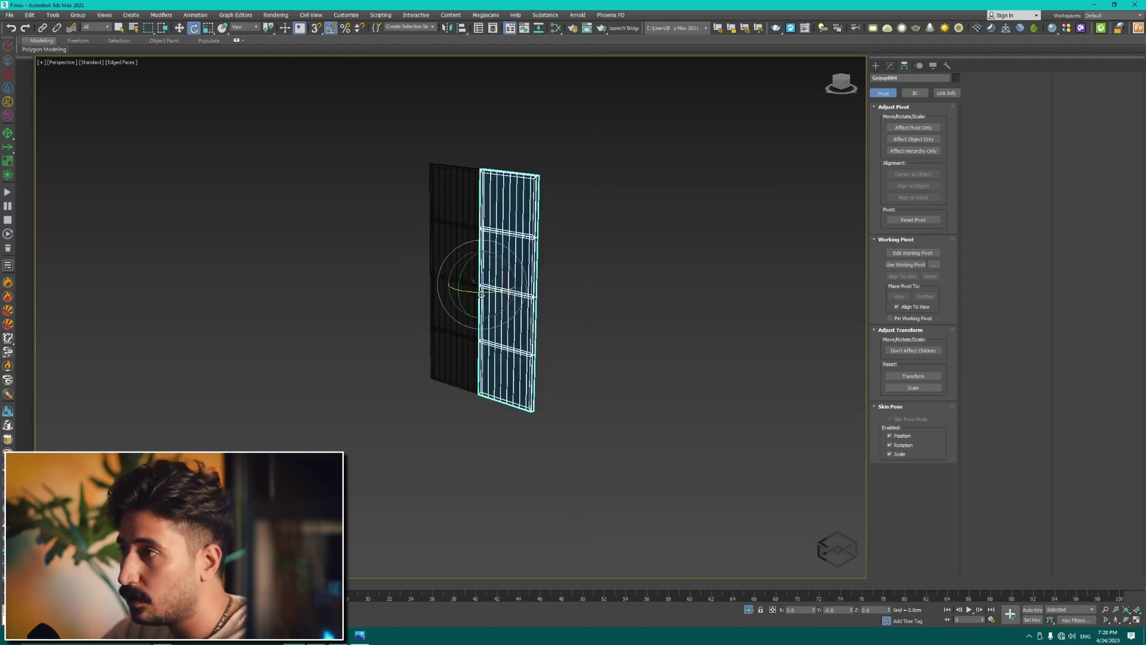
left_click_drag(514, 297, 489, 314)
Step: Cancel the panel's test swing and bring up the Time Configuration dialog
right_click(489, 313)
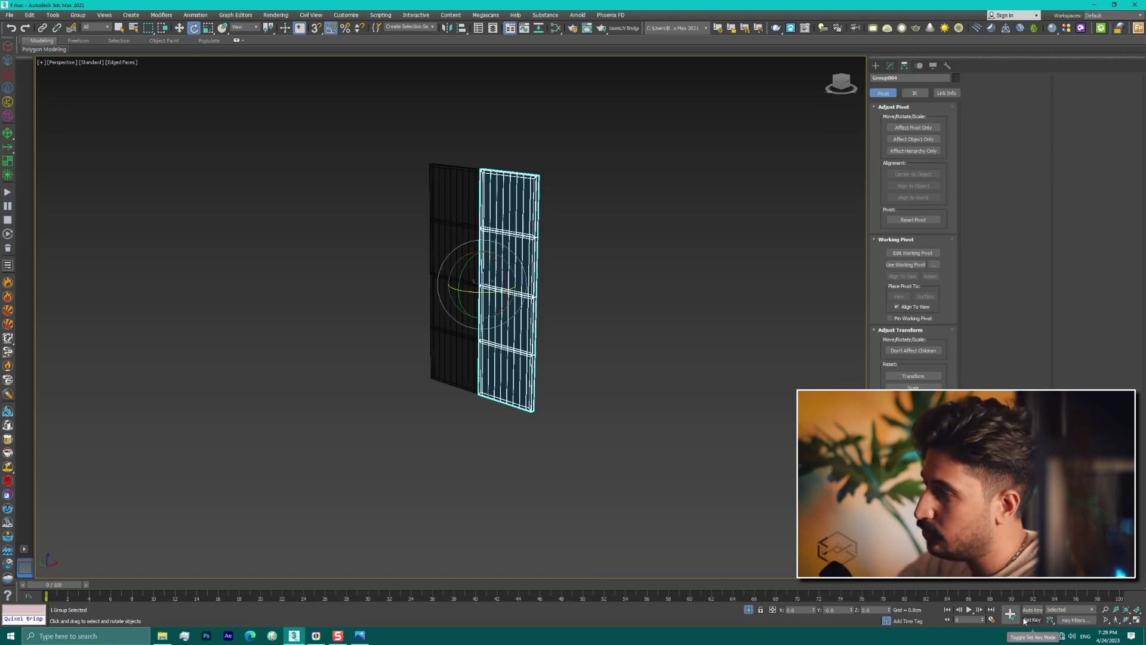
left_click(992, 621)
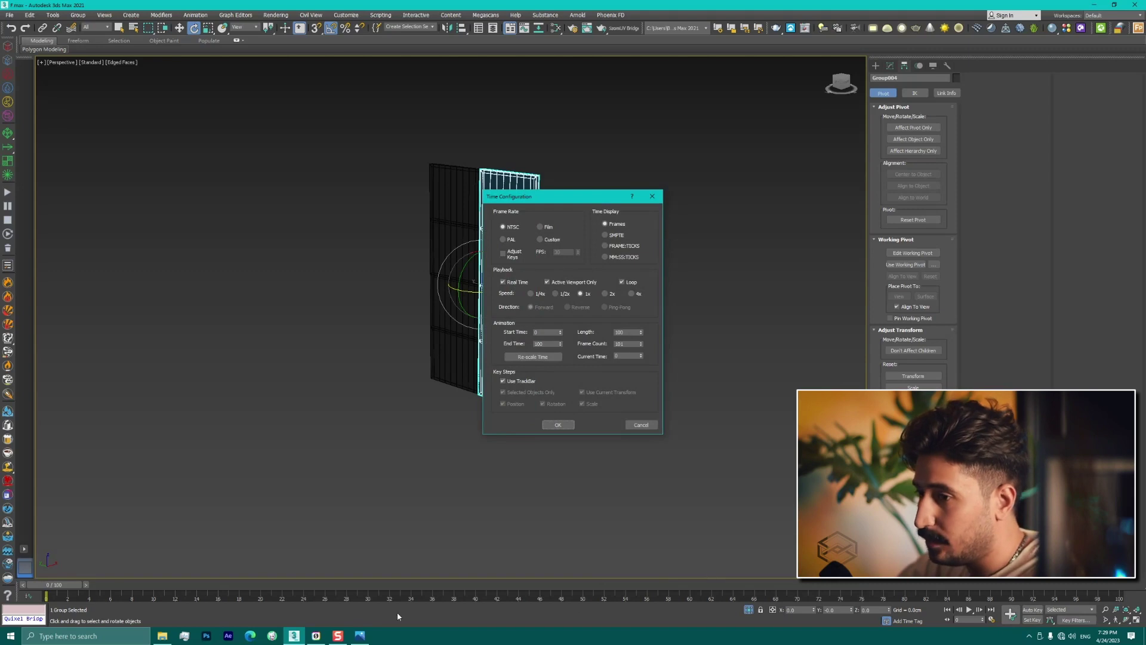
Step: Set the animation Length to 120 frames in Time Configuration
left_click(641, 425)
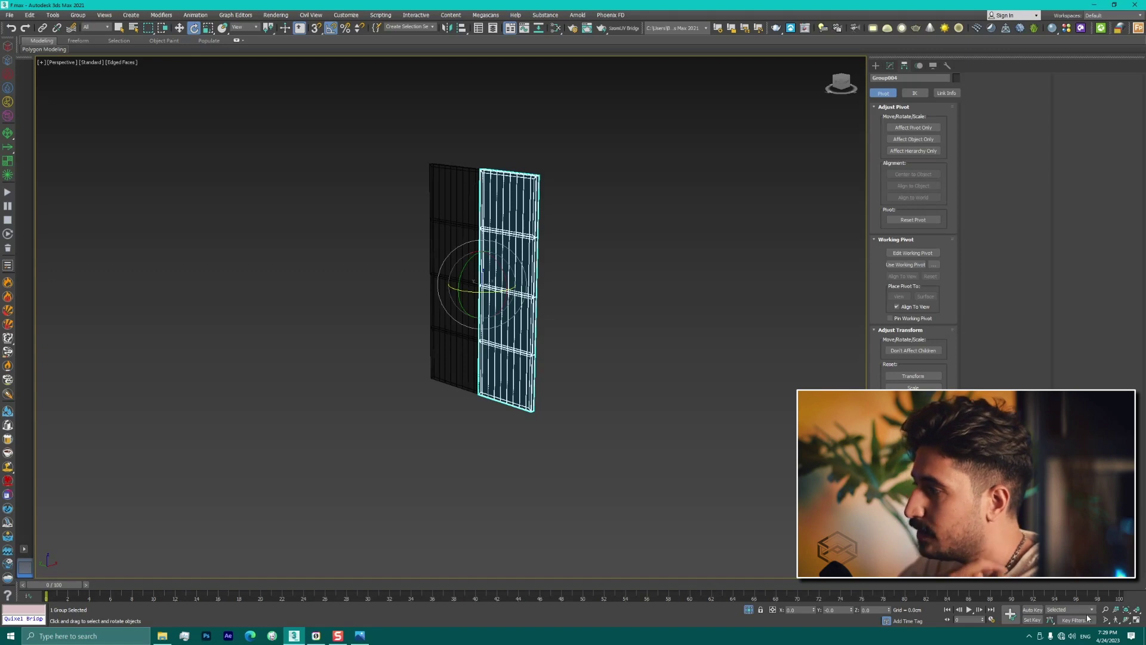
left_click(992, 621)
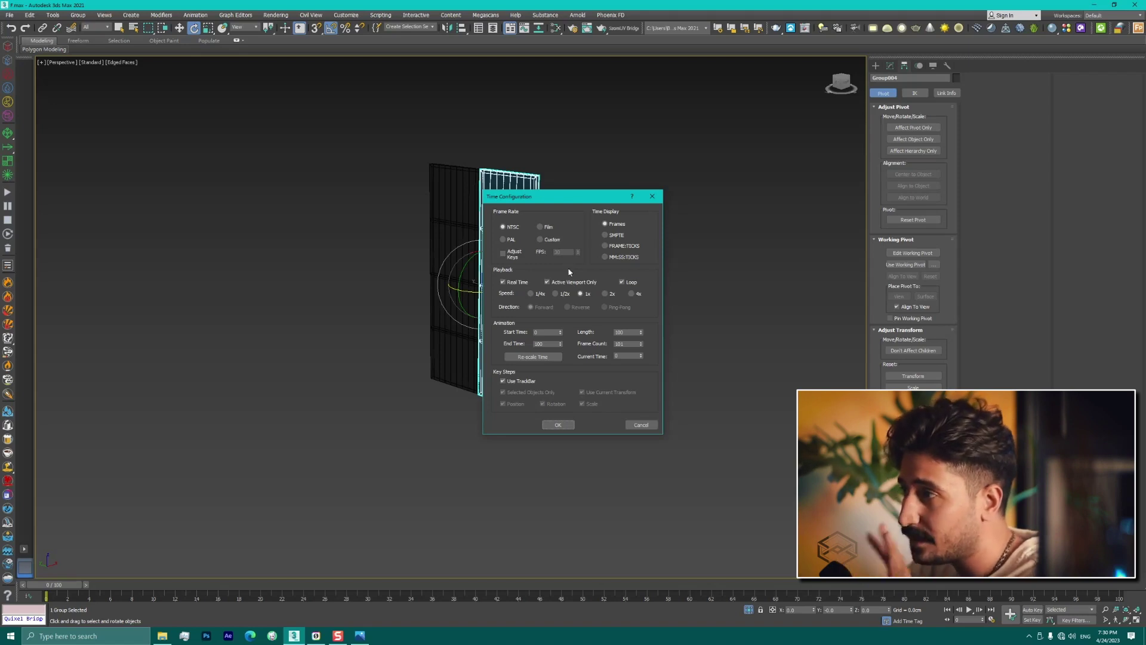
double_click(624, 332)
type("120")
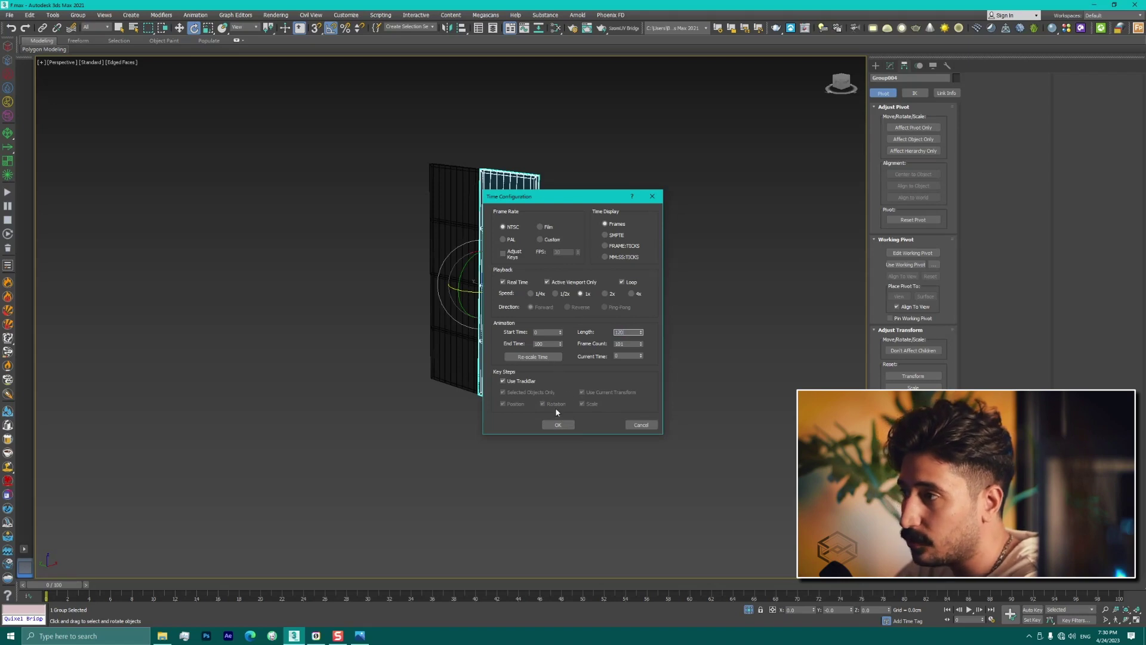
left_click(558, 424)
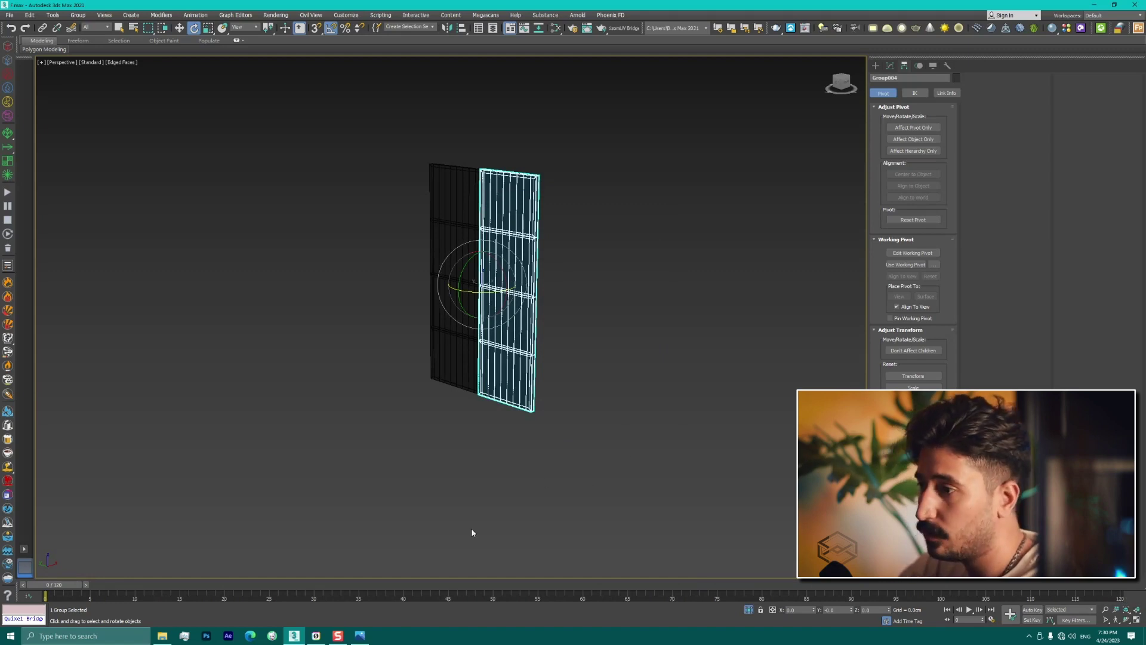
Step: Exit isolation, select the grille door, move the time slider forward and enable Auto Key
left_click(749, 610)
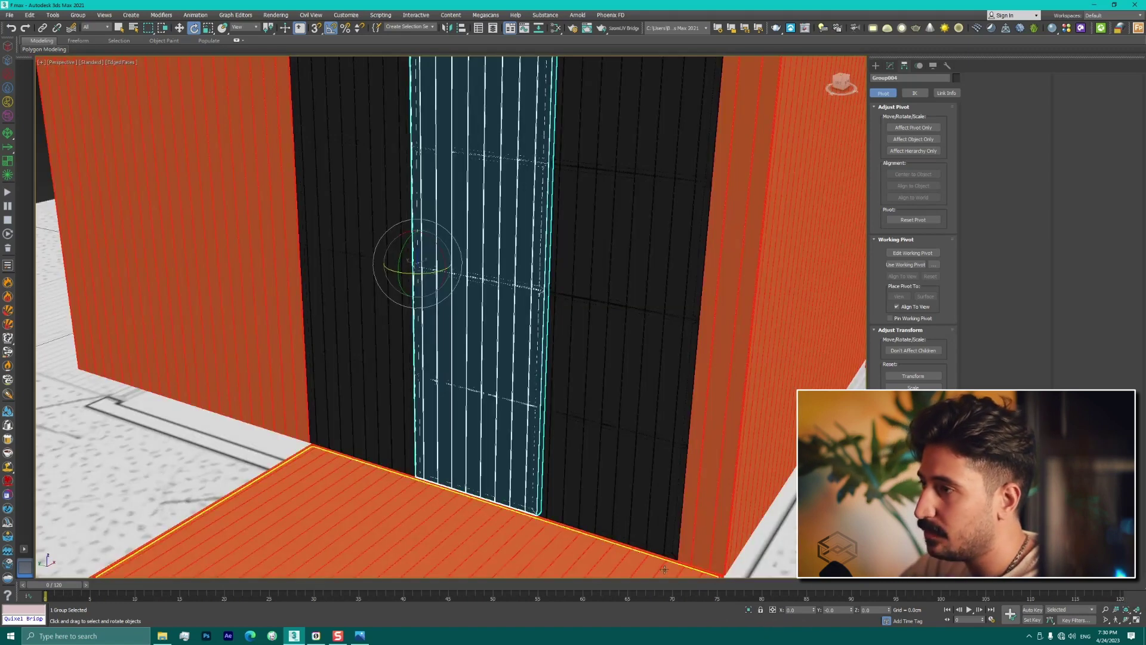
left_click(506, 382)
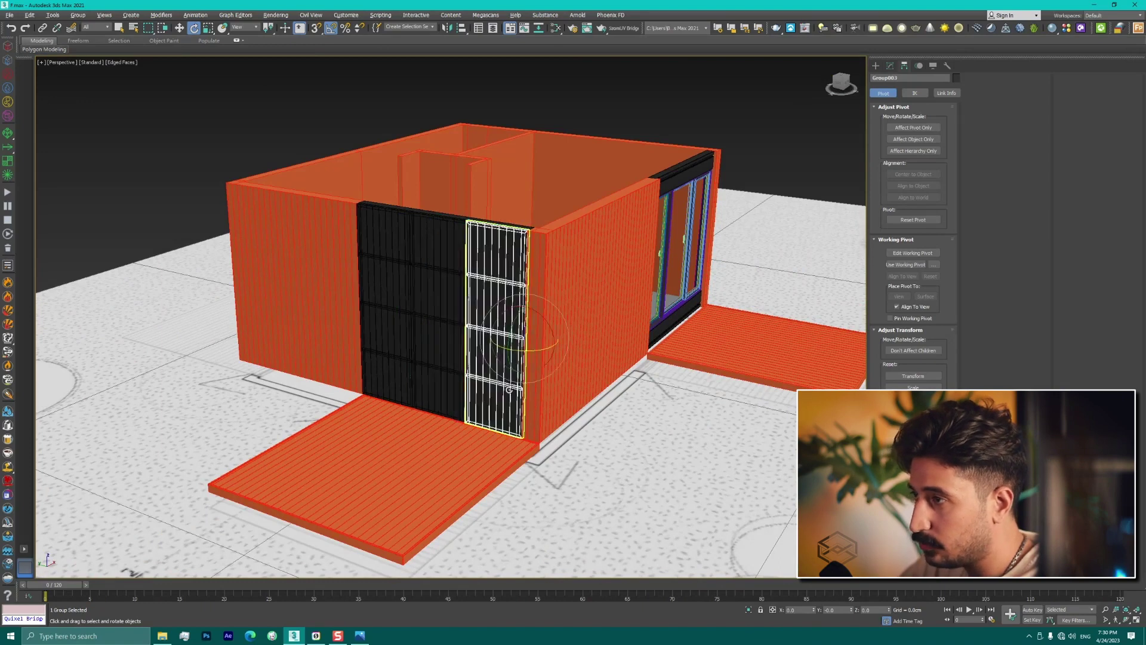
middle_click_drag(505, 383, 451, 389, "alt")
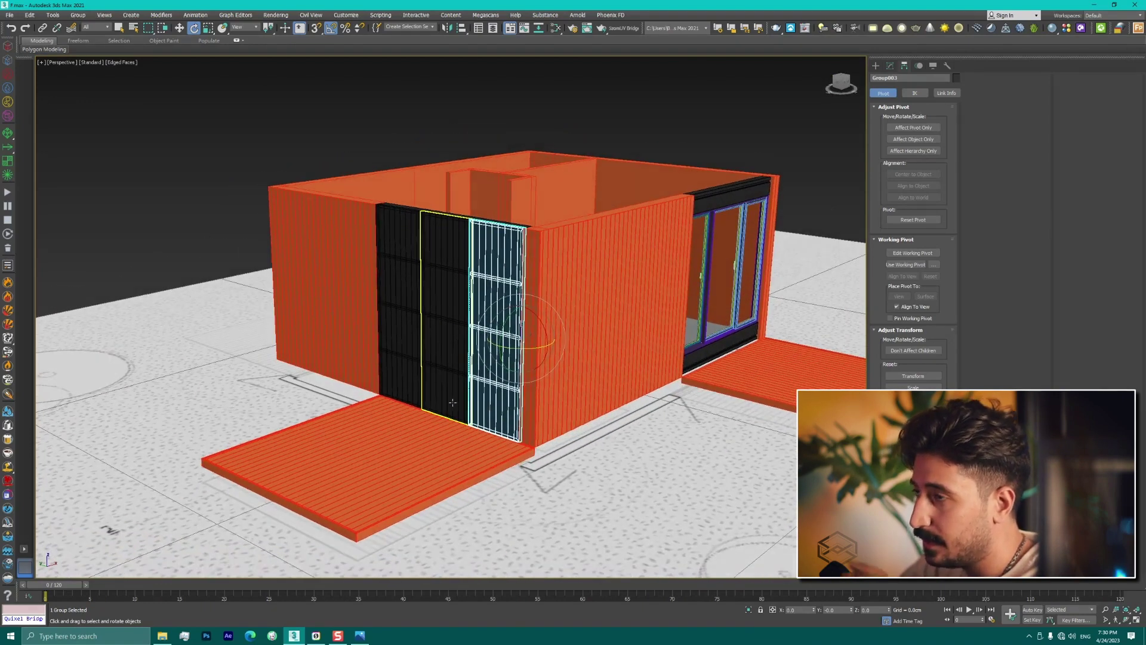
scroll(451, 397, "up", 3)
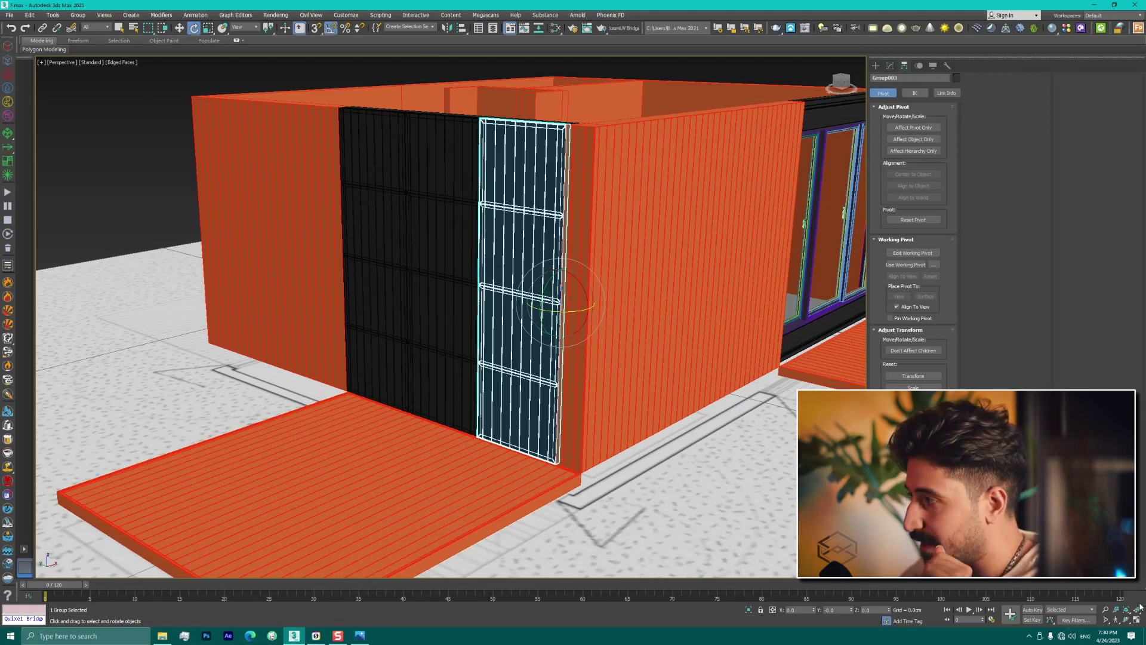
mouse_move(66, 585)
left_mouse_down()
mouse_move(557, 590)
mouse_move(45, 588)
left_mouse_up()
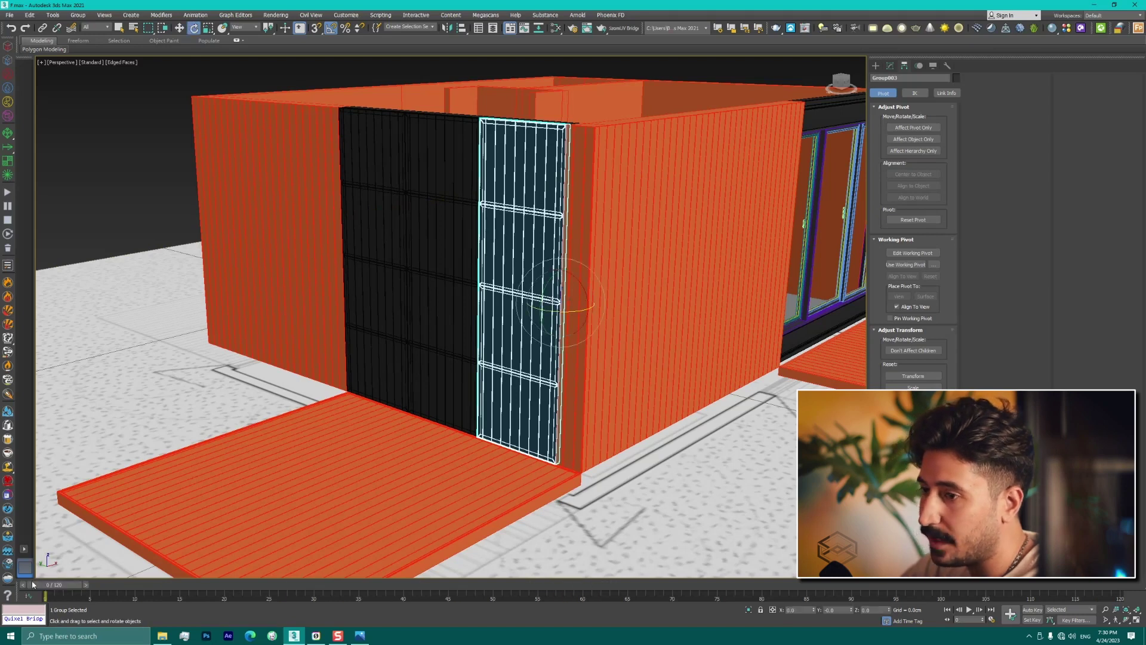
left_click(1033, 610)
Step: At frame 60, key the right grille door rotated 90° on Z via Rotate Transform Type-In
left_click_drag(42, 593, 583, 588)
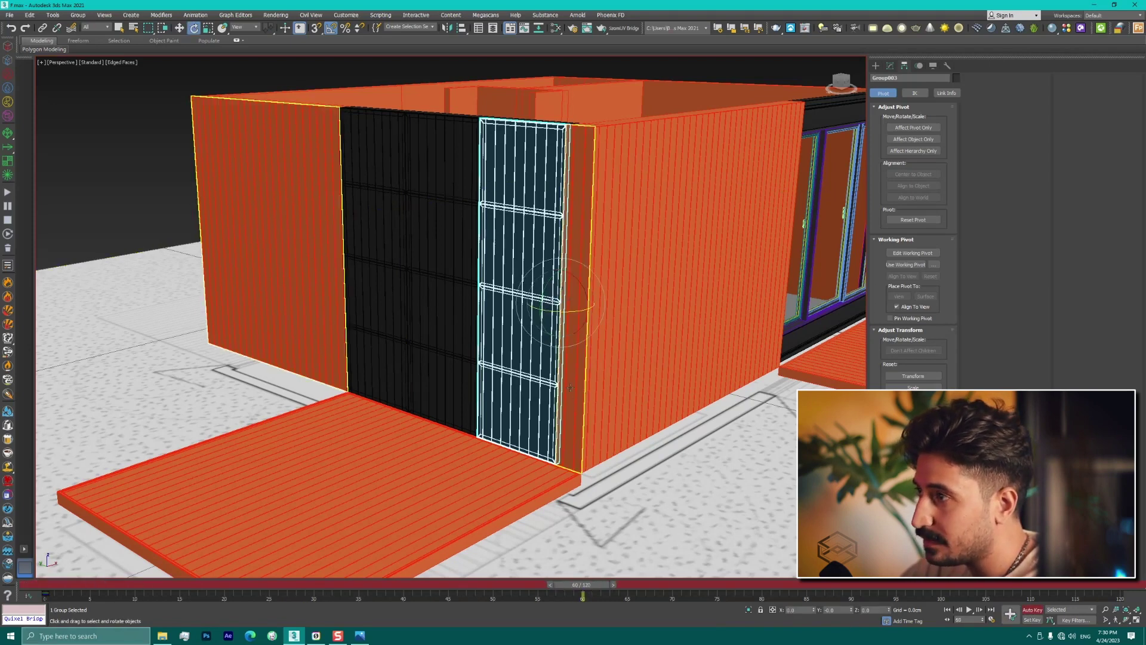
left_click_drag(557, 309, 587, 310)
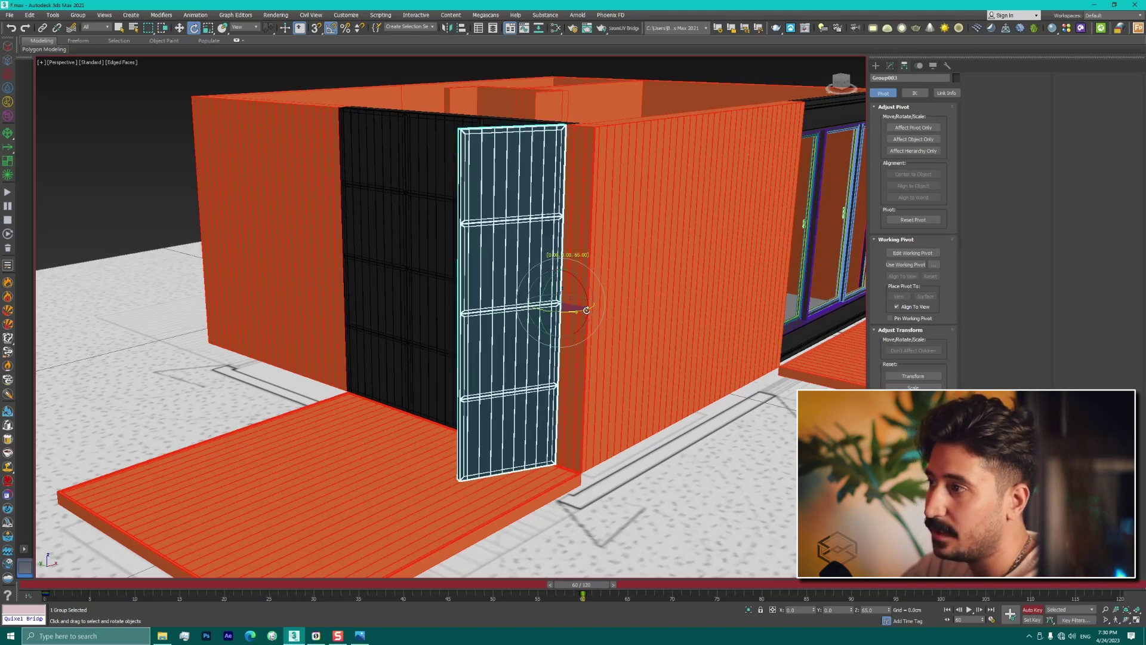
right_click(603, 309)
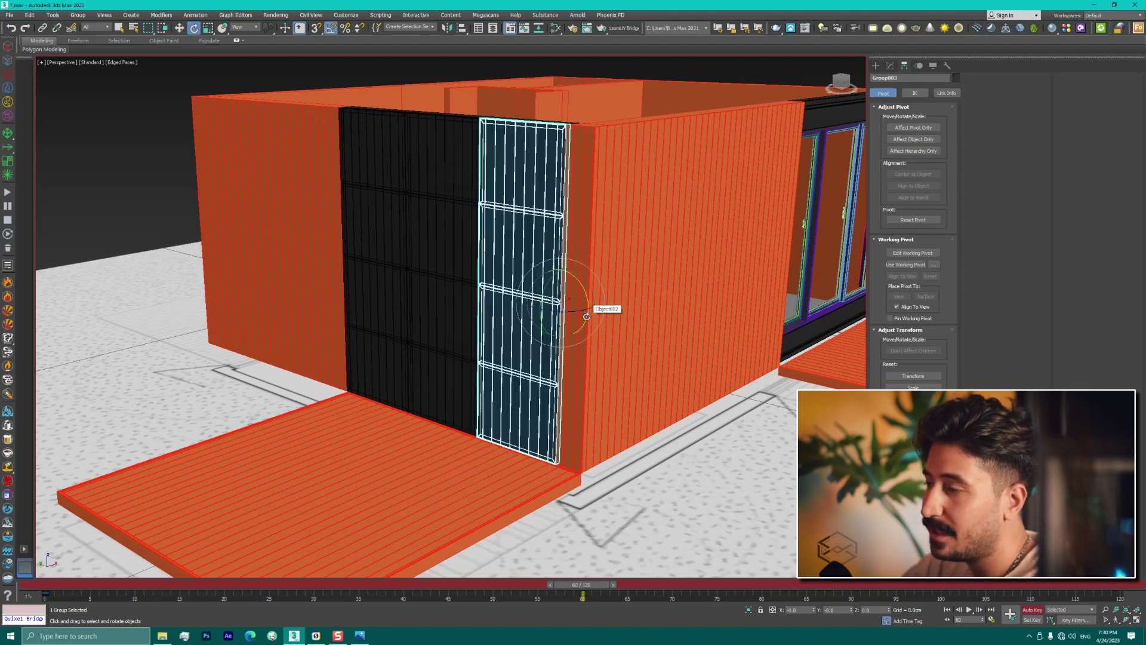
right_click(199, 29)
left_click(482, 242)
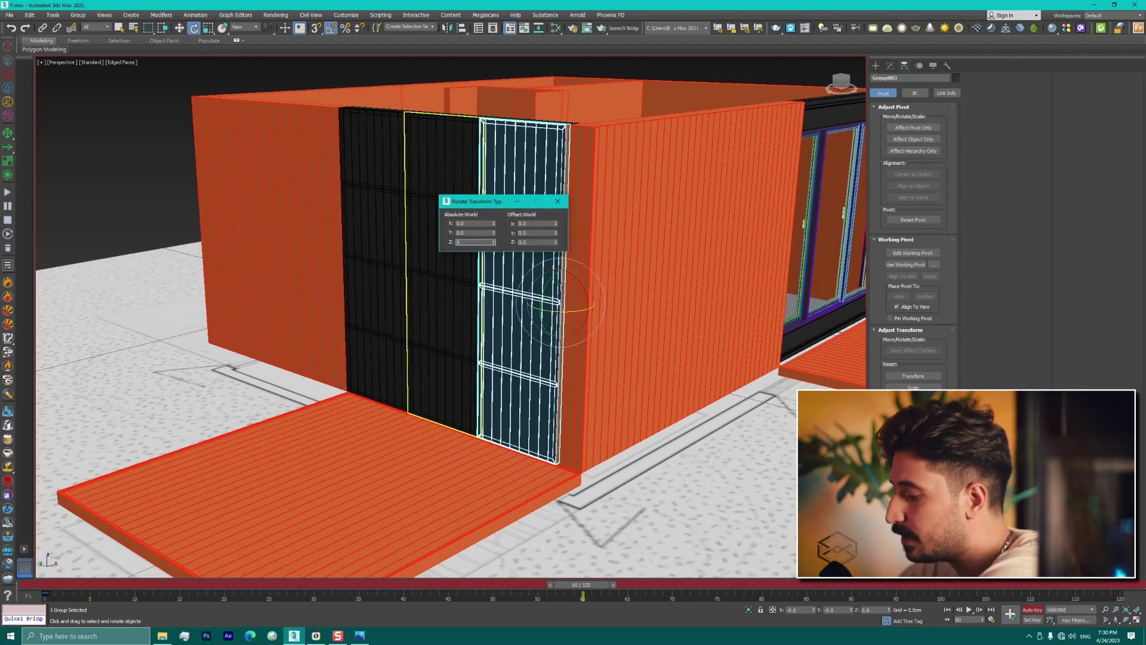
type("90")
key("Return")
left_click(558, 201)
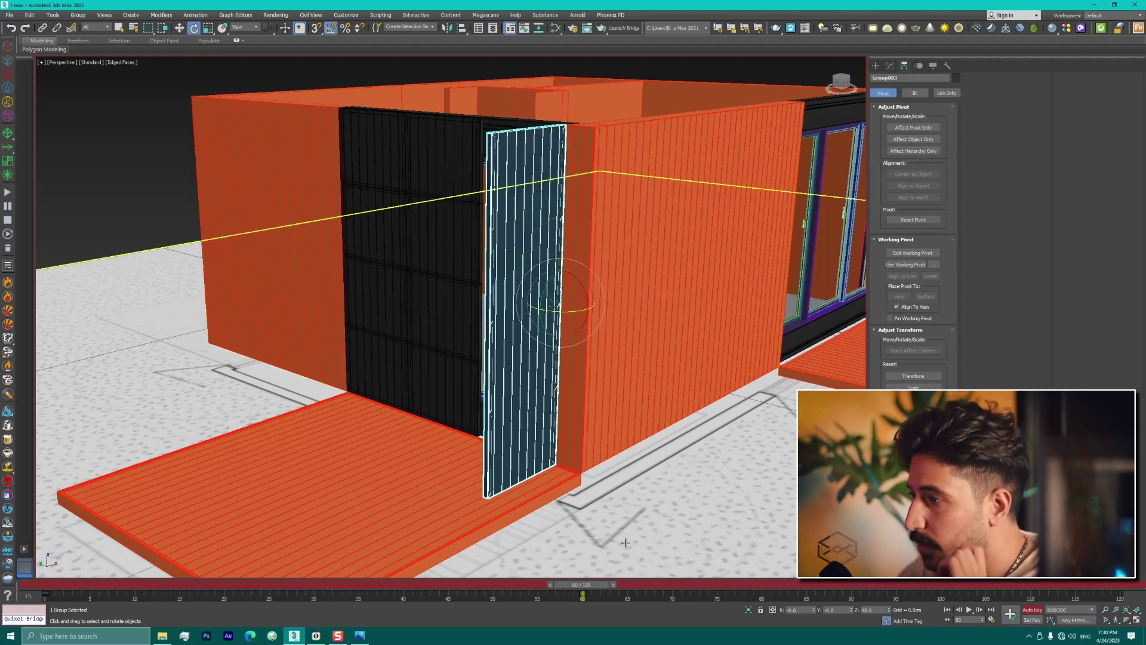
Step: Rewind to frame 0, preview the door opening, and select the left grille door
left_click_drag(588, 589, 36, 586)
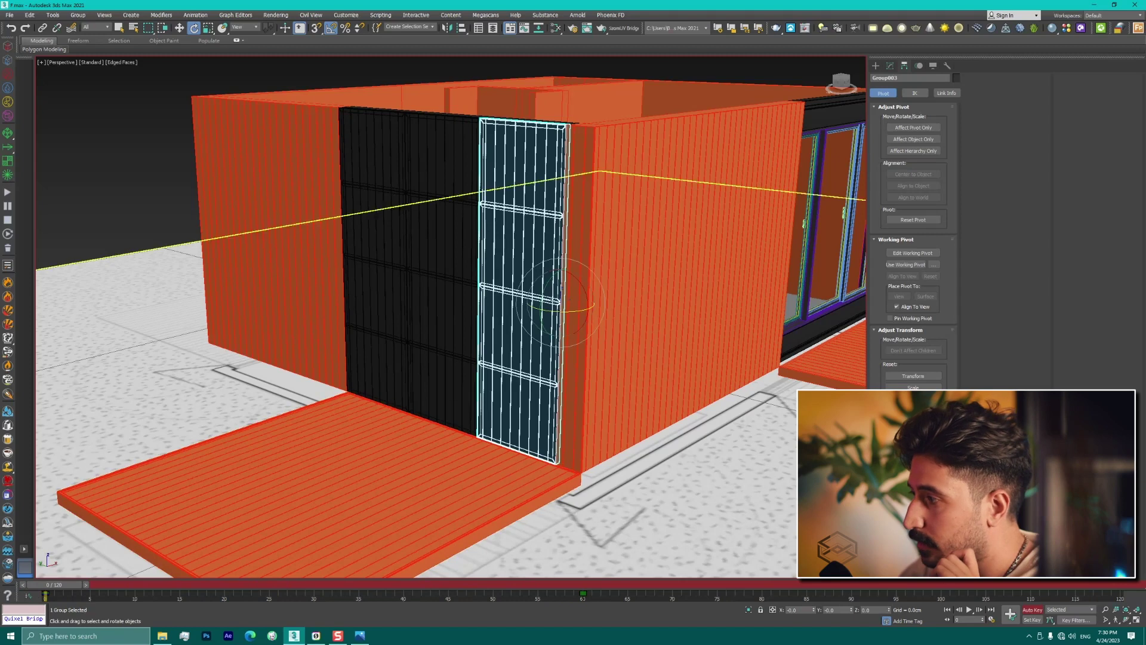
left_click(969, 614)
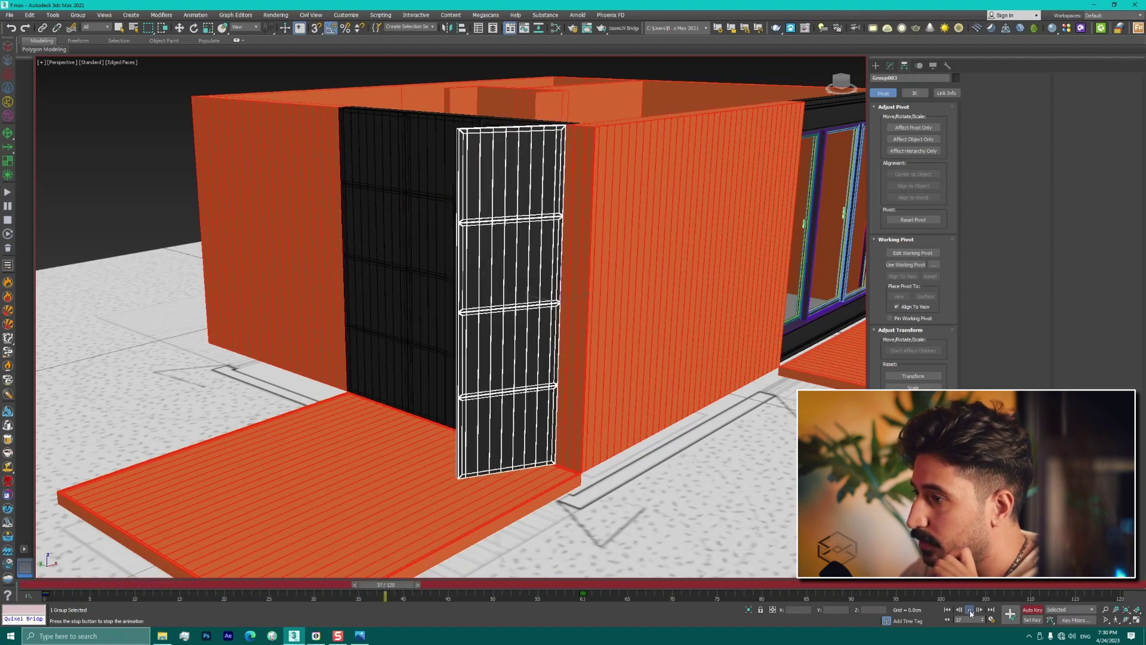
left_click(970, 613)
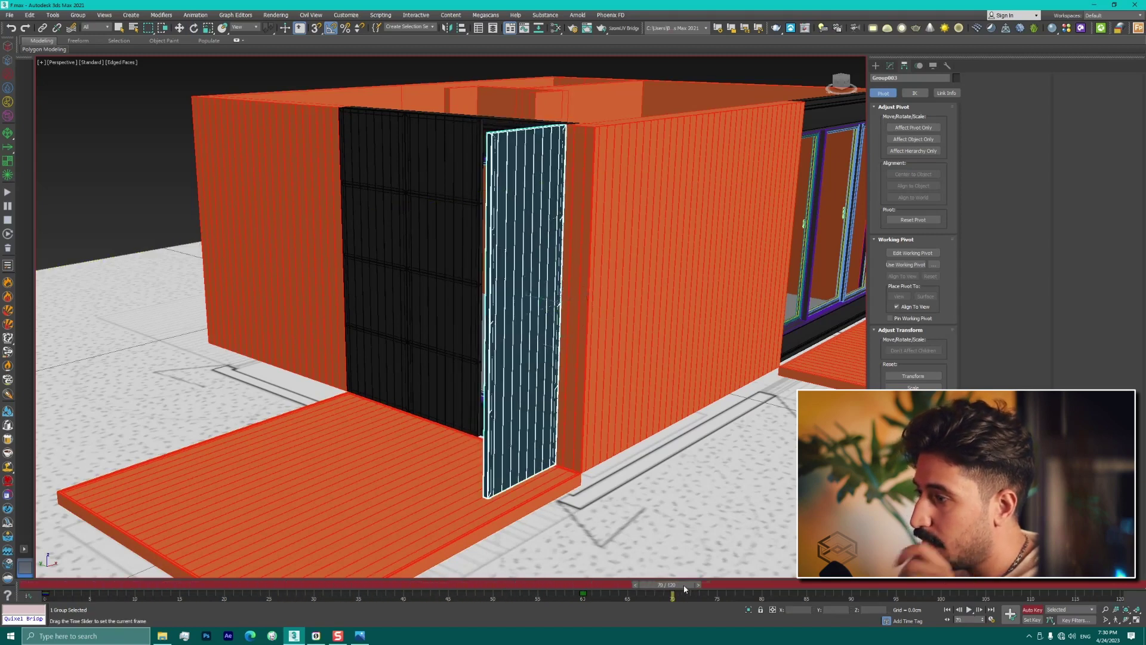
left_click(239, 580)
left_click_drag(238, 579, 59, 582)
key("e")
left_click(372, 311)
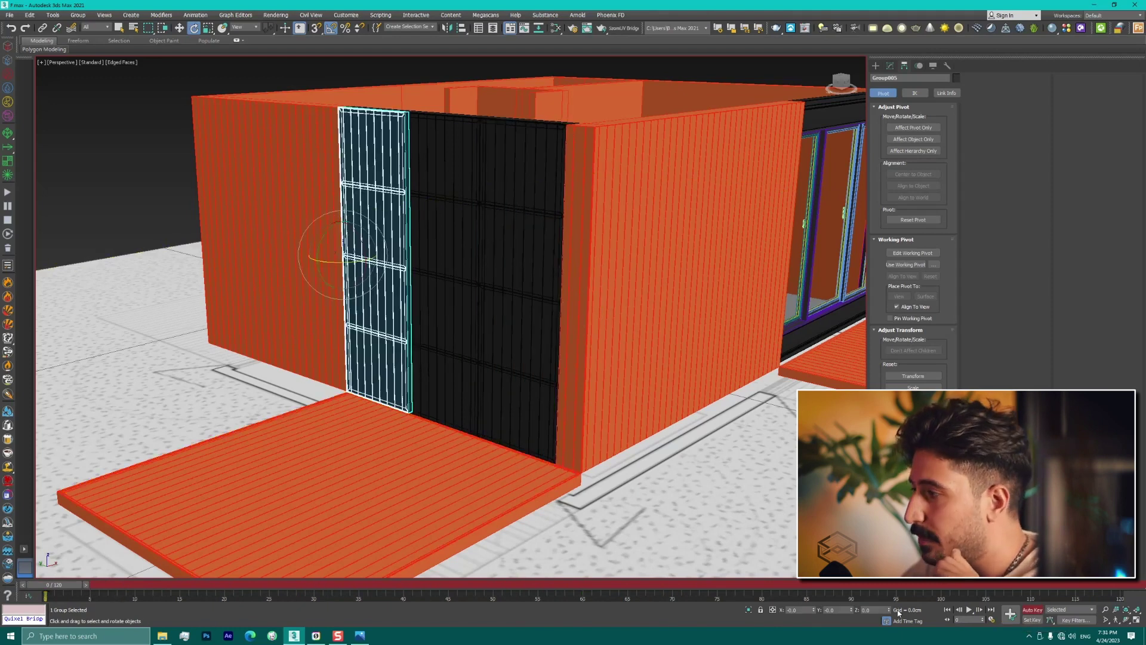
left_click(1037, 610)
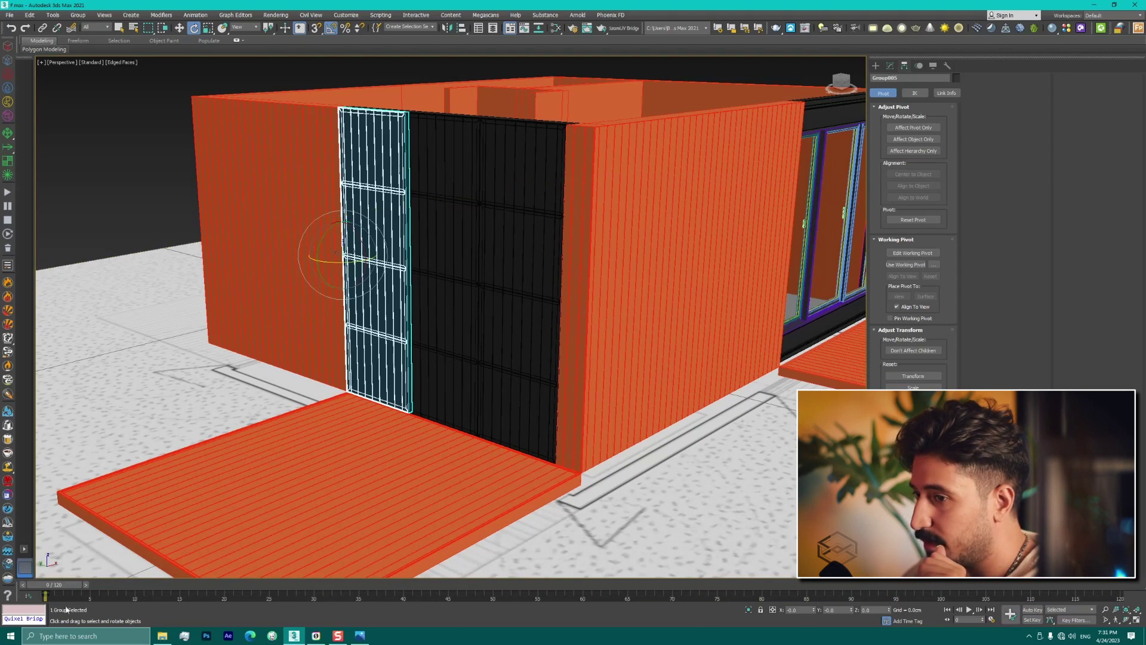
left_click_drag(56, 587, 314, 584)
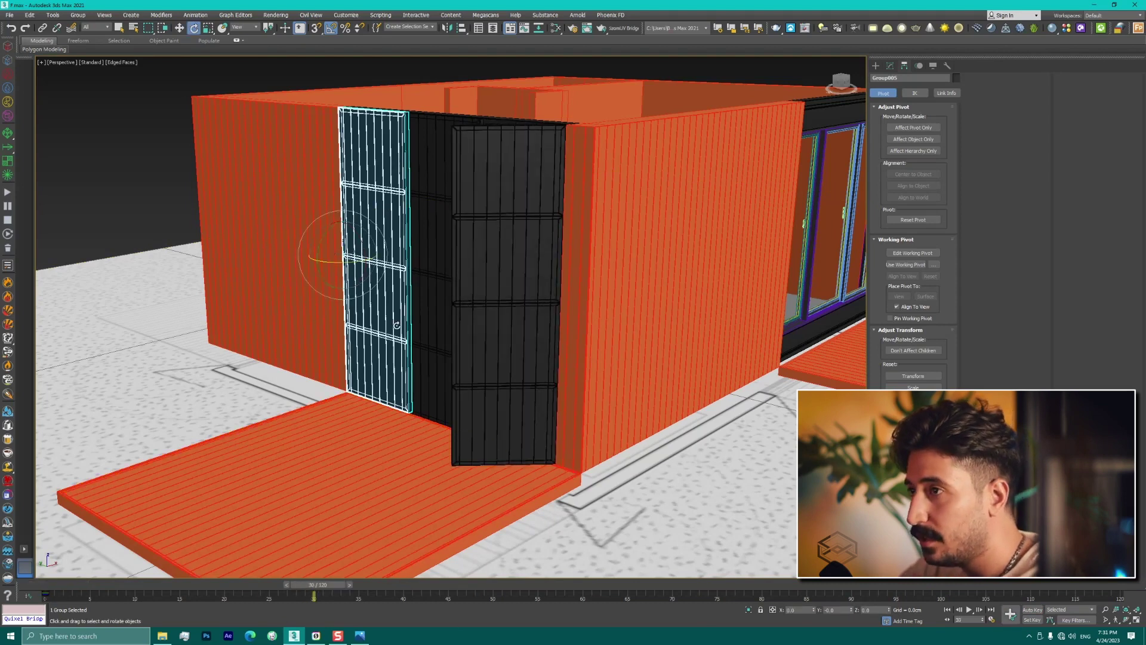
left_click_drag(352, 263, 359, 258)
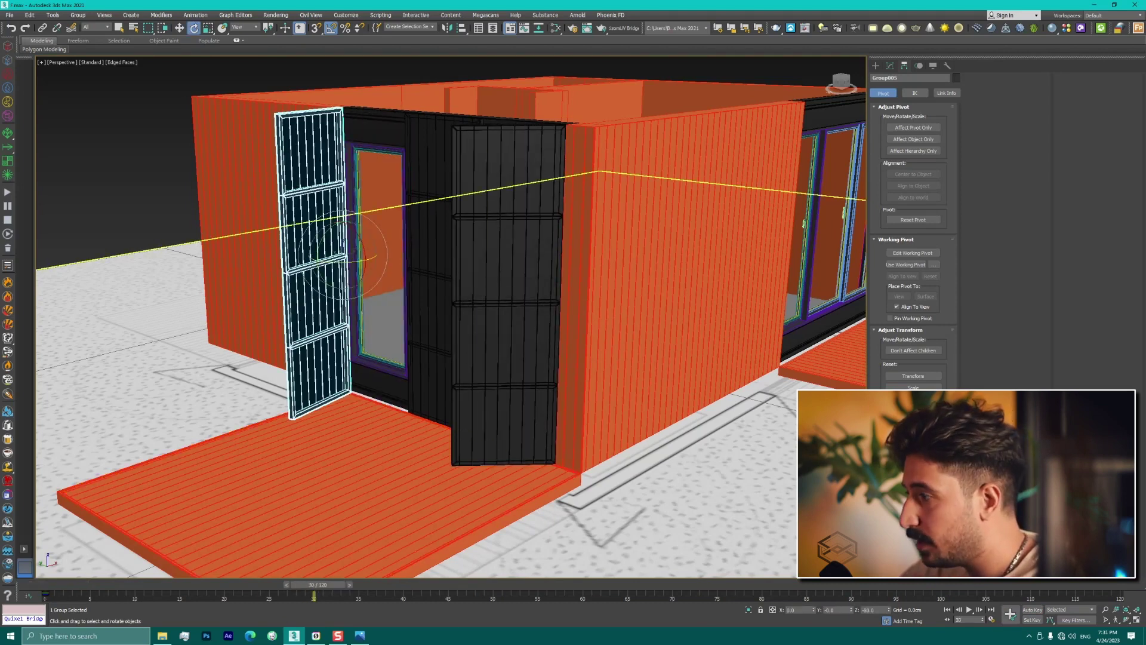
key("q")
left_click_drag(314, 585, 45, 591)
key("e")
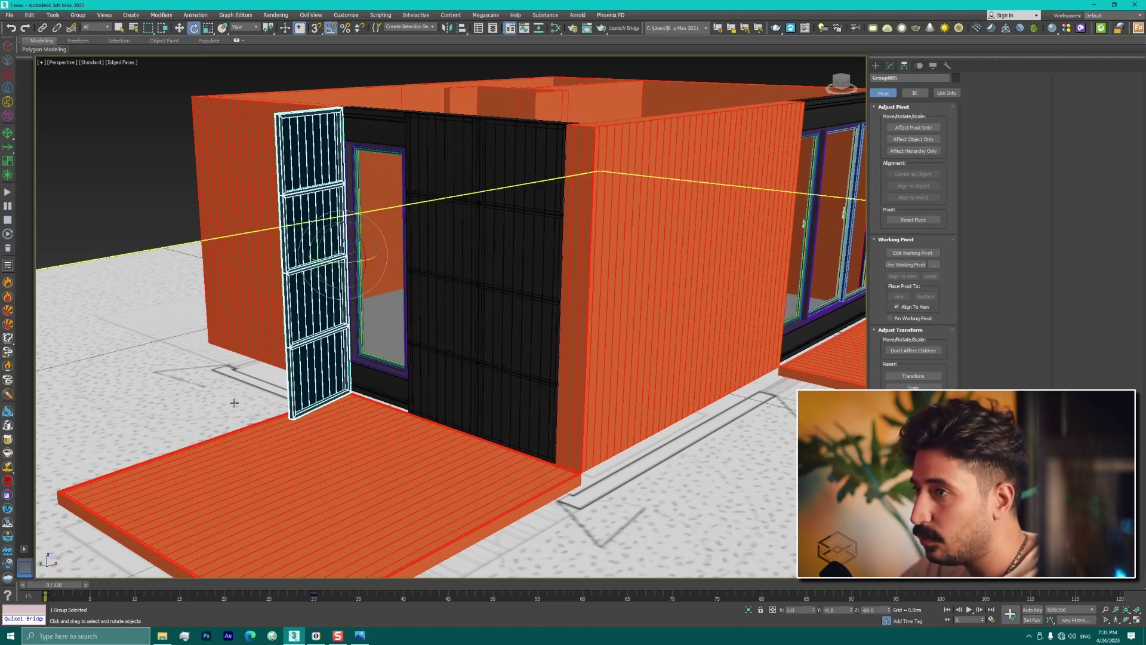
left_click_drag(334, 262, 382, 263)
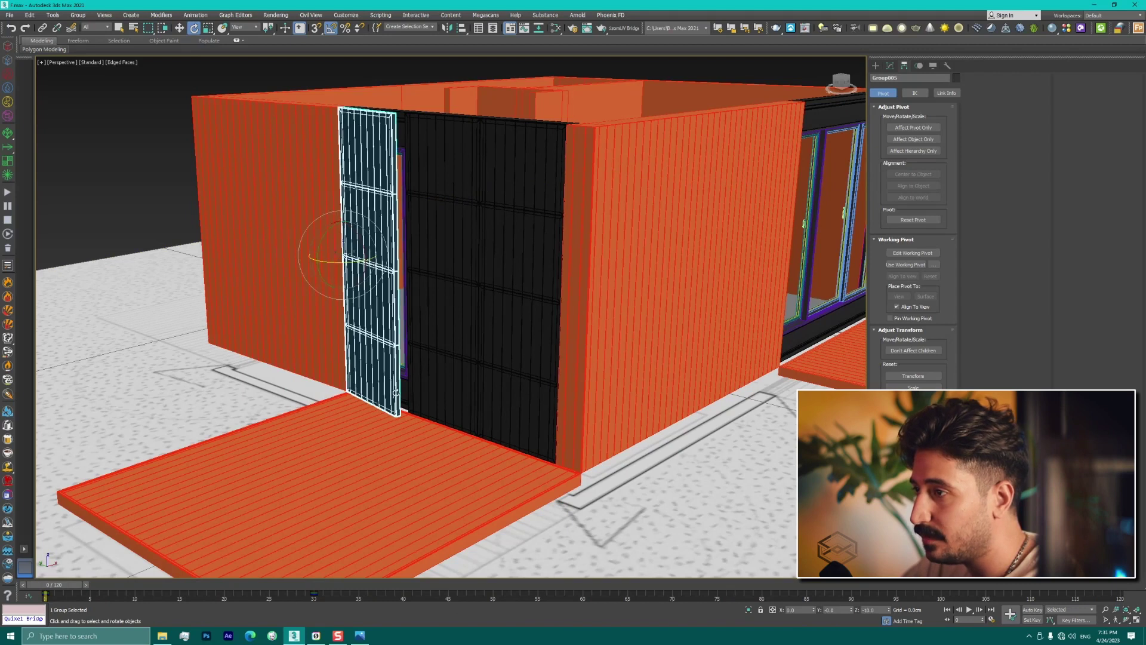
left_click(970, 609)
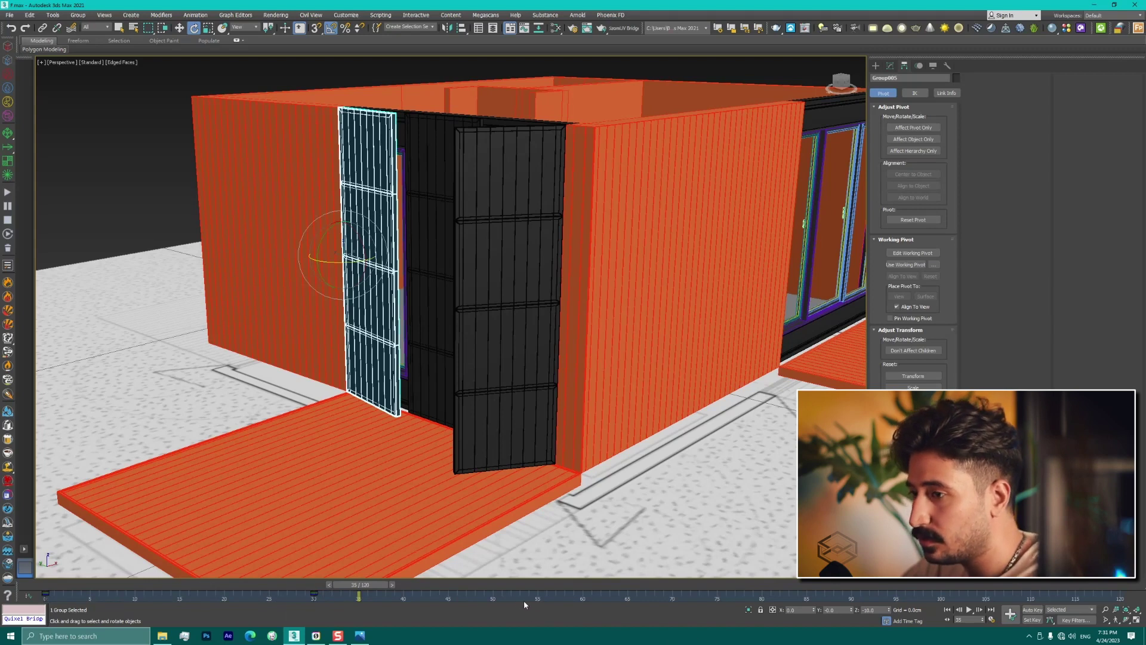
type("-50")
key("Return")
type("0")
key("Return")
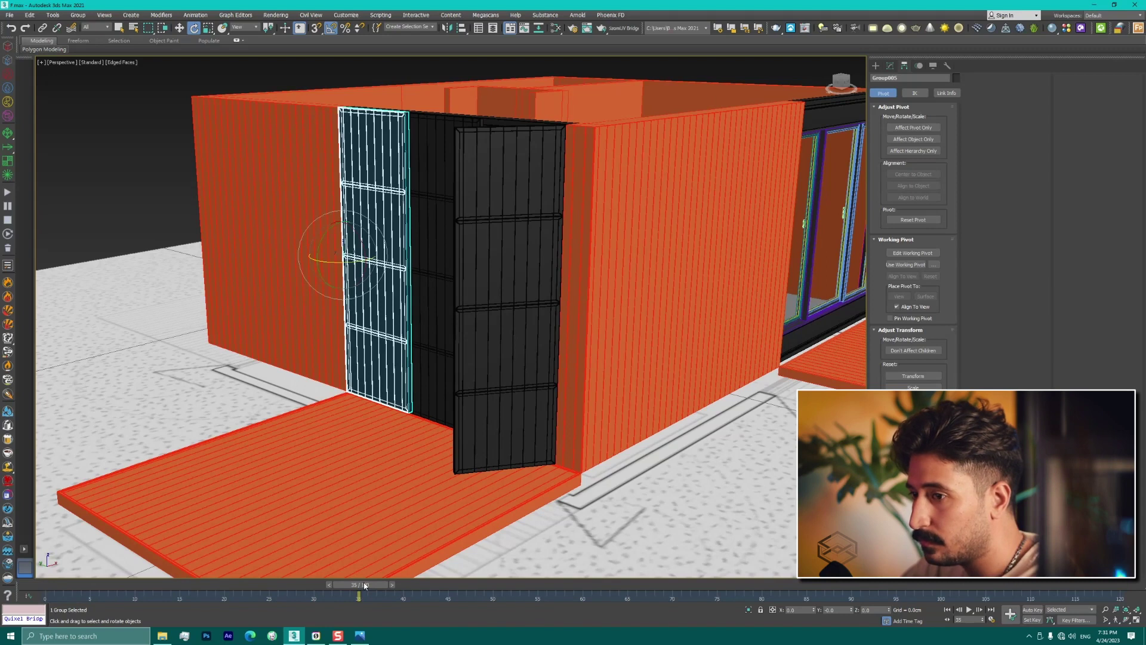
left_click_drag(366, 585, 54, 585)
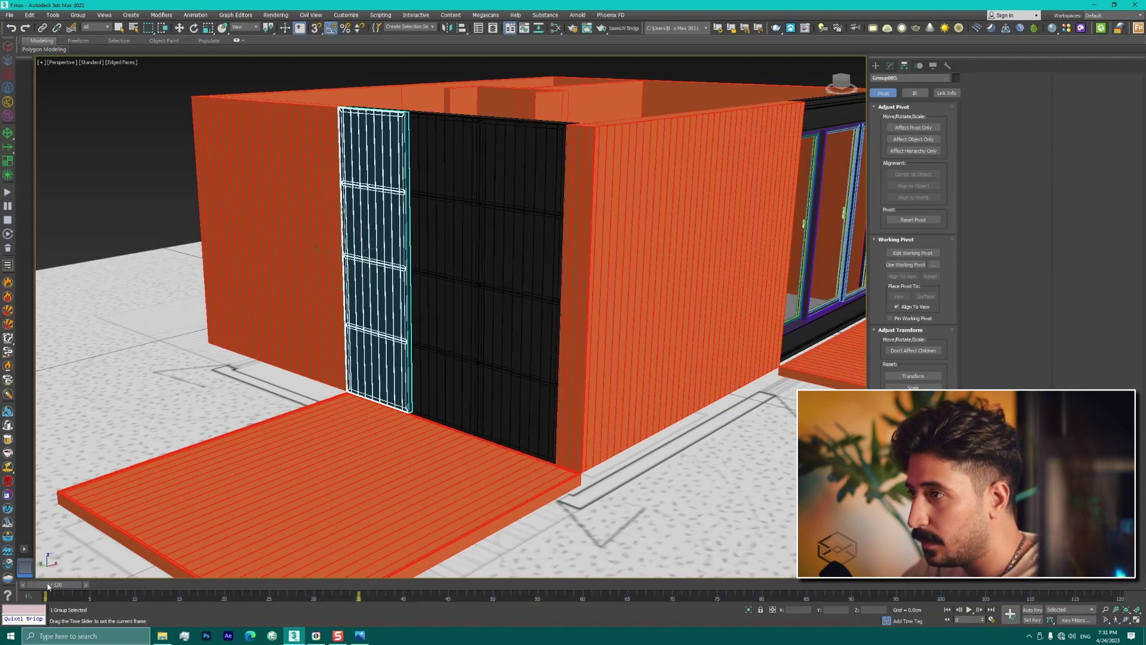
left_click(1025, 610)
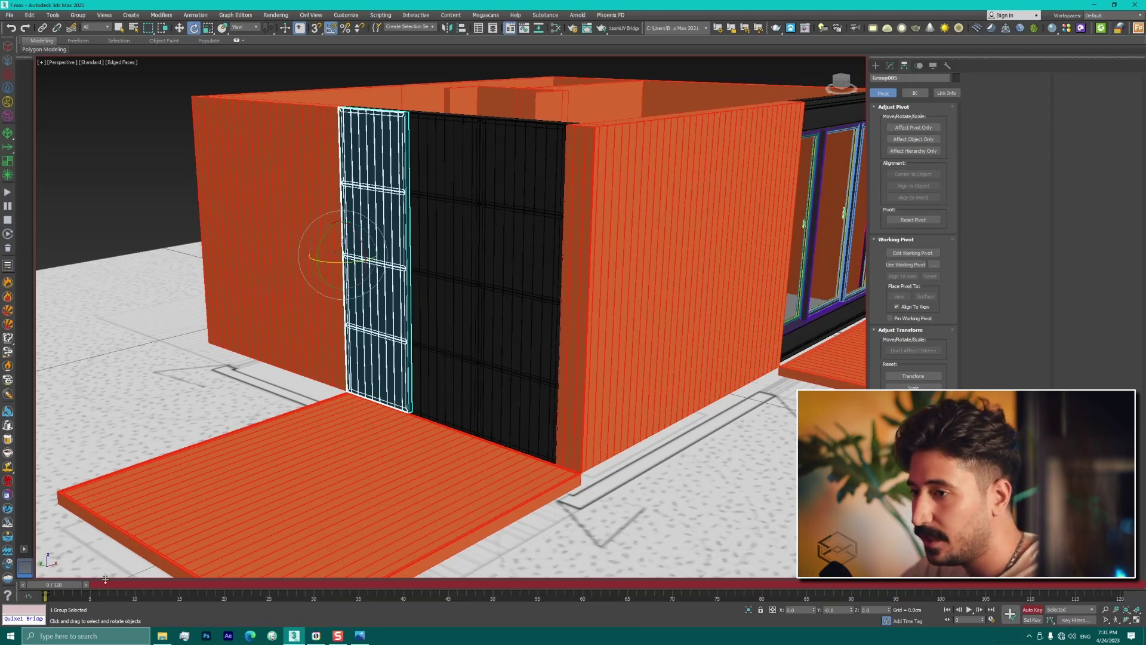
Step: At frame 60, trial-swing the left grille door open about its hinge
left_click_drag(66, 586, 574, 587)
key("e")
left_click_drag(356, 253, 562, 587)
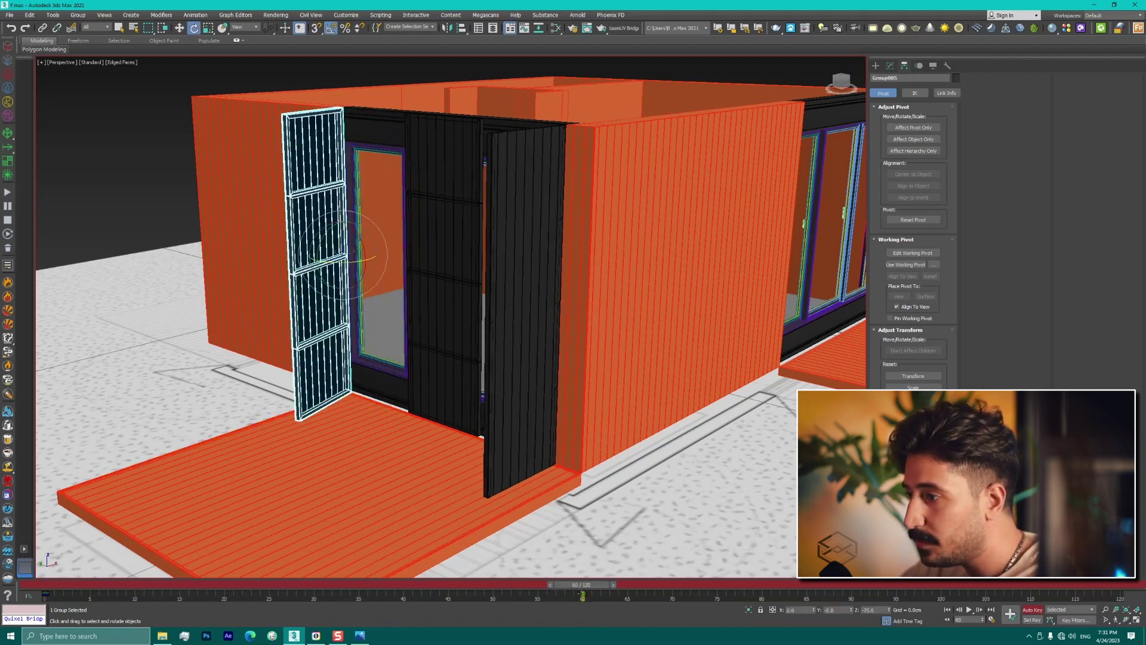
key("ctrl+z")
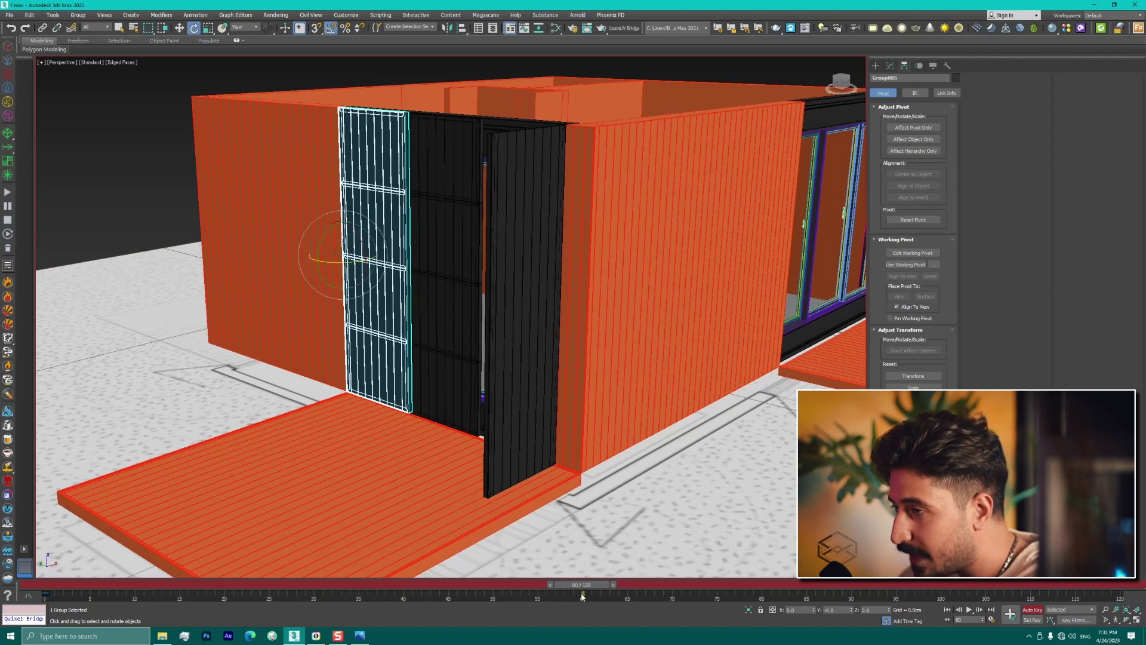
left_click_drag(348, 261, 358, 311)
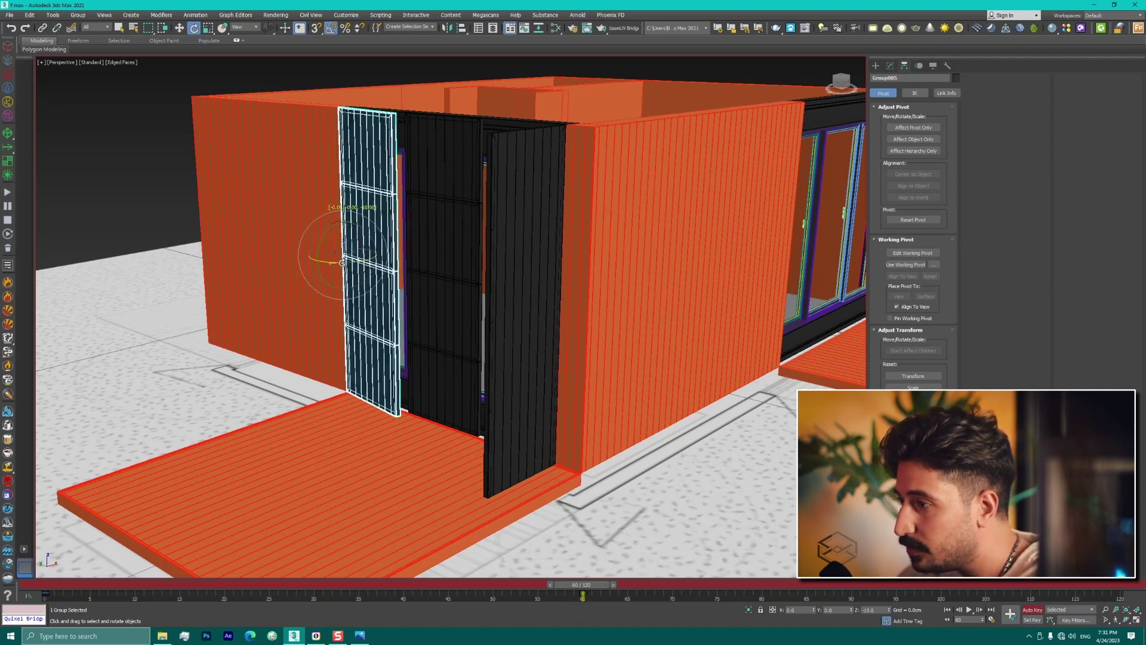
left_click_drag(609, 586, 545, 588)
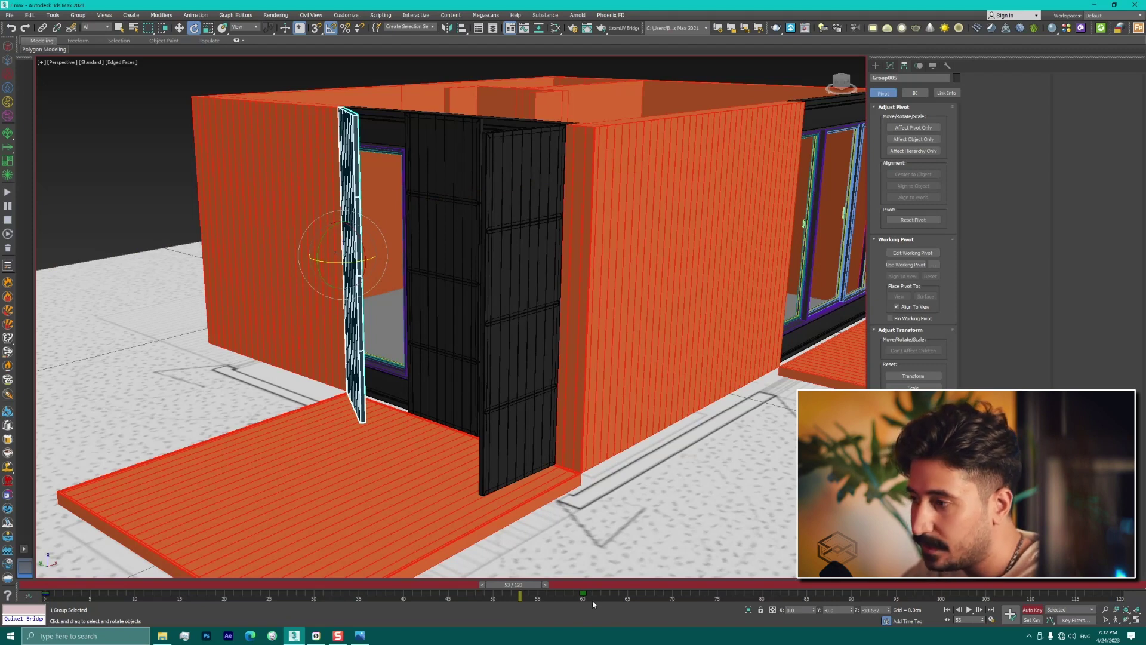
Step: Rewind to frame 0 and play back the door animation
left_click_drag(514, 584, 18, 584)
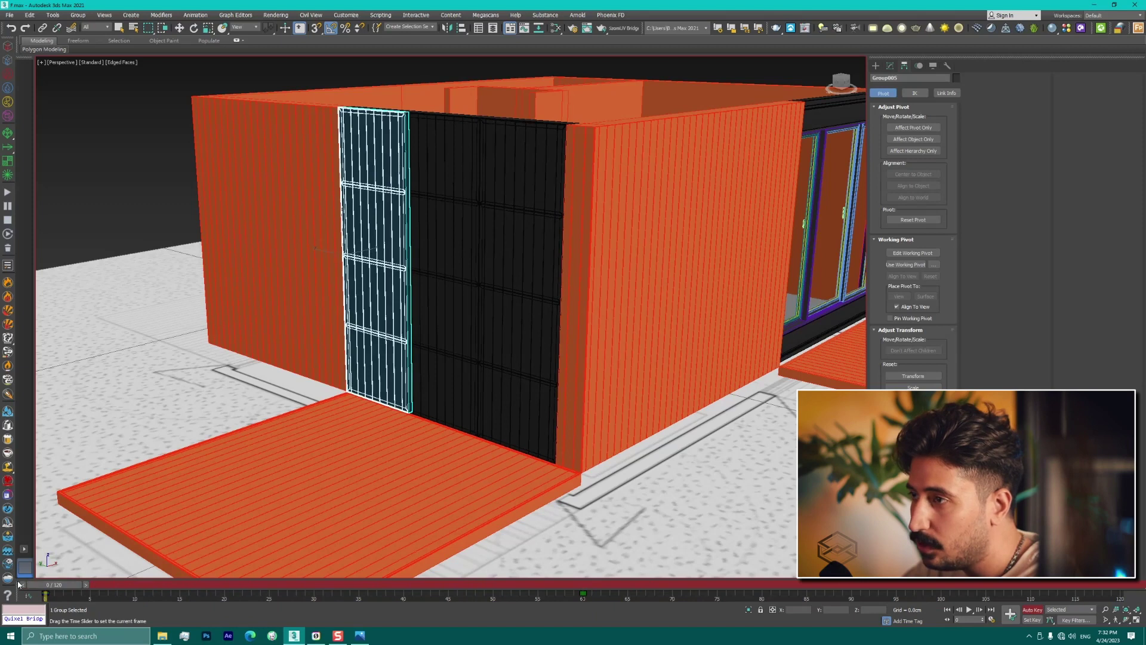
left_click_drag(17, 584, 24, 585)
key("e")
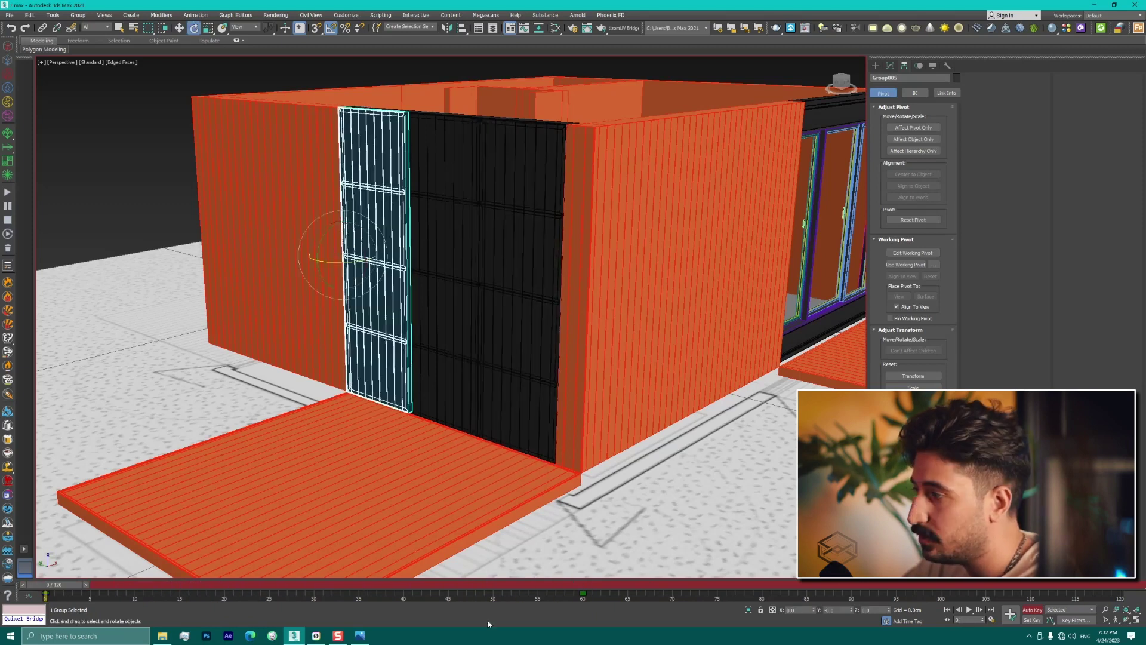
left_click(970, 610)
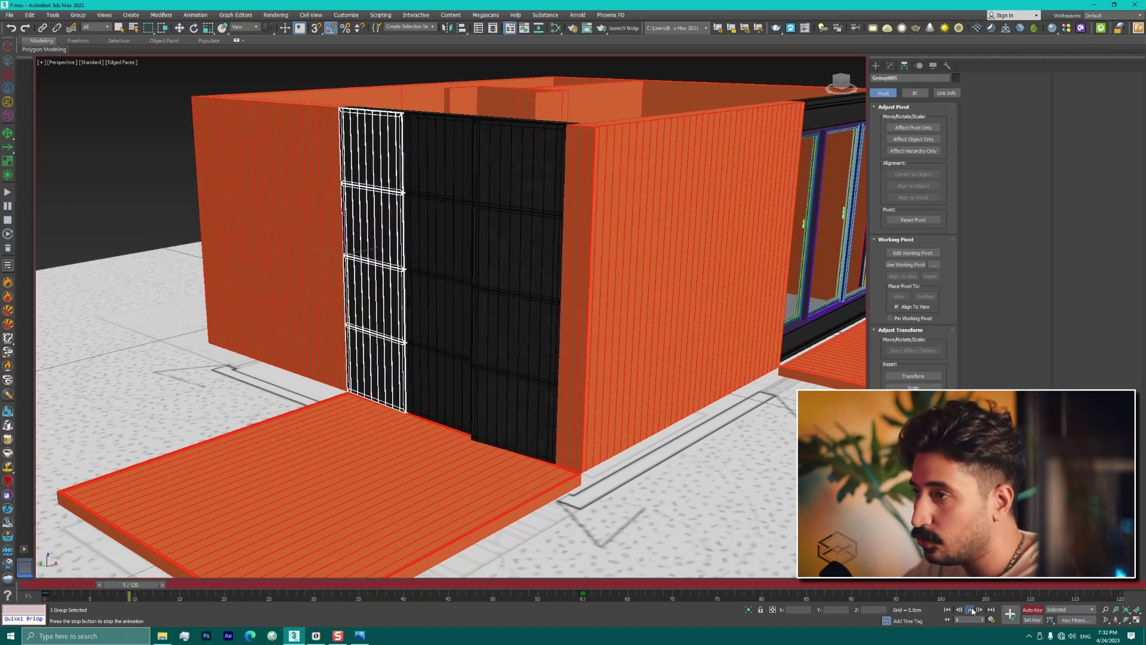
left_click(974, 611)
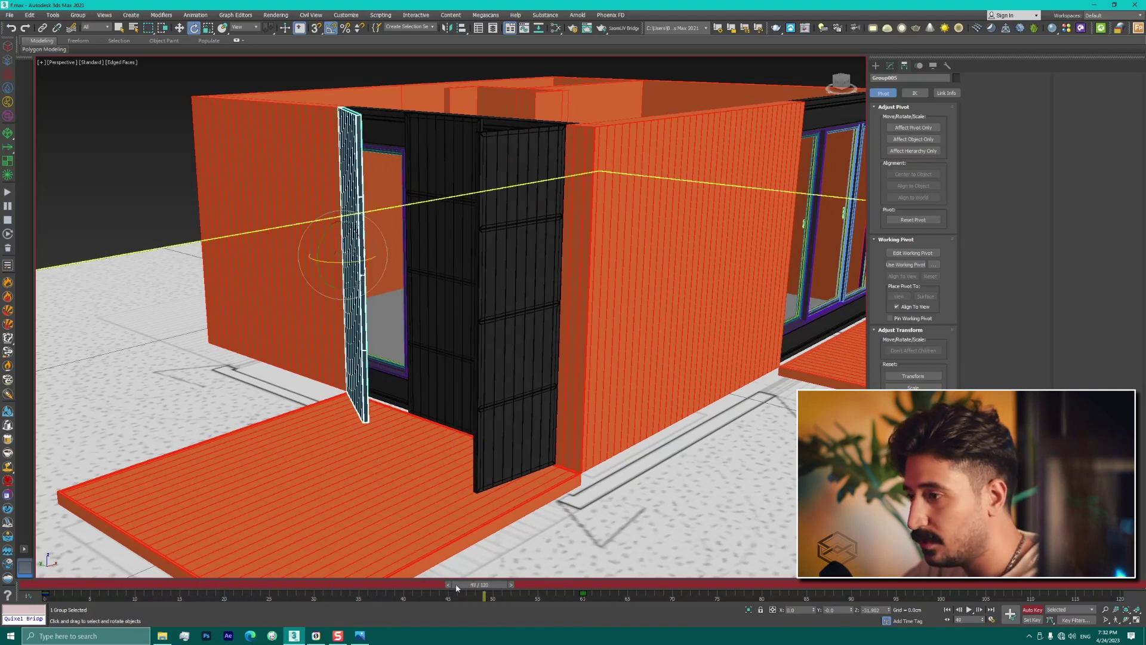
Step: At frame 60, set the door's Absolute Z rotation to -90°, then rewind to frame 0
left_click_drag(496, 585, 583, 586)
key("e")
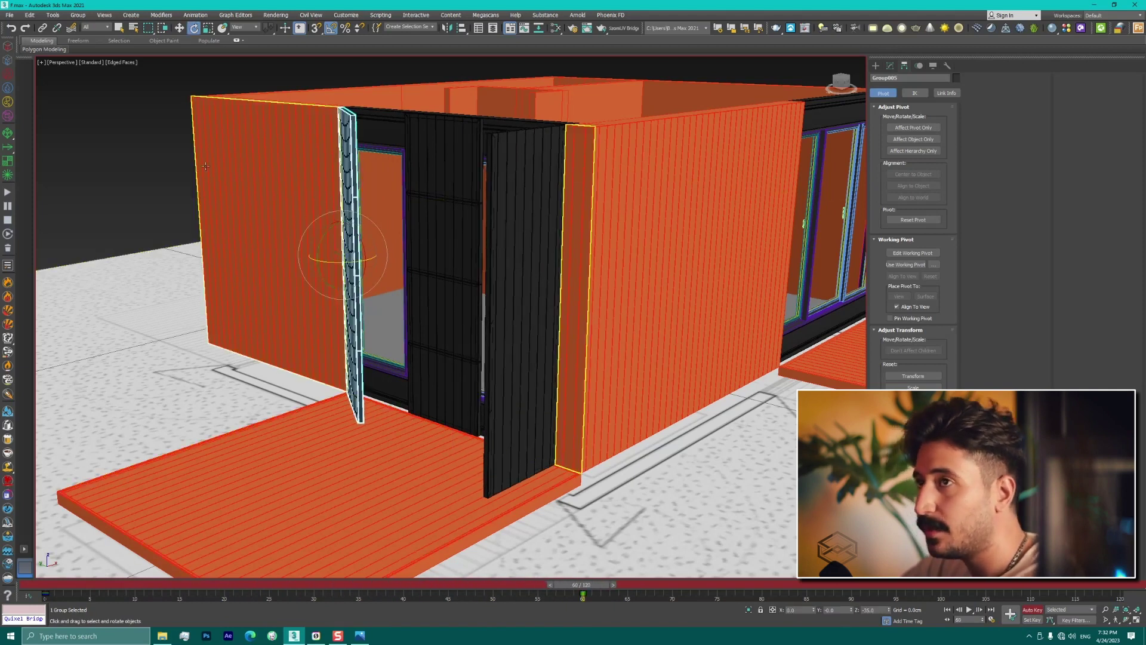
right_click(194, 27)
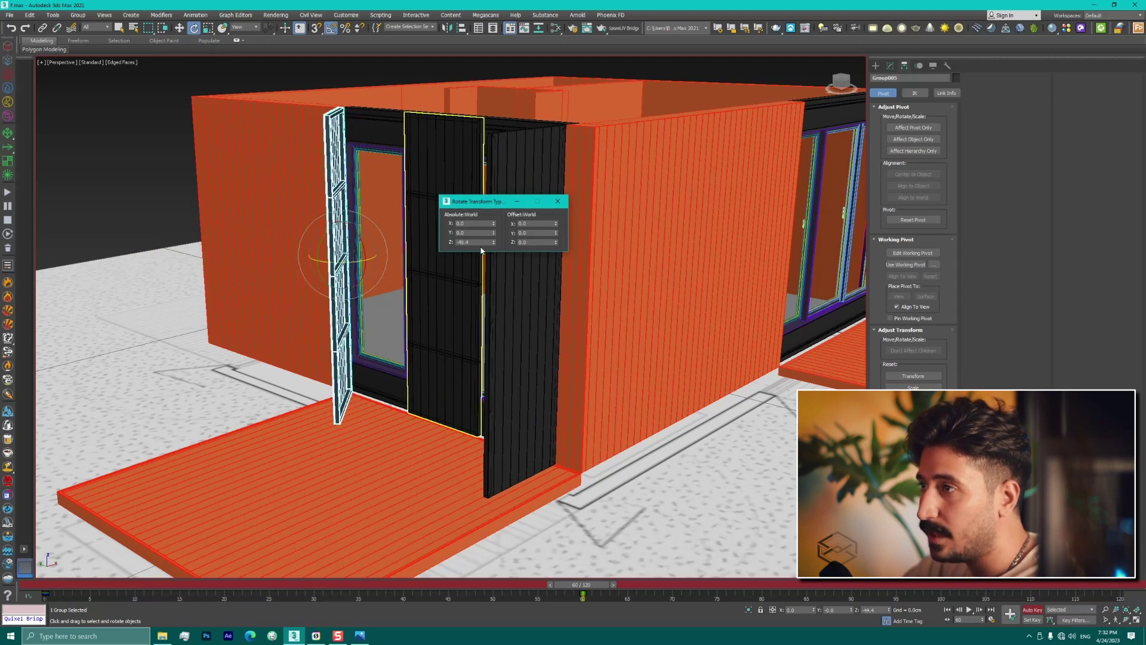
left_click_drag(490, 241, 435, 242)
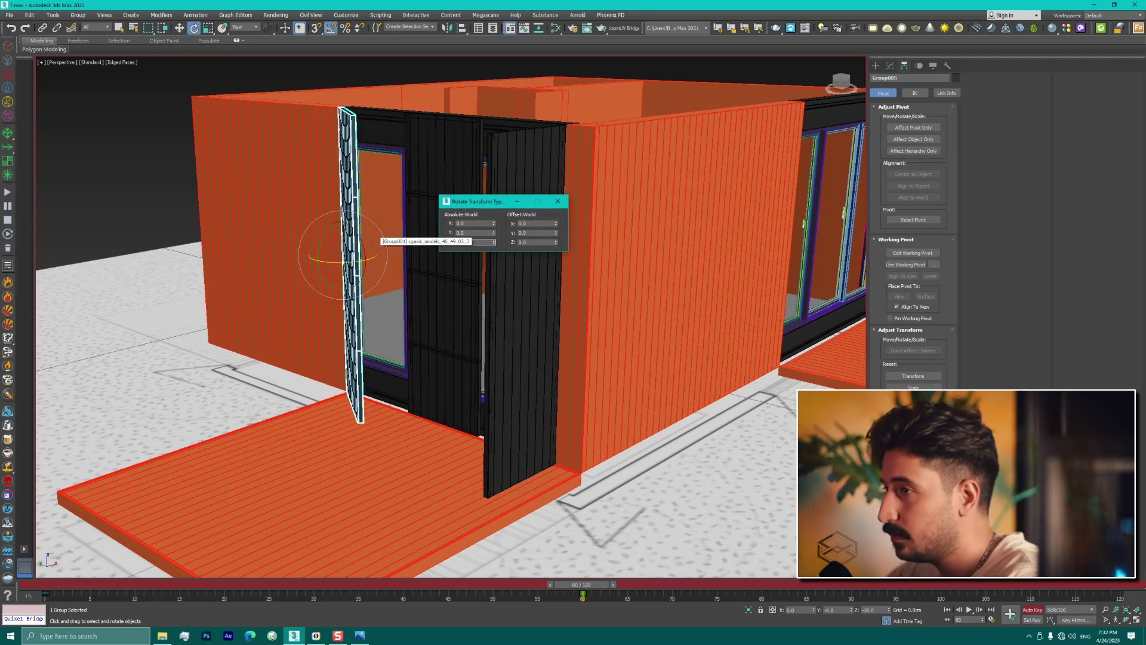
type("-90")
key("Return")
left_click(558, 202)
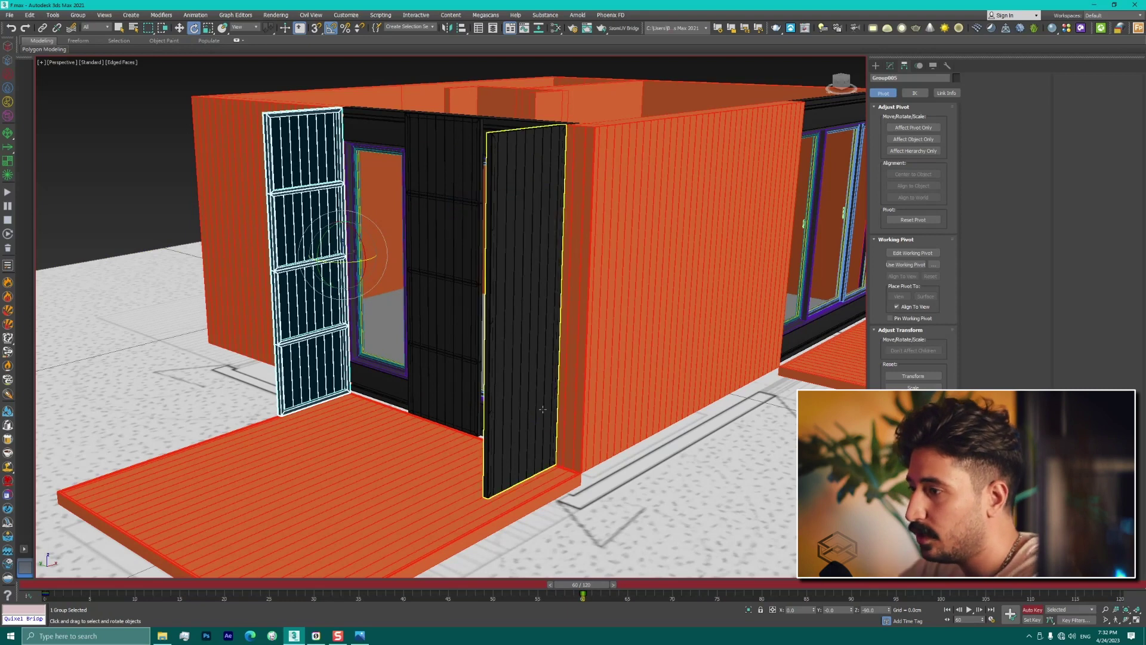
left_click_drag(590, 595, 44, 591)
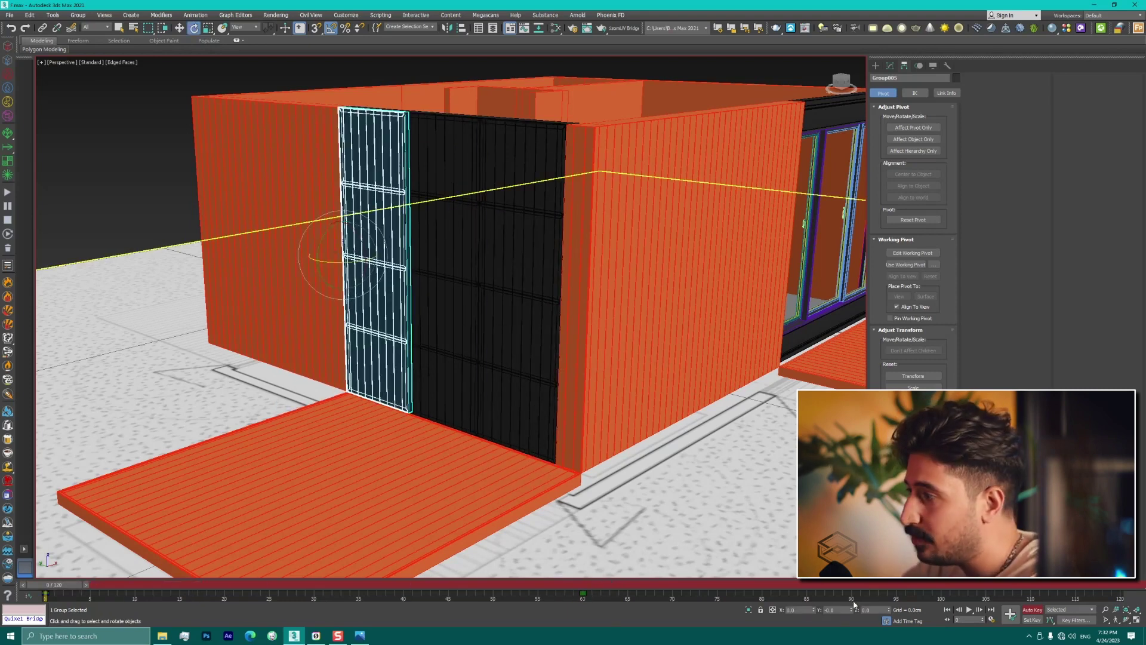
Step: Turn off Auto Key and slide the grille door left, then back beside the black panel
left_click(1030, 610)
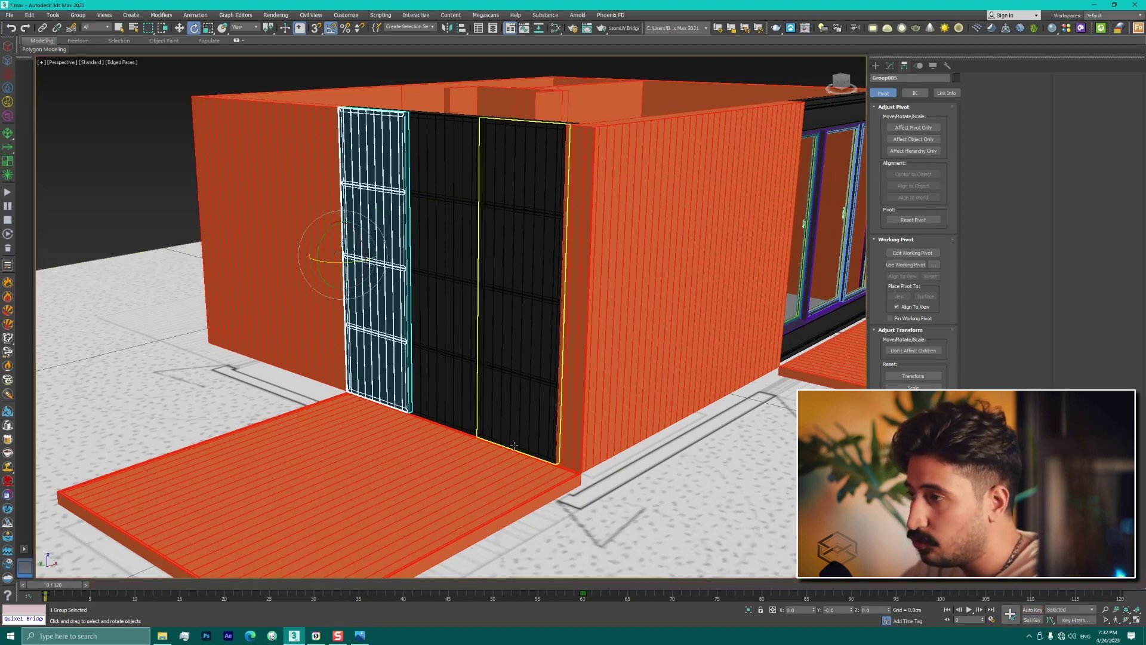
key("w")
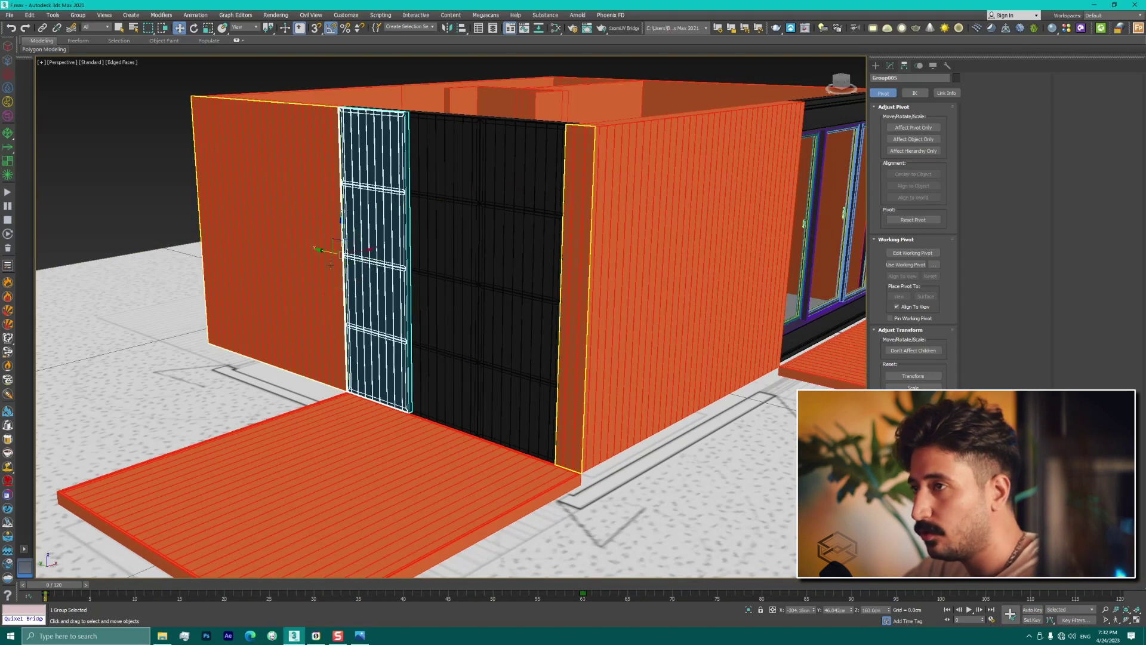
left_click_drag(385, 347, 293, 325)
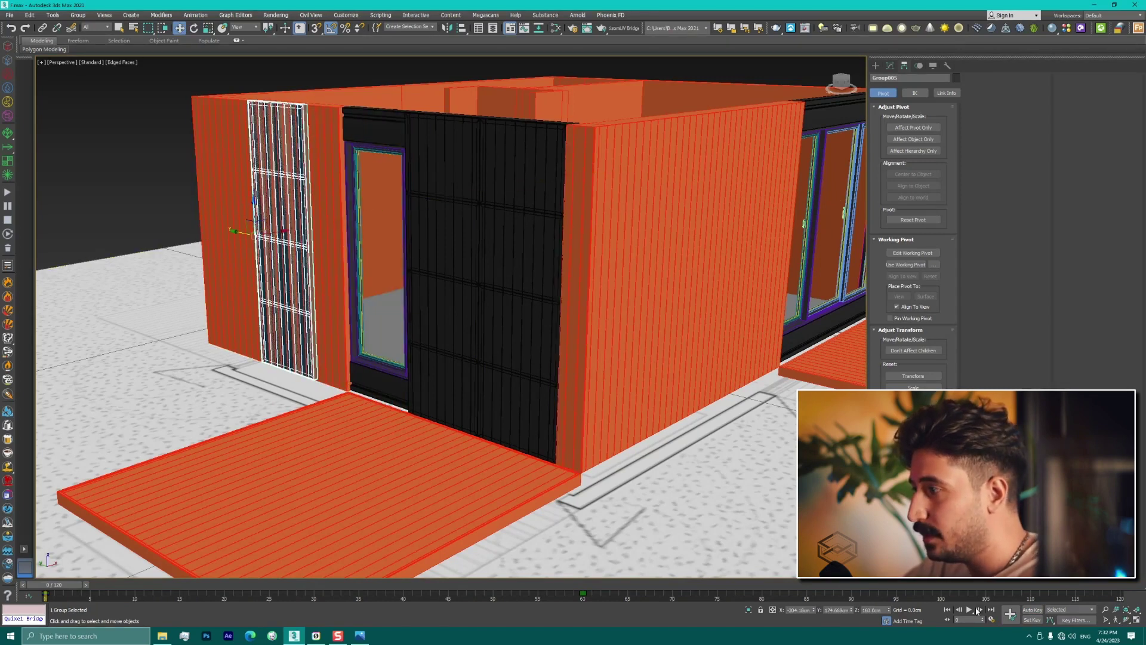
left_click(971, 610)
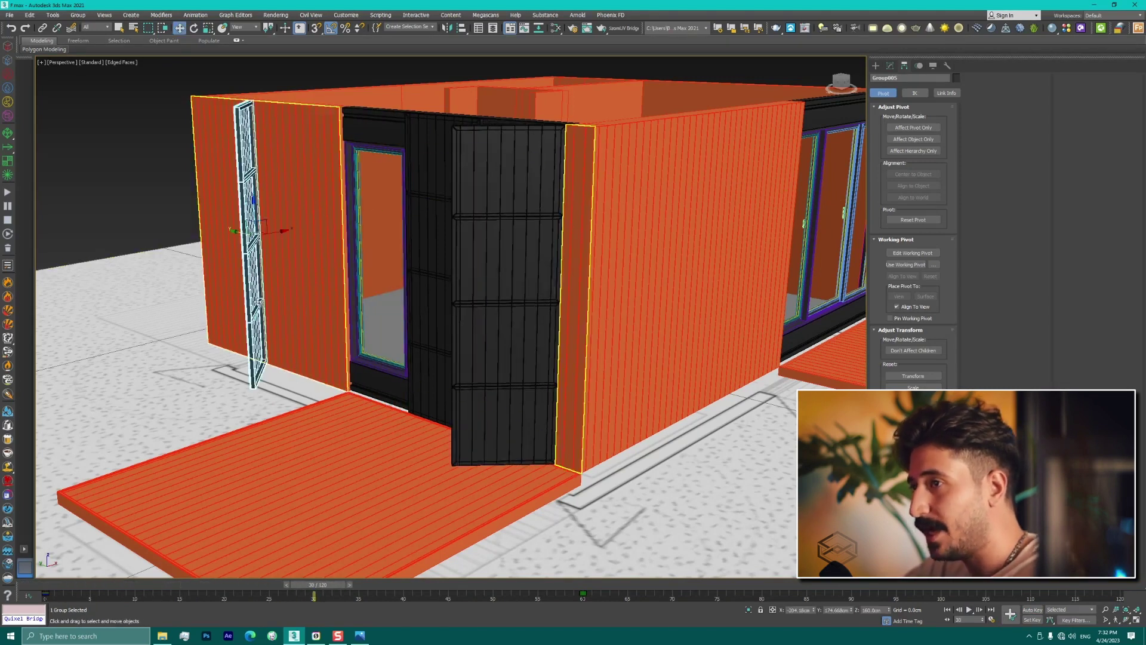
left_click_drag(284, 316, 397, 315)
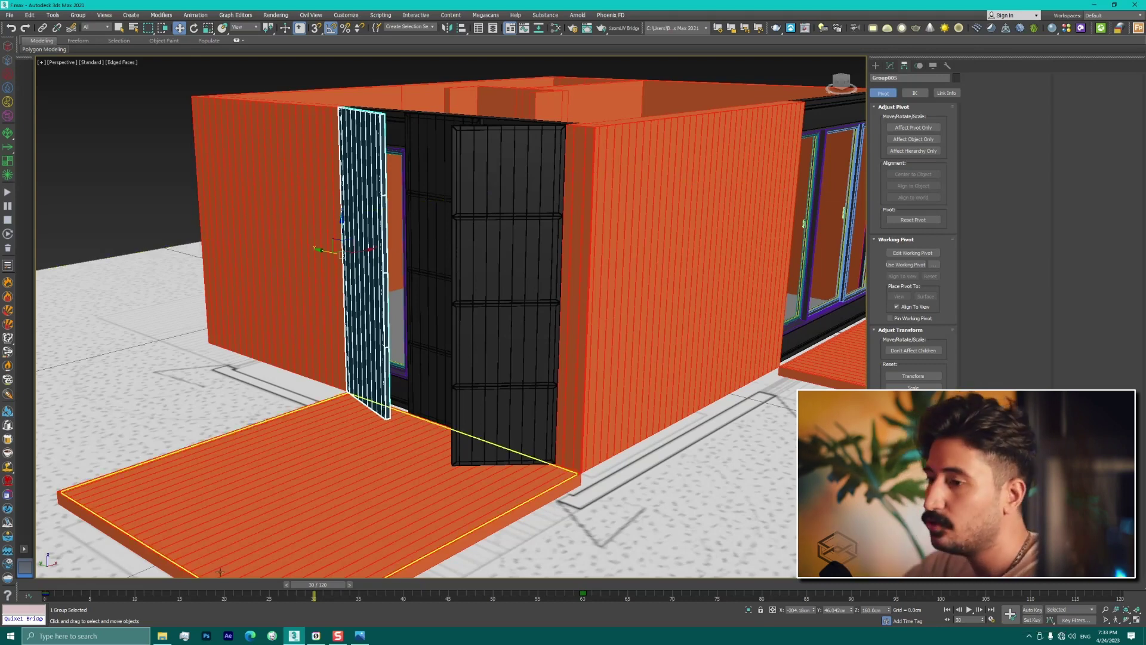
Step: Replay the door animation from frame 0 and stop at frame 60 with doors open
left_click_drag(333, 585, 4, 589)
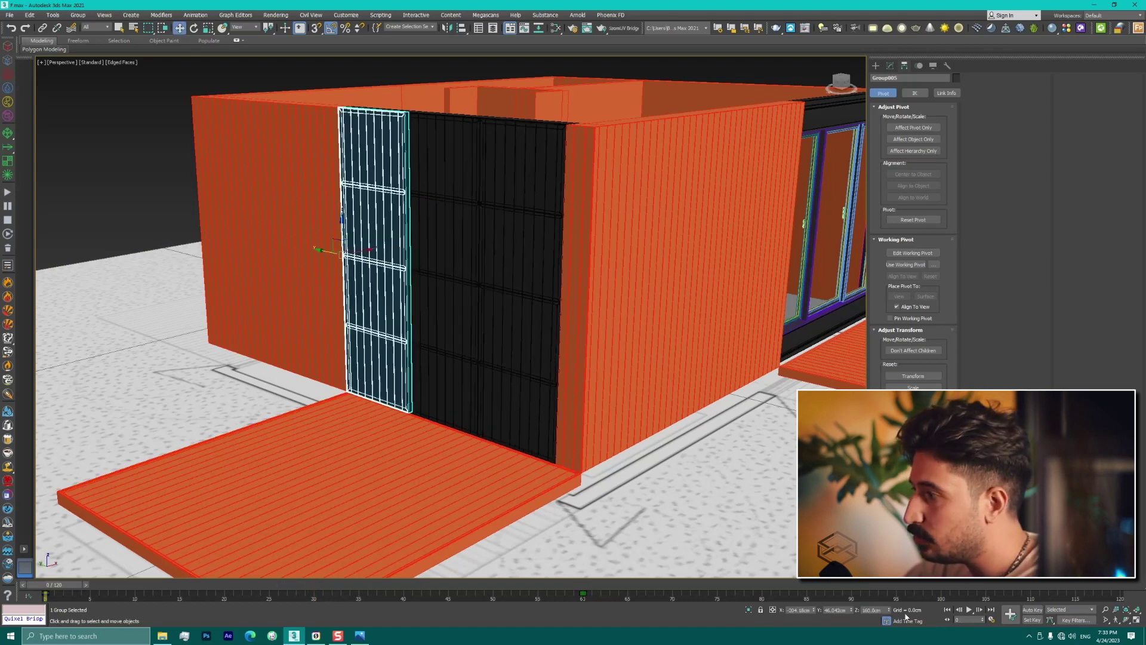
left_click(972, 610)
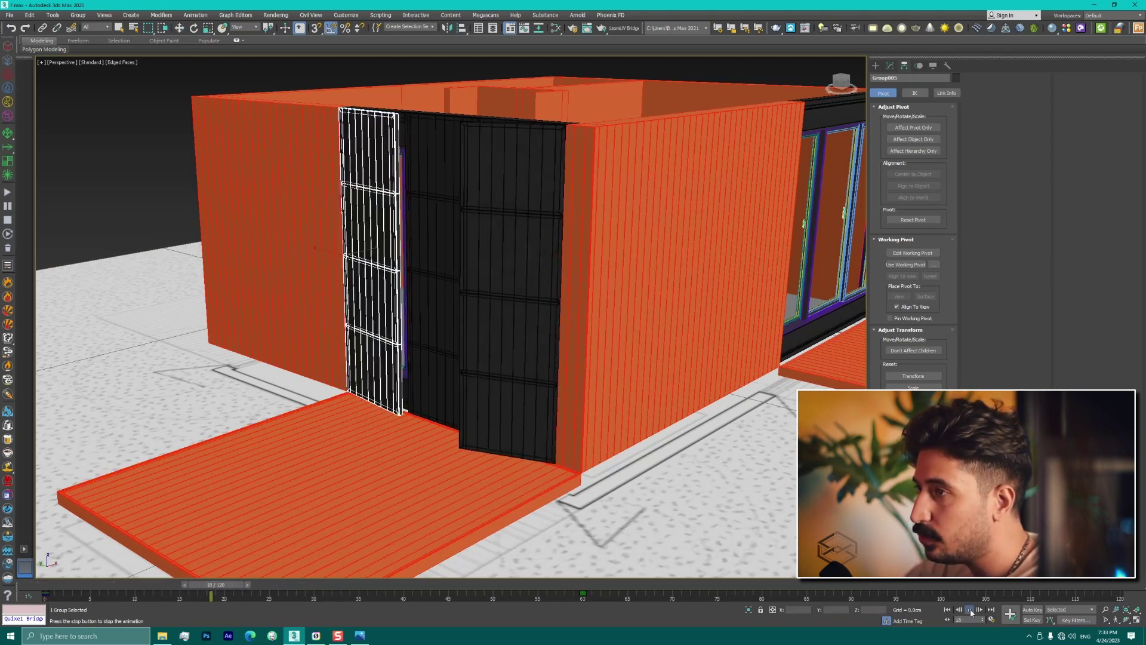
left_click(971, 610)
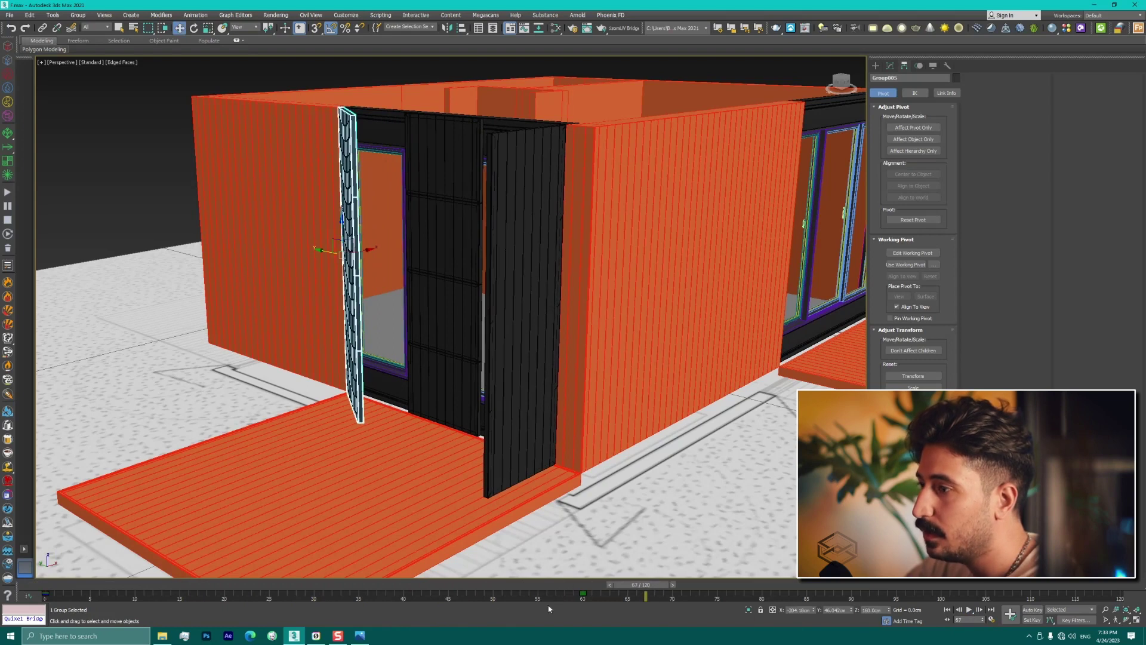
left_click_drag(642, 586, 595, 586)
Step: With Auto Key on, set the grille door's Absolute Z rotation to 90° at frame 60
key("w")
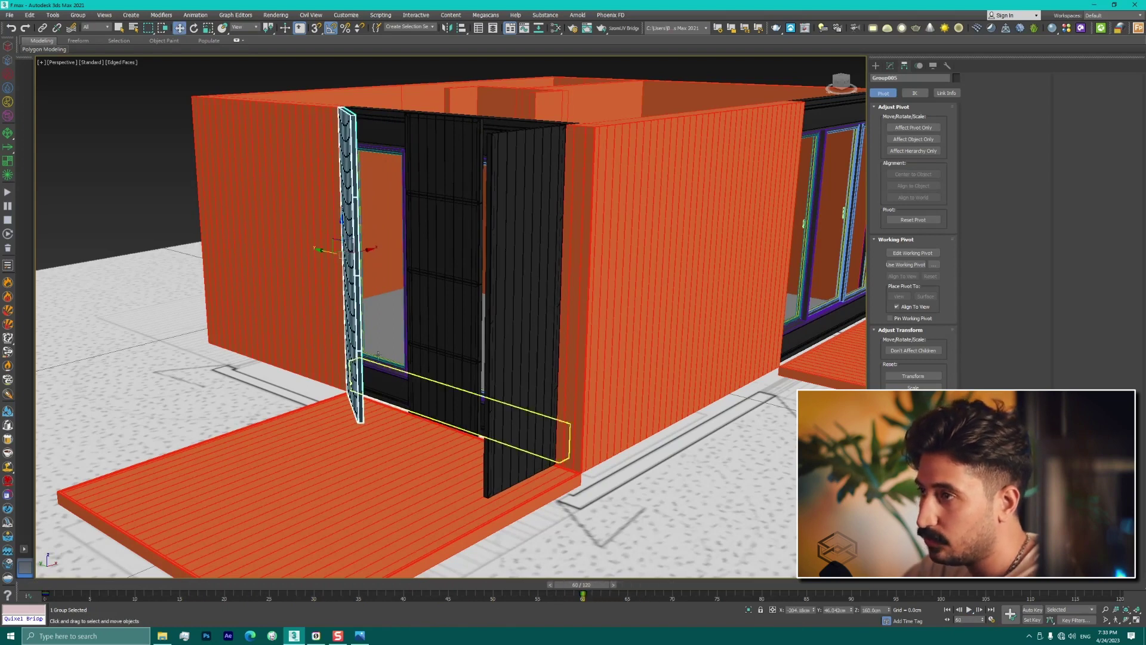
right_click(194, 28)
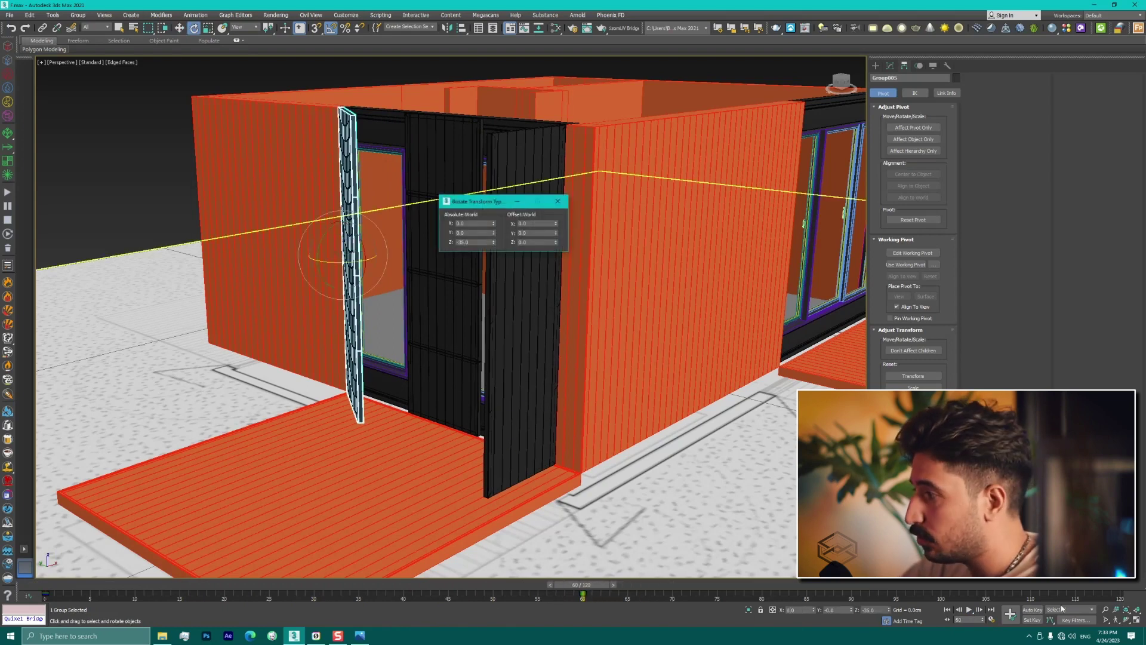
left_click(1034, 610)
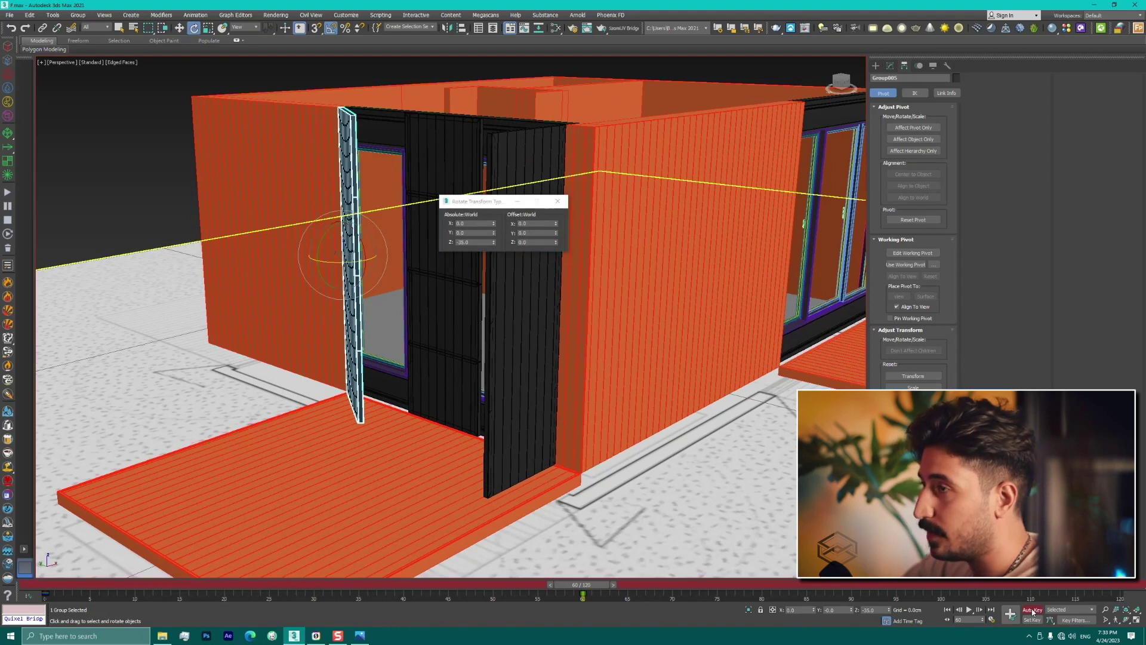
double_click(476, 242)
type("90")
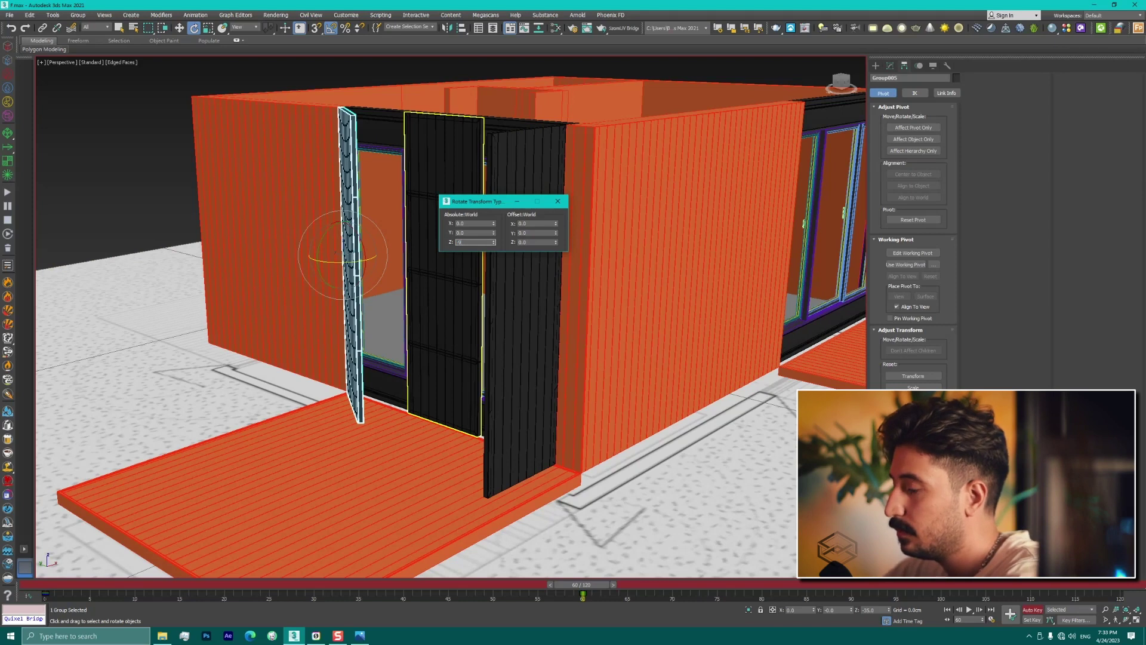
key("Return")
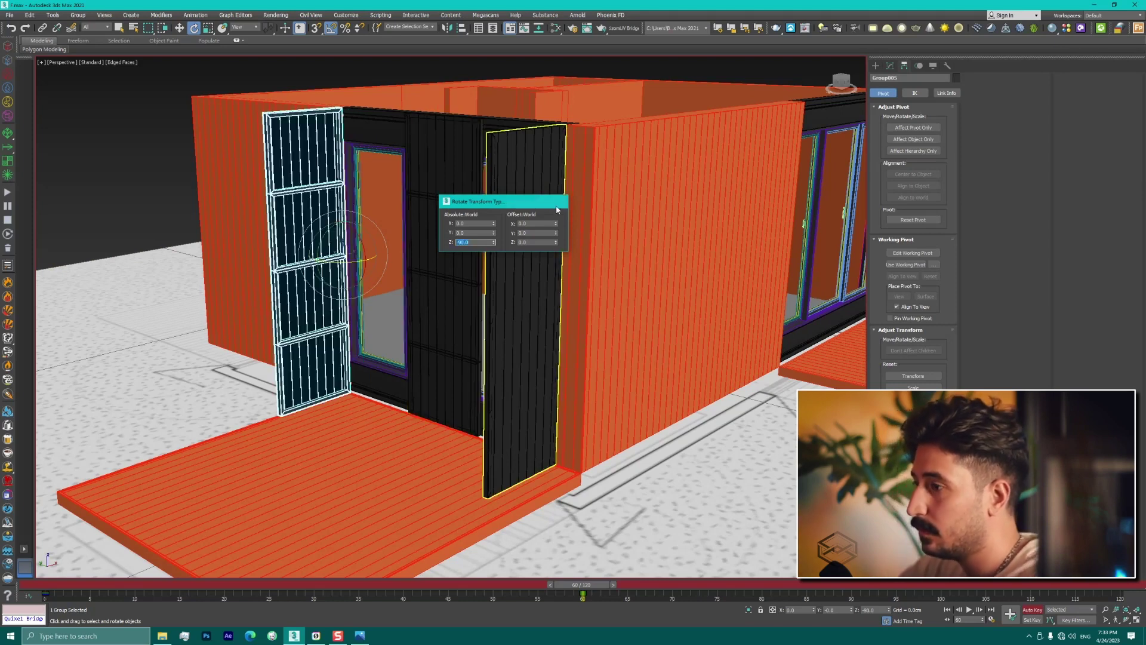
left_click(563, 201)
Step: Rewind, play back the door swing, and turn Auto Key off
key("q")
left_click_drag(582, 585, 45, 599)
key("e")
left_click(968, 610)
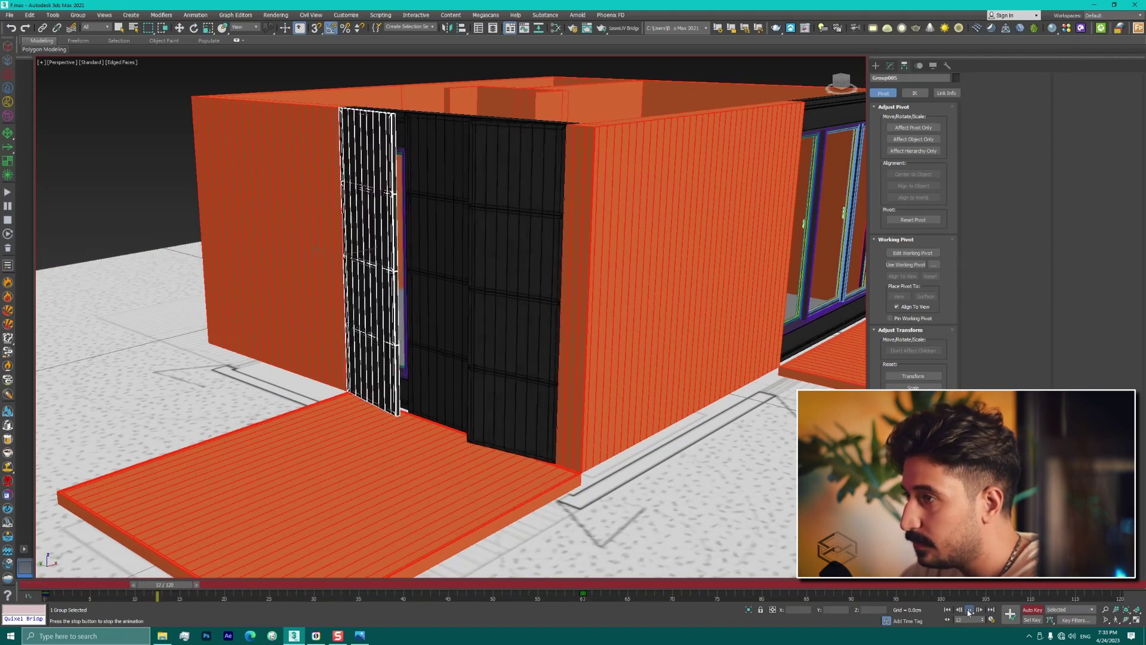
left_click(968, 610)
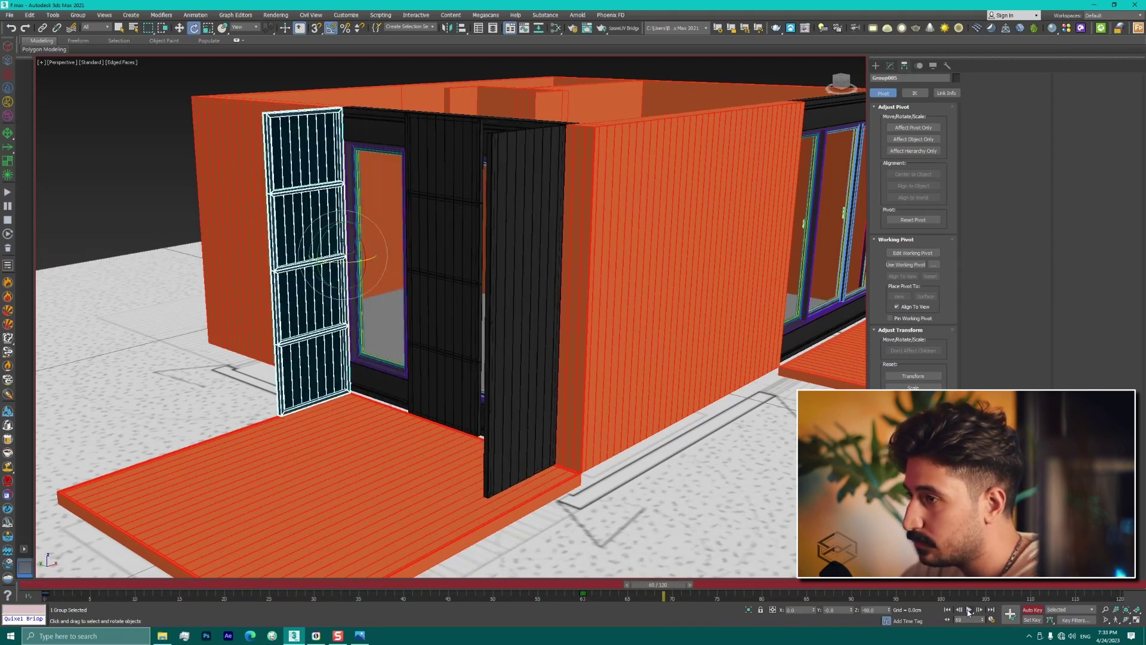
left_click(1028, 610)
left_click_drag(659, 584, 72, 584)
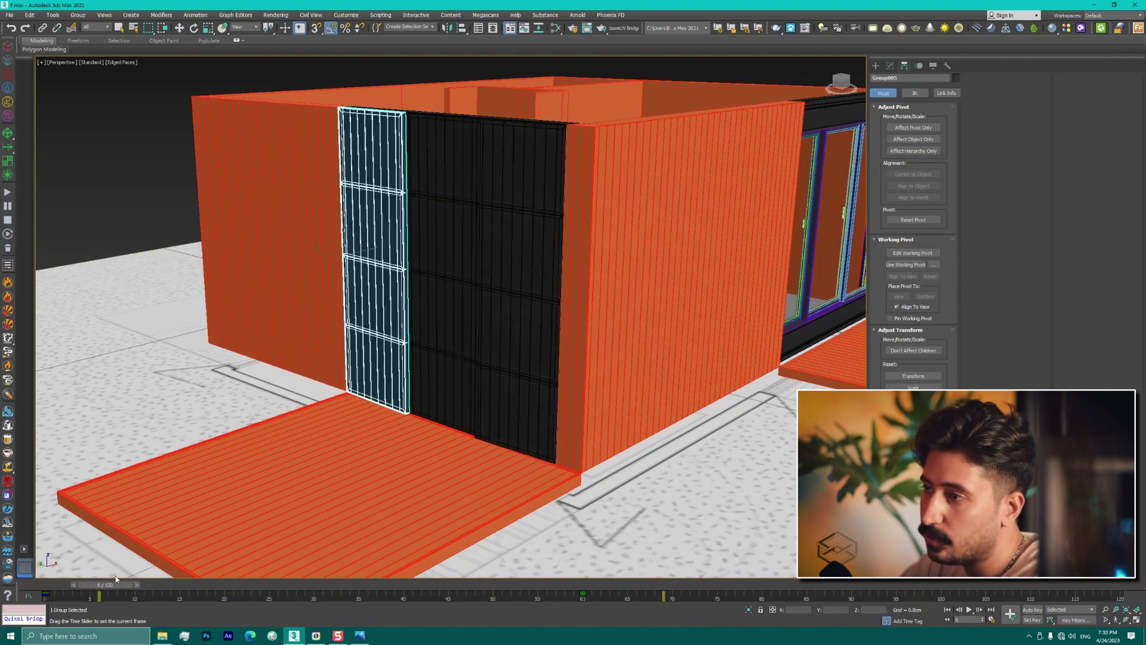
Step: Select the grille door group, enable Auto Key at frame 0, and trial-rotate it at frame 60
key("e")
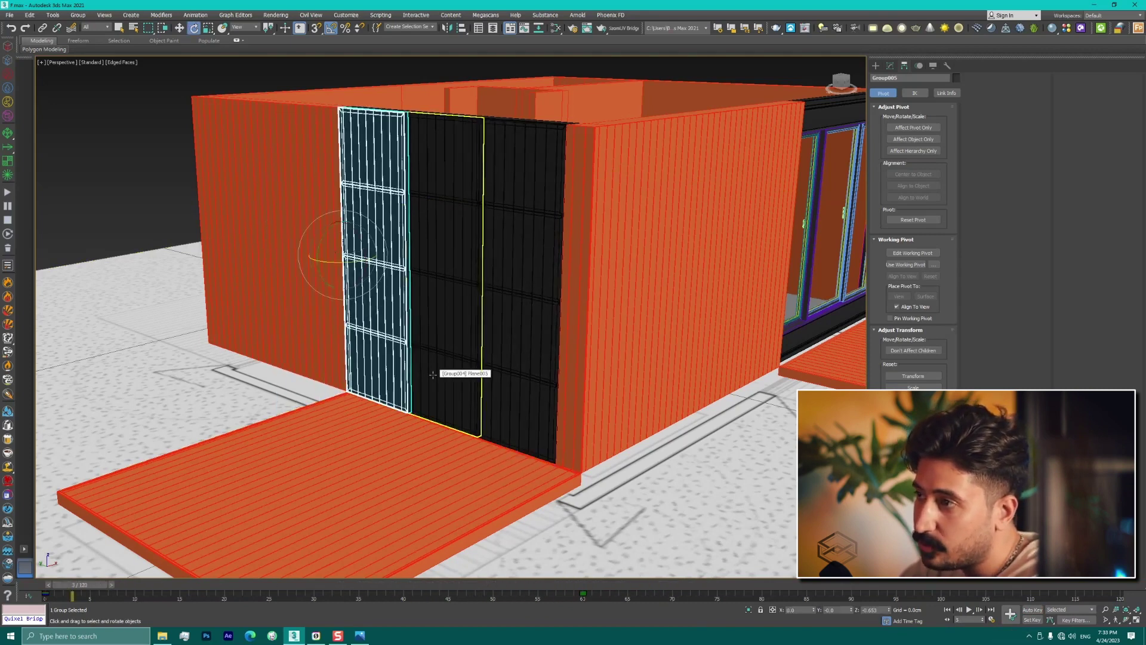
left_click(433, 375)
left_click_drag(85, 584, 25, 585)
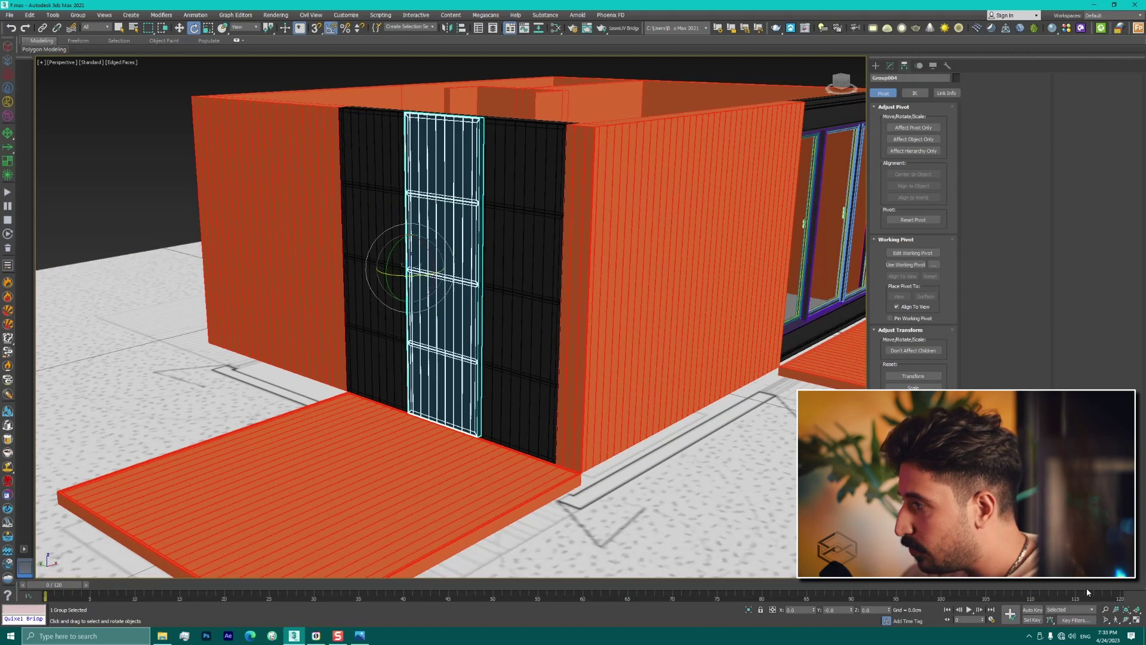
left_click(1036, 610)
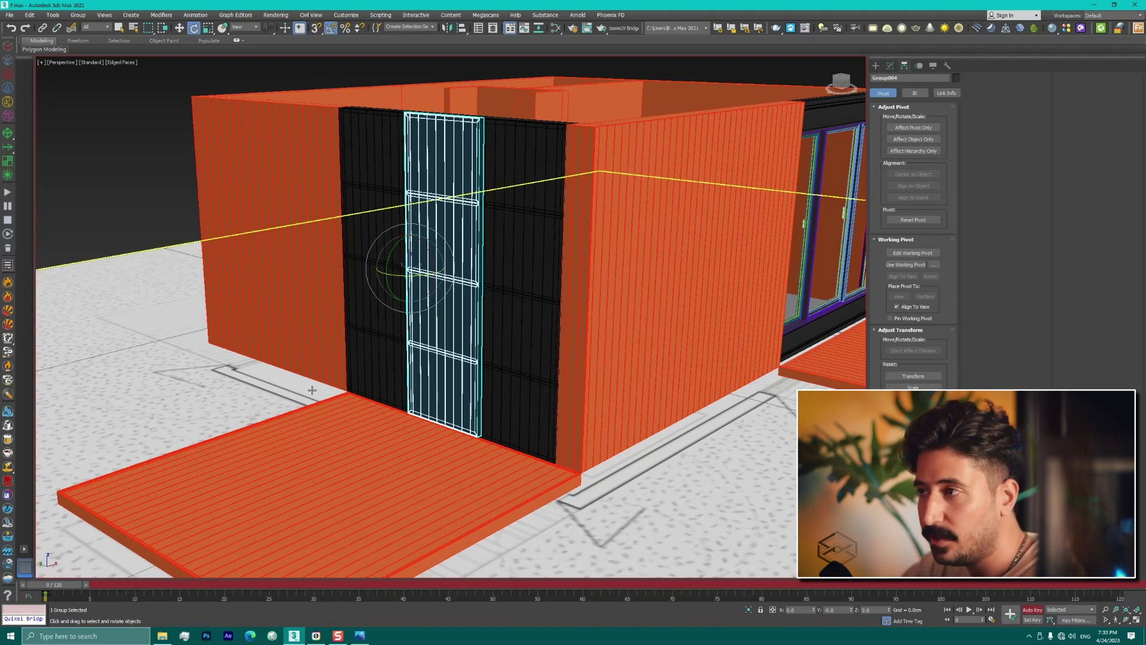
left_click_drag(57, 586, 582, 587)
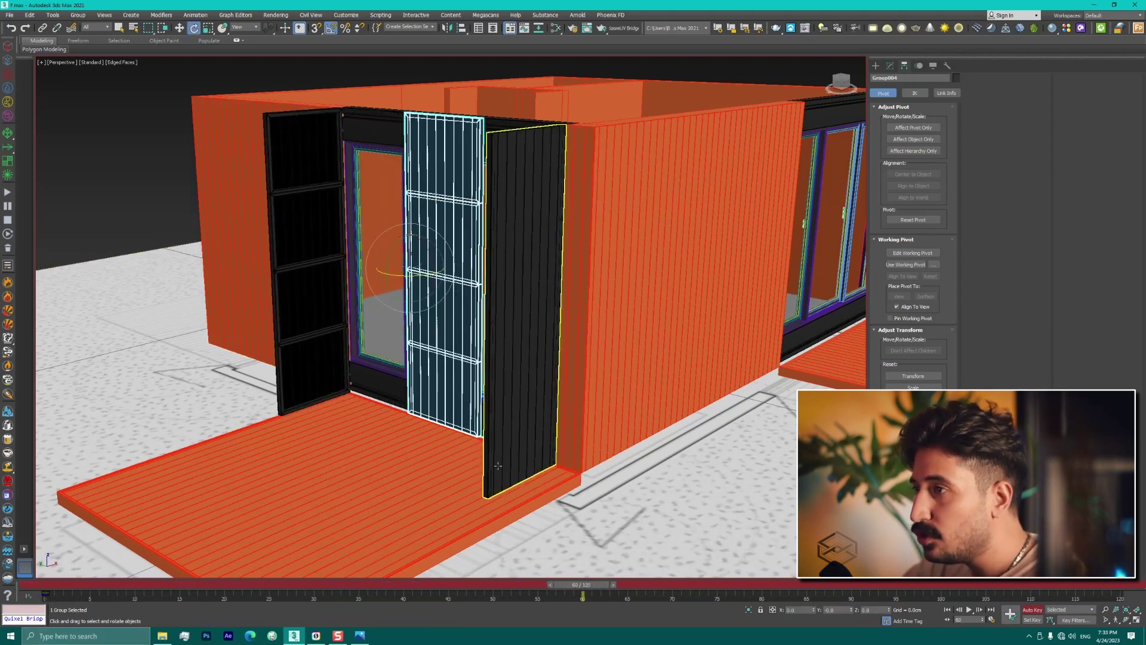
left_click_drag(400, 275, 441, 269)
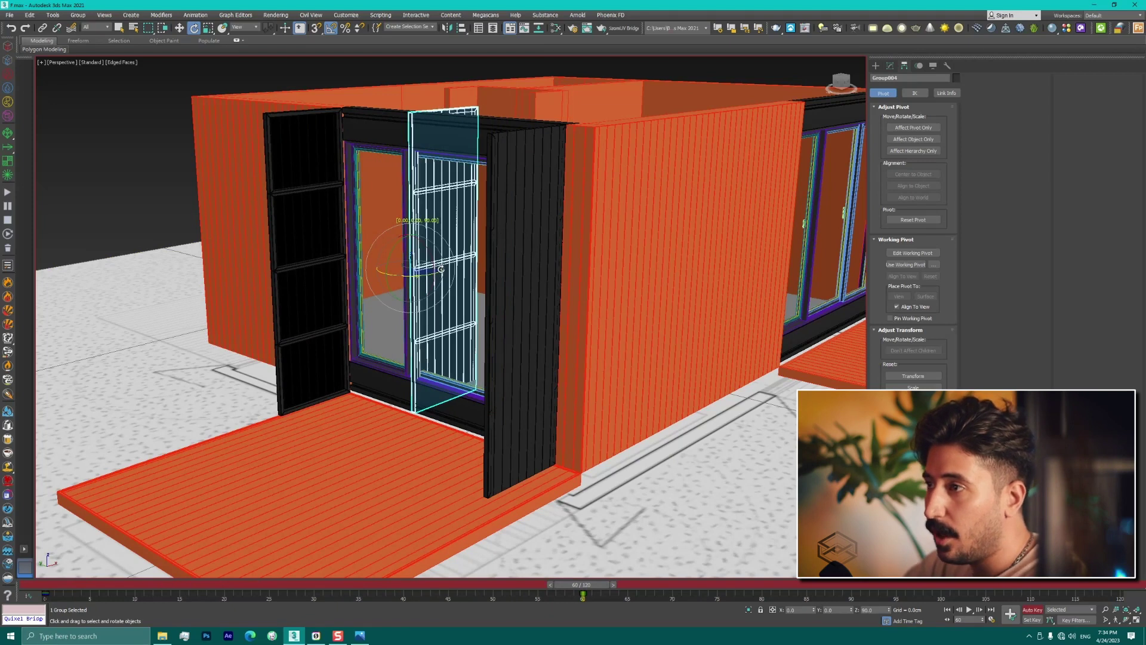
Step: Slide the grille door group left to the wall edge, then scrub back to frame 26
key("w")
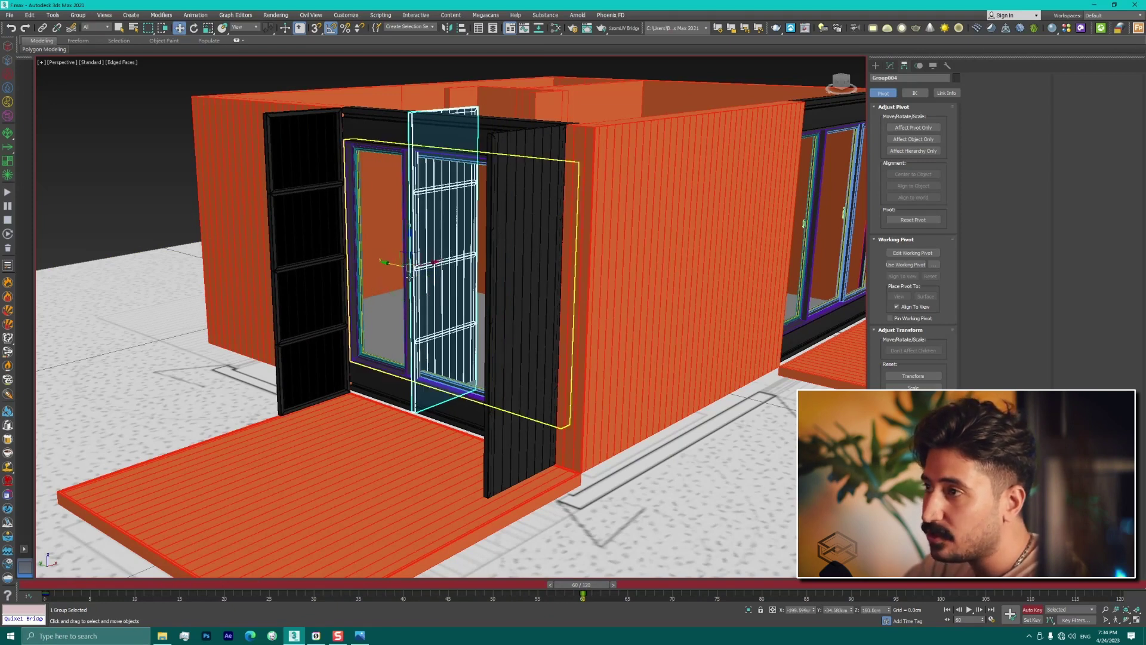
left_click_drag(405, 263, 269, 265)
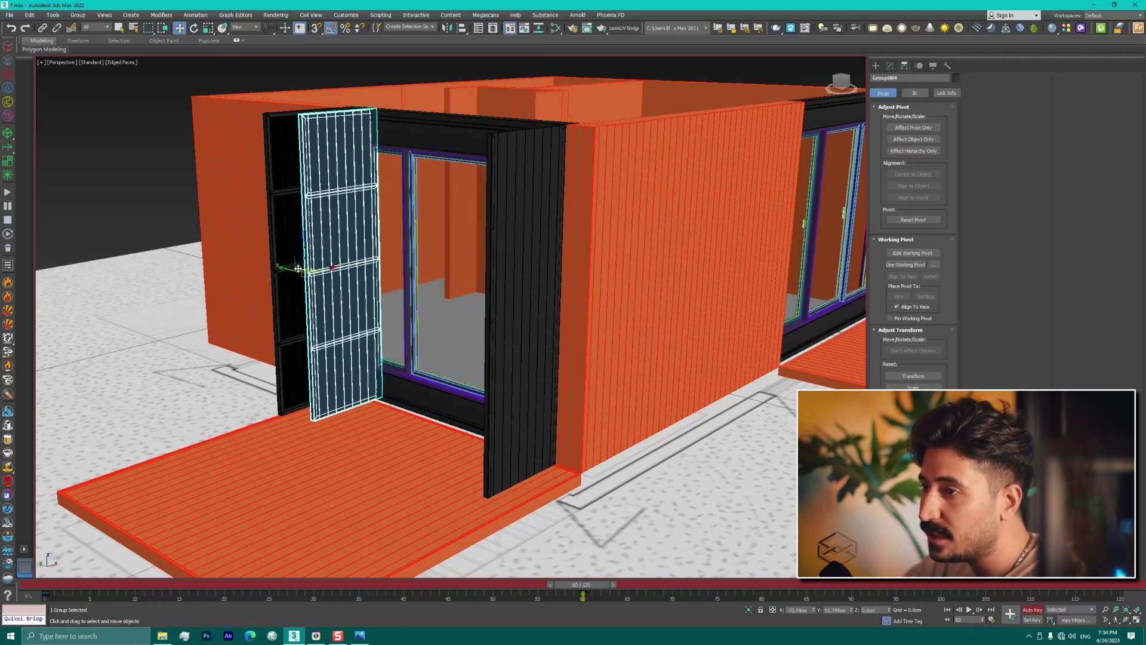
left_click_drag(582, 584, 52, 589)
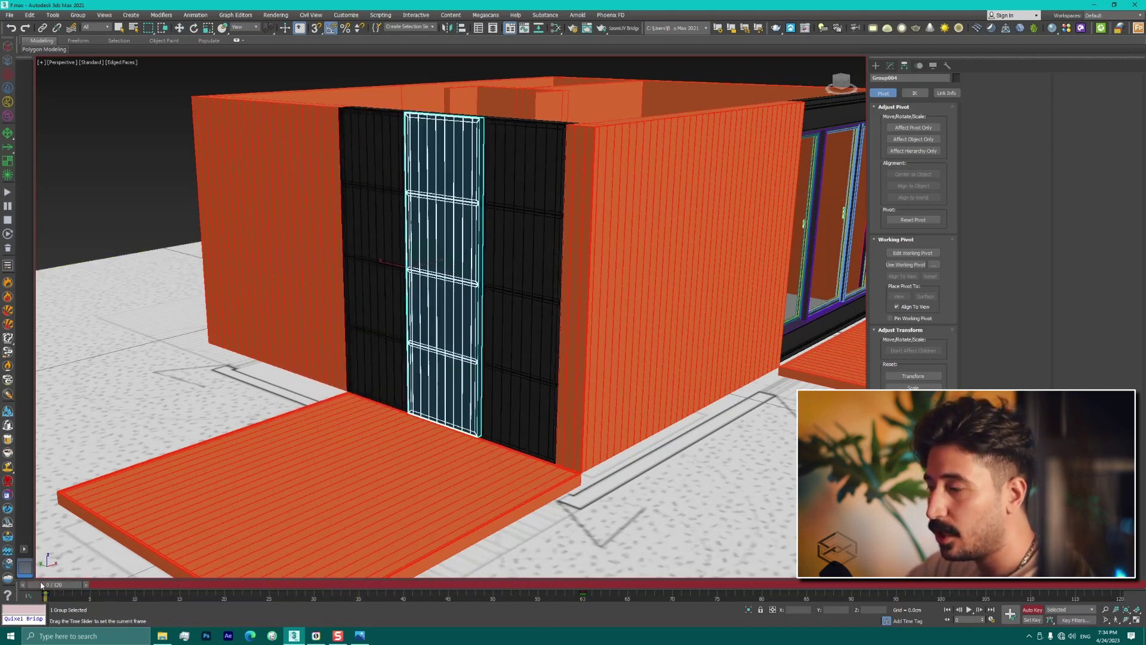
Step: At frame 60, rotate the grille door group 90° on Z via Rotate Transform Type-In
left_click(968, 610)
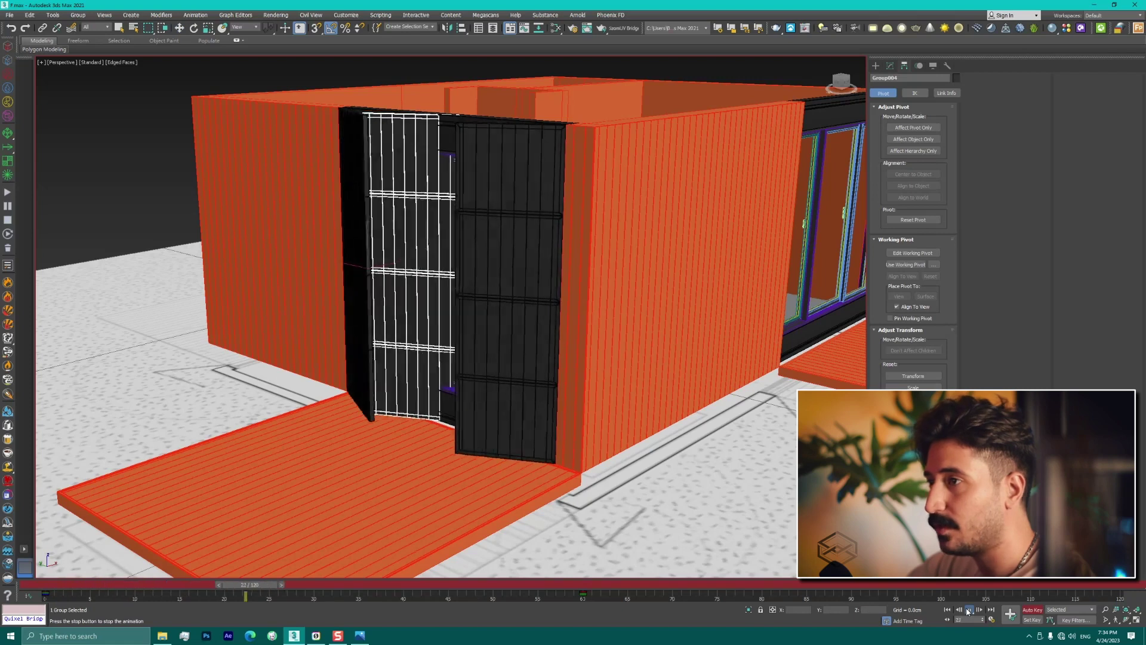
left_click(969, 609)
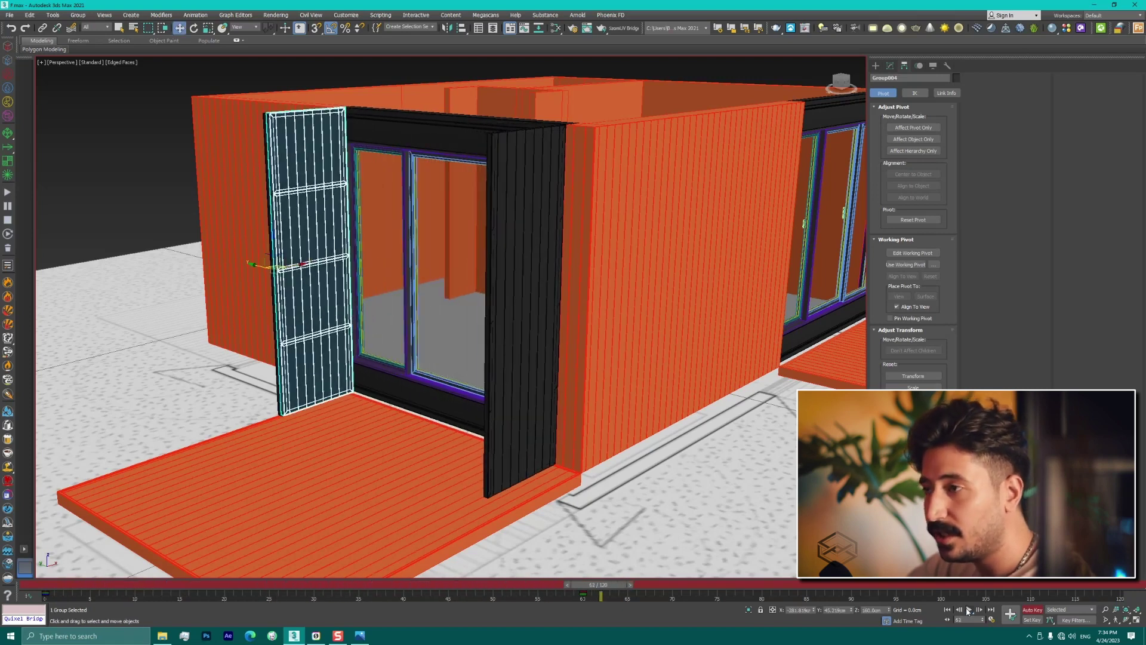
key("q")
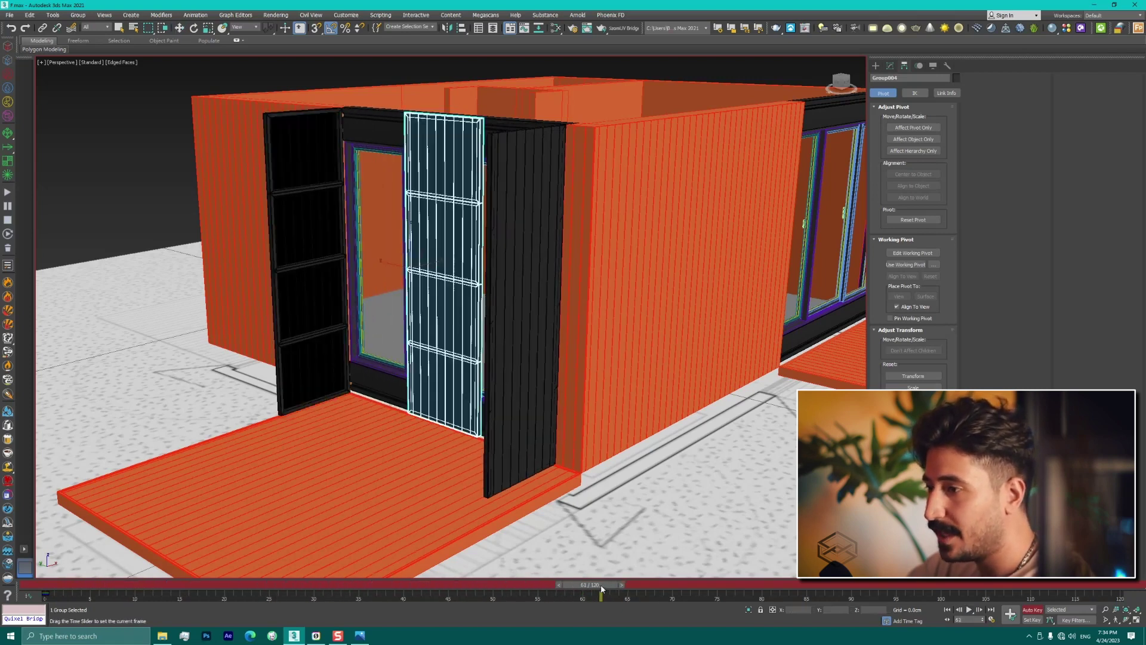
key("w")
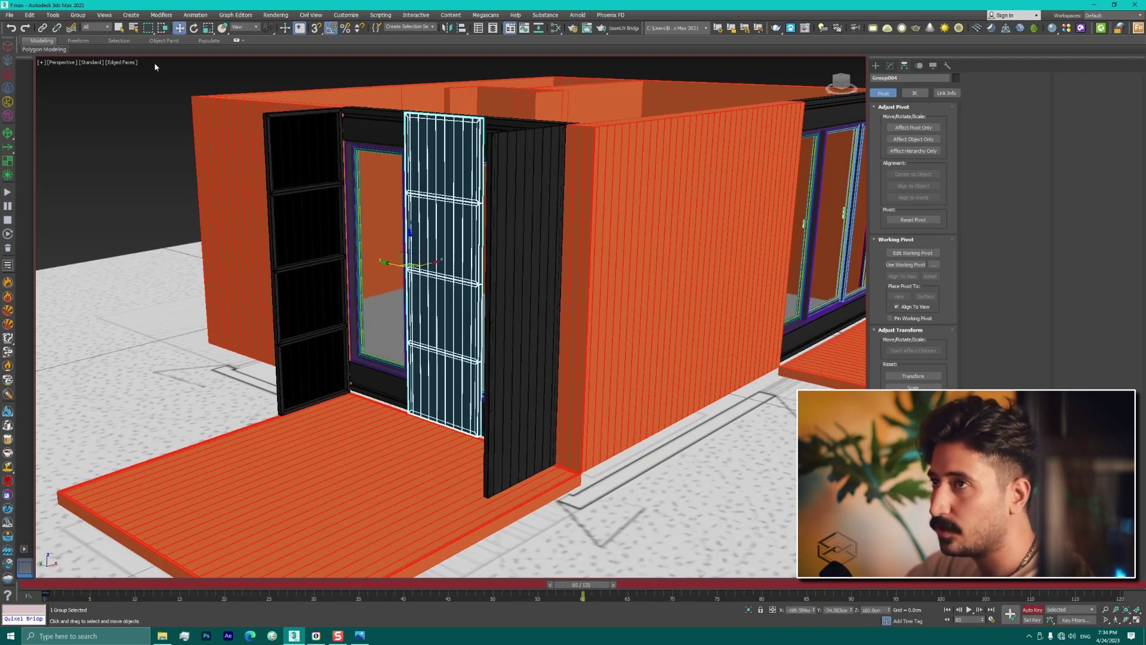
right_click(195, 30)
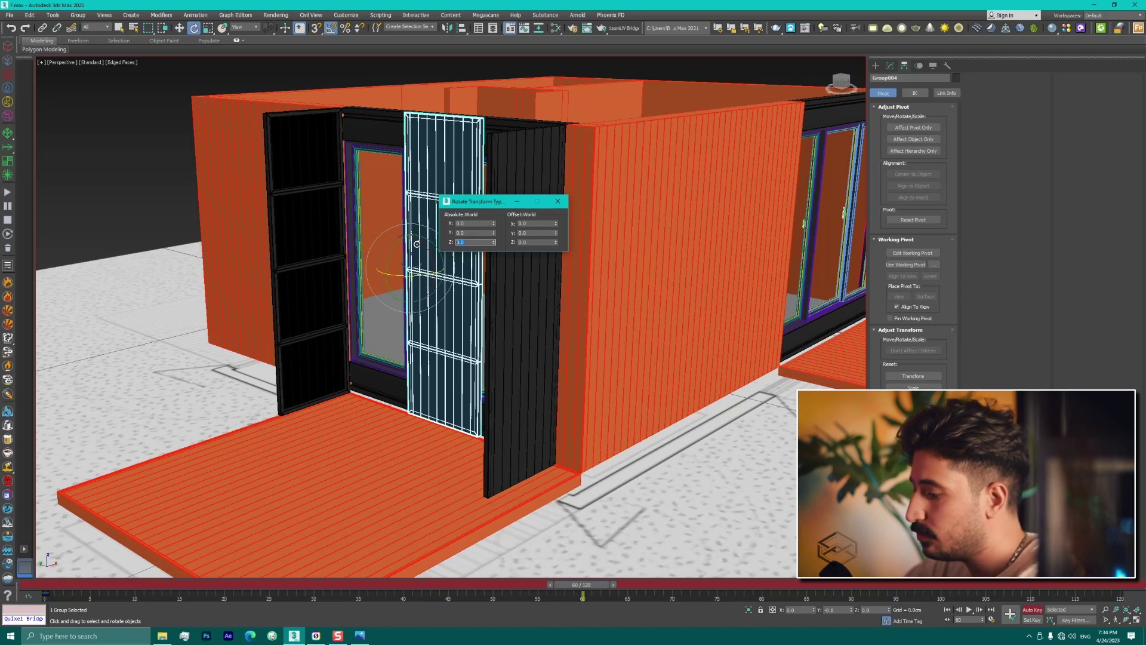
type("90")
key("Return")
left_click(558, 208)
key("w")
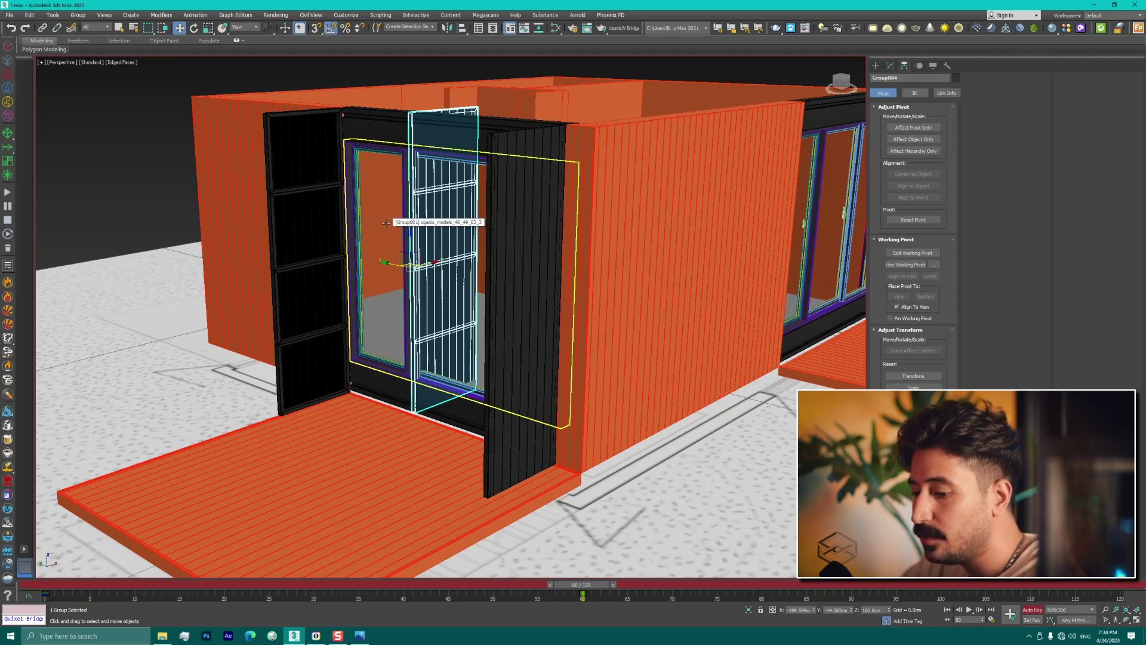
Step: In Top view, move the grille door group up under the red beam
key("t")
scroll(386, 224, "down", 3)
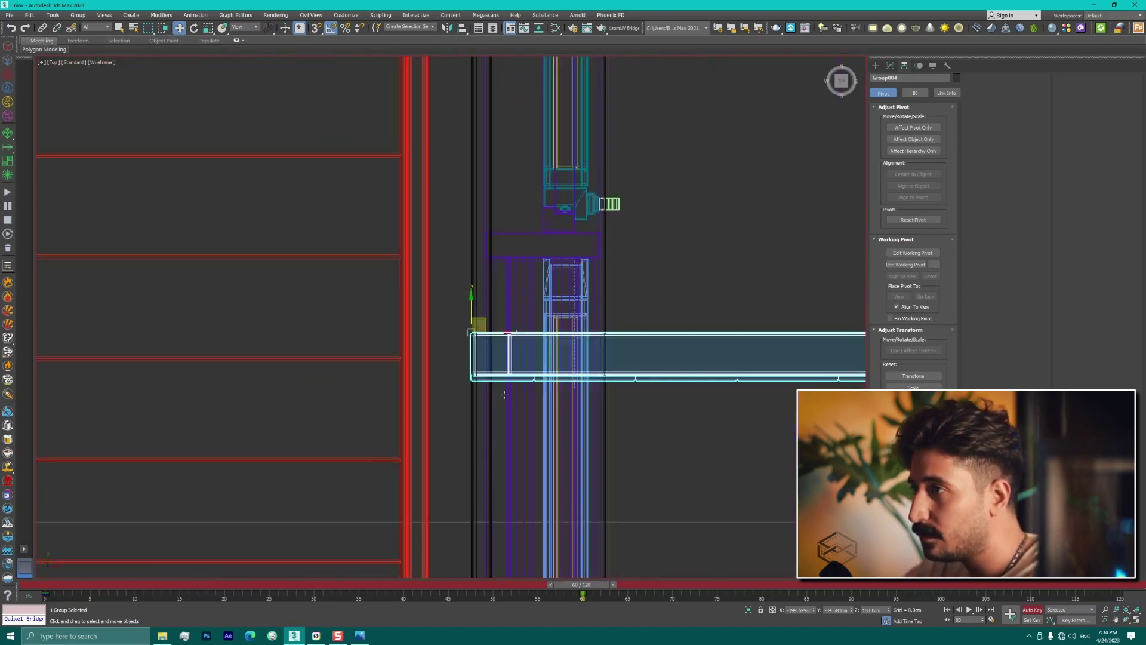
scroll(523, 458, "down", 2)
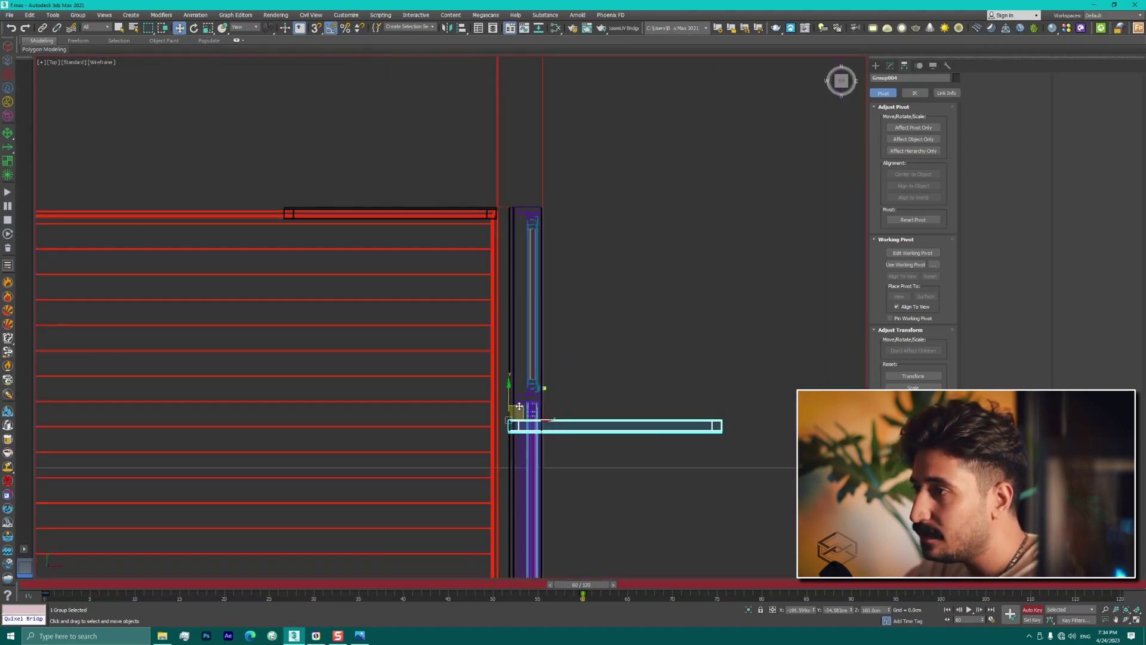
left_click_drag(520, 406, 302, 214)
scroll(289, 221, "up", 3)
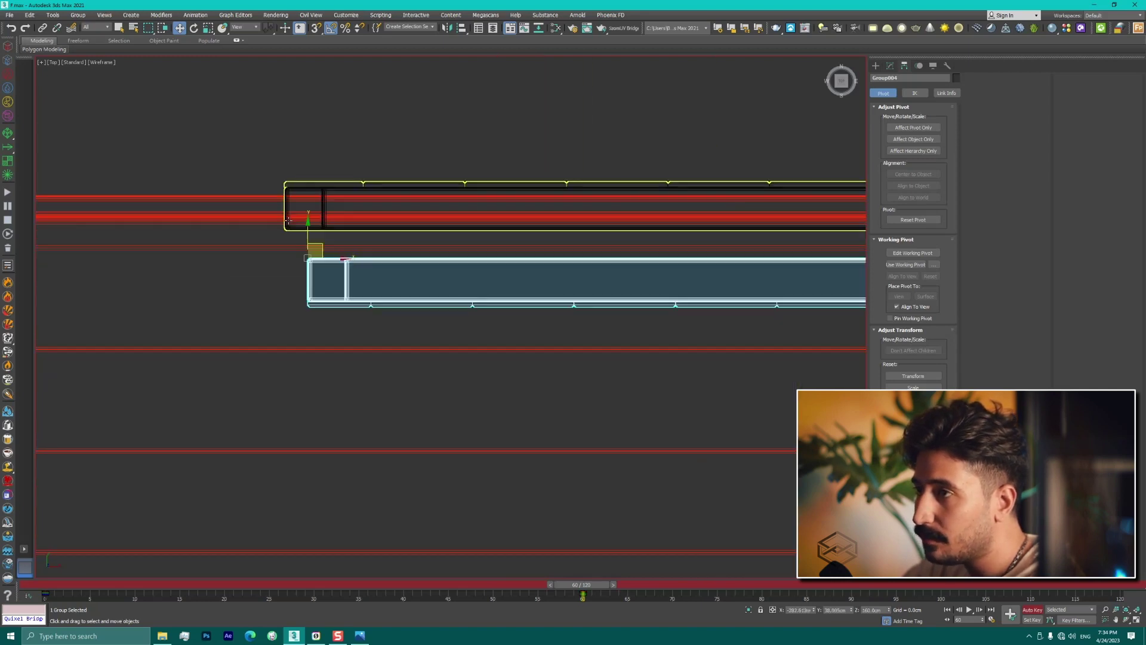
key("p")
scroll(269, 296, "up", 5)
Step: Align the door group to the black frame on Y Position, using the frame's minimum
key("alt+a")
left_click(354, 317)
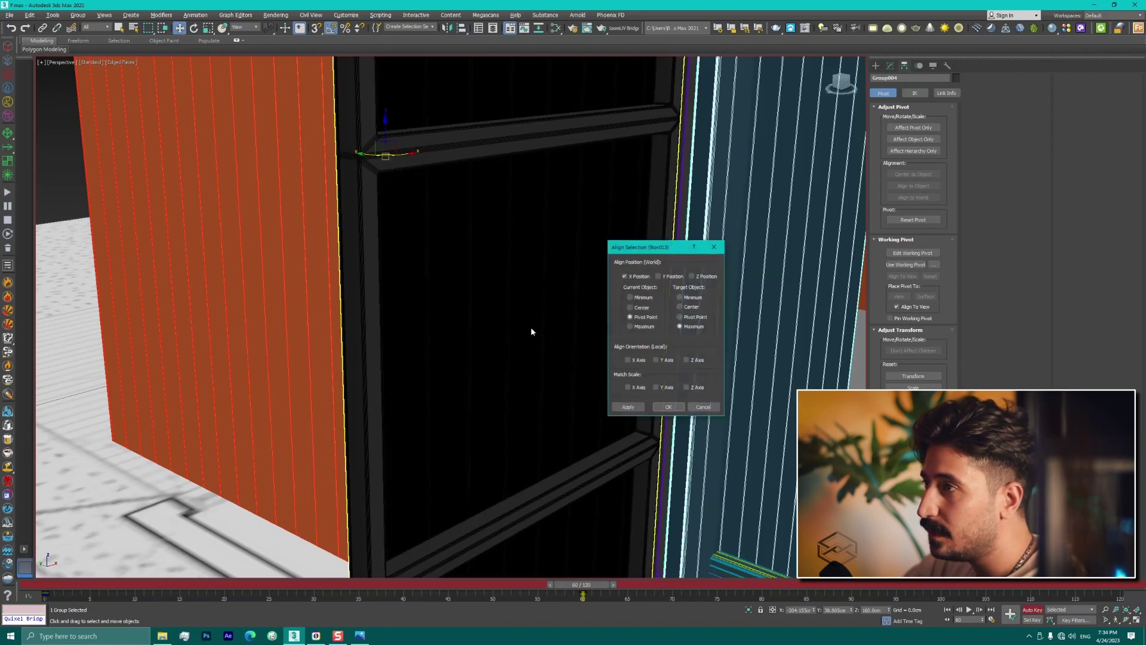
left_click(659, 276)
left_click(680, 297)
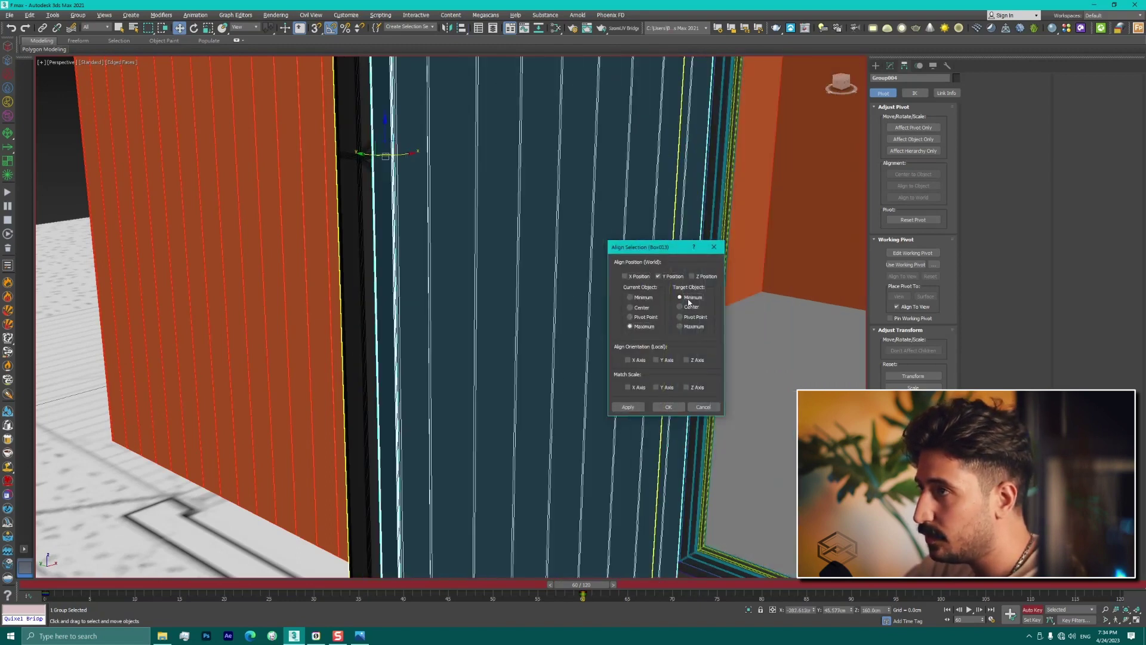
left_click(669, 407)
Step: Align the door group to the black frame on X Position, minimum to minimum
scroll(512, 340, "up", 3)
scroll(528, 344, "up", 2)
middle_click_drag(528, 344, 502, 341, "alt")
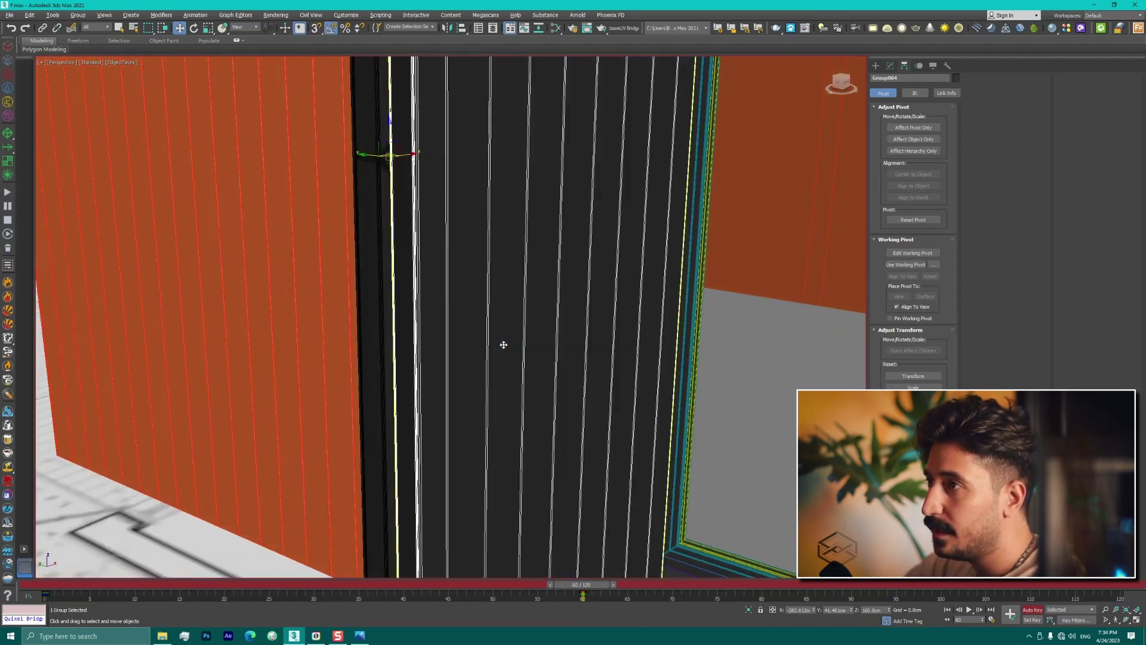
key("alt+a")
left_click(377, 255)
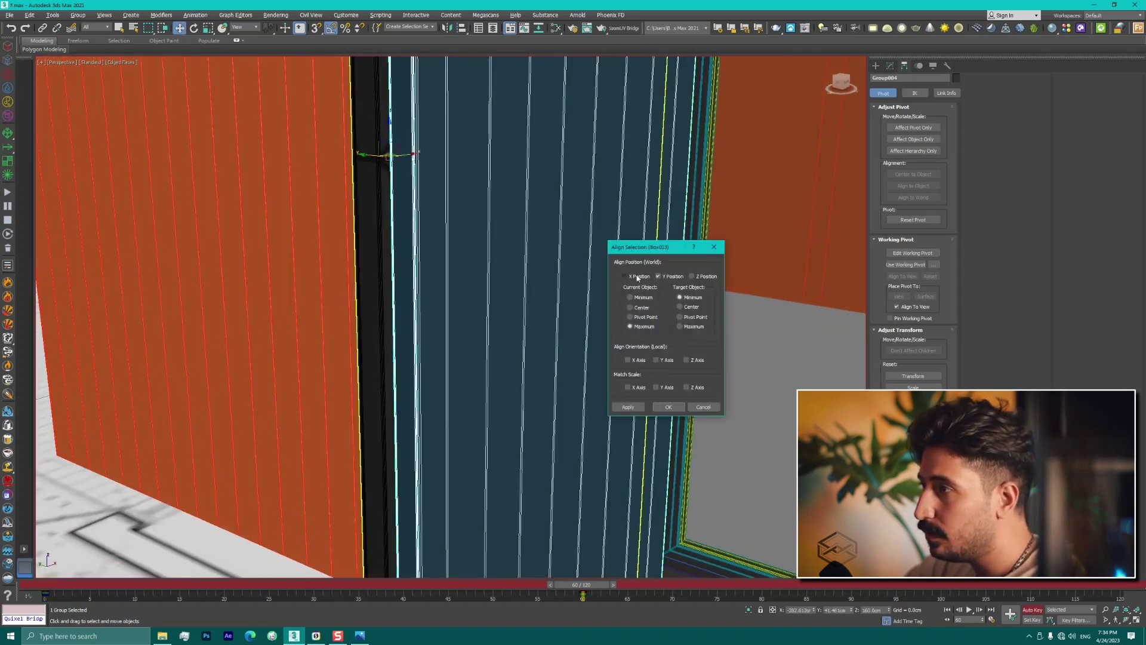
left_click(637, 278)
left_click(630, 297)
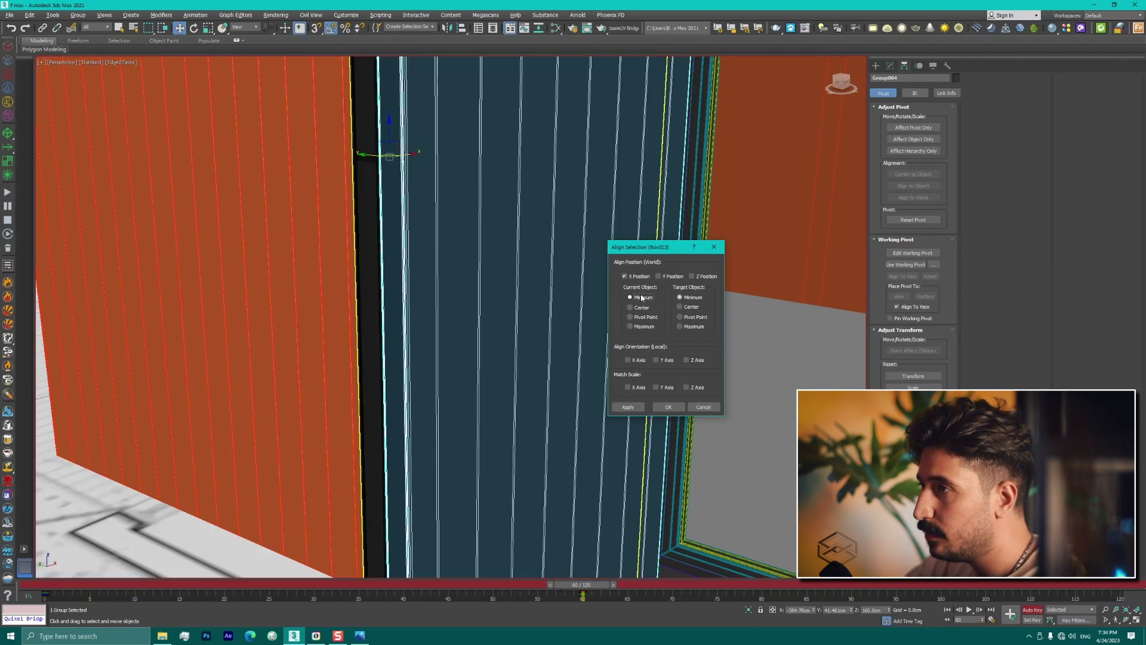
left_click(677, 409)
scroll(442, 301, "down", 5)
scroll(444, 309, "down", 1)
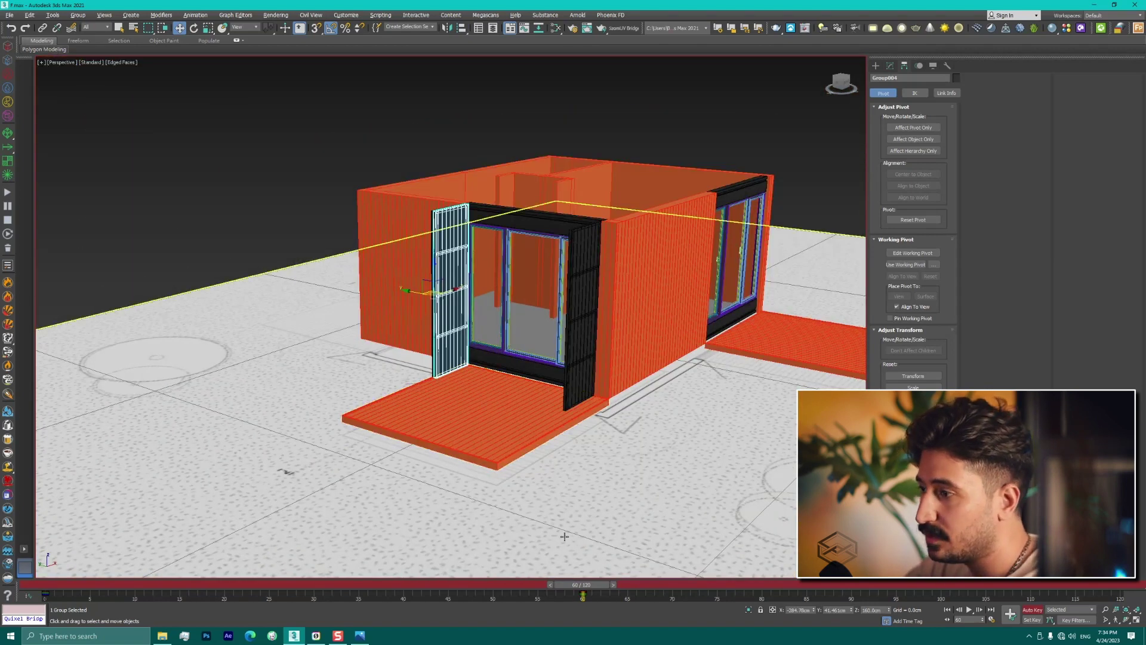
left_click_drag(592, 587, 83, 563)
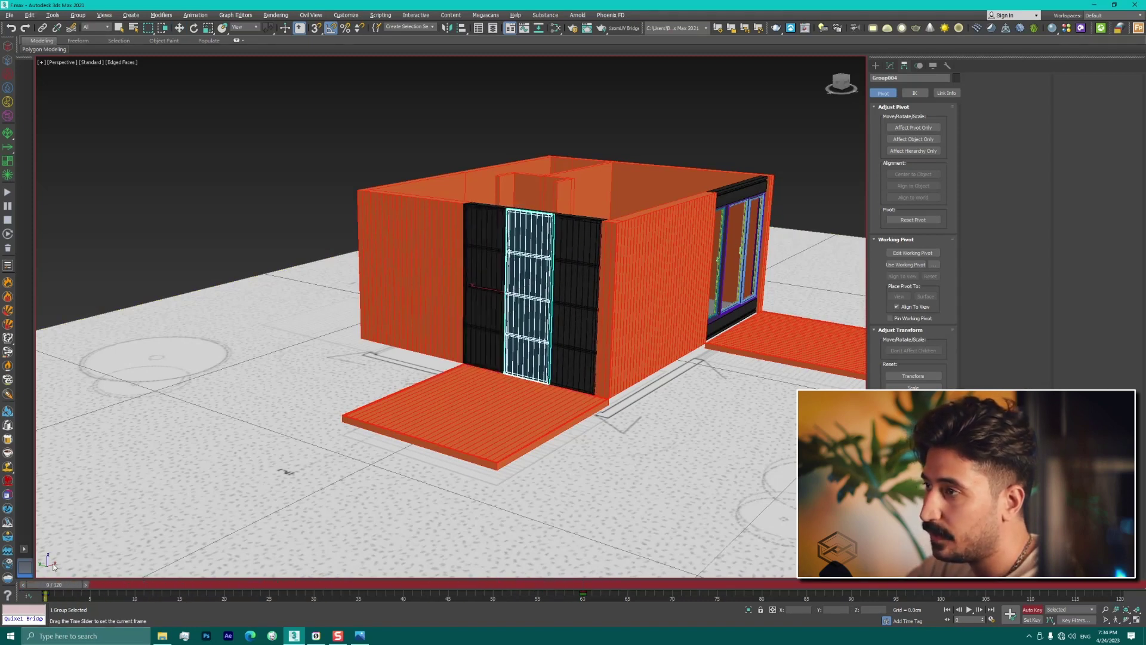
key("w")
left_click(970, 610)
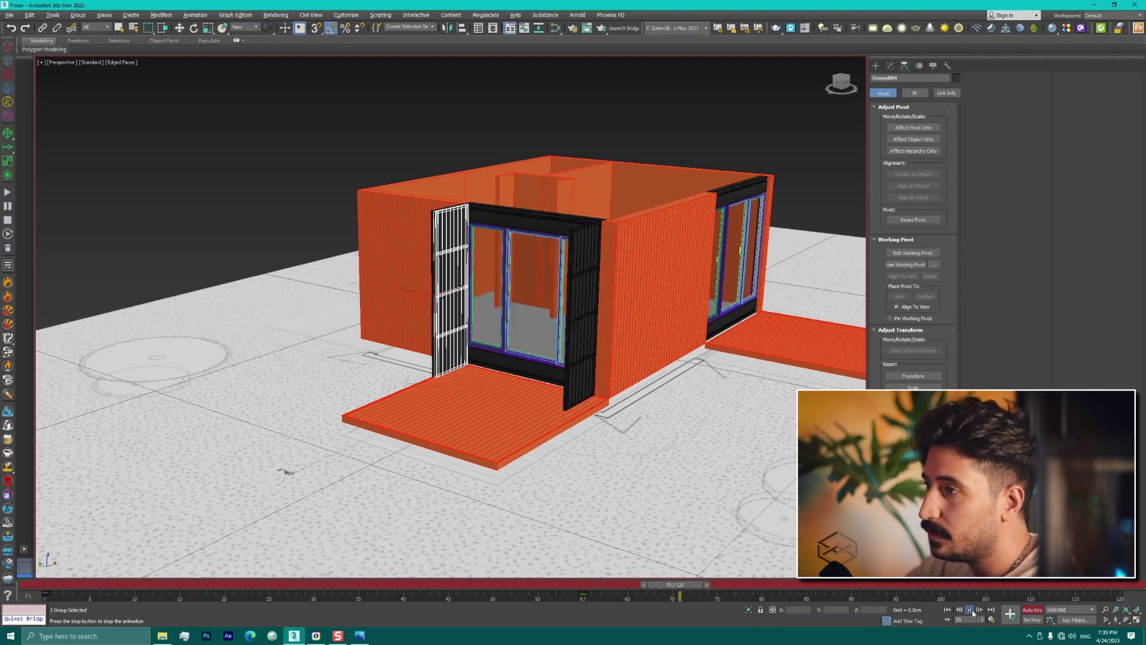
left_click(970, 610)
left_click_drag(697, 591, 673, 583)
left_click_drag(601, 584, 346, 584)
key("w")
mouse_move(589, 355)
middle_mouse_down("alt")
mouse_move(484, 416)
mouse_move(478, 386)
middle_mouse_up("alt")
scroll(484, 415, "up", 3)
scroll(484, 415, "up", 3)
scroll(484, 416, "up", 3)
scroll(478, 387, "up", 2)
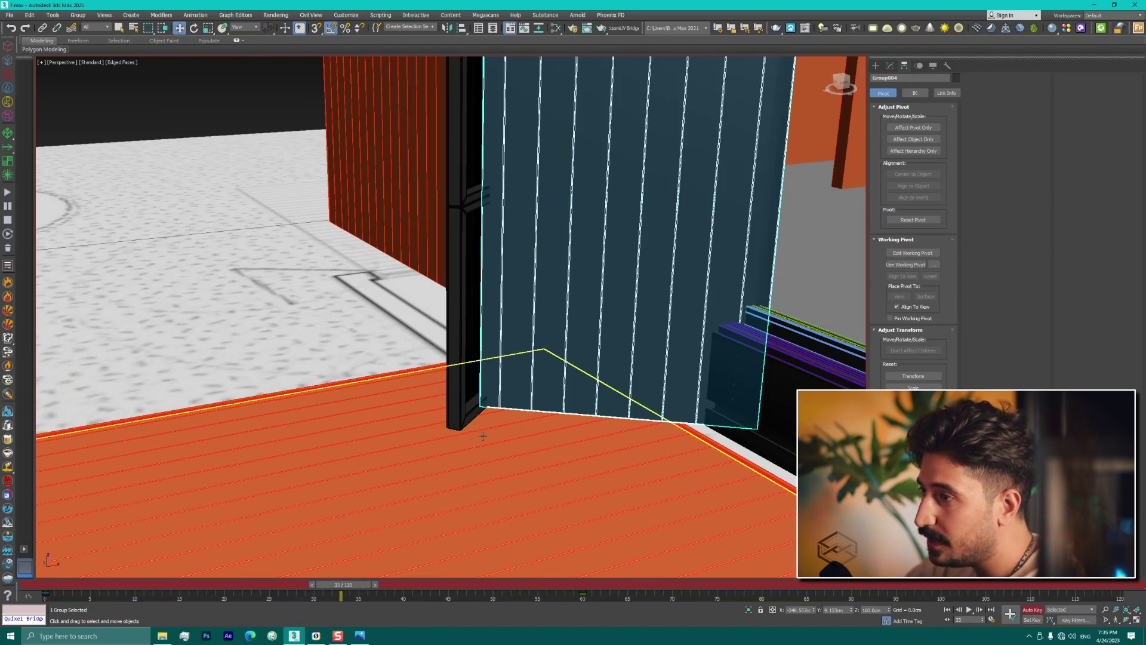
Step: In Top wireframe view, scrub to frame 28 to check the door swing
key("t")
key("F3")
scroll(474, 363, "down", 3)
scroll(537, 334, "up", 3)
scroll(530, 305, "up", 2)
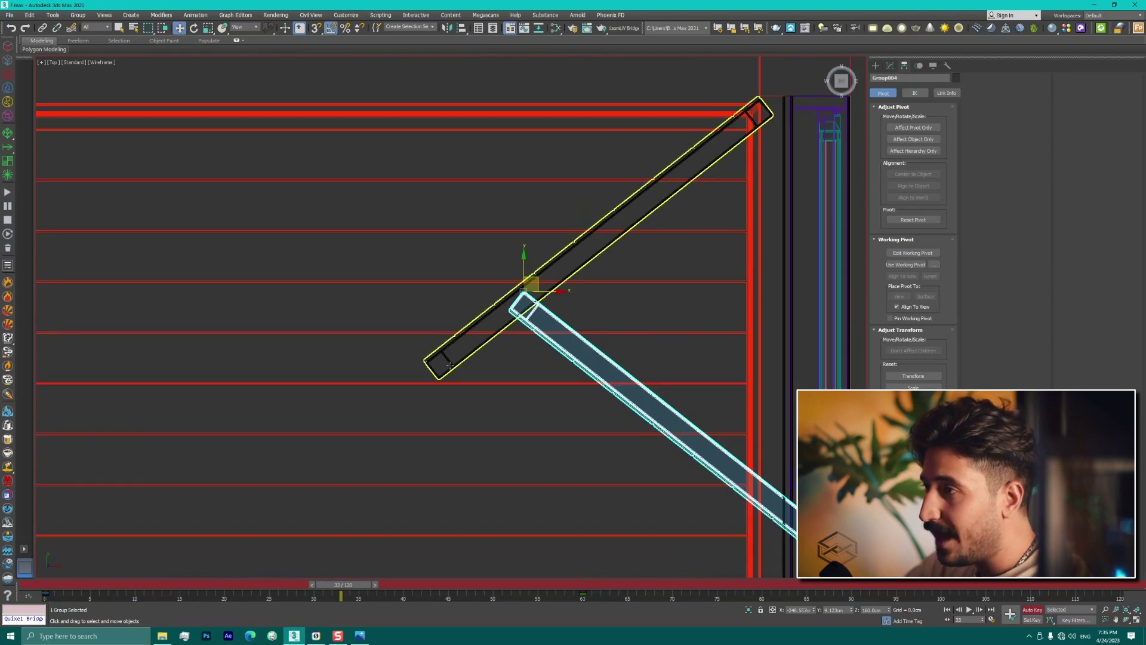
left_click_drag(351, 588, 302, 588)
scroll(621, 418, "down", 4)
scroll(632, 461, "down", 2)
scroll(633, 462, "up", 3)
scroll(657, 388, "down", 1)
scroll(682, 322, "up", 2)
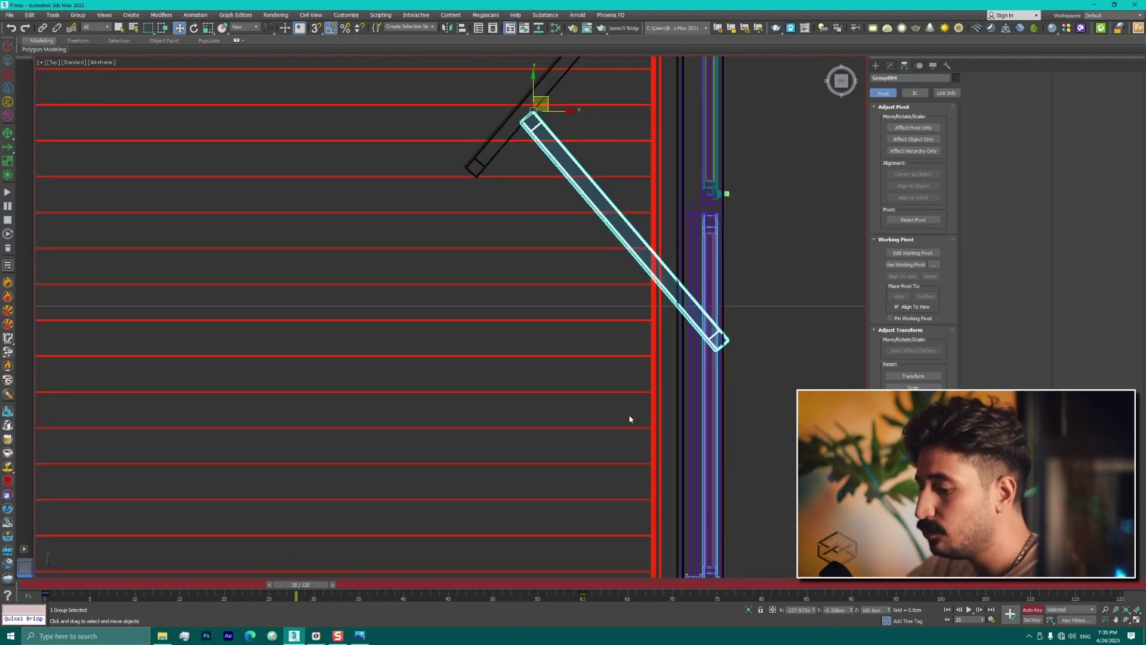
Step: Orbit to a frontal perspective and scrub frames 0 to 19 to watch the opening
key("p")
scroll(627, 388, "down", 5)
mouse_move(626, 388)
middle_mouse_down("alt")
mouse_move(665, 201)
mouse_move(649, 266)
middle_mouse_up("alt")
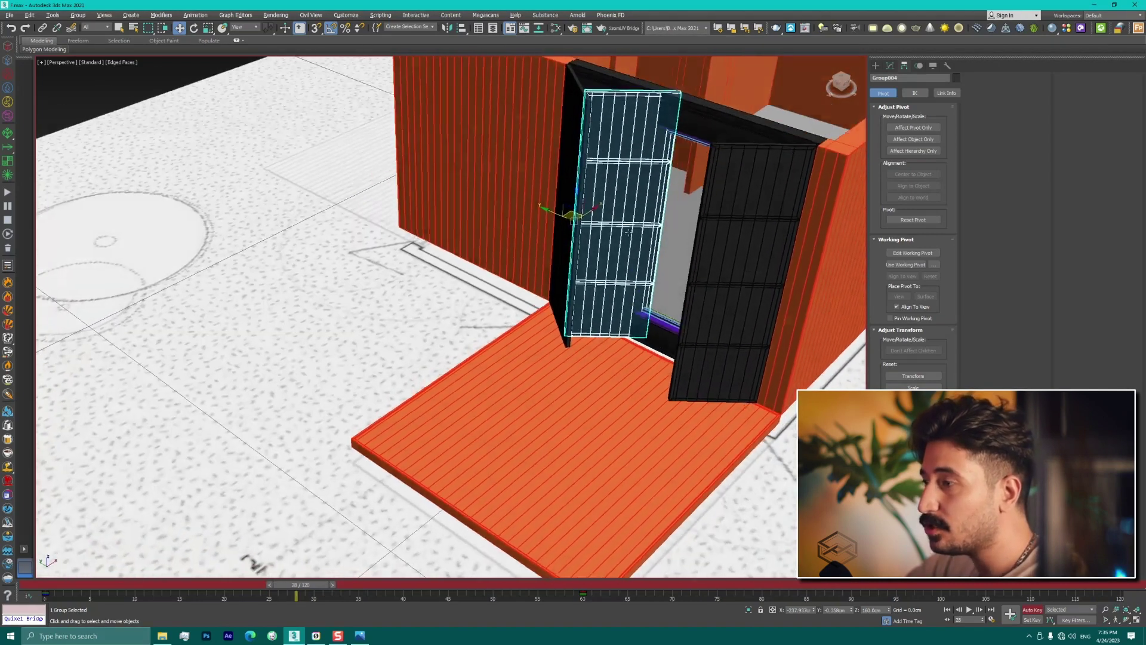
scroll(649, 266, "up", 3)
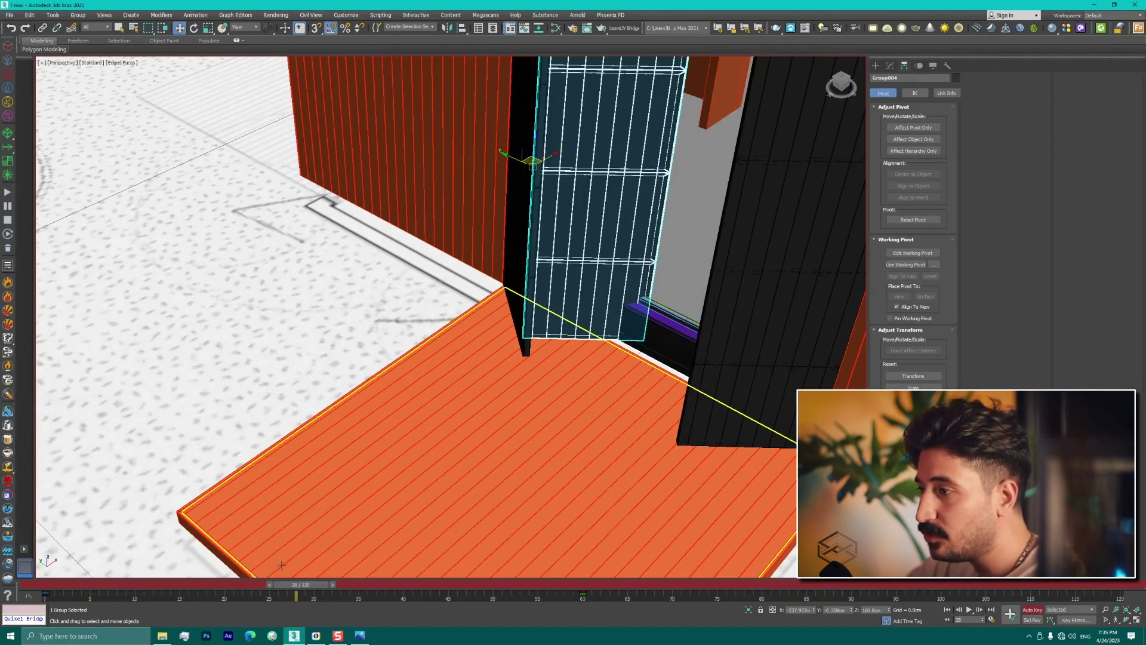
left_click_drag(310, 587, 62, 547)
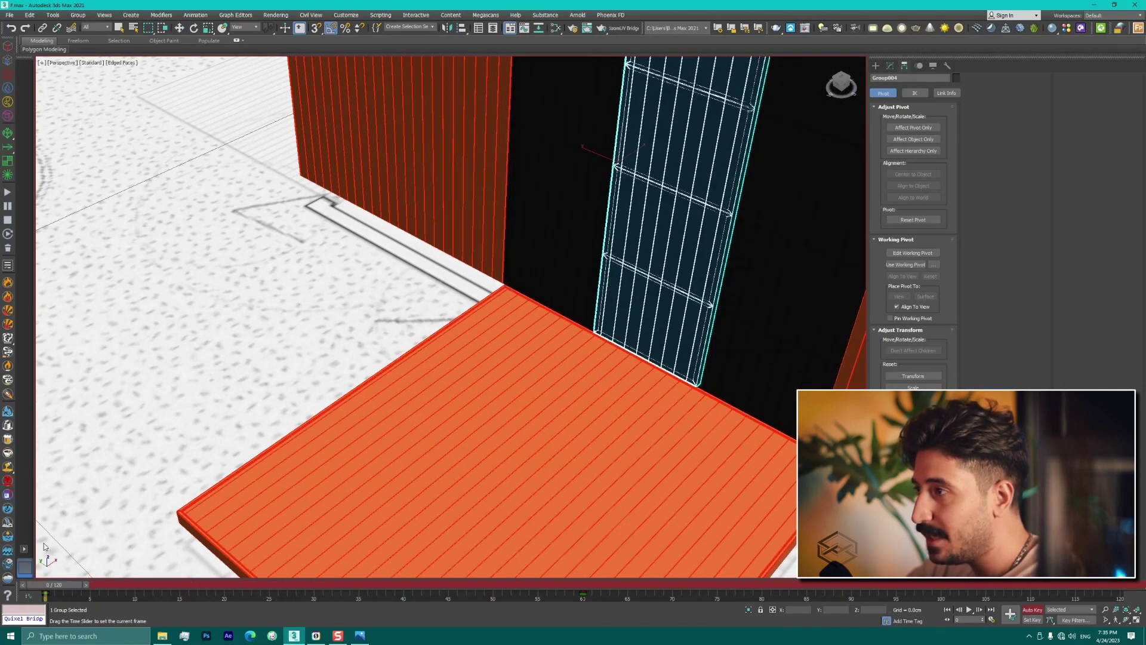
left_click_drag(60, 544, 270, 542)
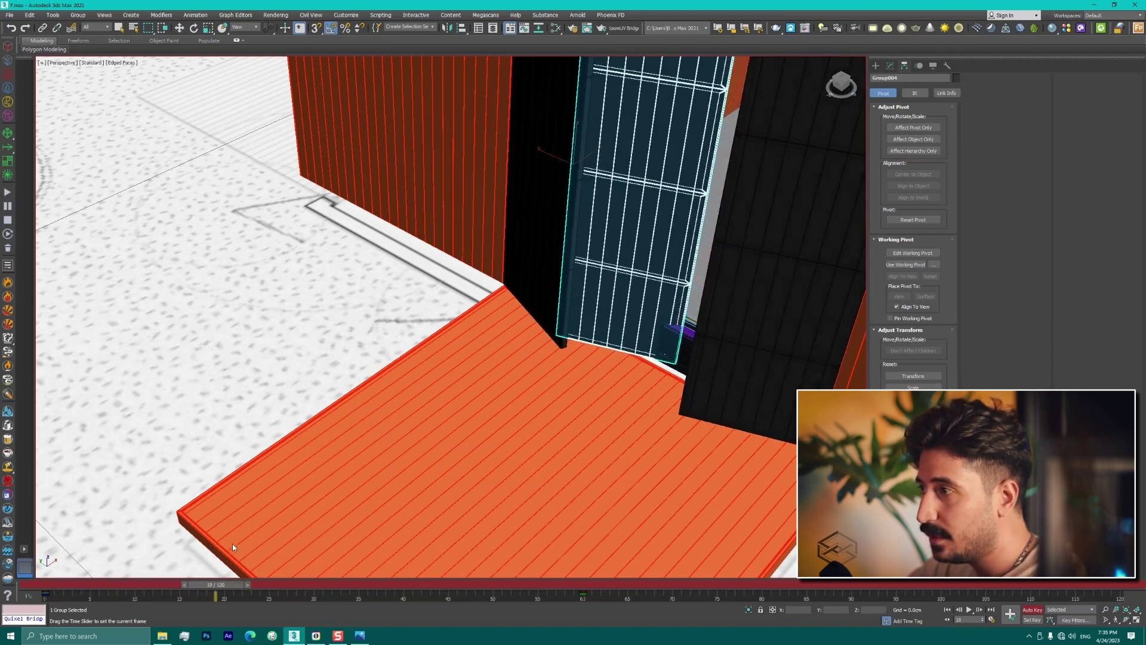
left_click_drag(270, 539, 224, 588)
Step: At frame 20, move the grille door group down-left toward the hinge in Top view
key("w")
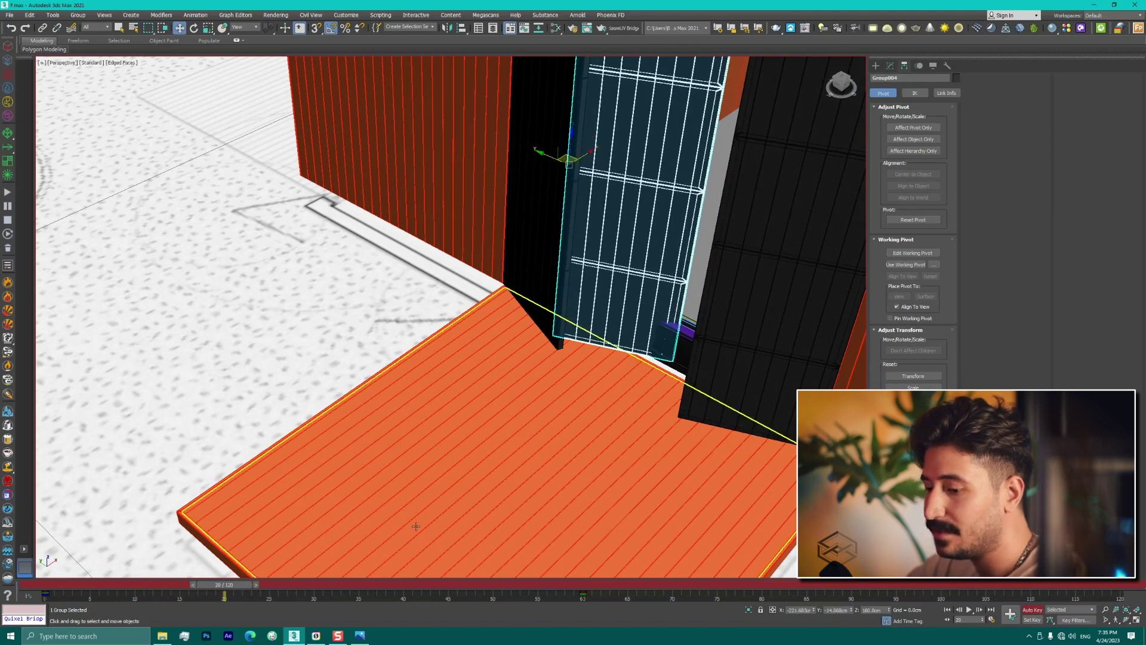
key("t")
key("F3")
scroll(576, 218, "up", 3)
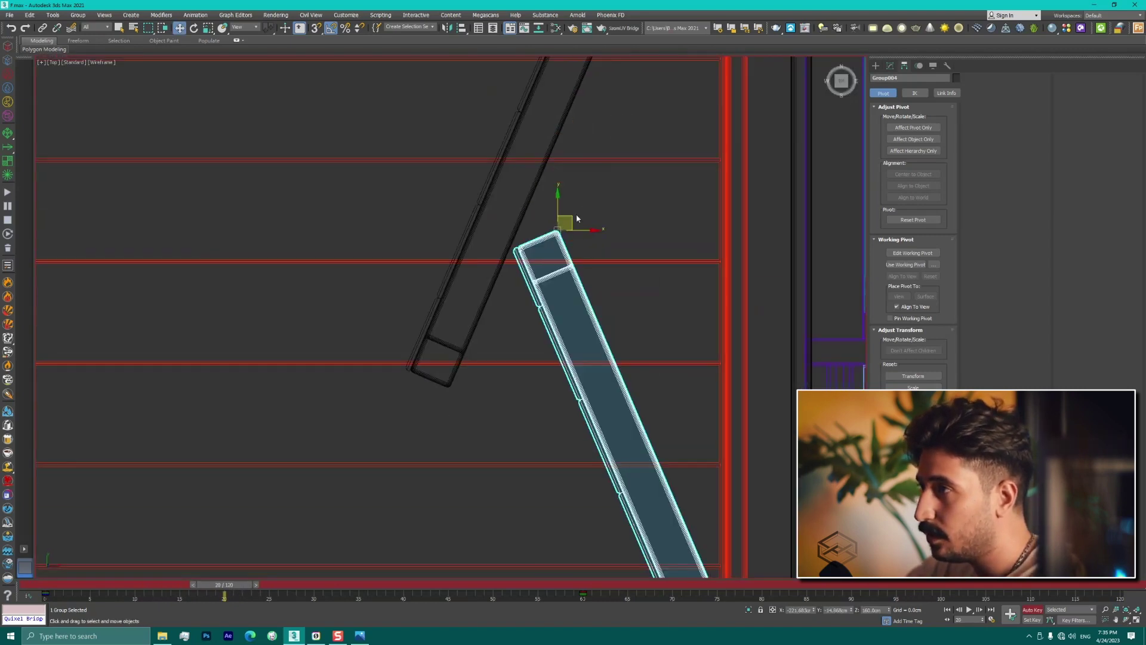
mouse_move(571, 217)
left_mouse_down()
mouse_move(500, 349)
mouse_move(462, 372)
left_mouse_up()
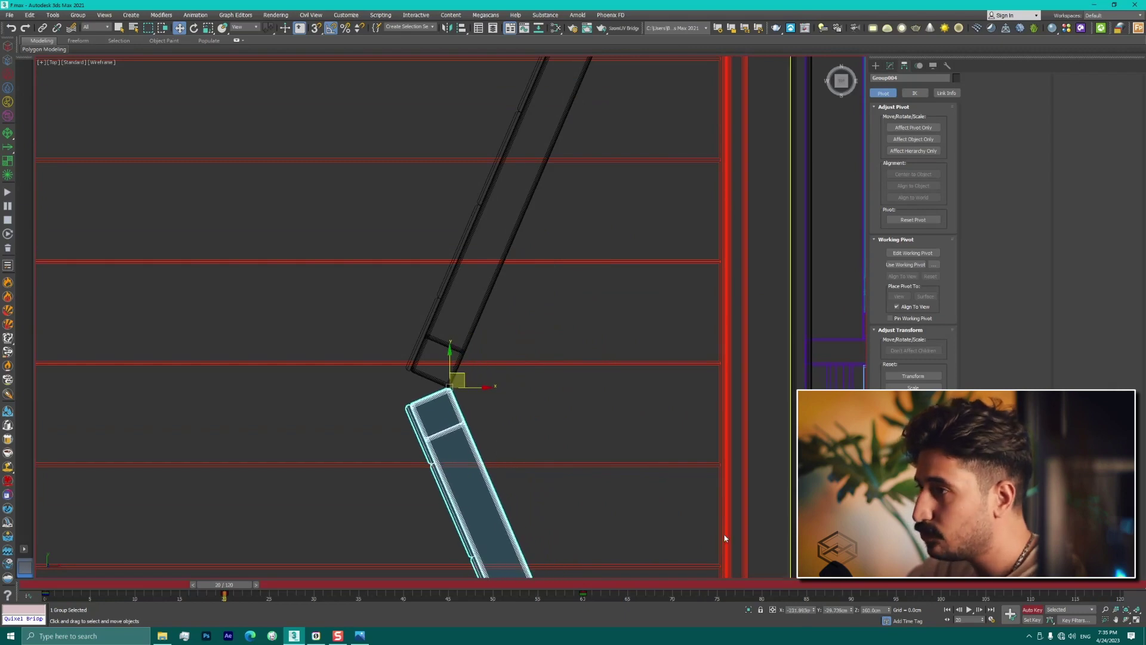
scroll(465, 388, "up", 1)
scroll(467, 401, "up", 3)
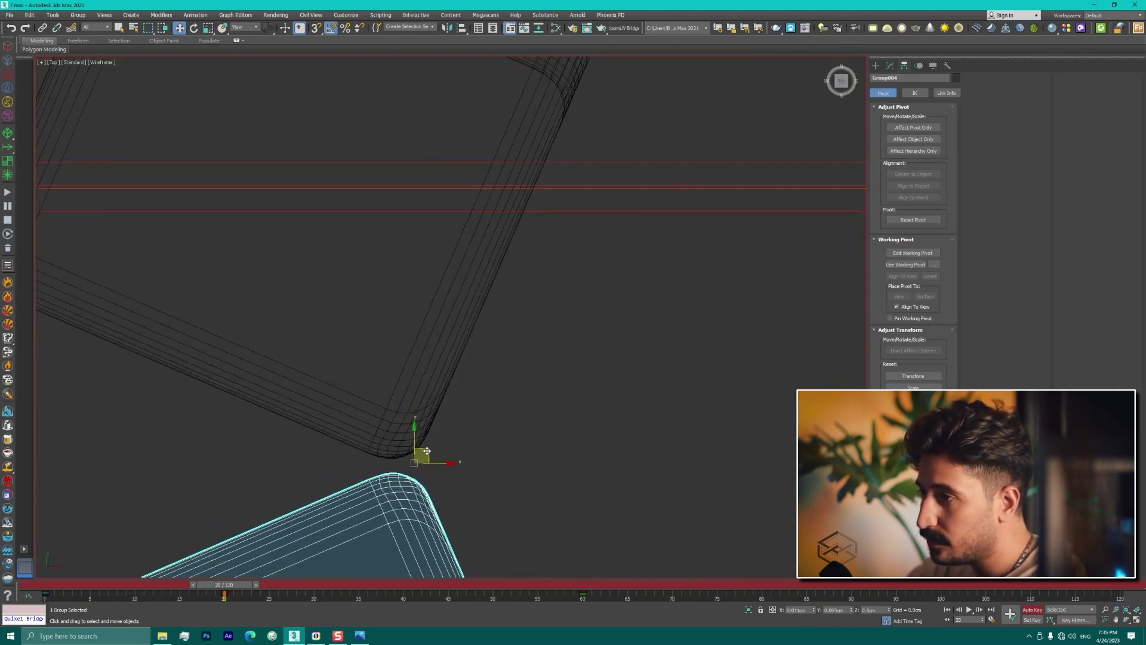
scroll(441, 384, "down", 2)
scroll(513, 231, "down", 2)
scroll(511, 212, "down", 2)
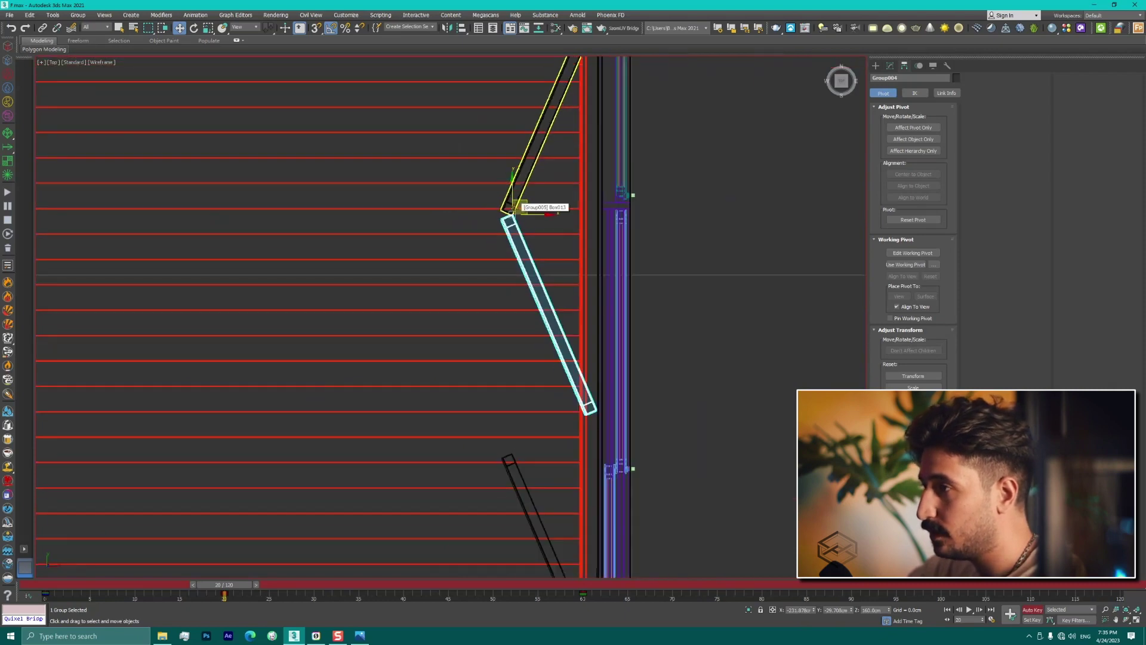
Step: Rotate the door group 5° about Z, then rewind to frame 0 in Perspective
key("e")
left_click_drag(538, 192, 539, 194)
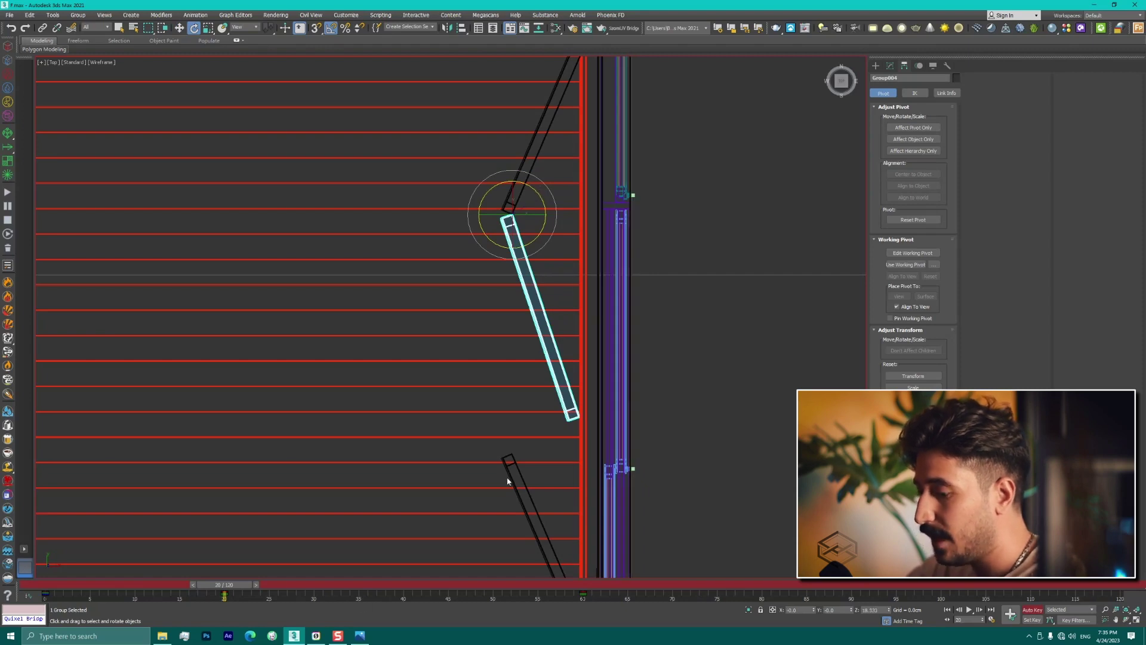
key("p")
left_click_drag(226, 585, 48, 585)
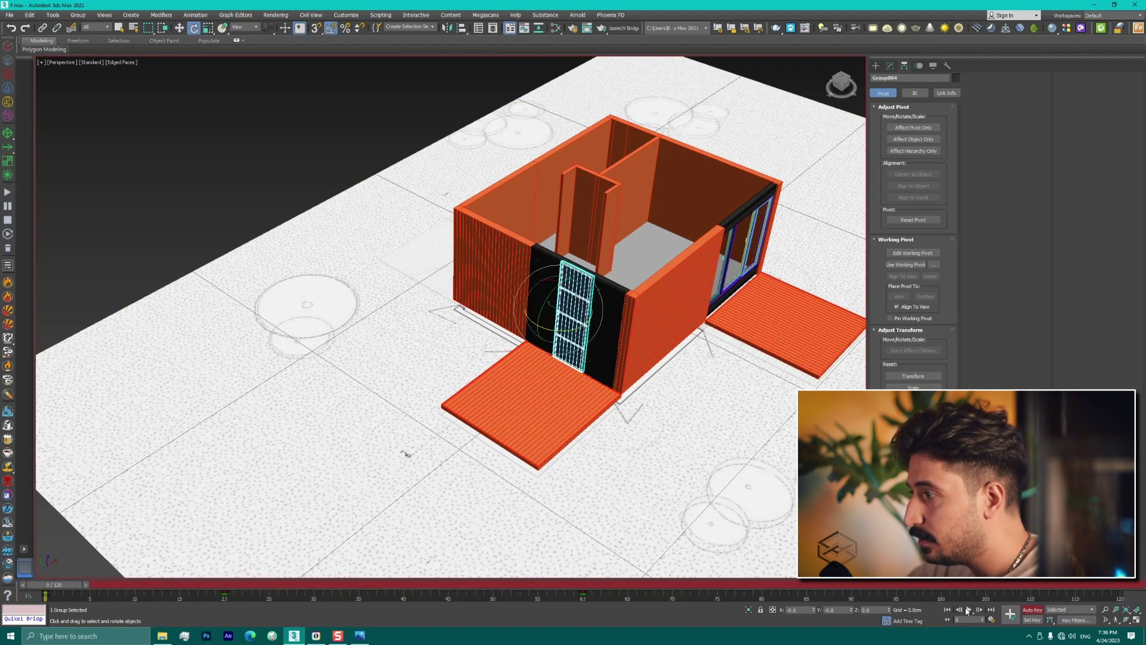
Step: Play and stop the door animation, then set the time slider to frame 40
left_click(968, 609)
left_click(969, 610)
key("e")
left_click_drag(599, 584, 441, 599)
left_click_drag(377, 592, 406, 593)
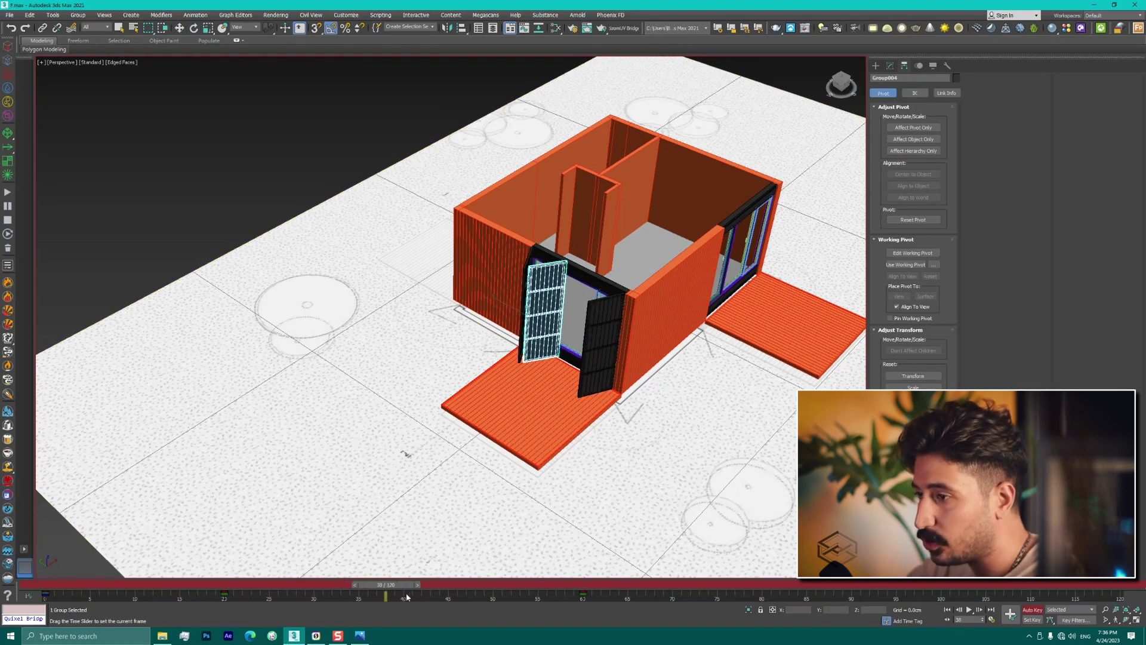
Step: Zoom in on the grille door and black panel in Top view with Move active
key("e")
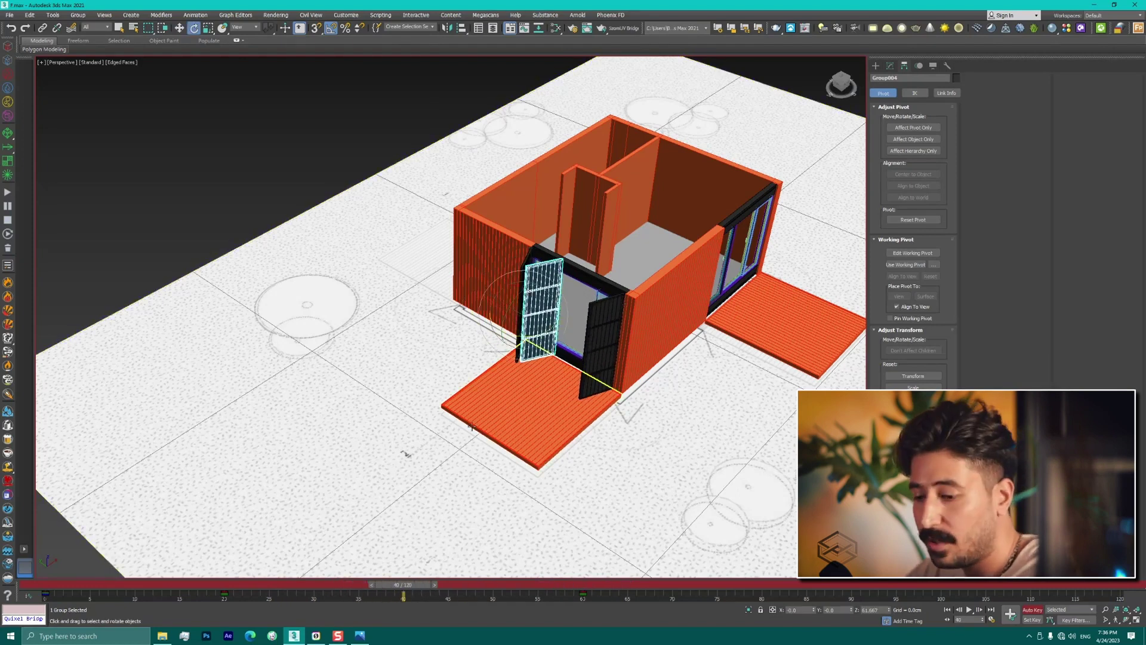
key("t")
scroll(492, 116, "up", 3)
key("w")
middle_click_drag(264, 85, 425, 304)
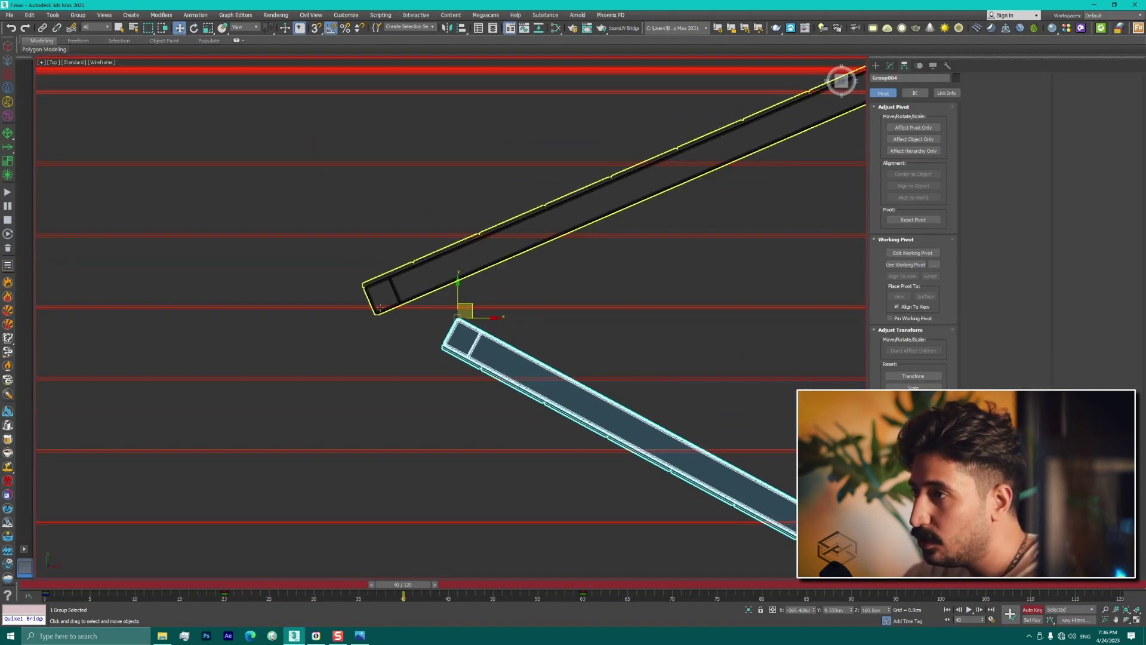
Step: At frame 40, butt the grille door against the black panel's corner and rotate it -5° on Z
scroll(472, 314, "up", 3)
left_click_drag(508, 309, 346, 302)
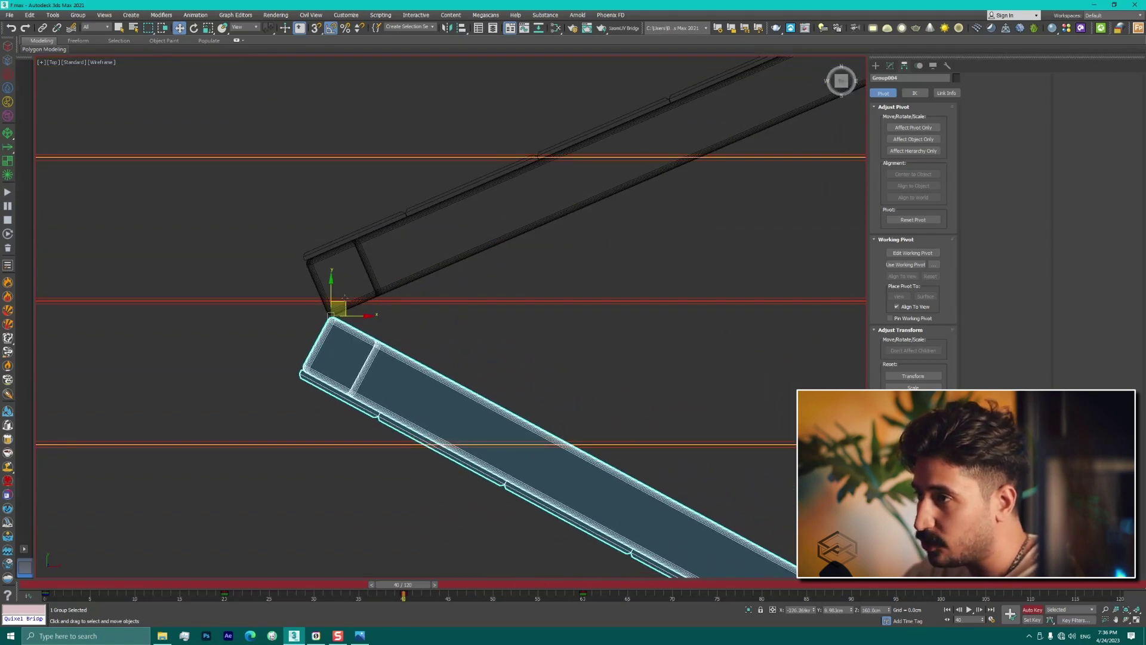
scroll(324, 318, "up", 3)
scroll(325, 271, "down", 3)
scroll(342, 177, "down", 2)
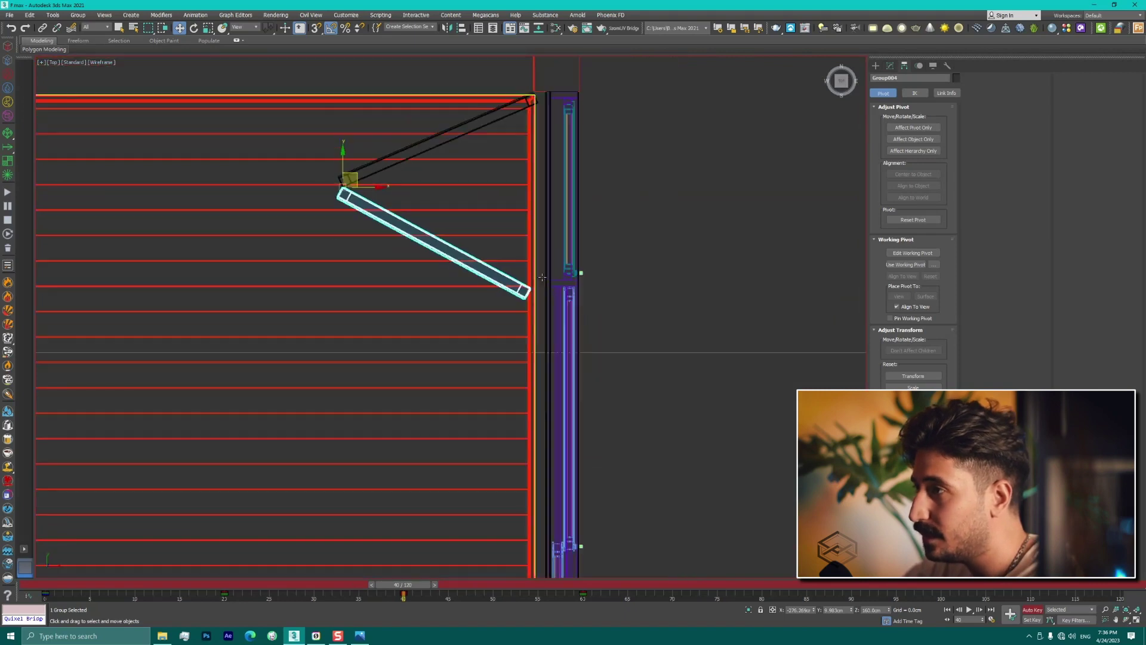
scroll(525, 293, "up", 3)
scroll(655, 255, "up", 2)
scroll(677, 288, "down", 4)
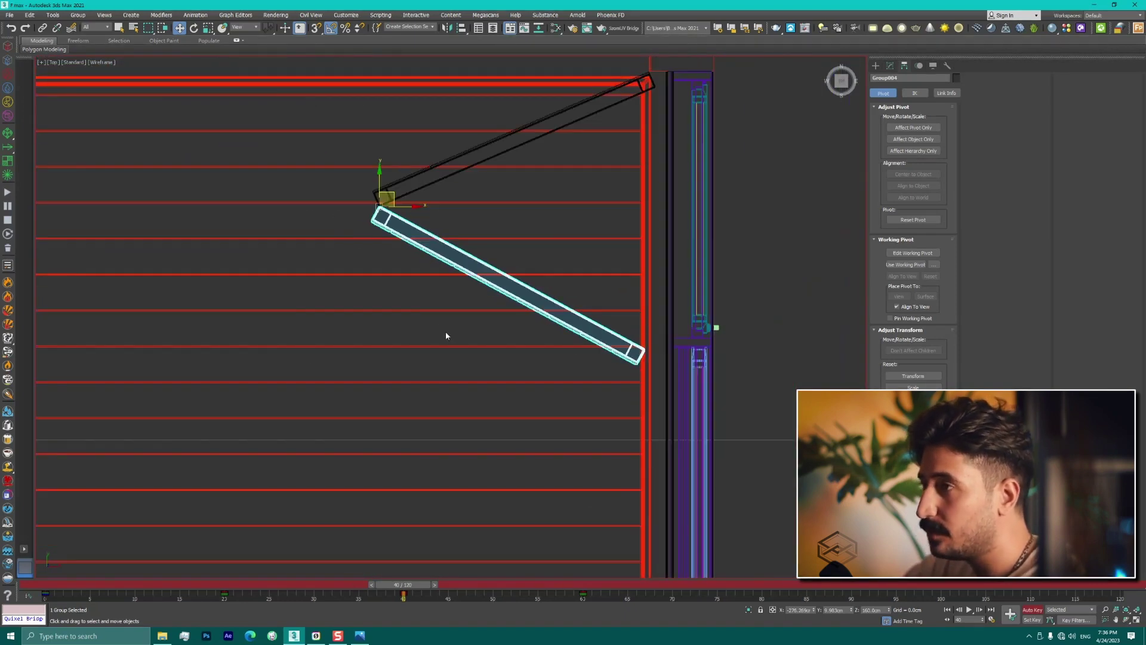
left_click_drag(410, 192, 411, 196)
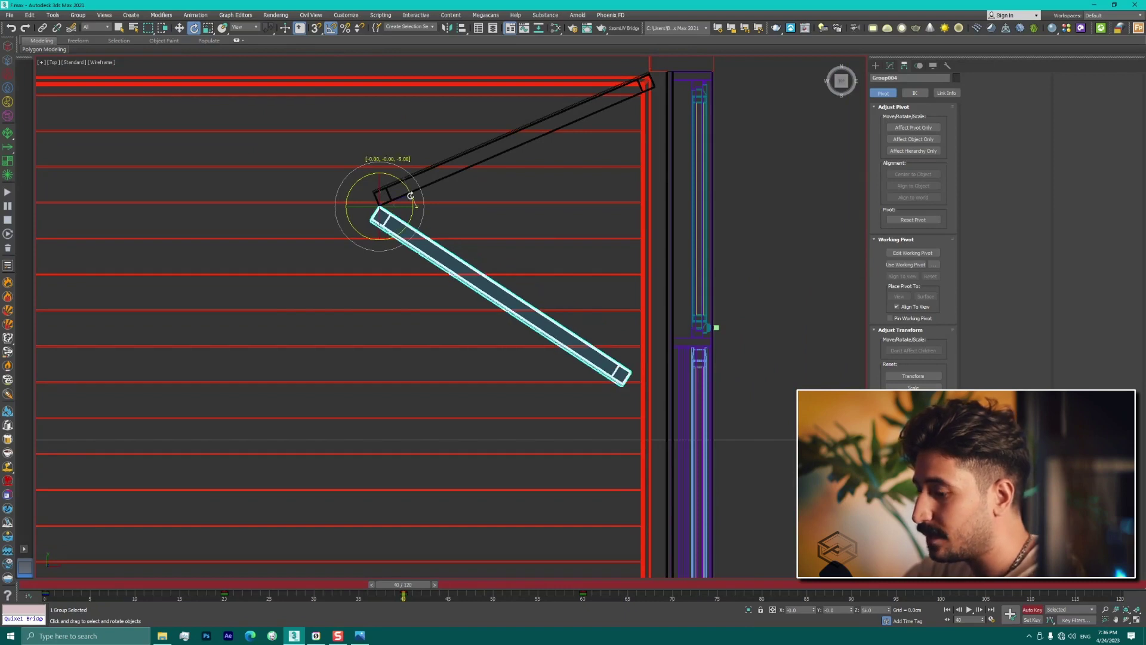
key("super+shift")
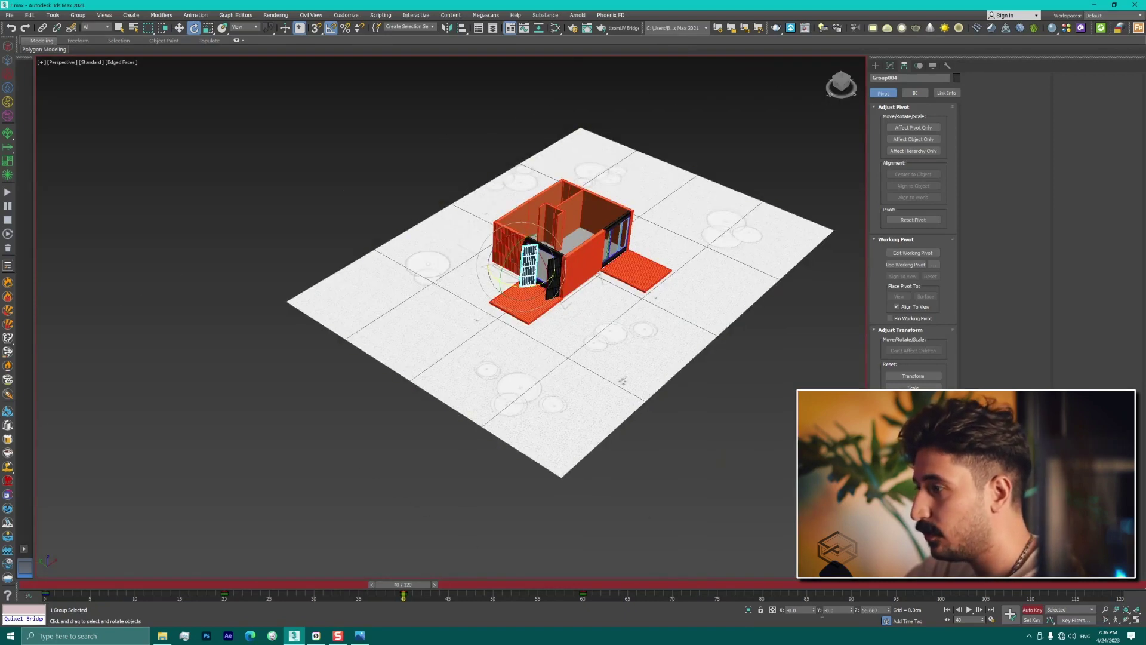
Step: Scrub to frame 12, zoom extents, play and stop the swing, then rewind near the start
left_click_drag(403, 585, 171, 586)
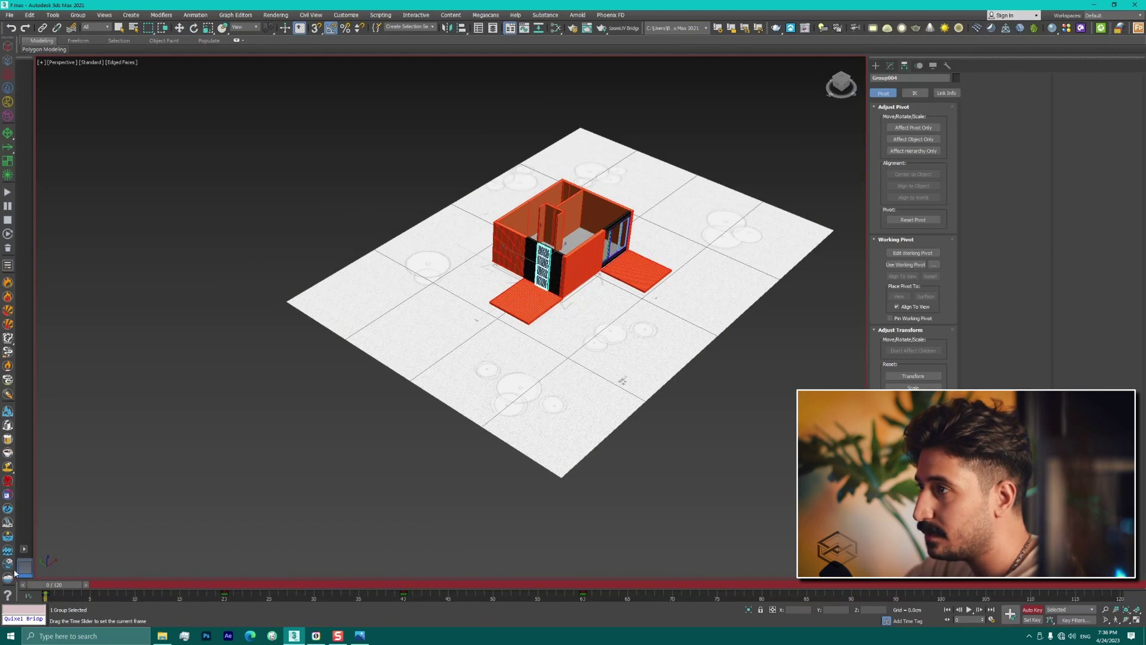
key("z")
key("e")
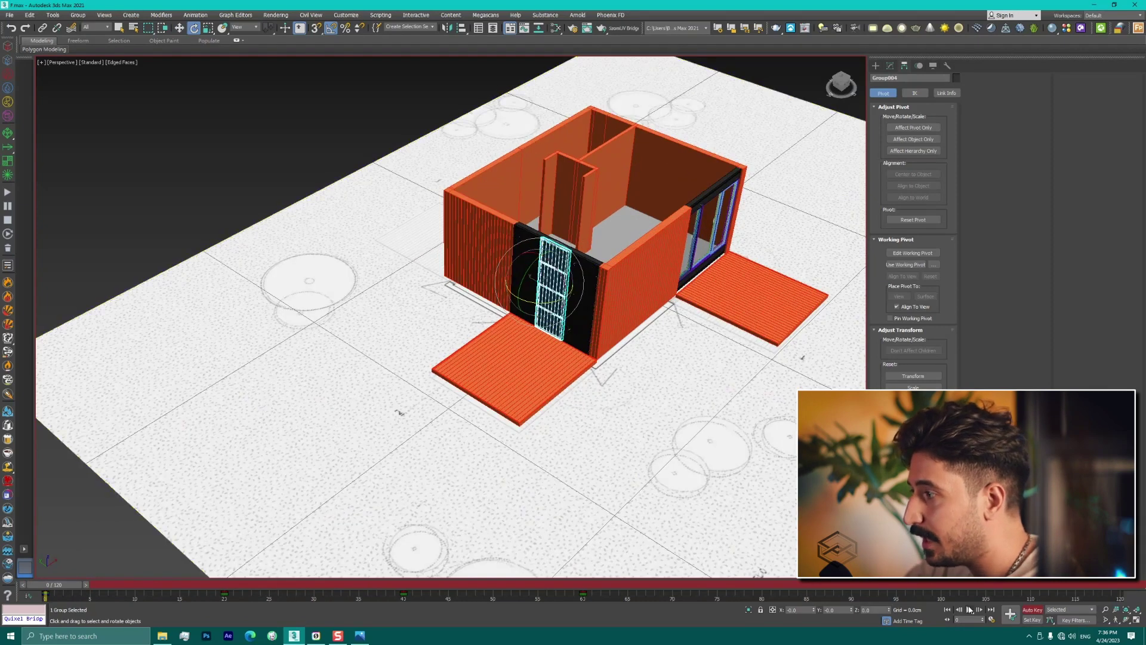
left_click(970, 609)
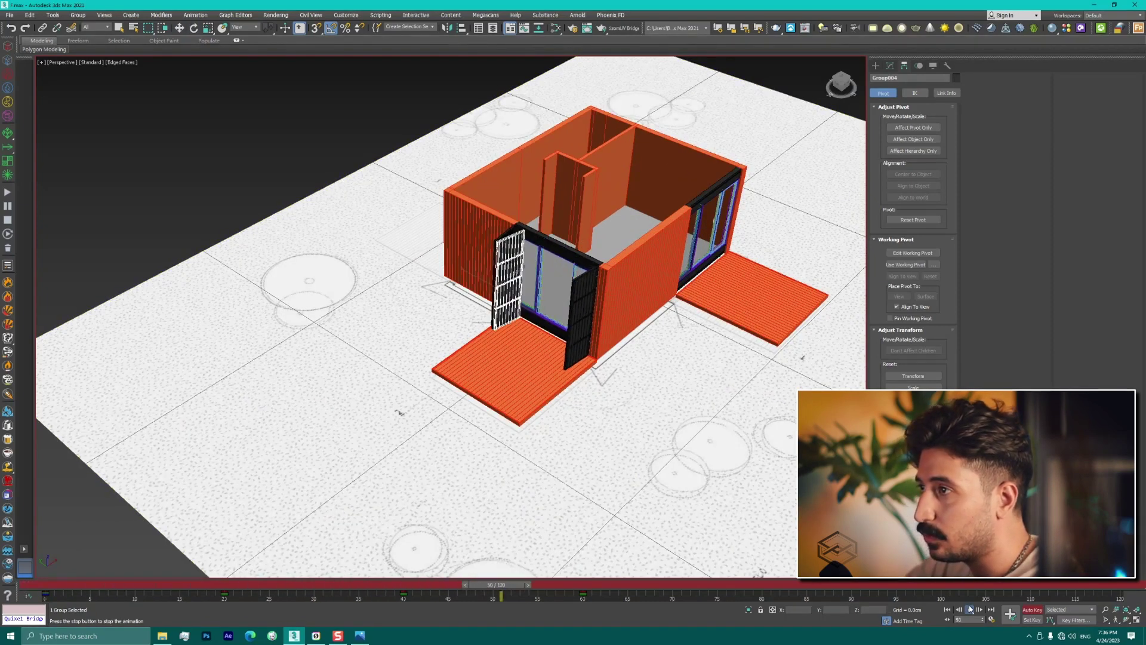
left_click(970, 610)
mouse_move(625, 585)
left_mouse_down()
mouse_move(87, 594)
mouse_move(464, 589)
mouse_move(301, 585)
left_mouse_up()
key("e")
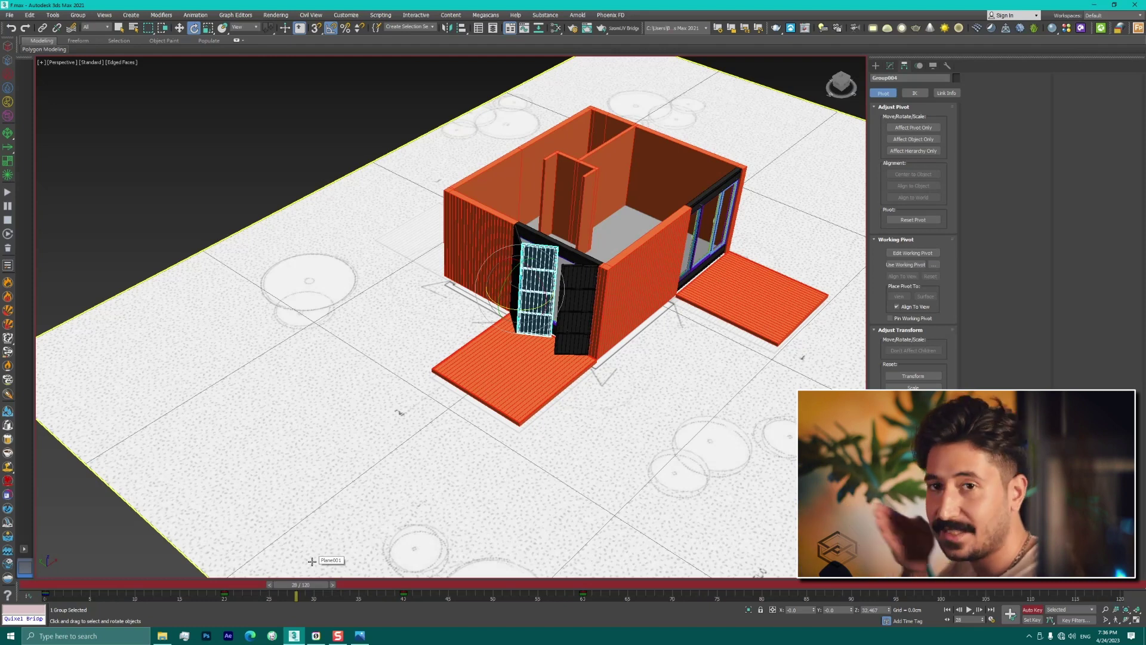
Step: Switch to Top view and rewind the timeline to frame 0
scroll(555, 257, "up", 1)
scroll(555, 257, "up", 2)
scroll(555, 256, "up", 2)
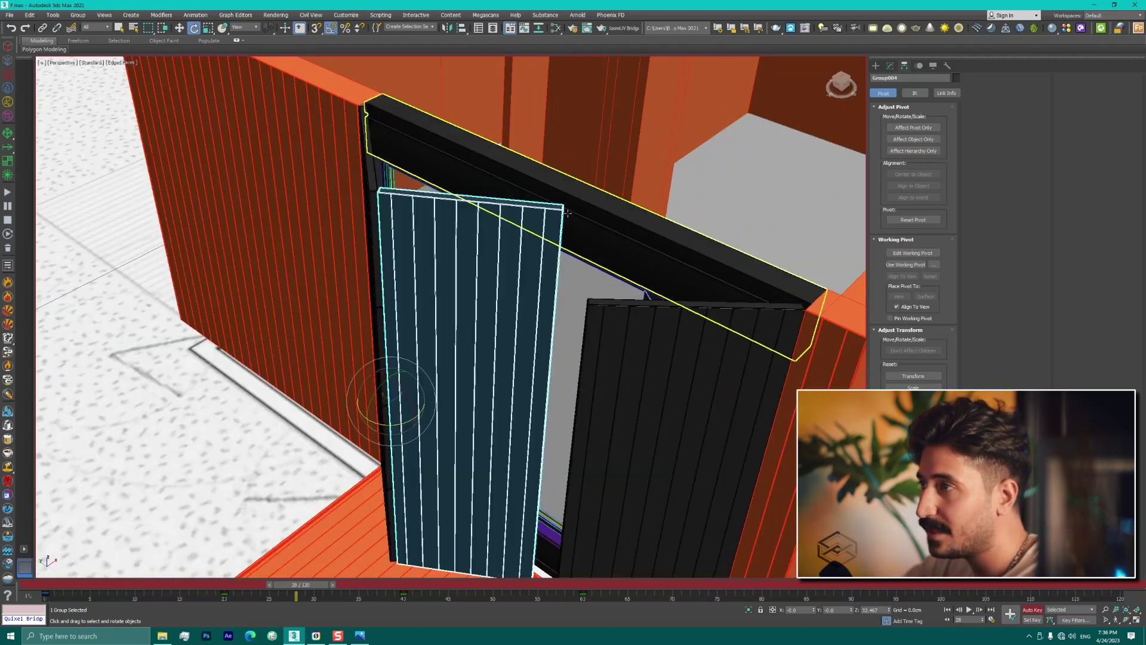
scroll(567, 212, "up", 2)
scroll(567, 213, "up", 2)
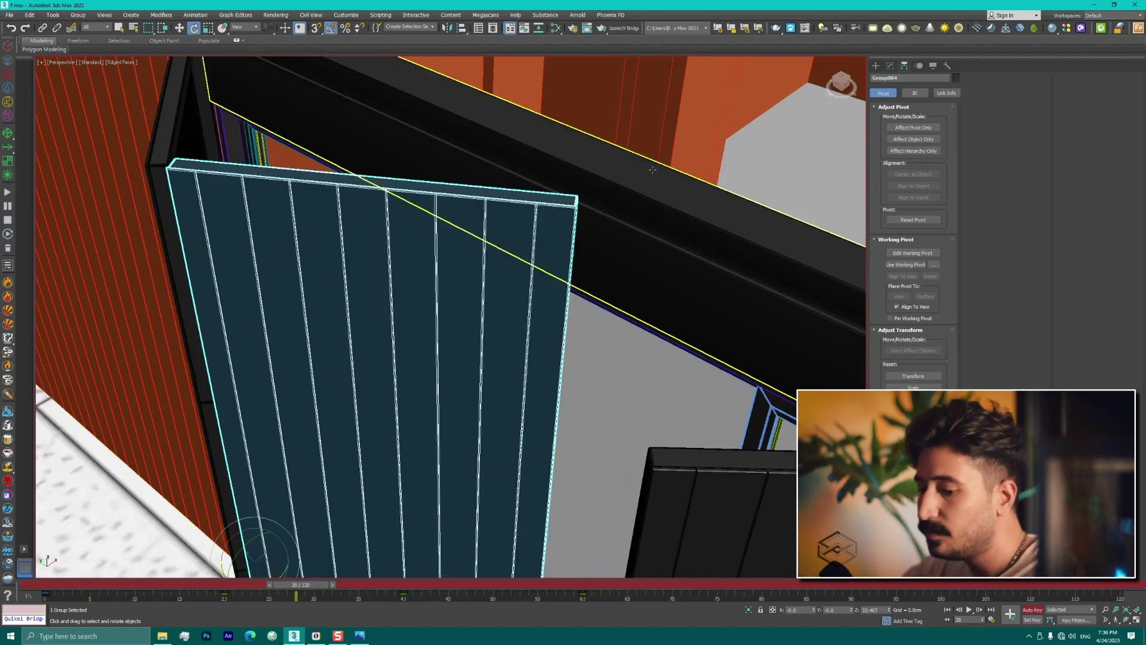
key("t")
scroll(526, 227, "down", 3)
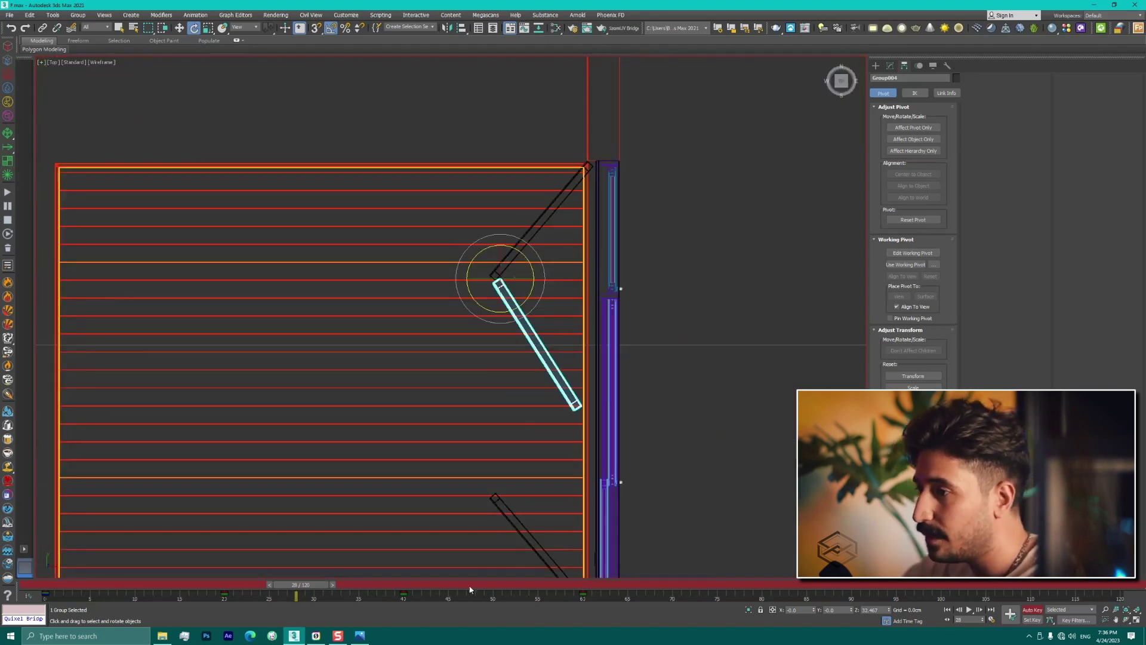
left_click_drag(300, 585, 43, 596)
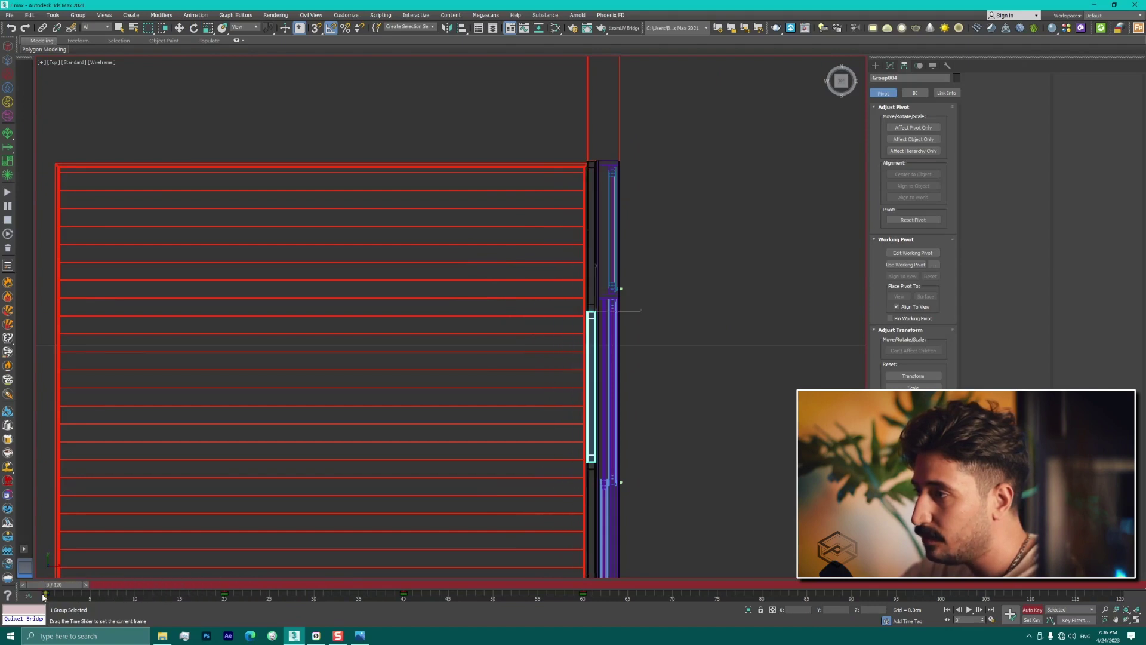
key("e")
scroll(600, 472, "up", 2)
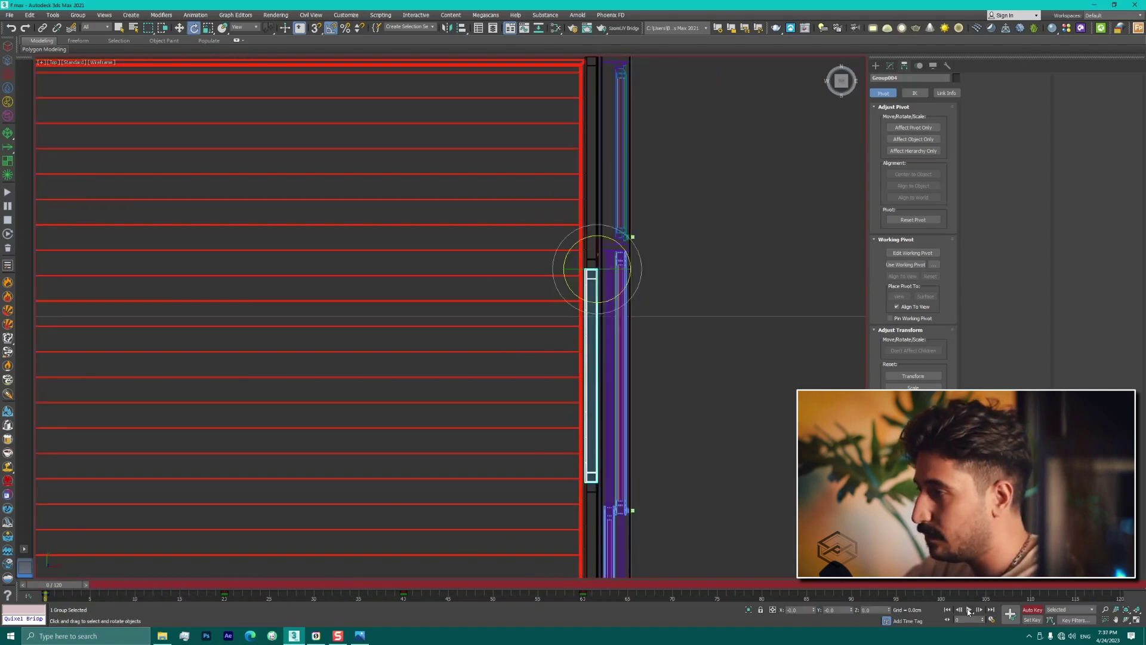
Step: Play and stop the door animation, then jump to frame 40
left_click(969, 609)
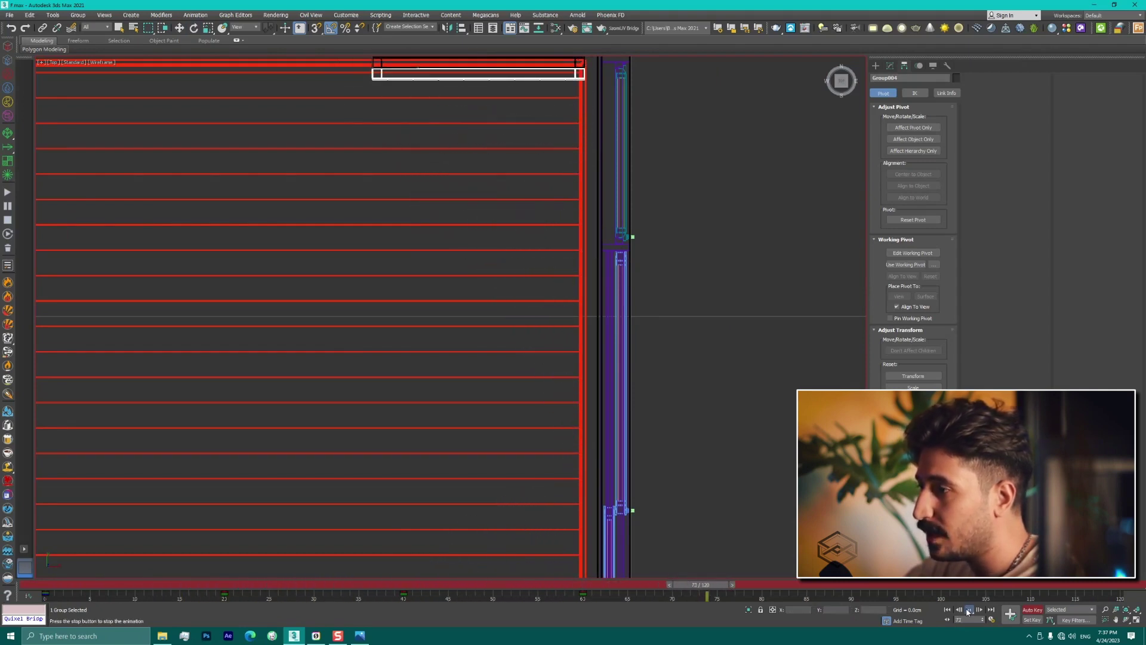
left_click(969, 610)
key("e")
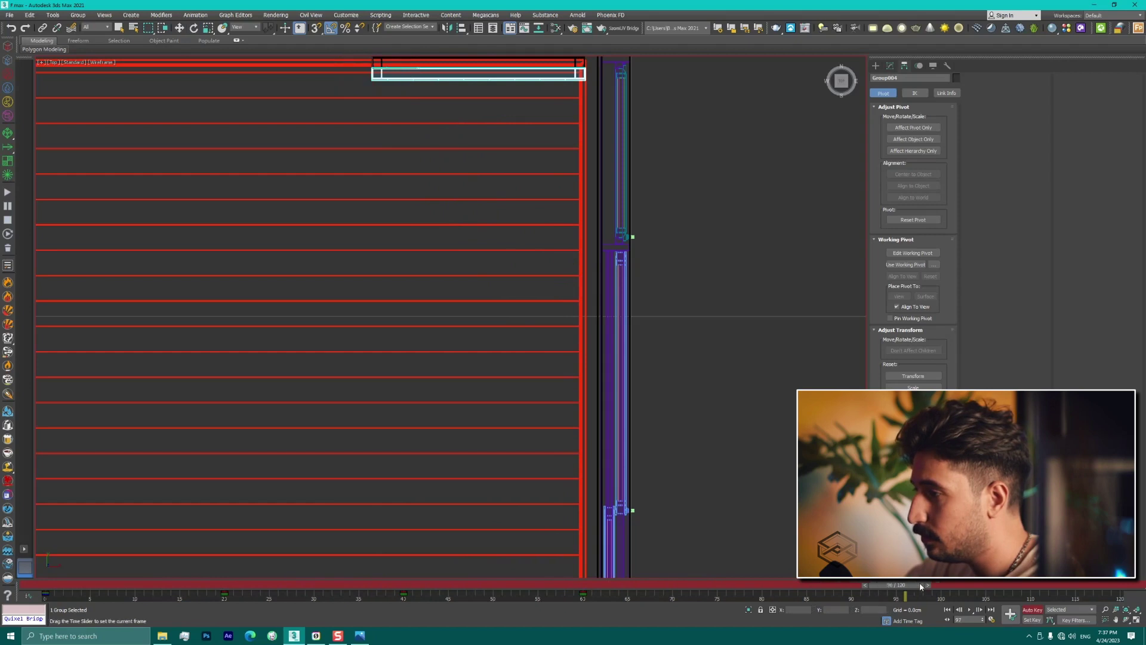
left_click_drag(920, 586, 427, 579)
Step: Rotate the grille door +5° on Z at frame 40, then rewind to frame 0
key("e")
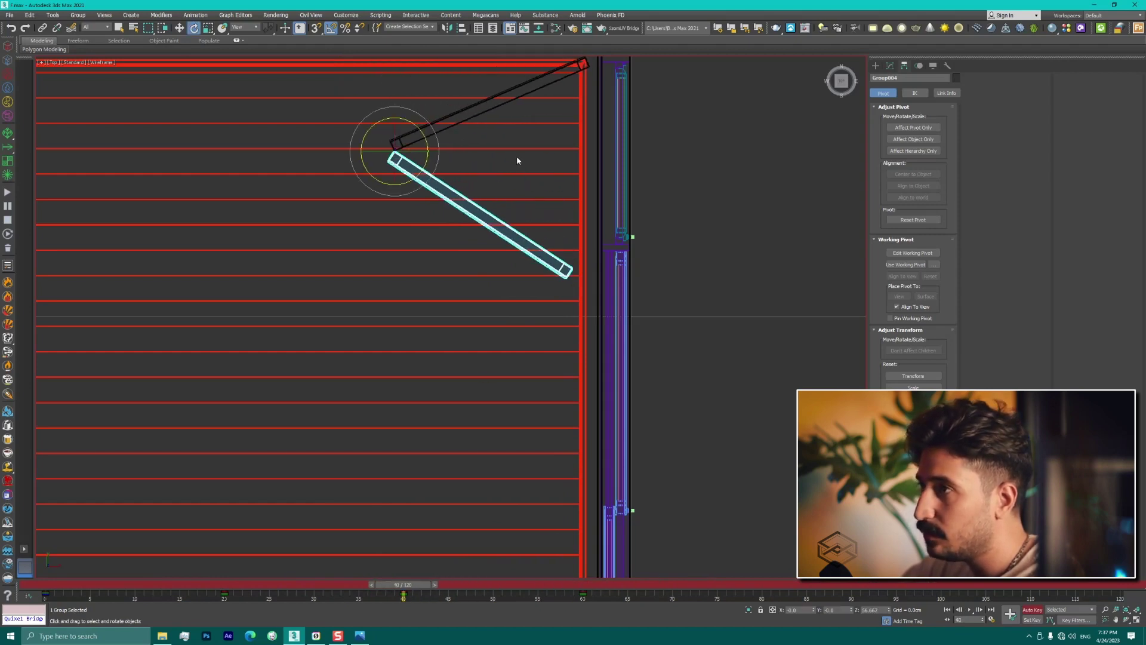
scroll(406, 138, "up", 3)
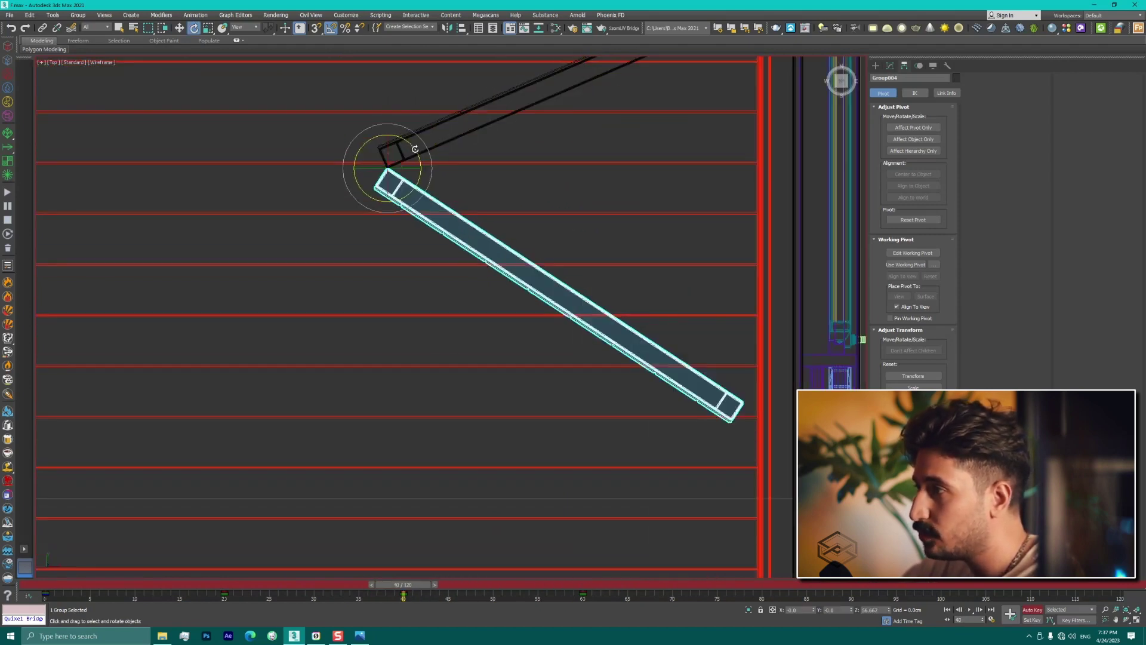
left_click_drag(415, 148, 415, 147)
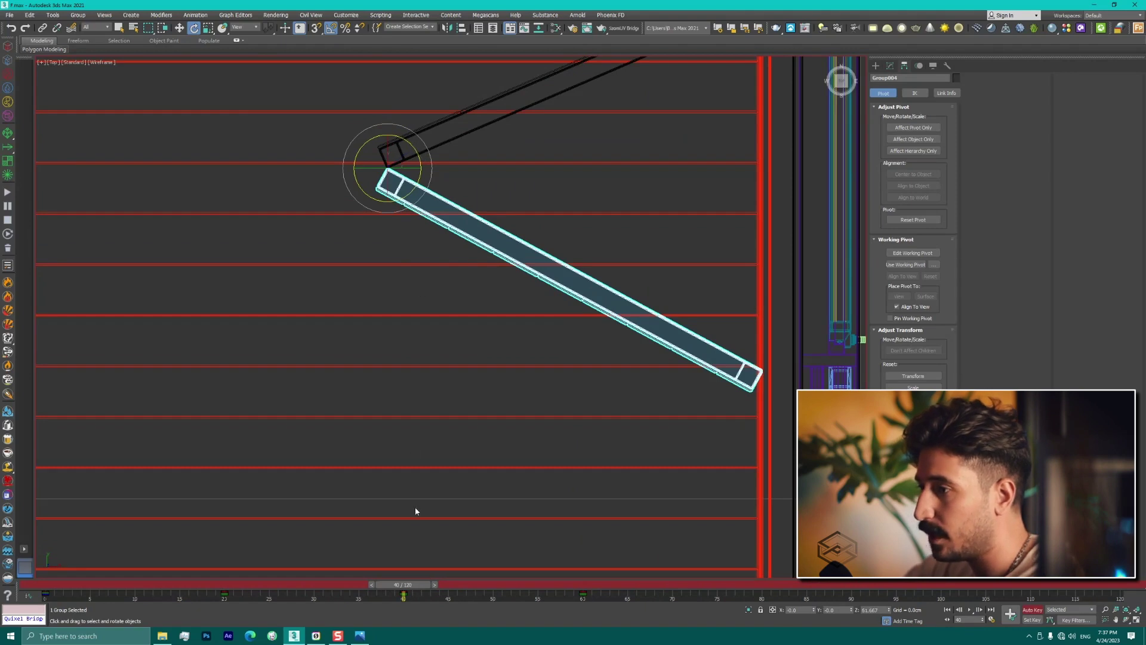
left_click_drag(412, 586, 55, 585)
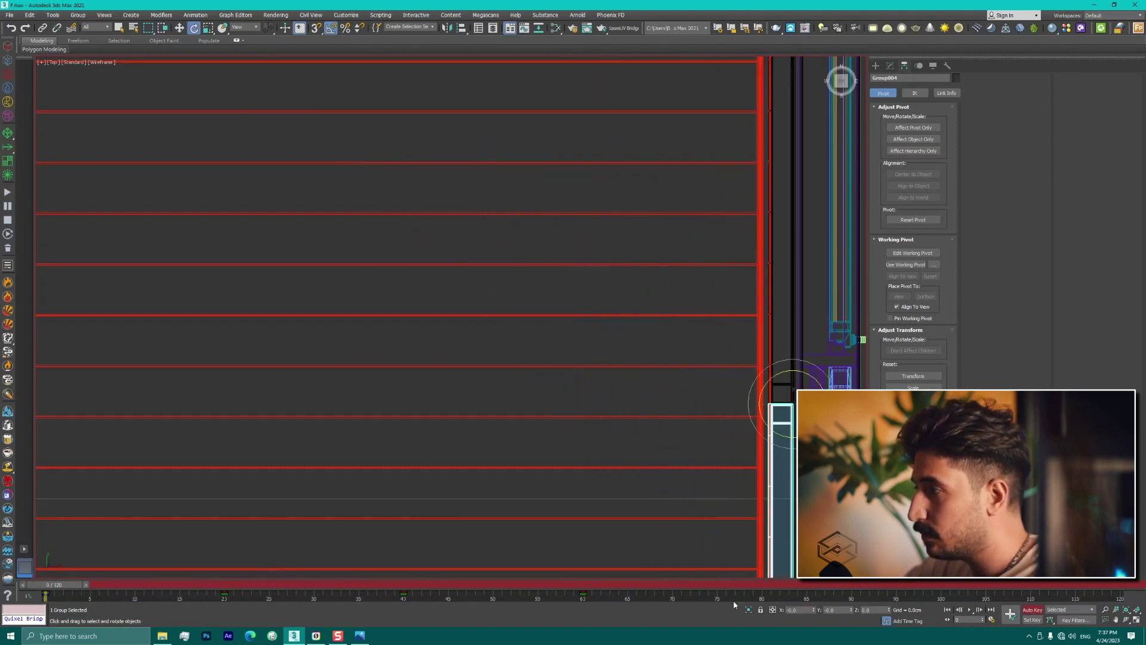
Step: Zoom out on the house, play and stop the animation, turn Auto Key off, and rewind to 0
key("shift+z")
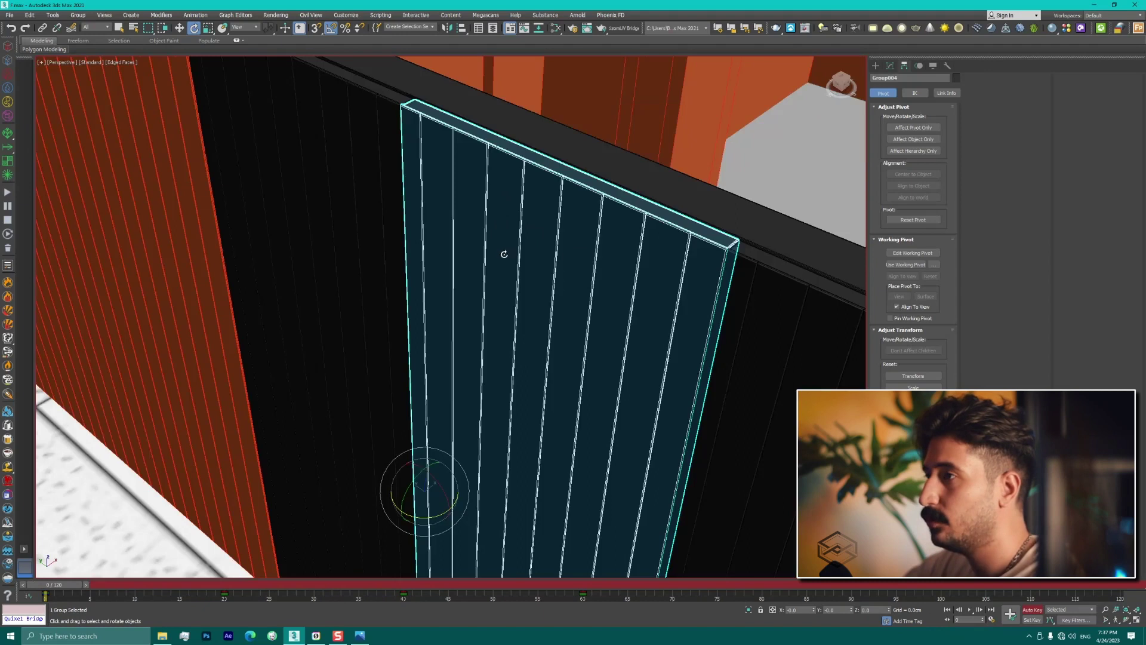
key("shift+z")
key("shift+z")
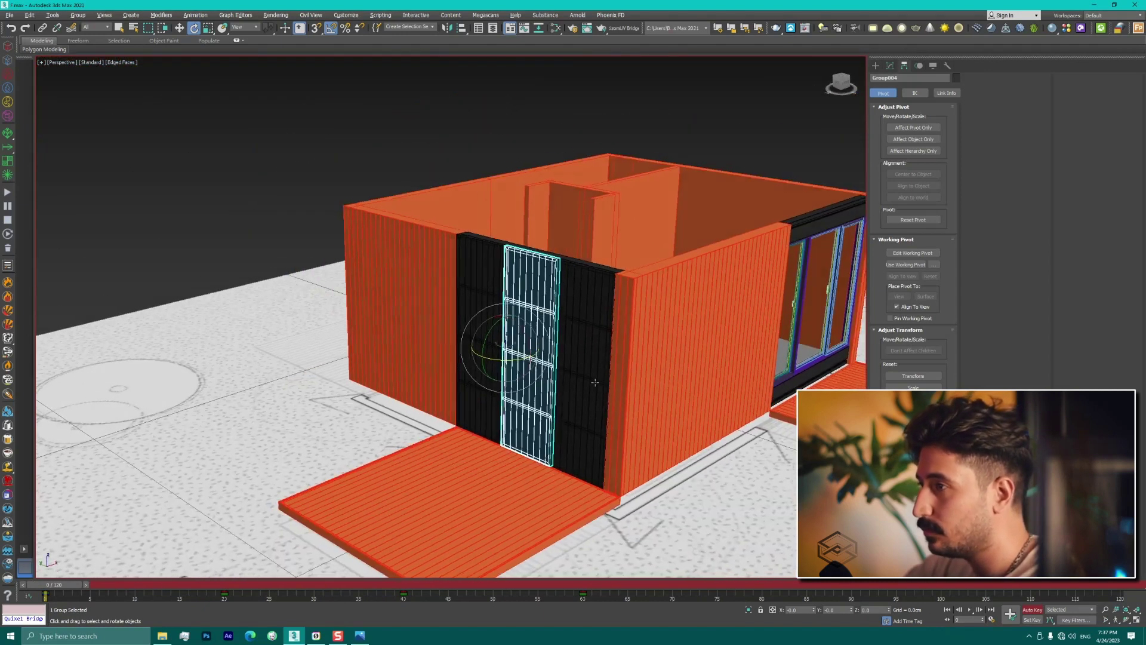
left_click(970, 610)
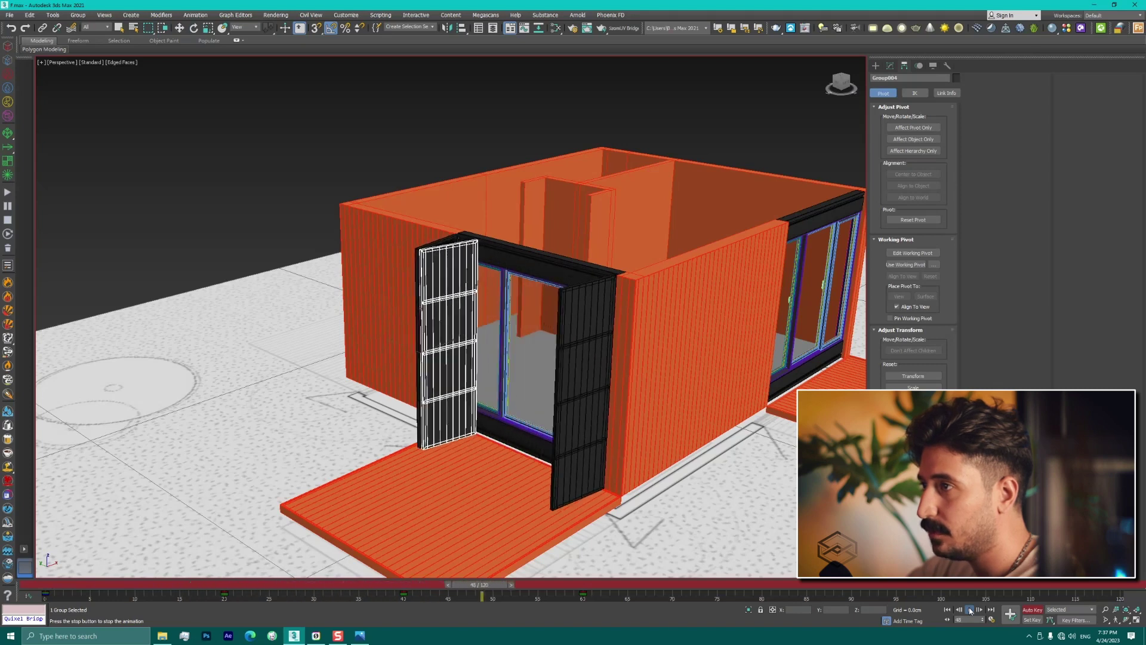
left_click(970, 610)
key("e")
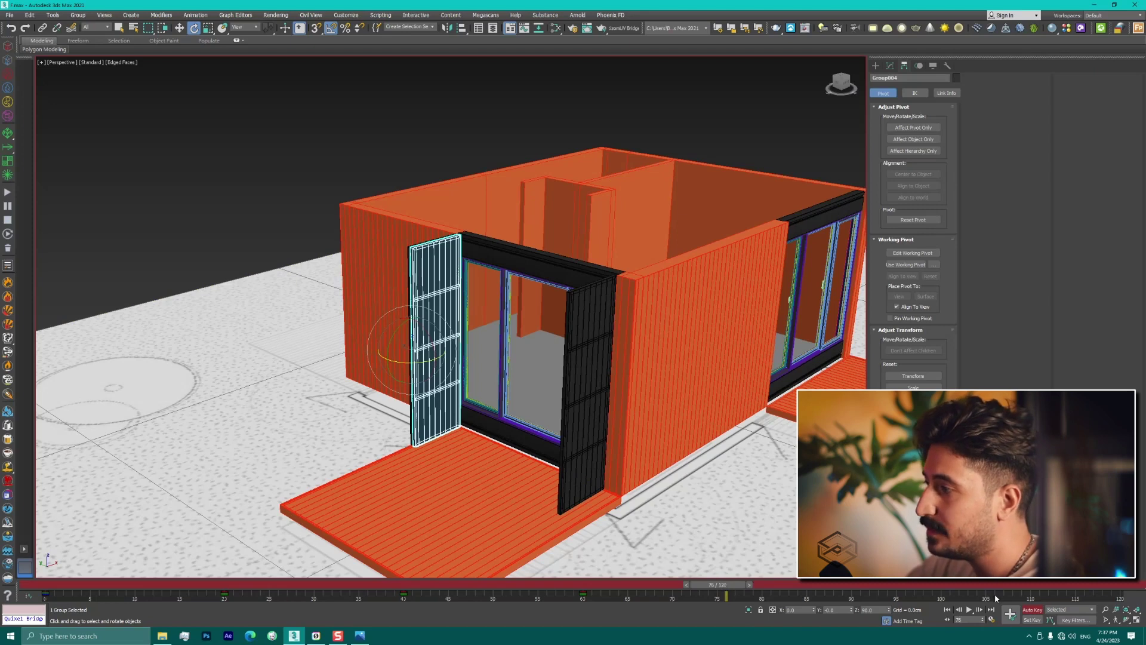
left_click(1028, 610)
left_click_drag(733, 586, 46, 586)
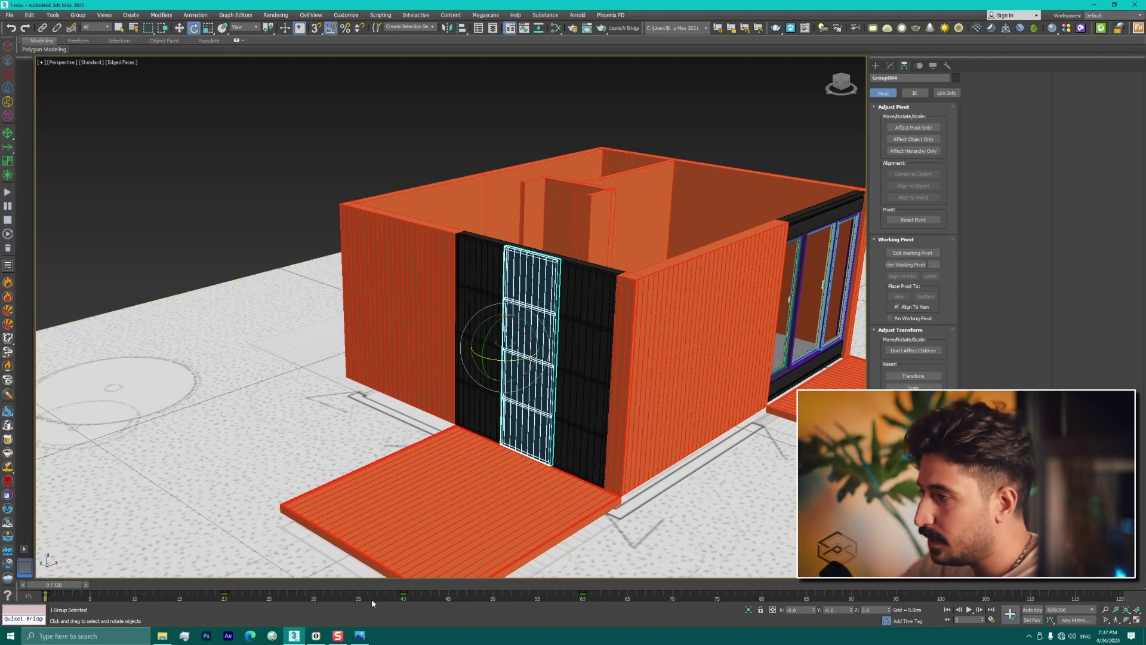
Step: Play the finished animation, stop at frame 75, and step back to frame 65
left_click(969, 612)
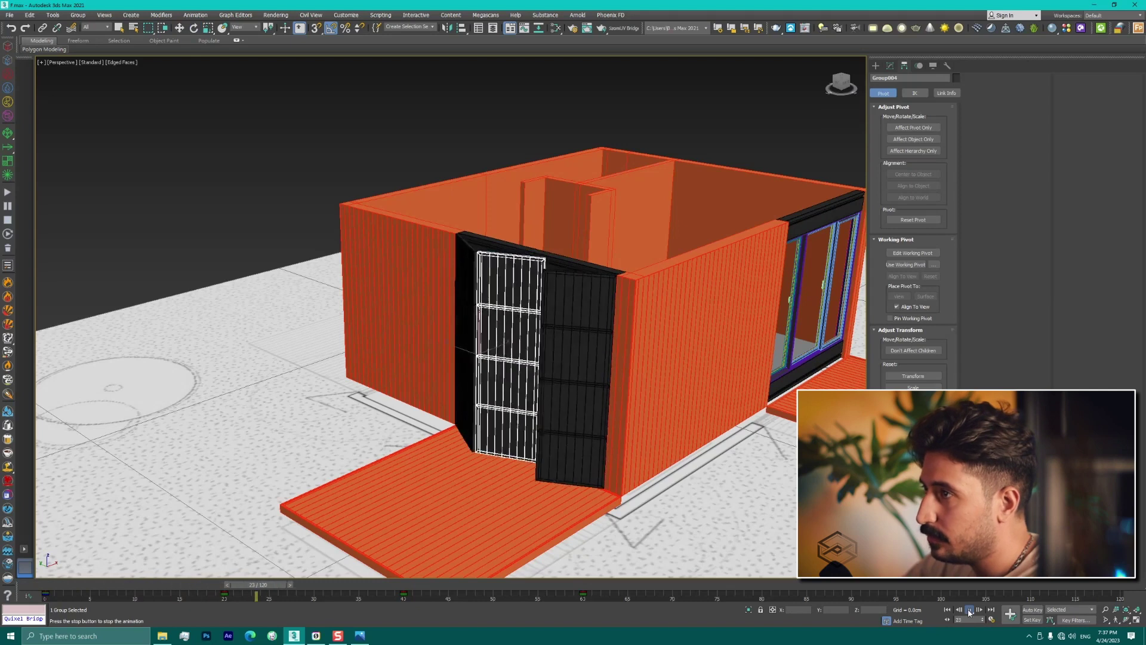
left_click(970, 612)
key("e")
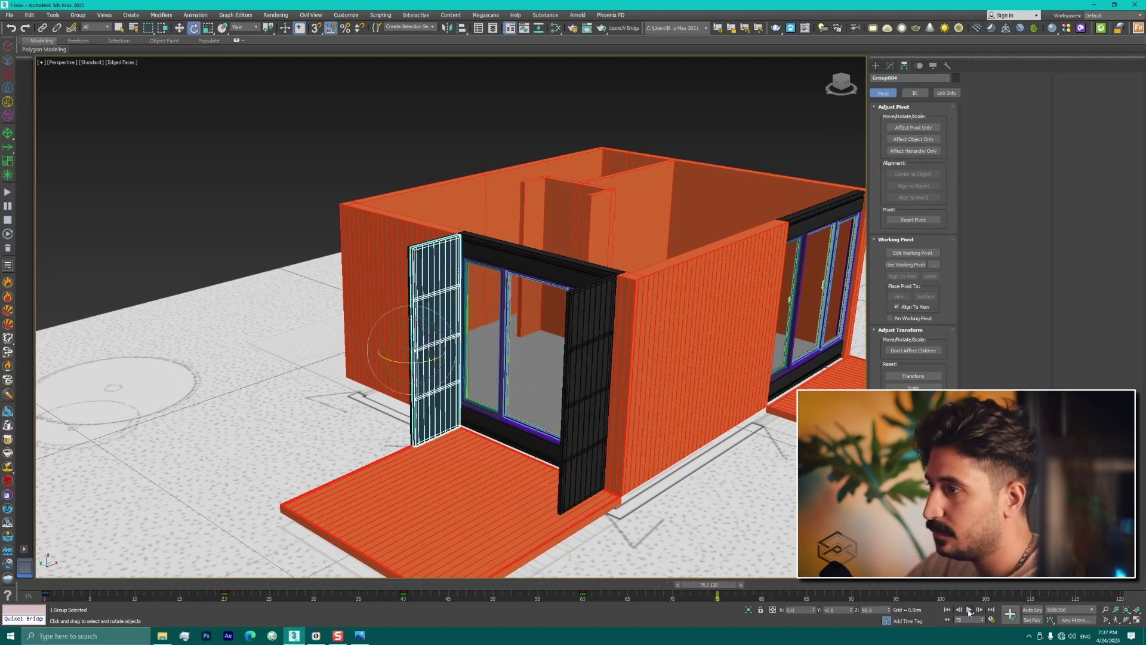
left_click_drag(713, 586, 626, 588)
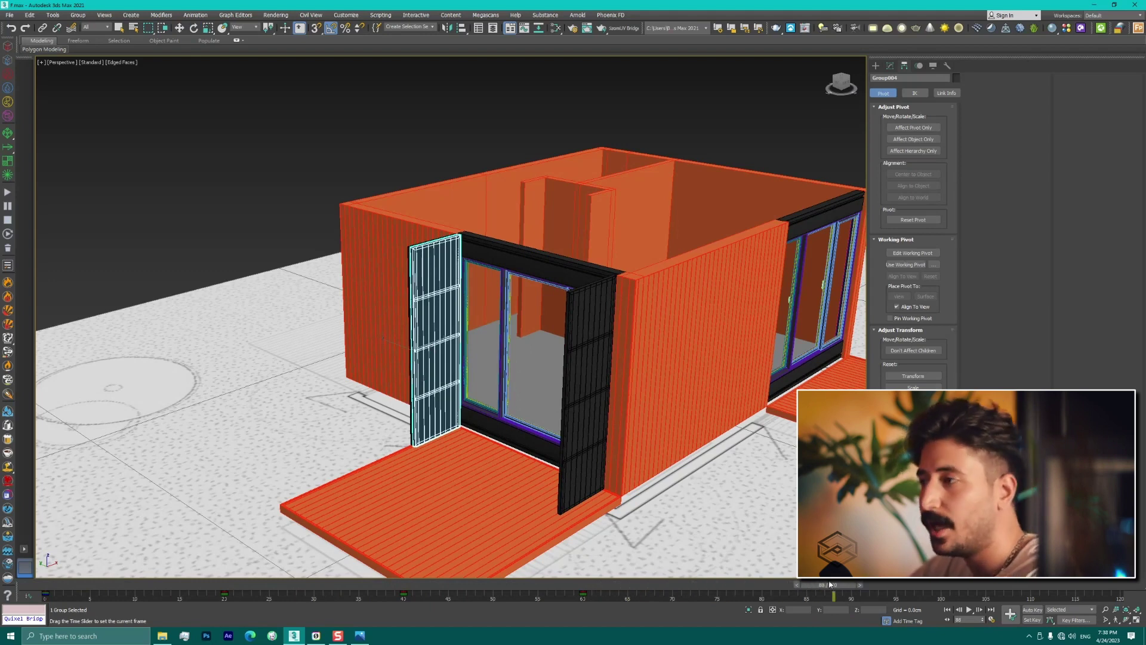
Step: Set the right grille door's Z rotation to 0, then key it at 90° at frame 120 with Auto Key on
left_click(589, 446)
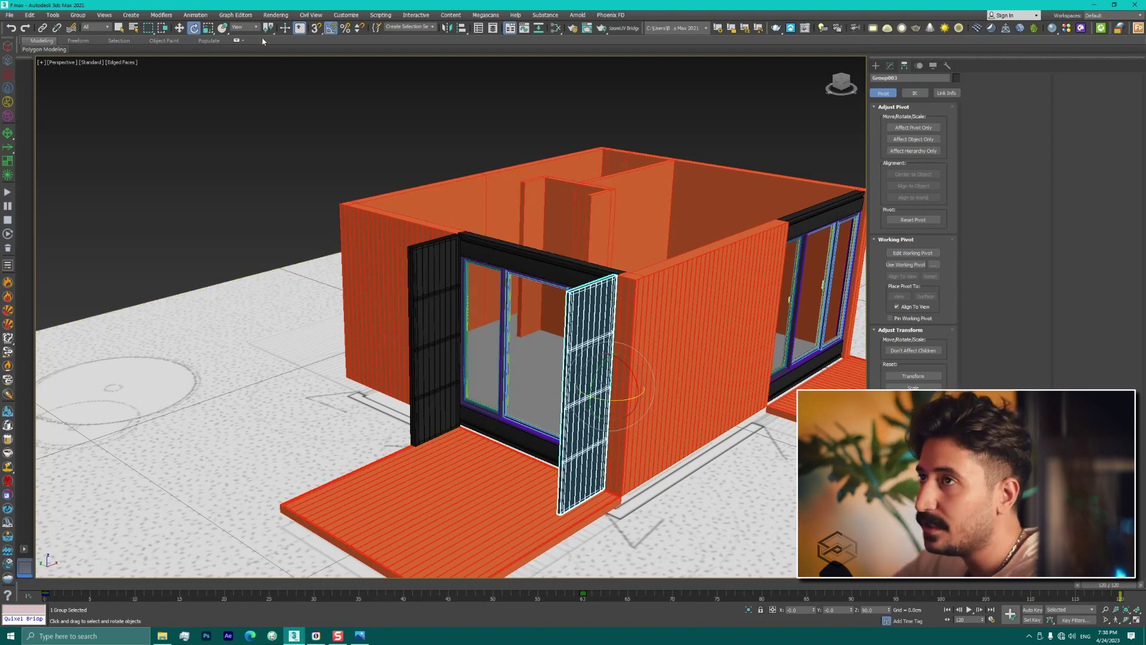
right_click(194, 27)
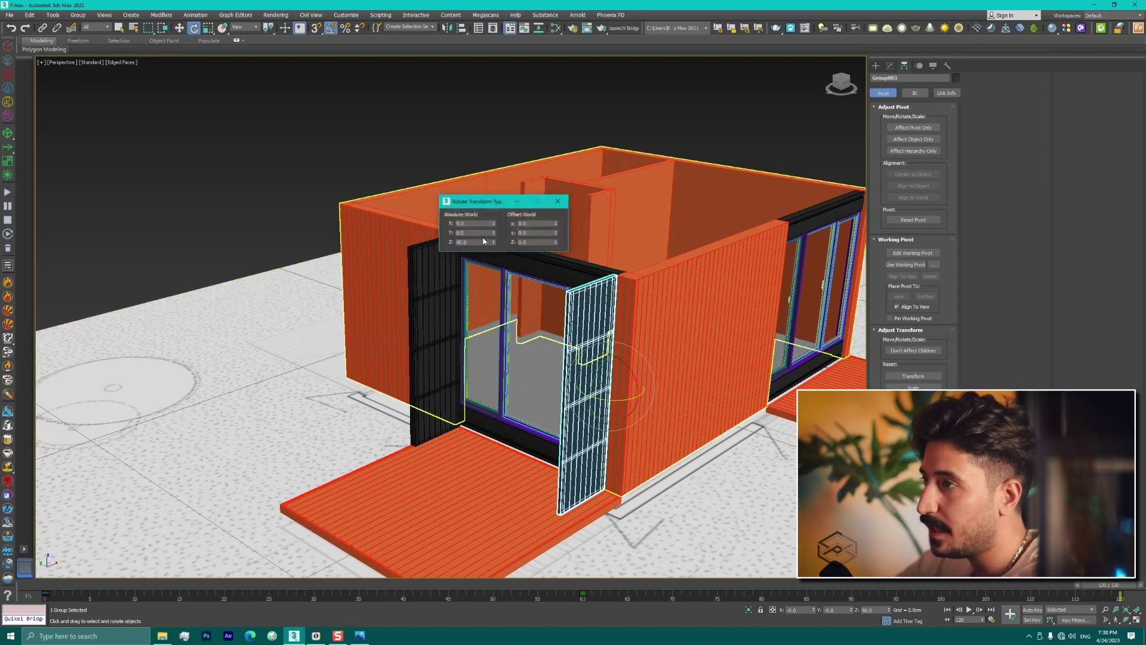
type("0")
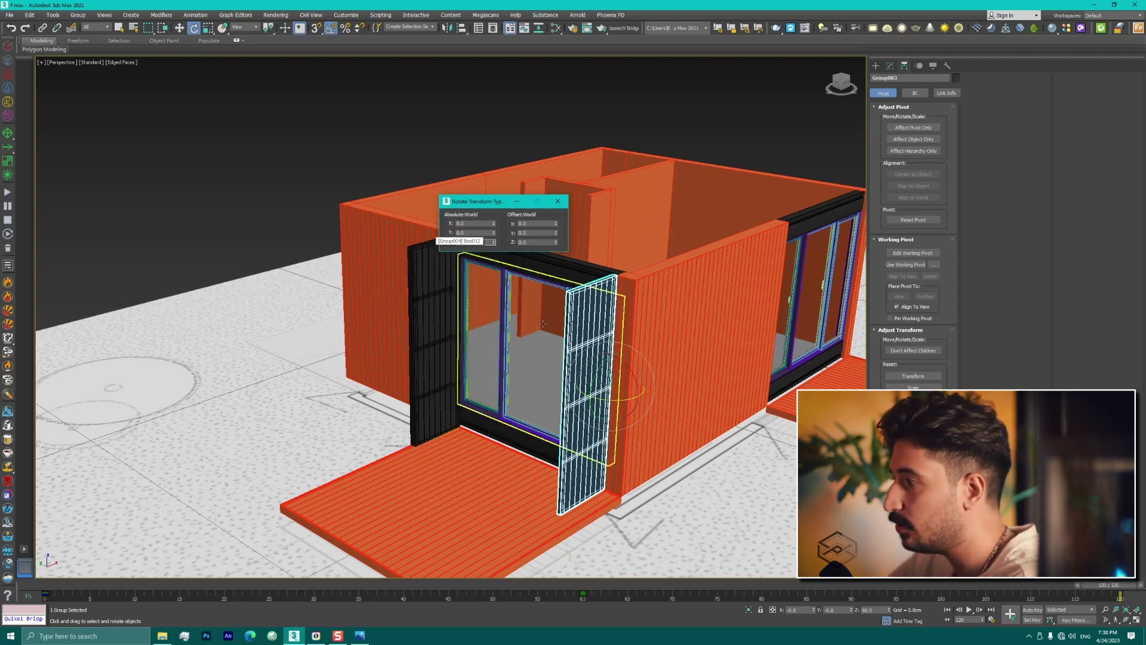
left_click(1032, 615)
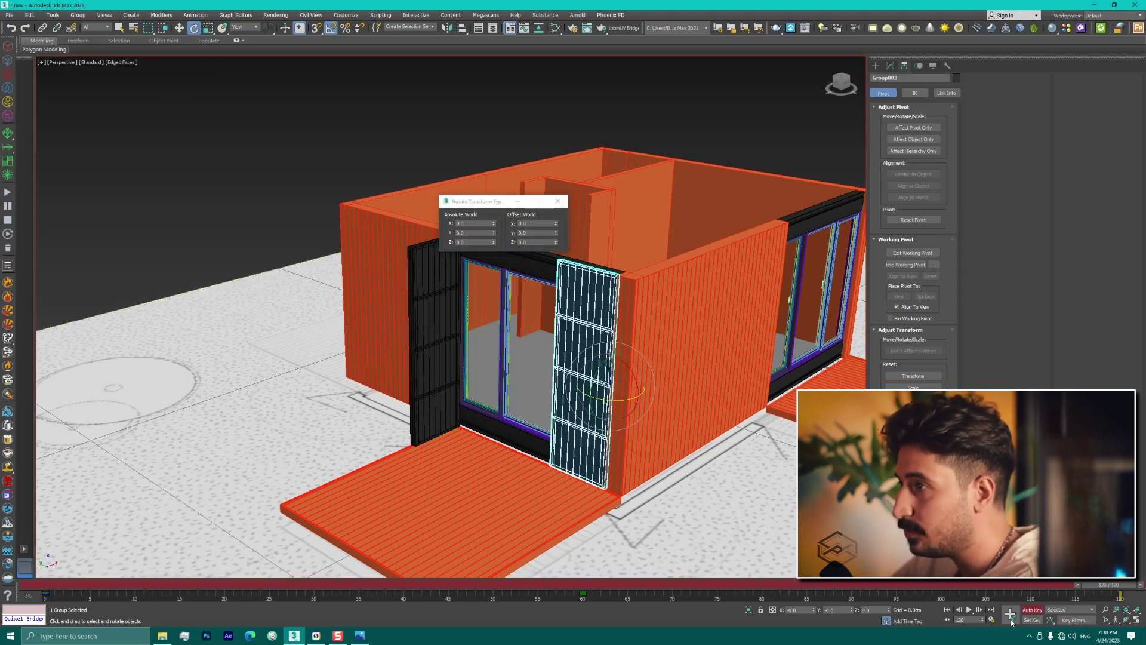
left_click(556, 202)
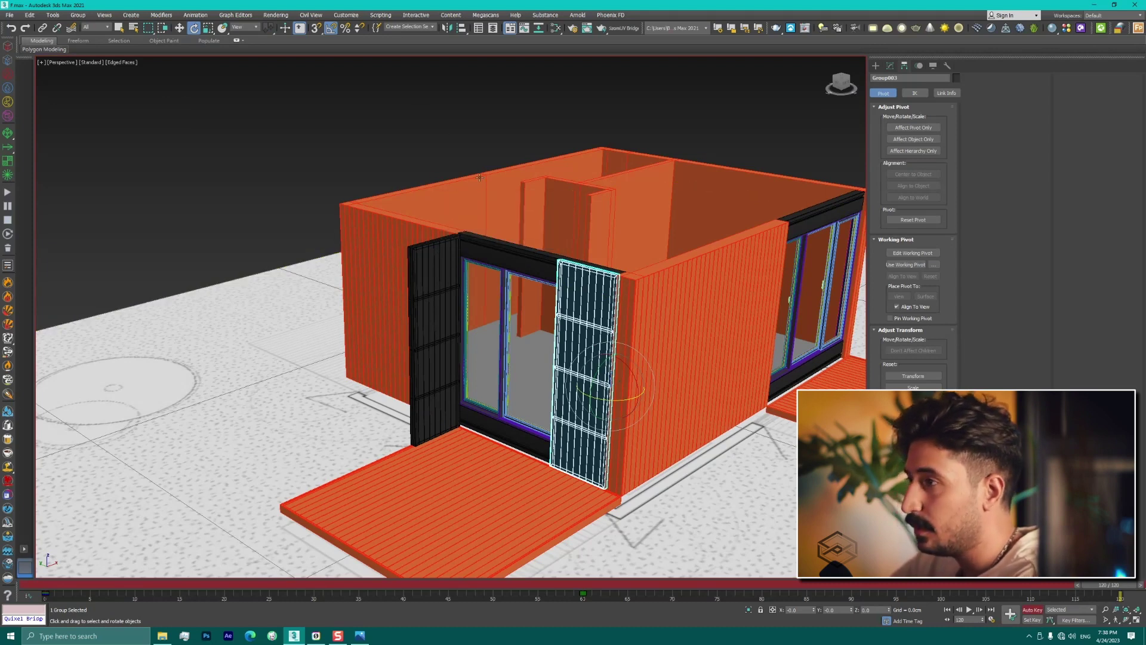
type("90")
key("Return")
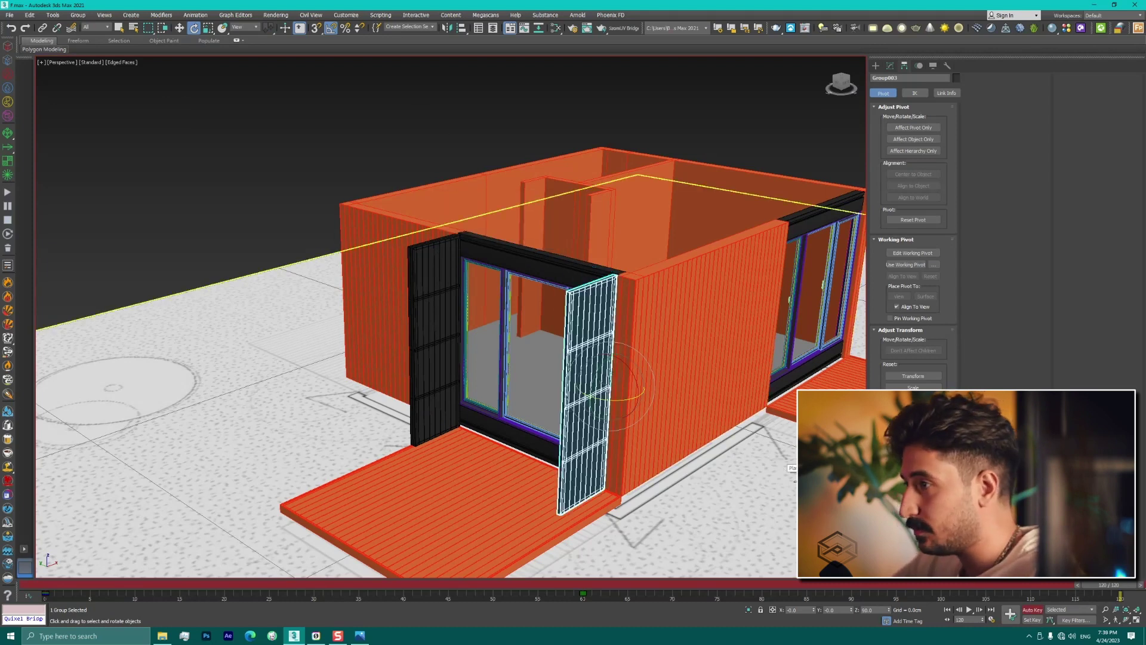
Step: Select the left door (Group004) and scrub frames 30–56 in Top view to check its swing
left_click(435, 341)
mouse_move(1120, 584)
left_mouse_down()
mouse_move(476, 580)
mouse_move(331, 558)
mouse_move(610, 558)
left_mouse_up()
left_click_drag(684, 554, 376, 547)
key("e")
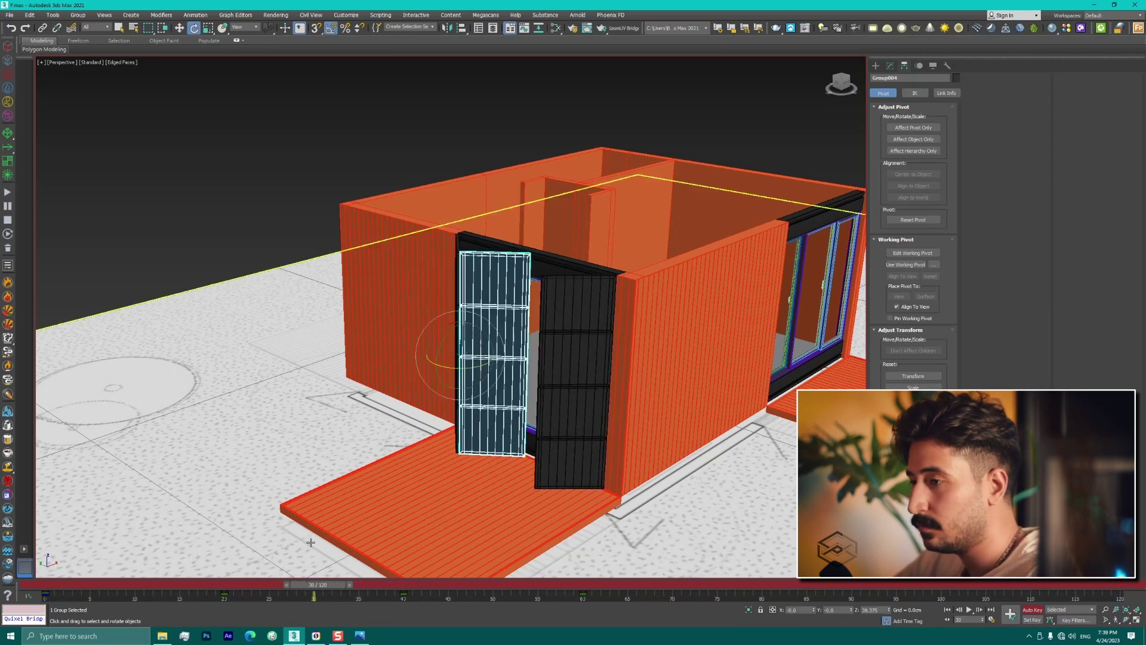
key("t")
left_click_drag(328, 588, 548, 582)
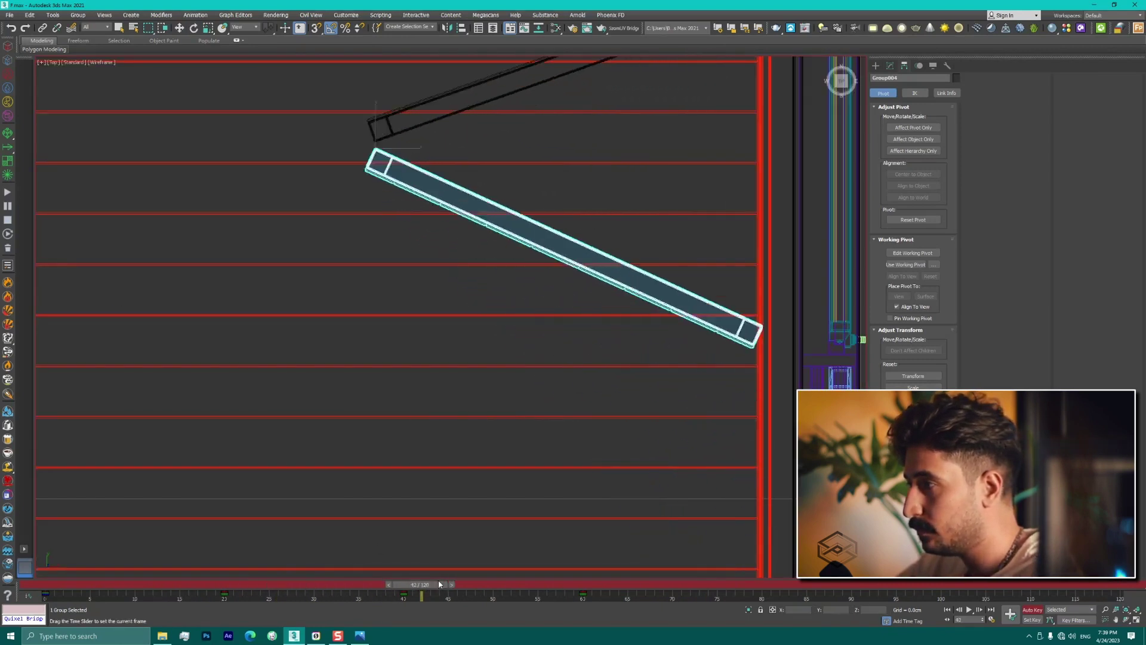
key("shift+z")
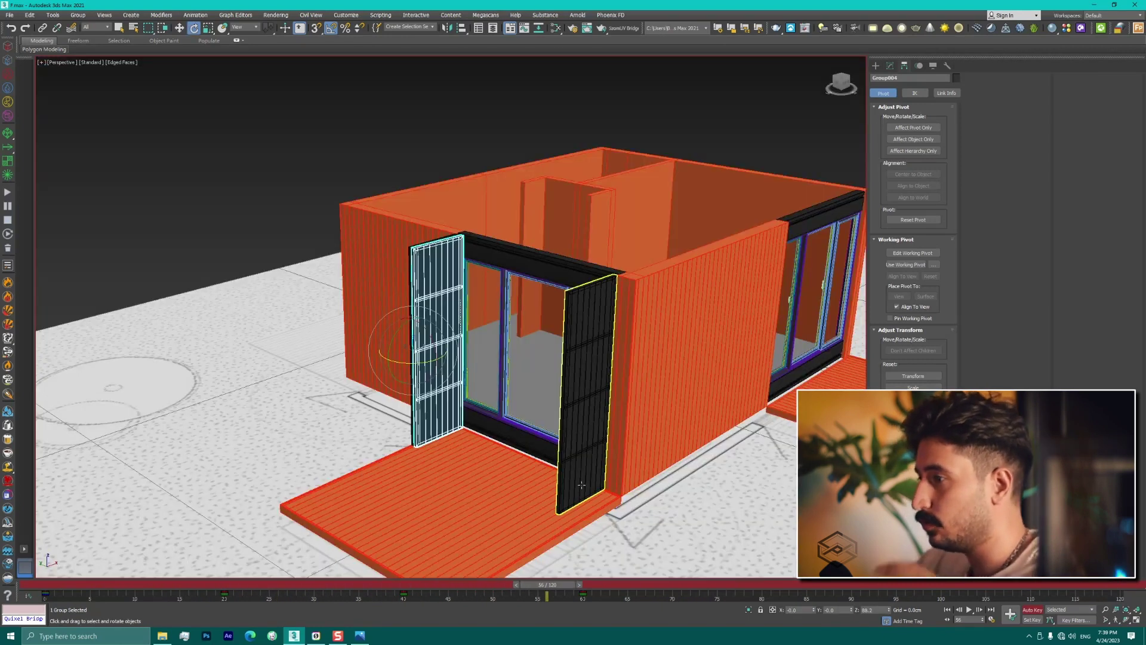
Step: Select the right grille door (Group003) at frame 120 and edit its Z value in Rotate Transform Type-In
left_click(597, 457)
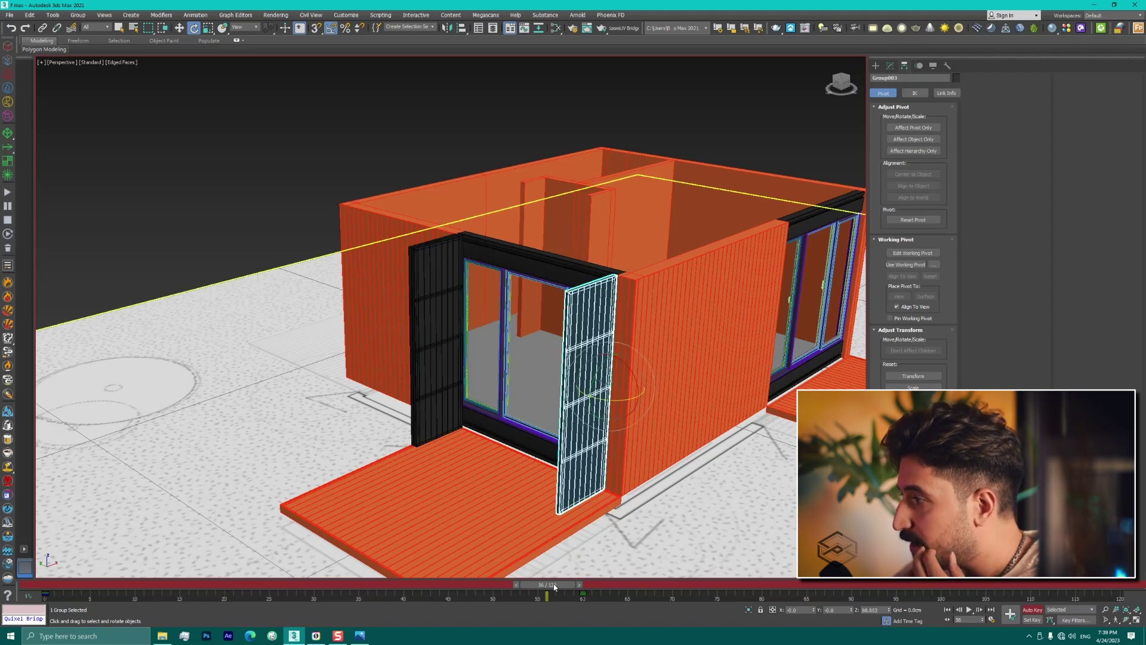
key("End")
right_click(193, 30)
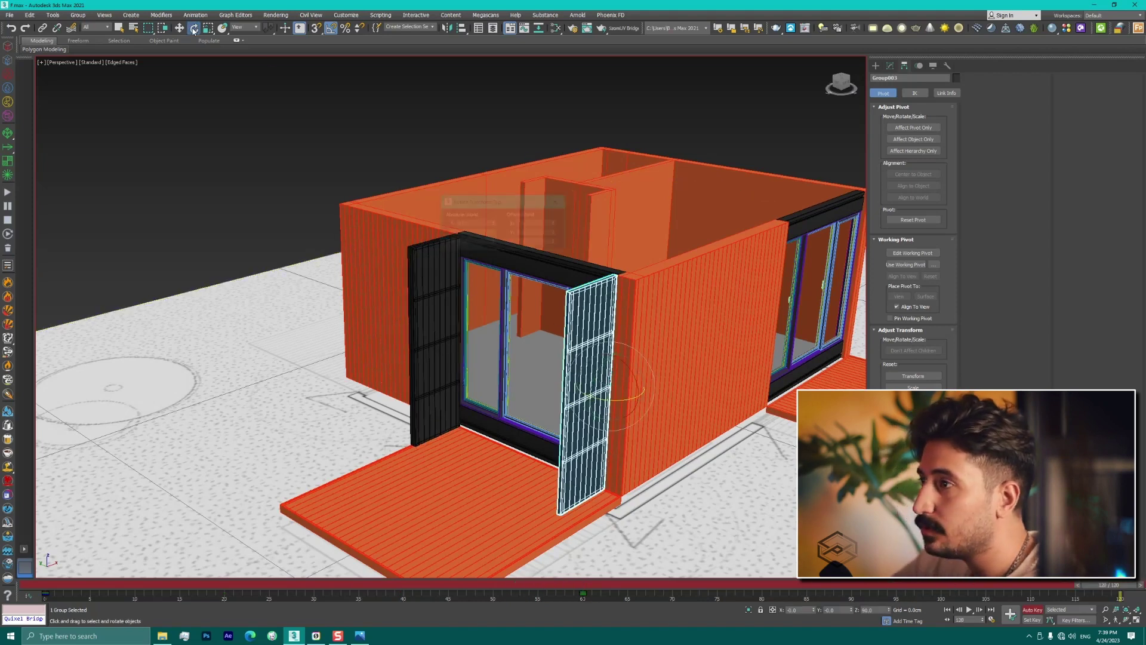
double_click(474, 241)
Step: Key the first grille door to 0° Z rotation, then rewind and play the animation
type("0")
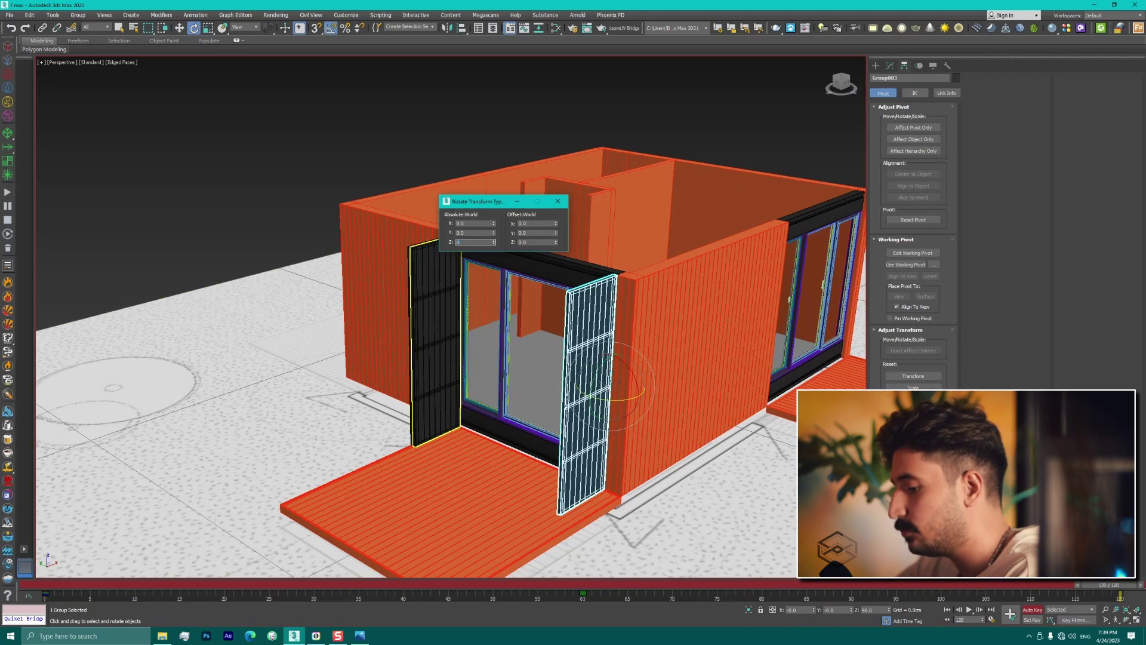
key("Return")
left_click(557, 201)
left_click_drag(1095, 588, 2, 575)
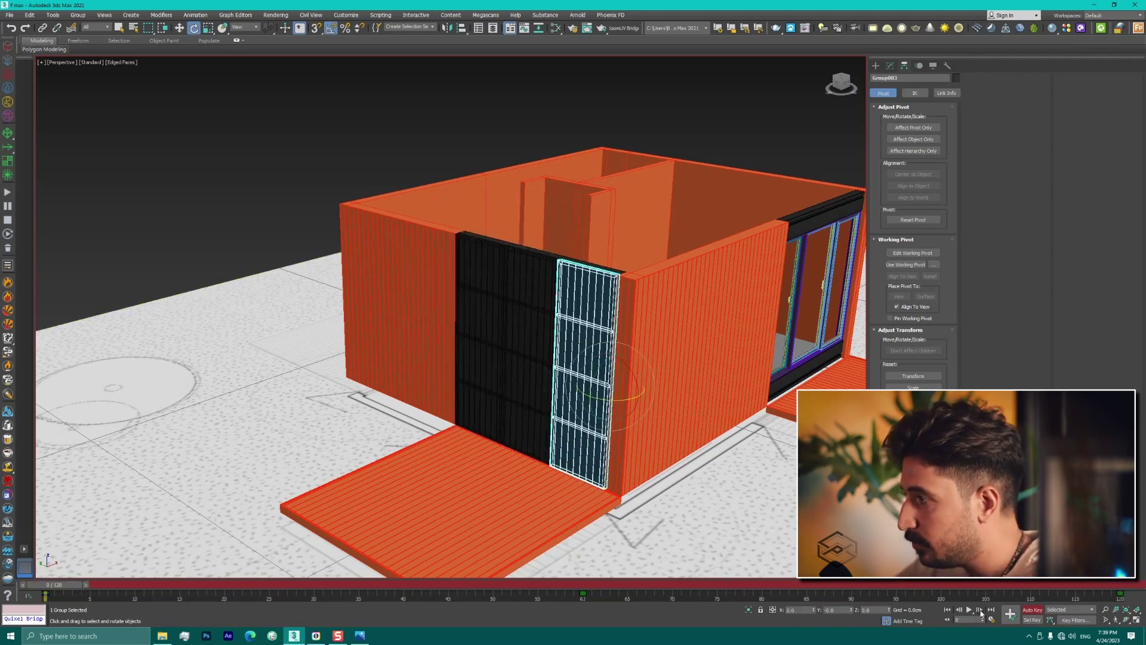
left_click(969, 610)
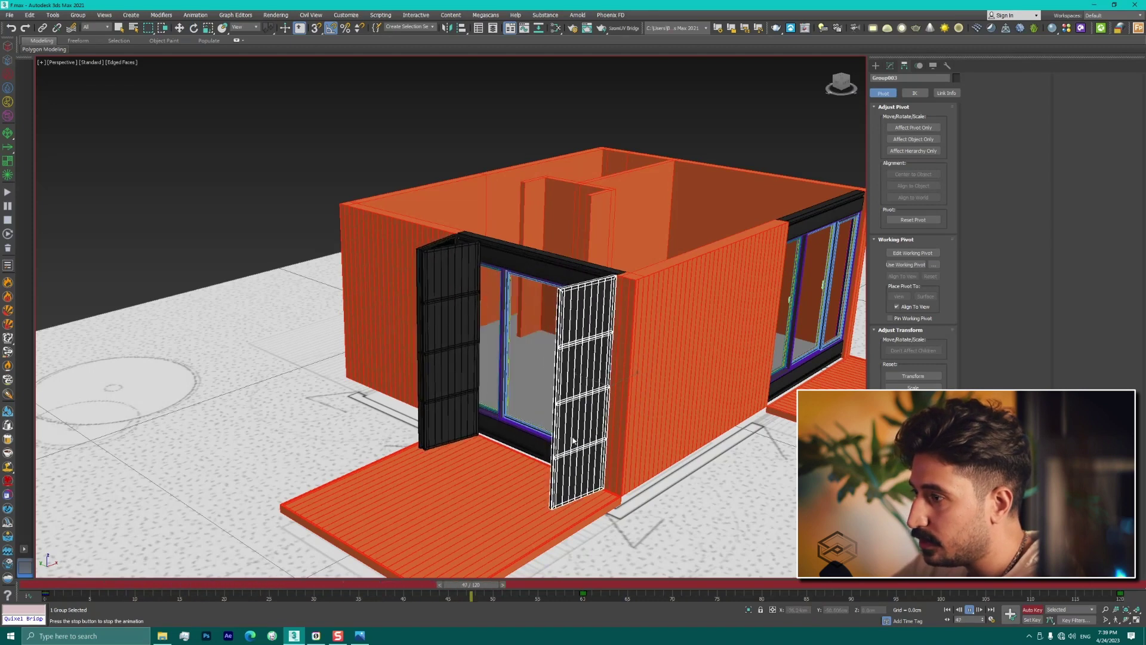
left_click(970, 609)
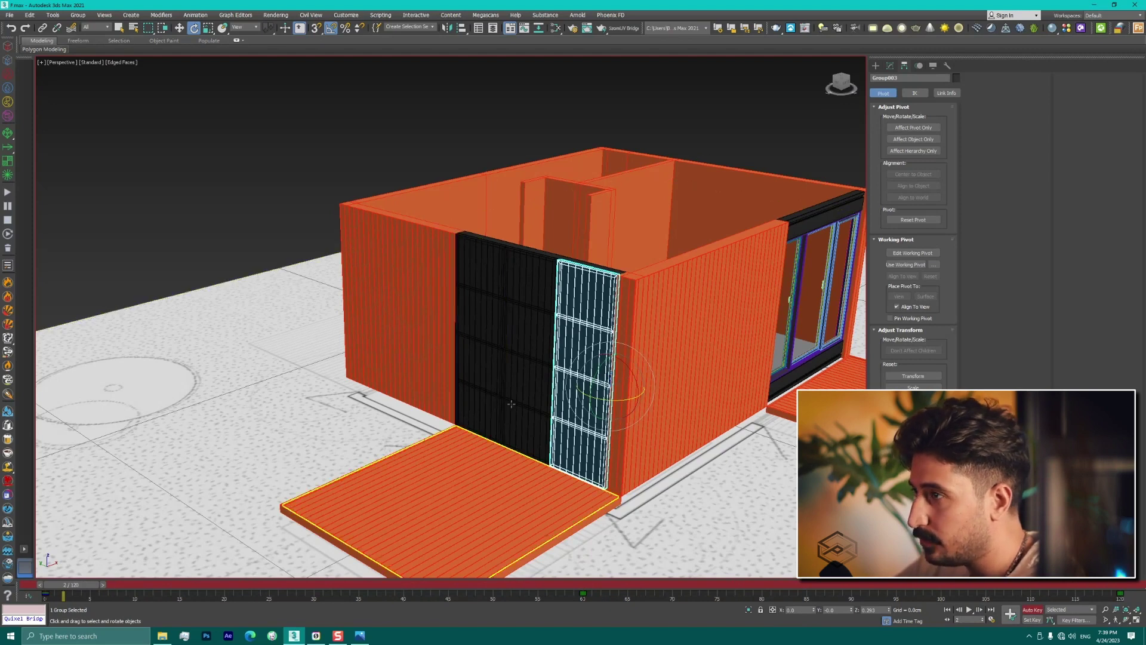
Step: At frame 120, change the left grille door's Z rotation from -90 to 0°
left_click(458, 350)
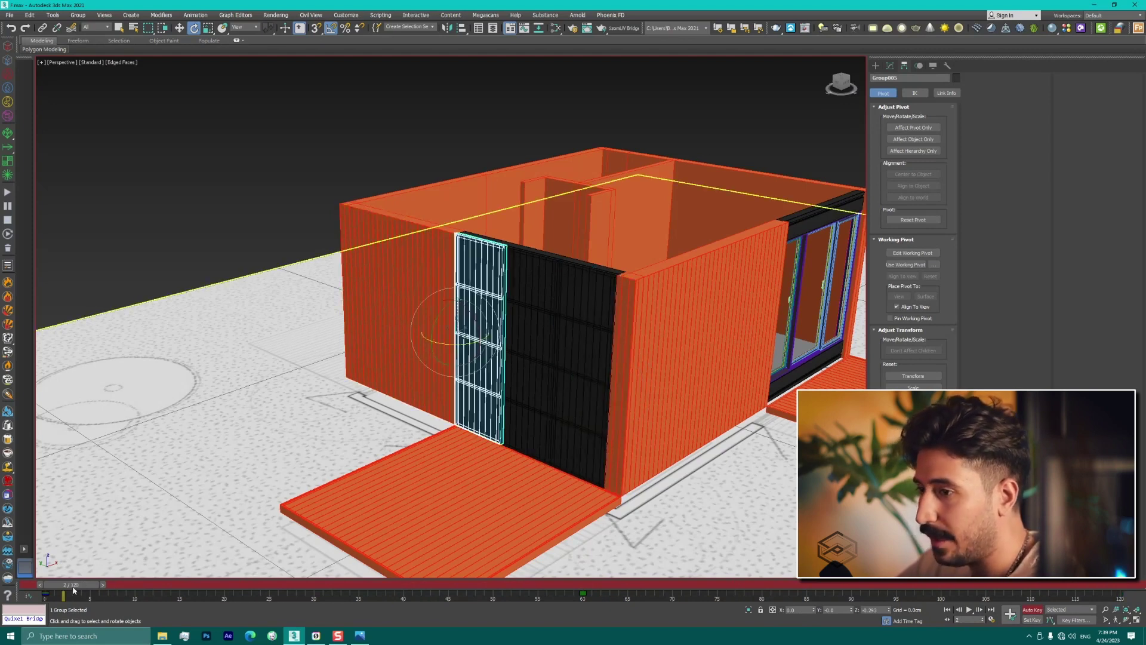
left_click_drag(71, 584, 1109, 585)
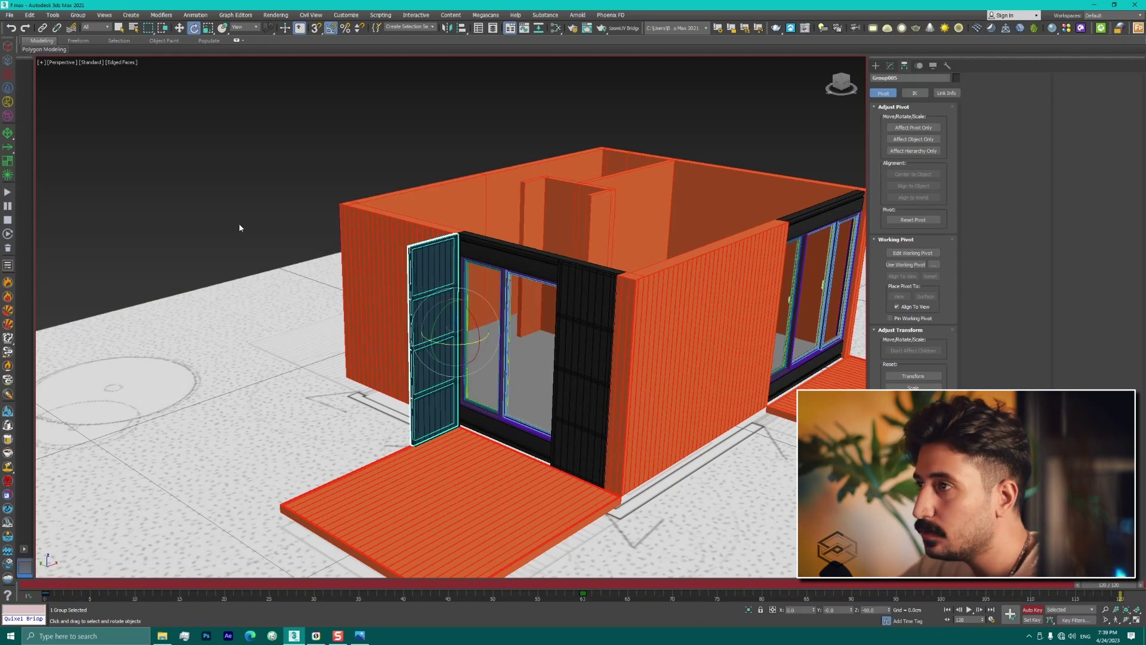
right_click(194, 28)
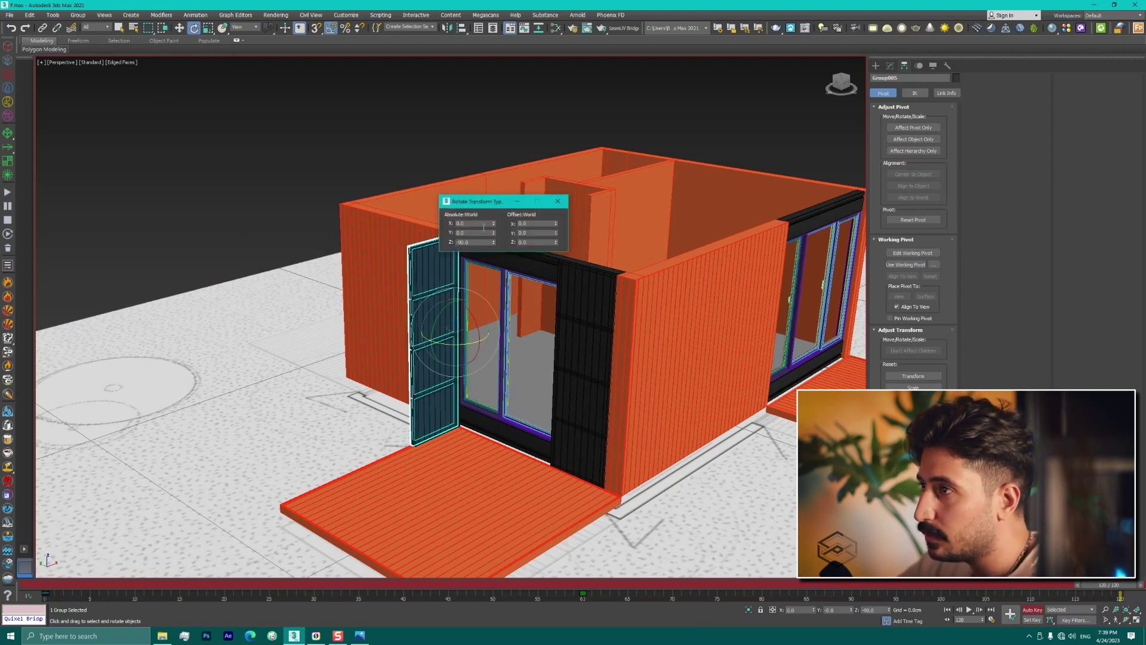
double_click(473, 243)
type("0")
key("Return")
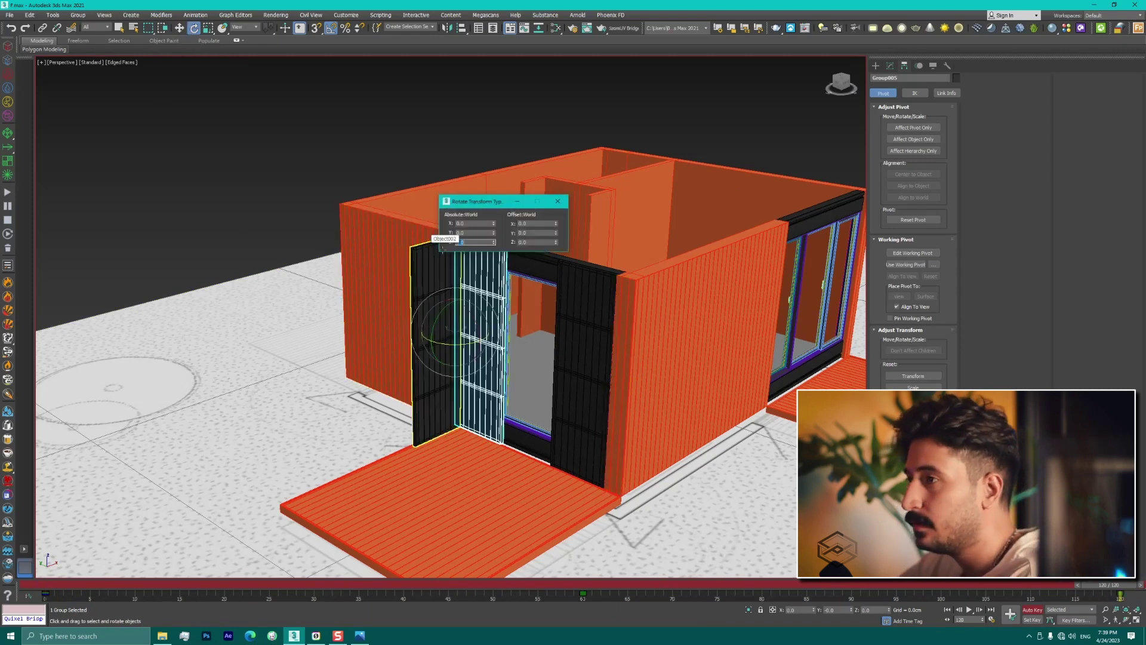
left_click(558, 202)
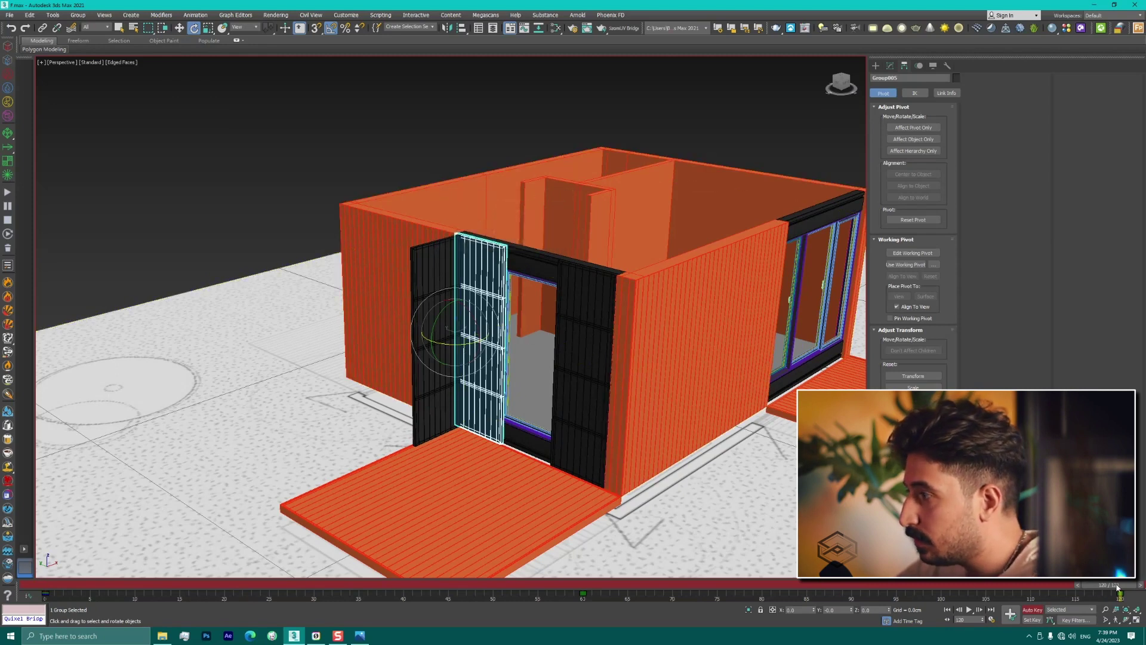
Step: Select the left black door at frame 80 with Rotate active, viewed from Top
left_click_drag(1118, 588, 815, 585)
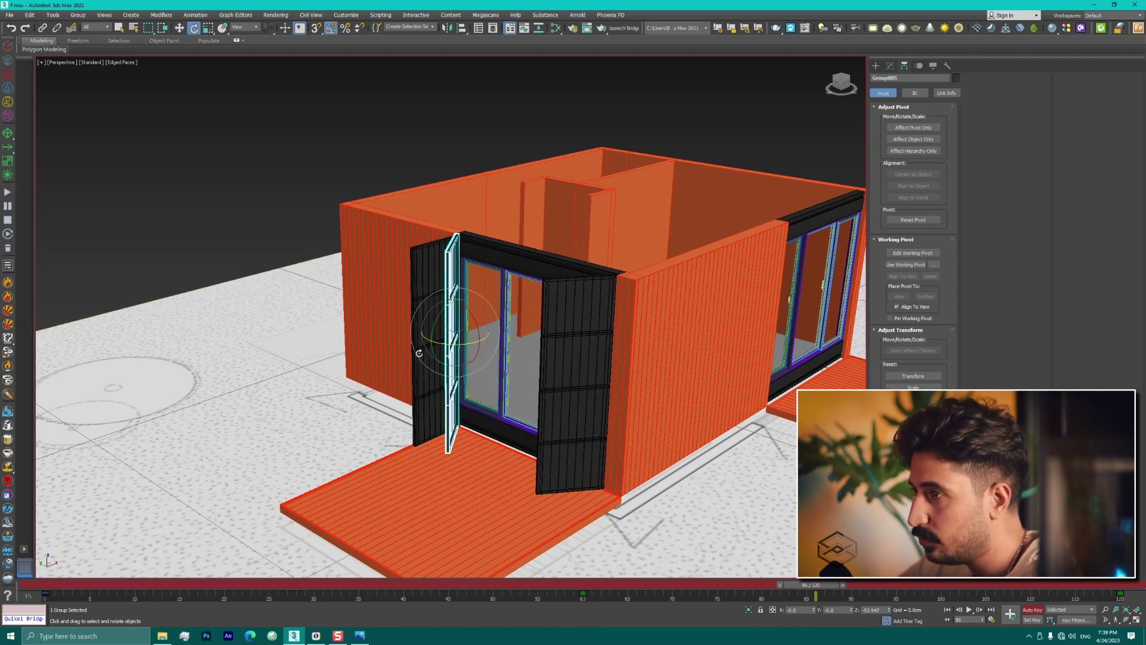
left_click(426, 380)
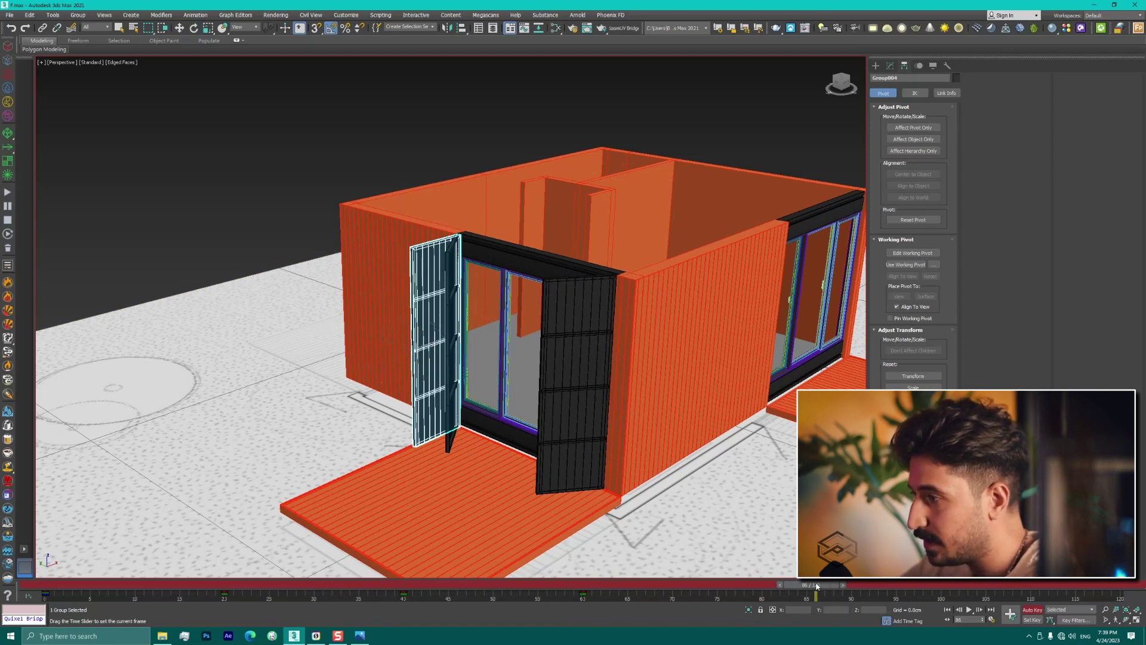
left_click_drag(816, 586, 772, 588)
key("e")
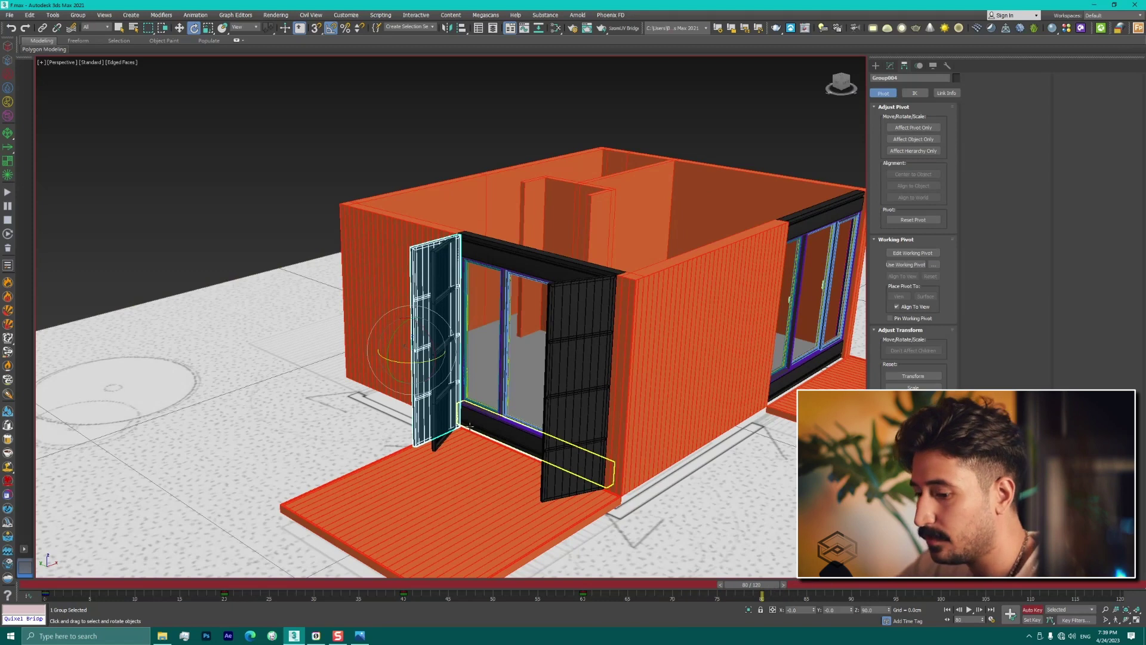
key("t")
scroll(444, 324, "down", 3)
Step: In Top view, move the door beside the angled outline and rotate it -30° about its hinge
scroll(443, 286, "down", 2)
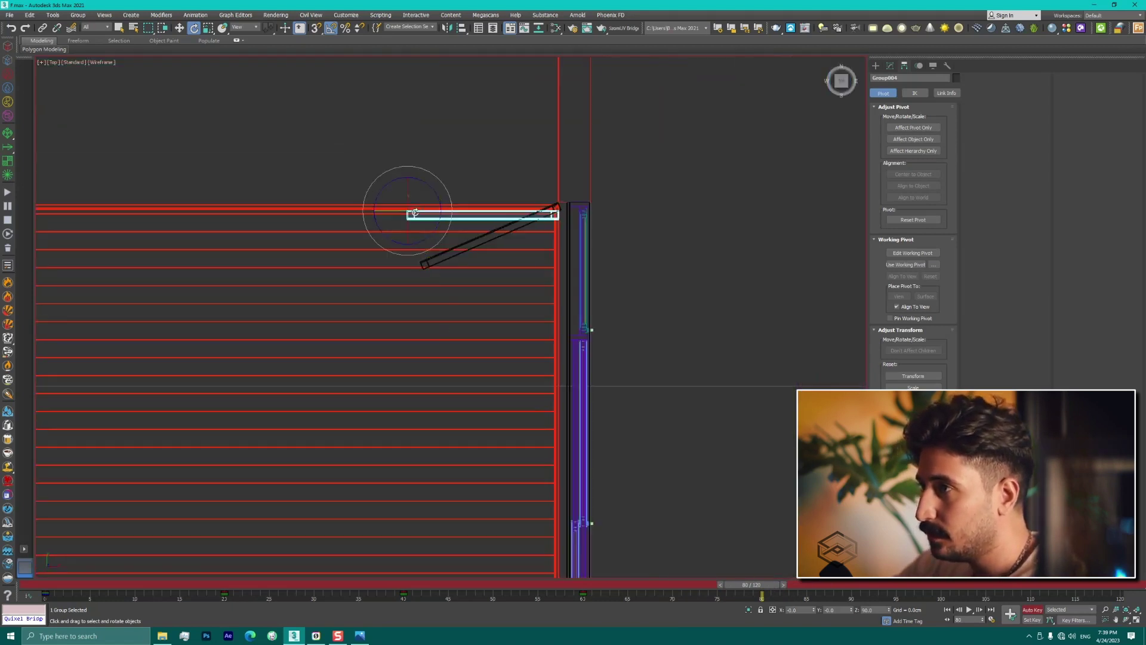
scroll(448, 245, "up", 4)
key("w")
mouse_move(411, 201)
left_mouse_down()
mouse_move(468, 351)
mouse_move(465, 372)
mouse_move(412, 388)
left_mouse_up()
scroll(440, 376, "up", 4)
scroll(476, 370, "up", 3)
scroll(437, 377, "up", 5)
scroll(406, 327, "down", 5)
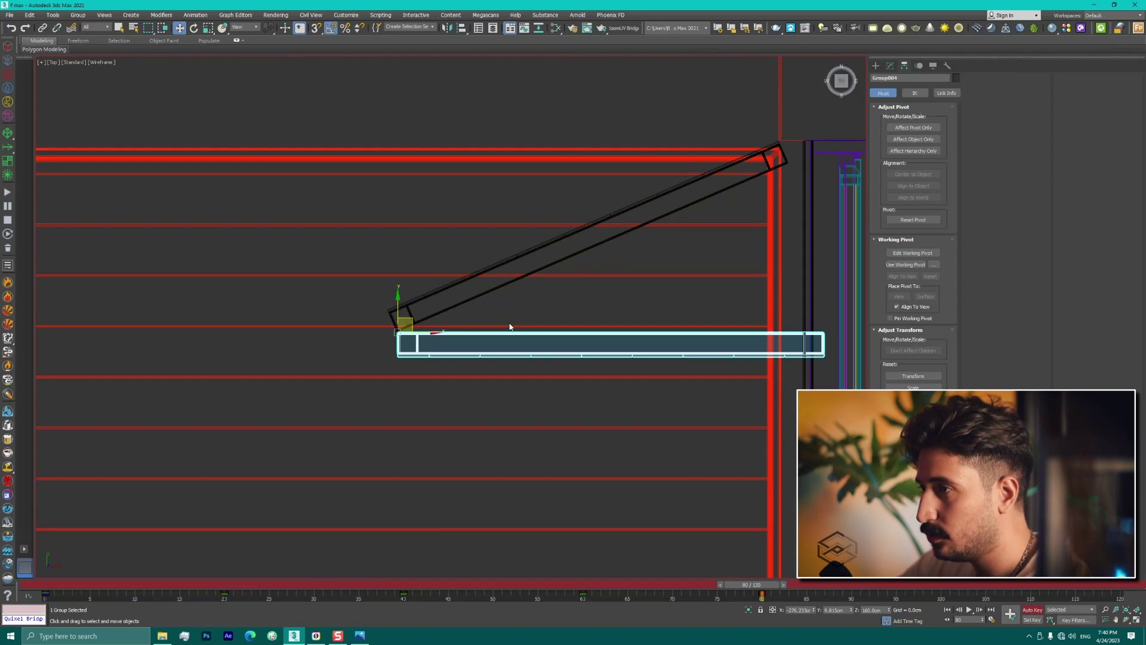
left_click_drag(426, 315, 434, 325)
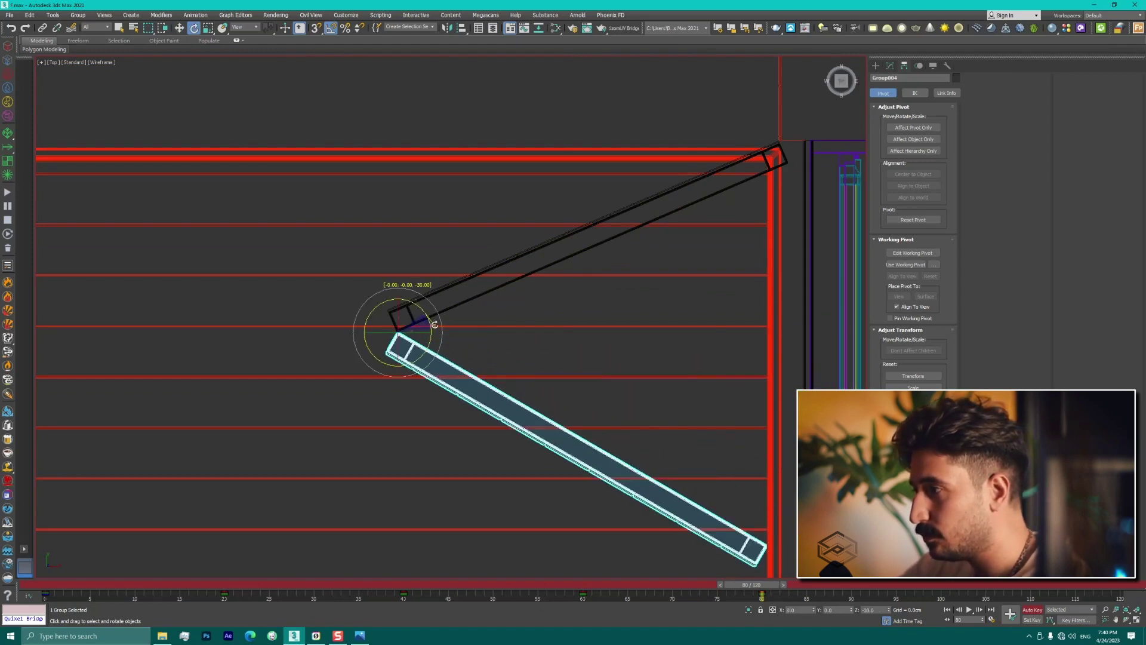
scroll(550, 341, "down", 3)
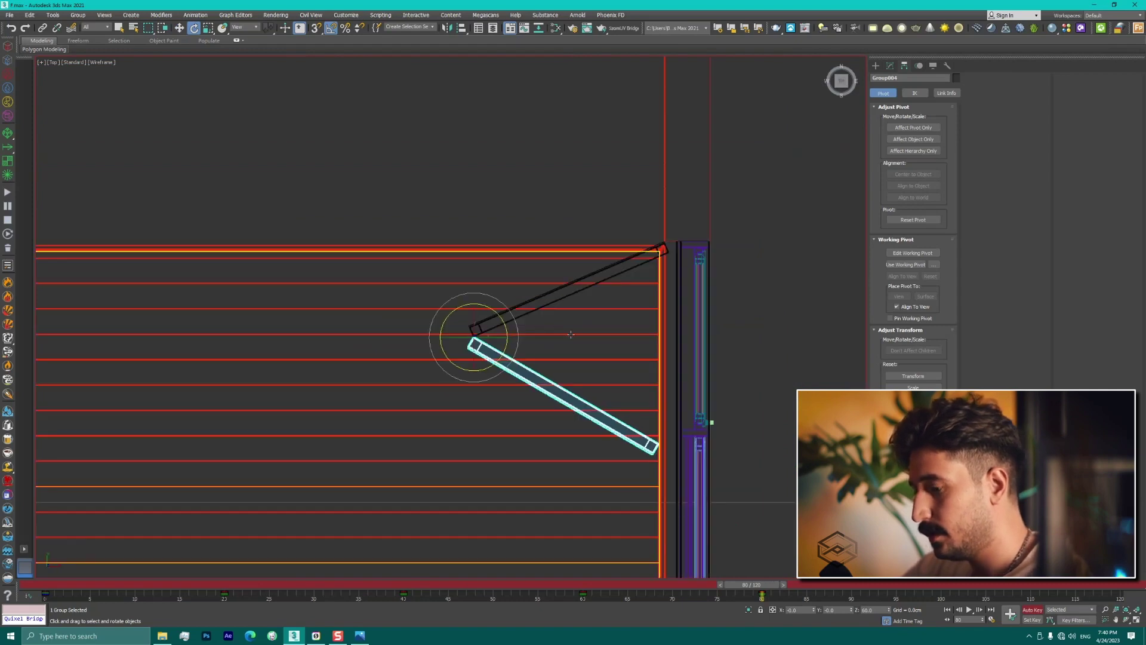
Step: In Perspective at frame 120, reset the grille door's Z rotation to 0° and start Align (Alt+A)
key("p")
scroll(548, 445, "up", 5)
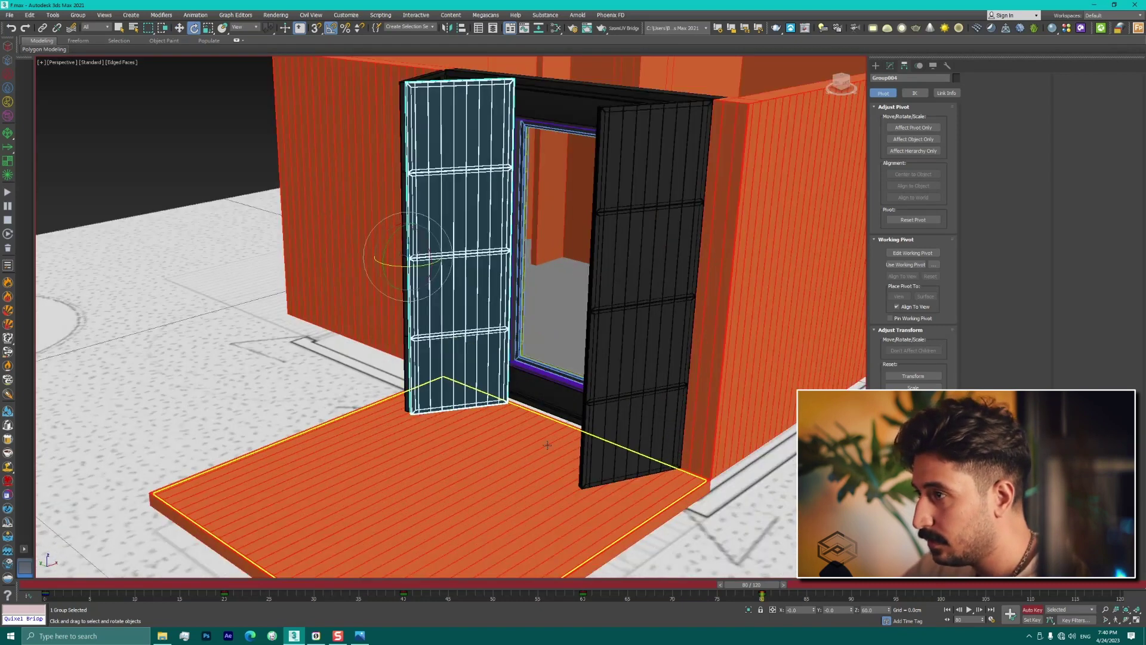
left_click_drag(753, 589, 1120, 590)
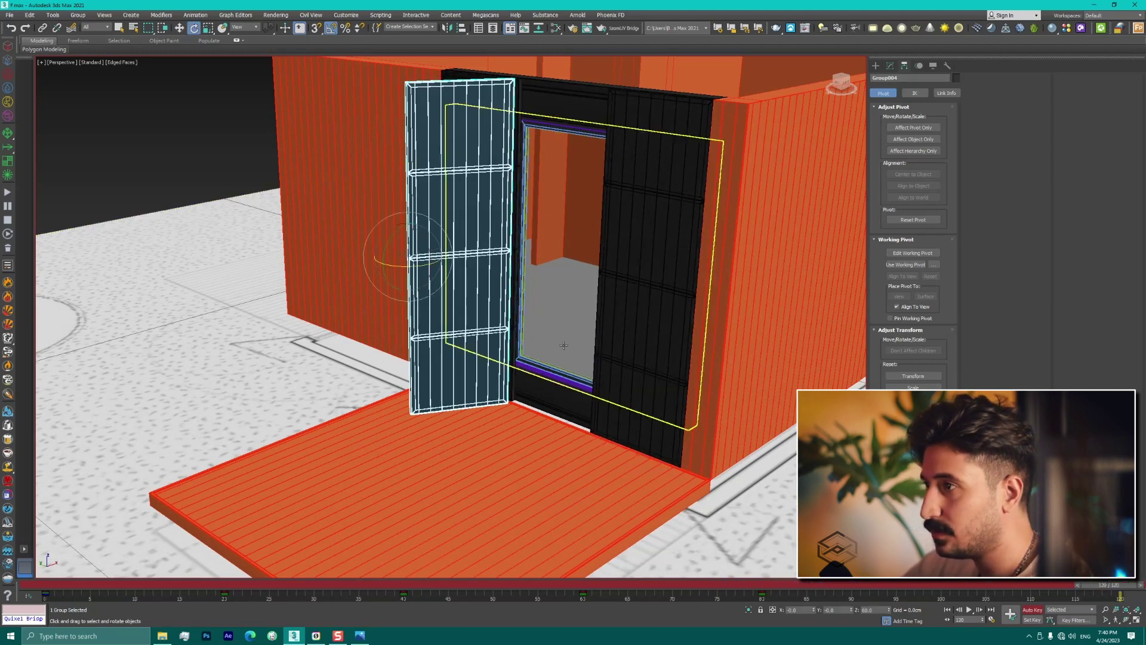
right_click(193, 29)
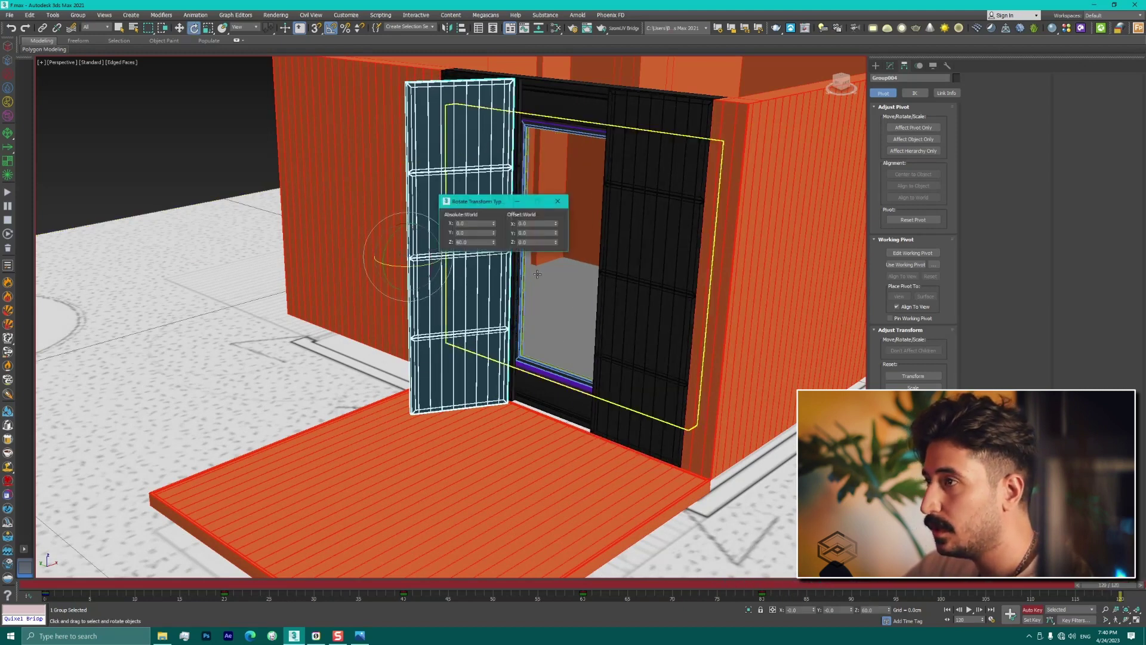
type("0")
key("Return")
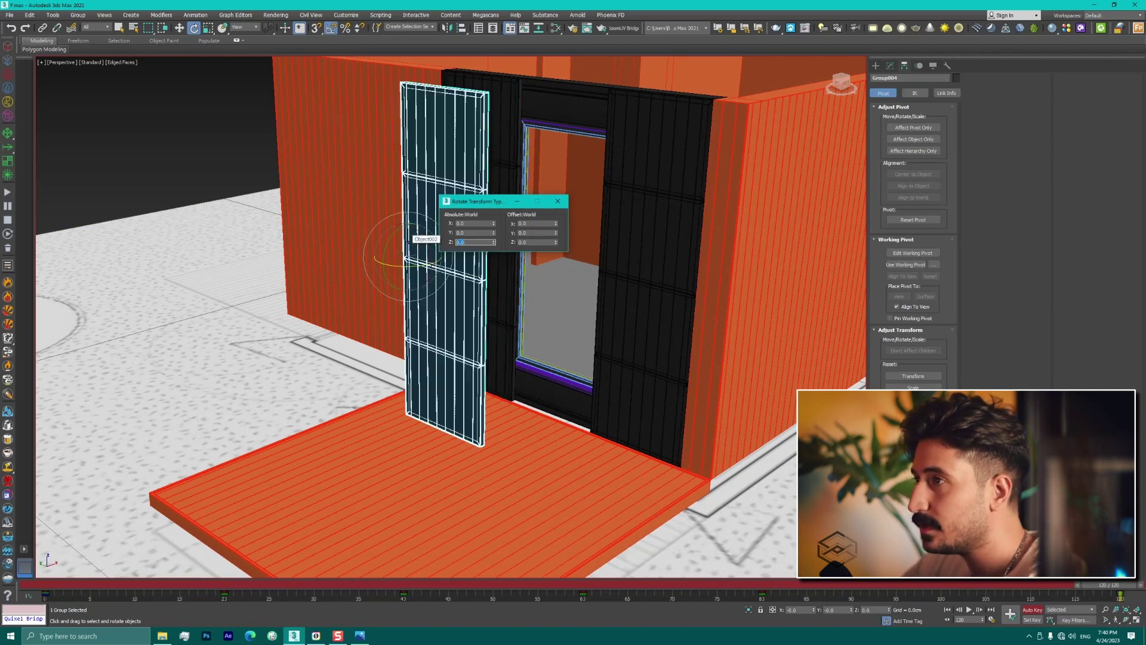
key("F12")
key("w")
mouse_move(525, 322)
middle_mouse_down("alt")
mouse_move(539, 333)
mouse_move(573, 298)
middle_mouse_up("alt")
key("alt+a")
Step: Align the grille door to the black door panel on Y Position, Current Minimum, Target Maximum
left_click(582, 292)
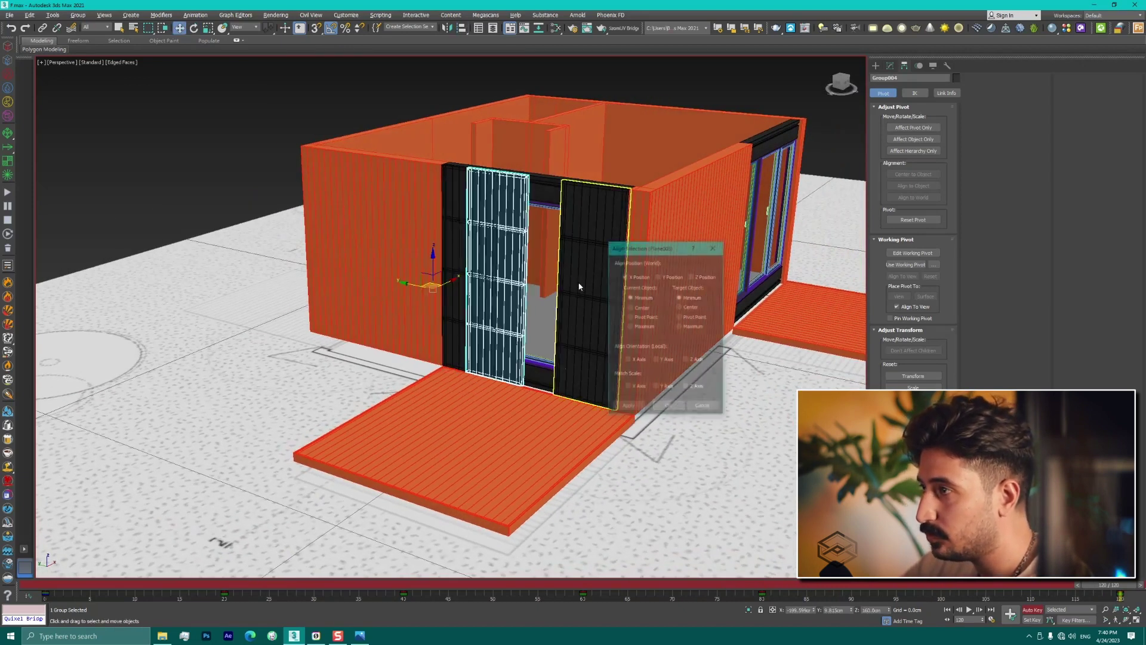
left_click(630, 307)
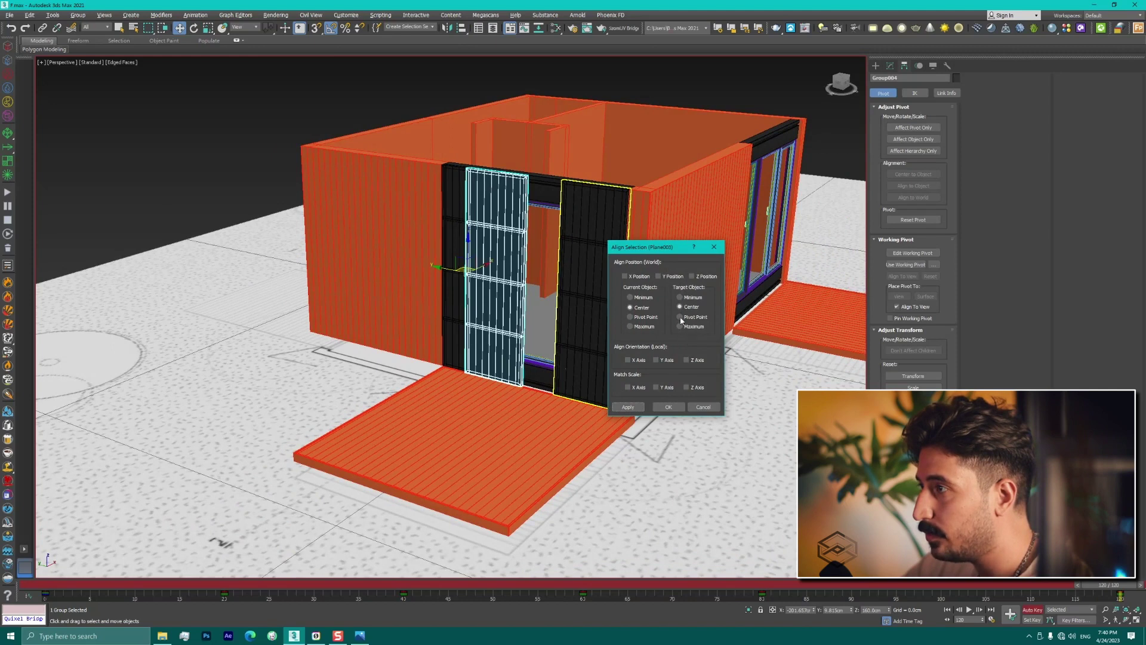
left_click(666, 276)
left_click(642, 297)
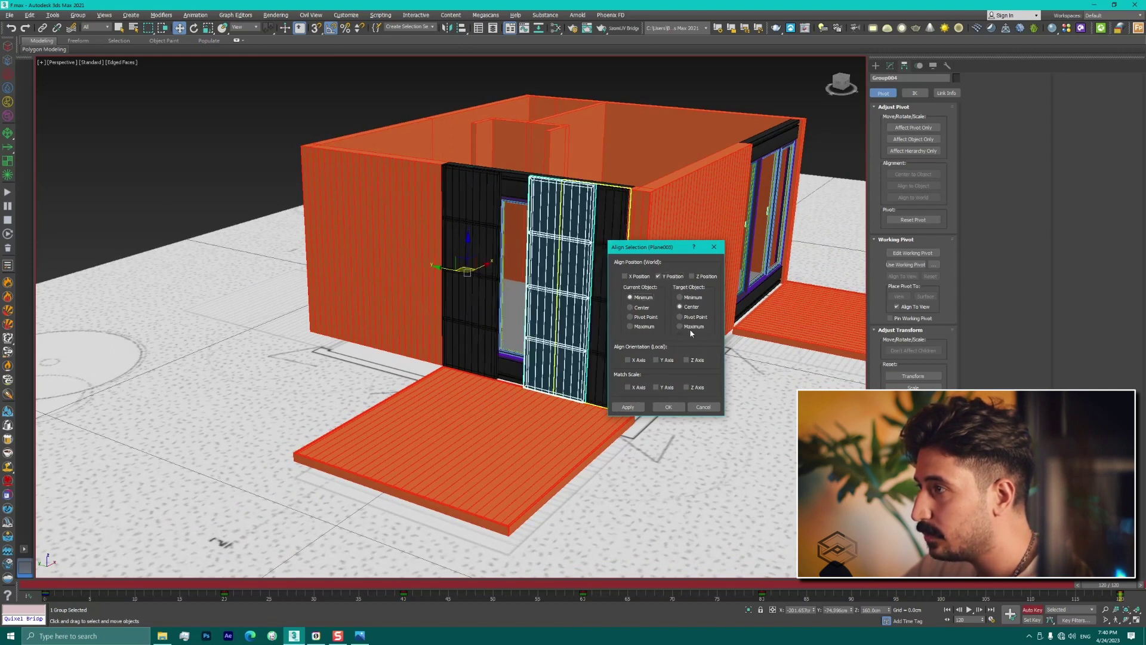
left_click(681, 327)
left_click(669, 407)
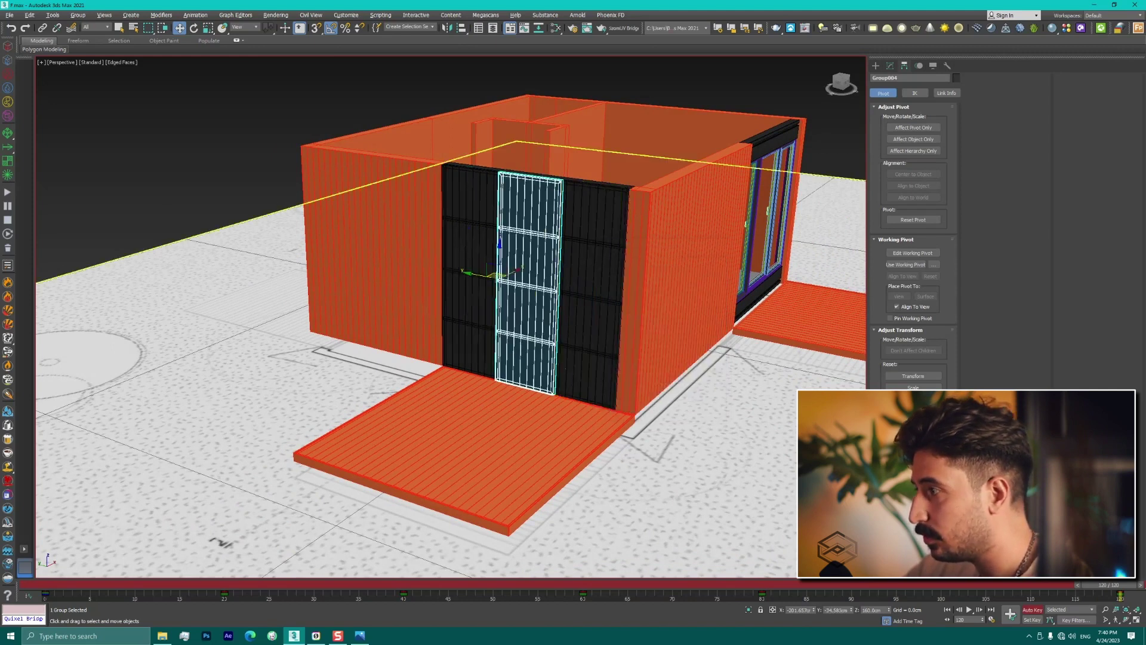
Step: Scrub through frames 80, 60, 120, 93 and 100 to check the aligned grille door's swing
mouse_move(1111, 585)
left_mouse_down()
mouse_move(759, 597)
mouse_move(888, 597)
left_mouse_up()
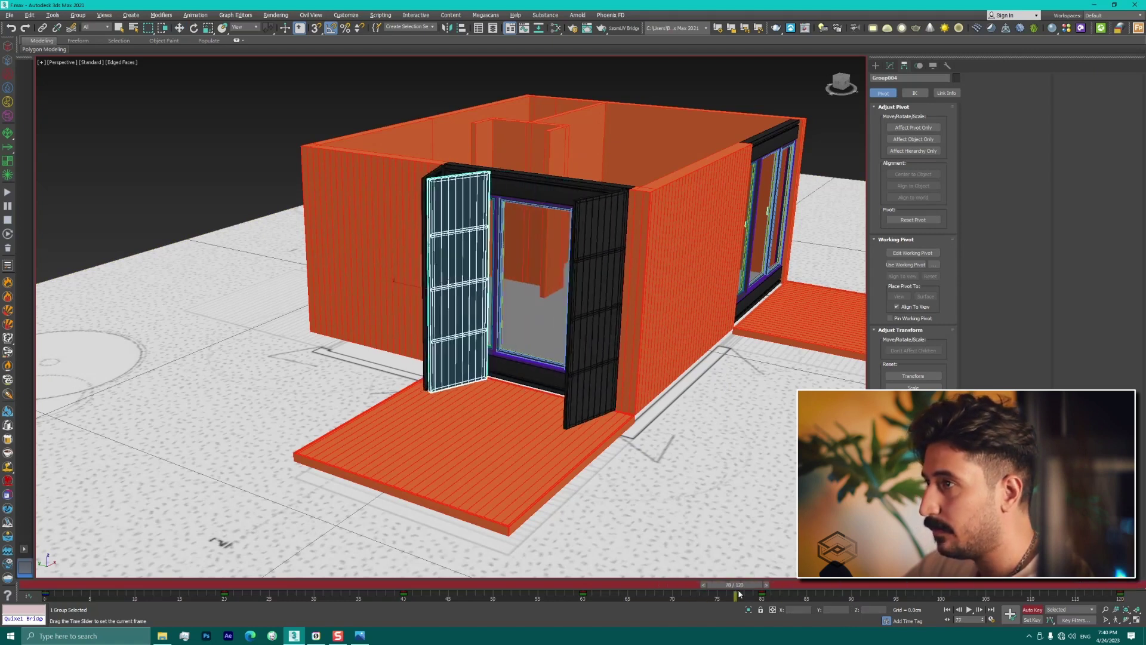
key("w")
scroll(446, 173, "up", 5)
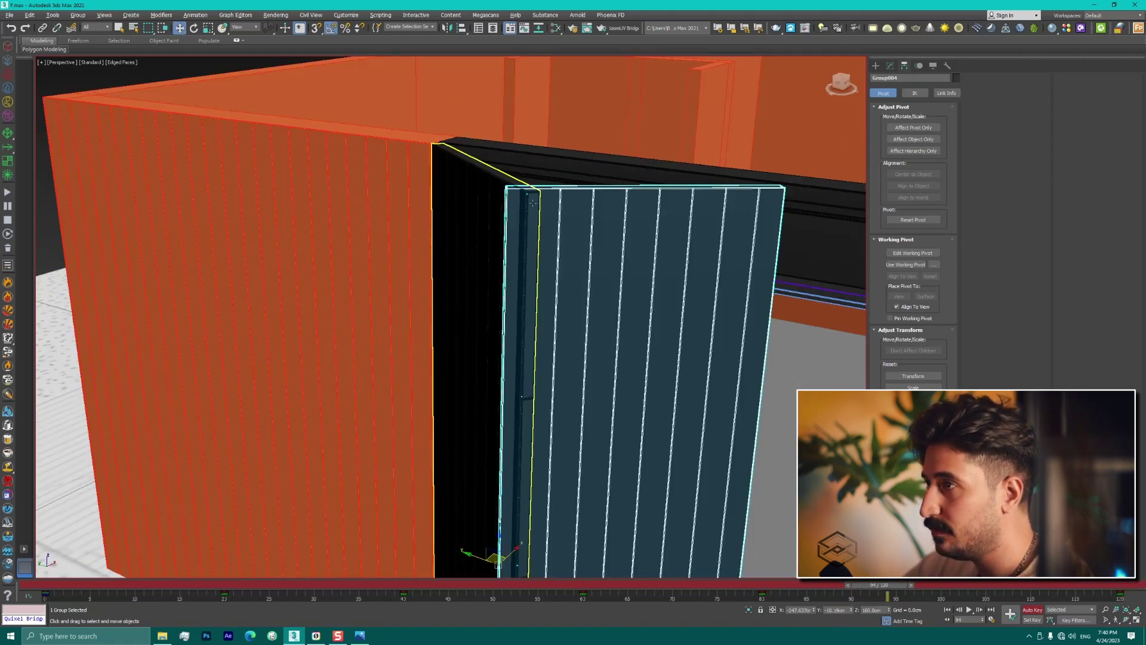
scroll(526, 195, "up", 2)
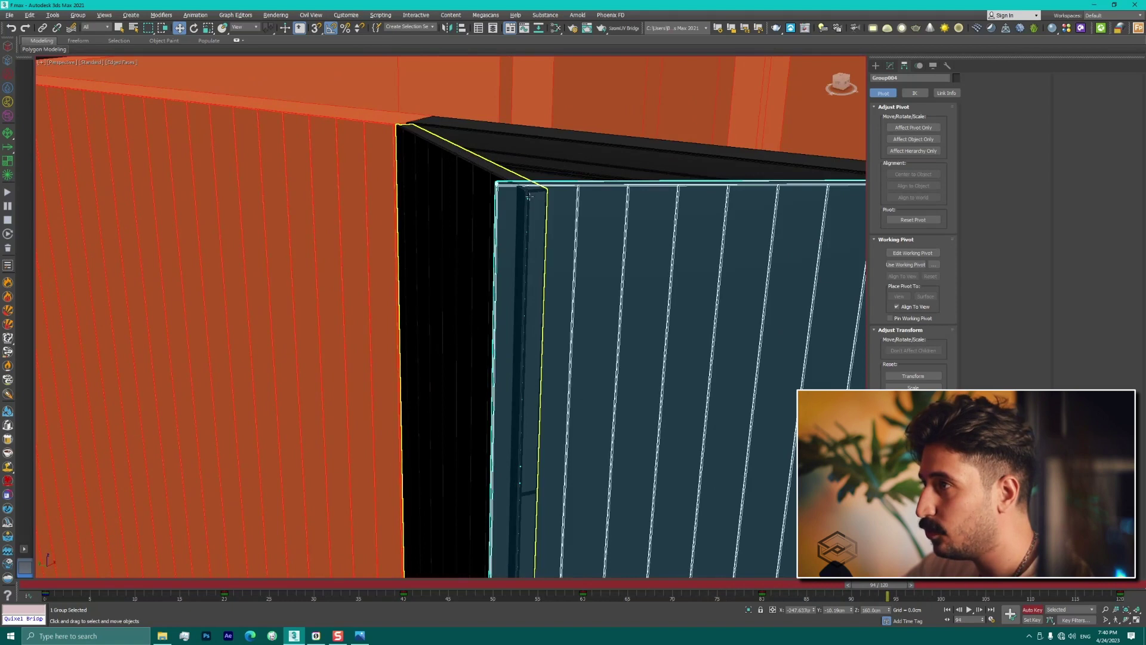
scroll(530, 196, "down", 3)
left_click_drag(888, 585, 597, 586)
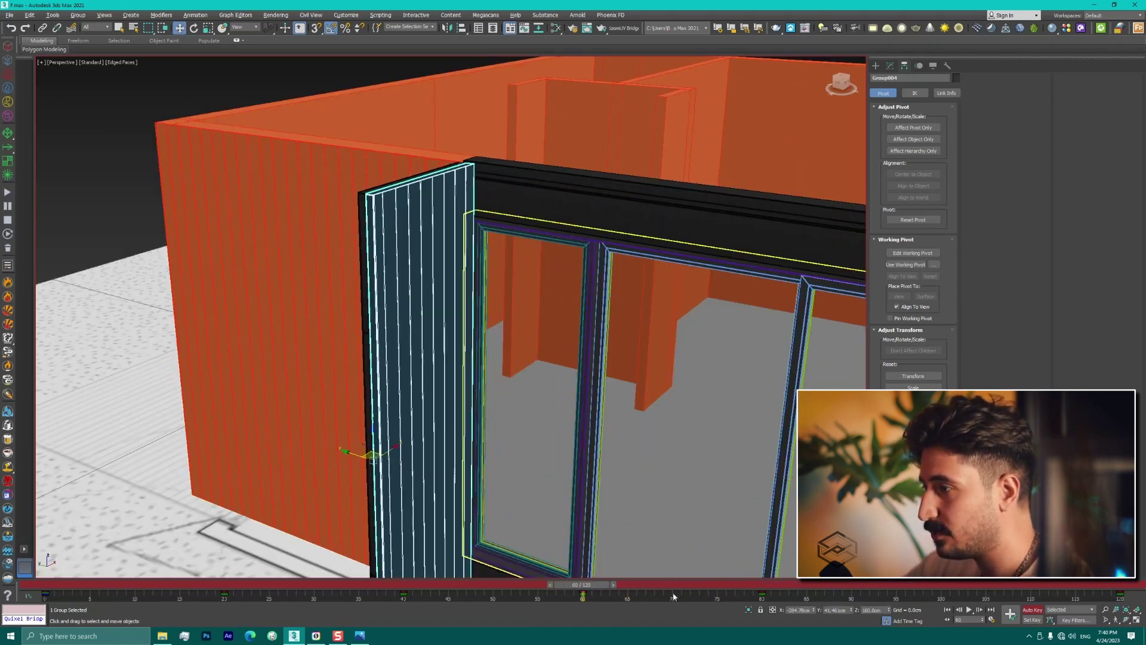
mouse_move(582, 585)
left_mouse_down()
mouse_move(1111, 585)
mouse_move(805, 585)
left_mouse_up()
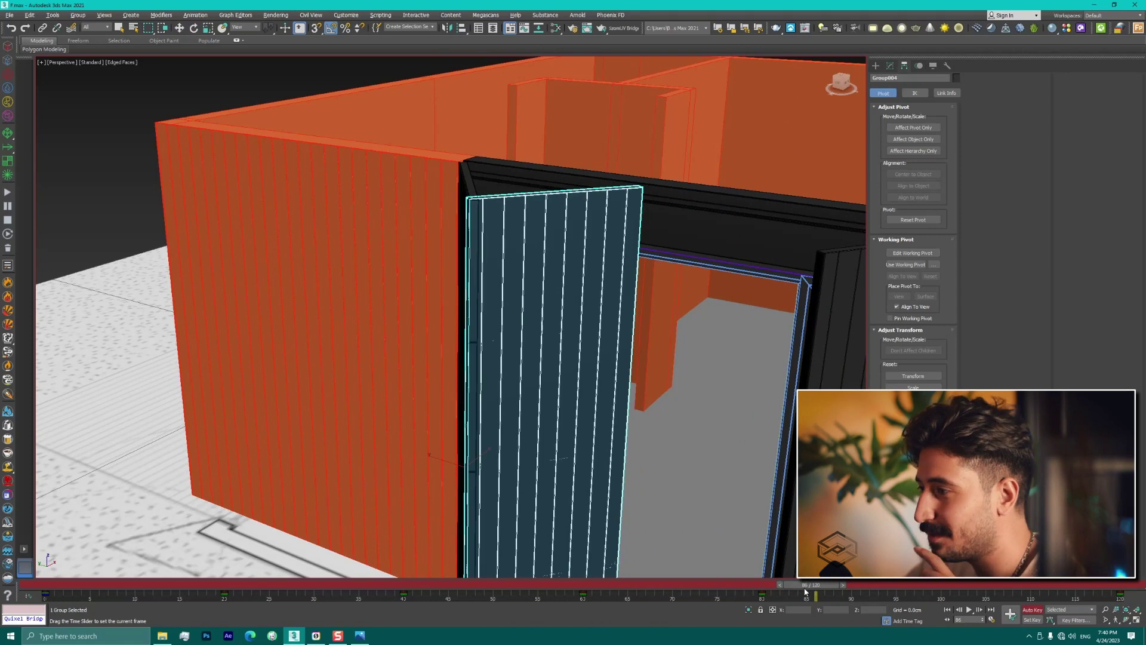
left_click_drag(805, 592, 870, 591)
key("w")
scroll(478, 222, "up", 5)
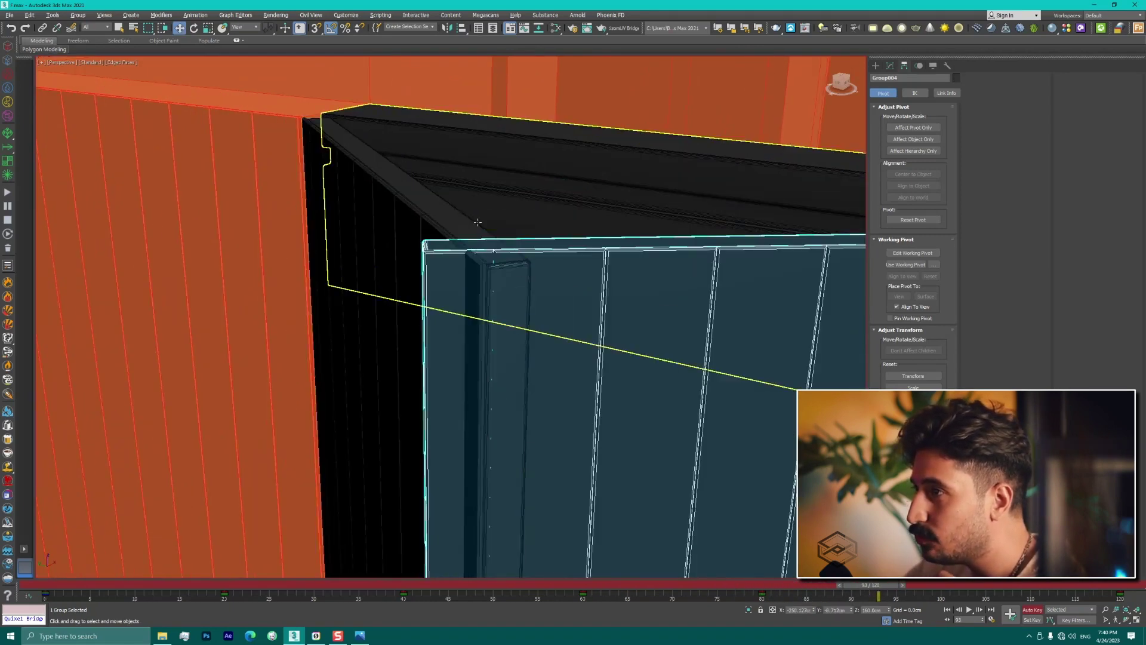
scroll(478, 222, "up", 1)
scroll(487, 242, "up", 3)
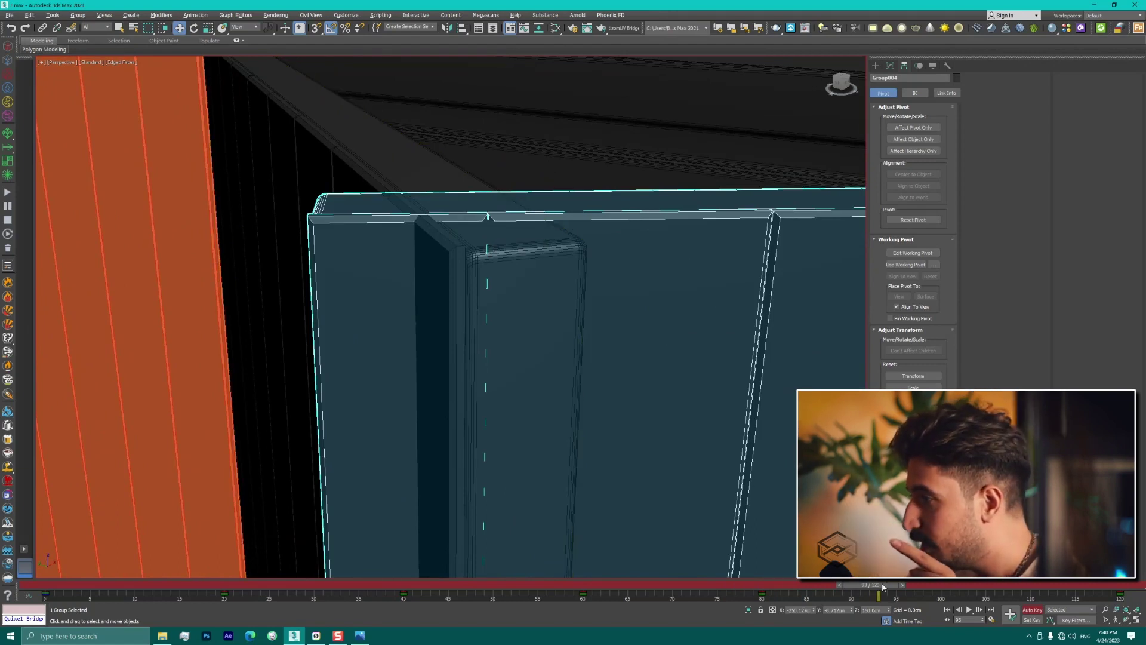
left_click_drag(883, 587, 932, 587)
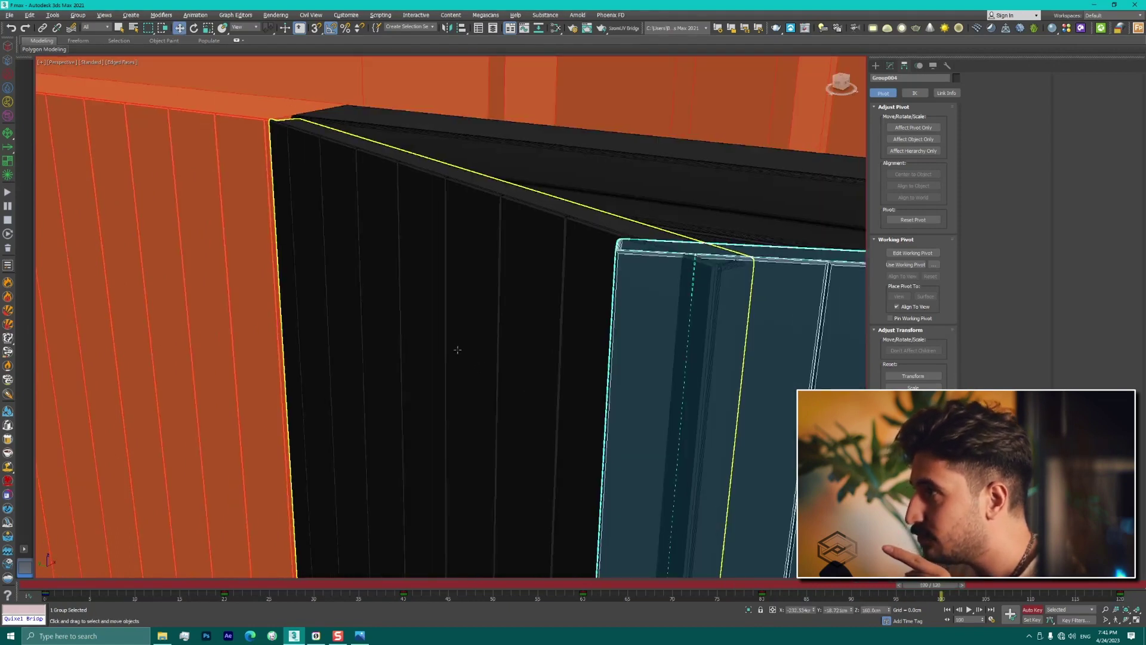
Step: Switch to the Top wireframe view and move the grille door down
key("t")
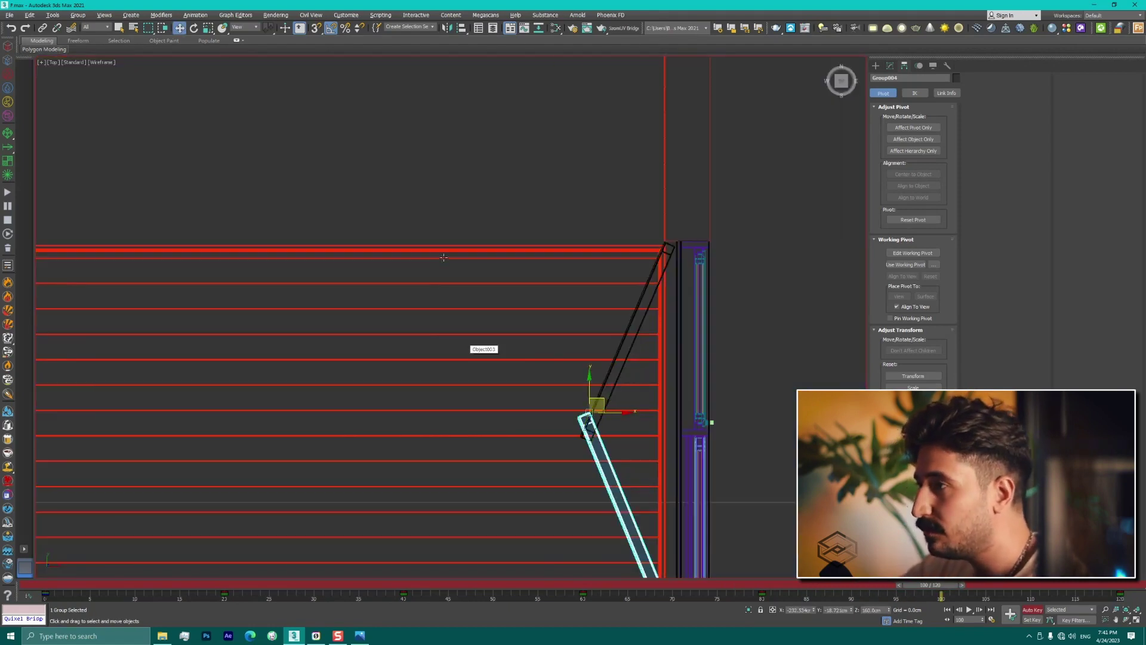
scroll(472, 334, "up", 2)
scroll(472, 287, "up", 2)
scroll(476, 253, "up", 2)
scroll(476, 253, "down", 3)
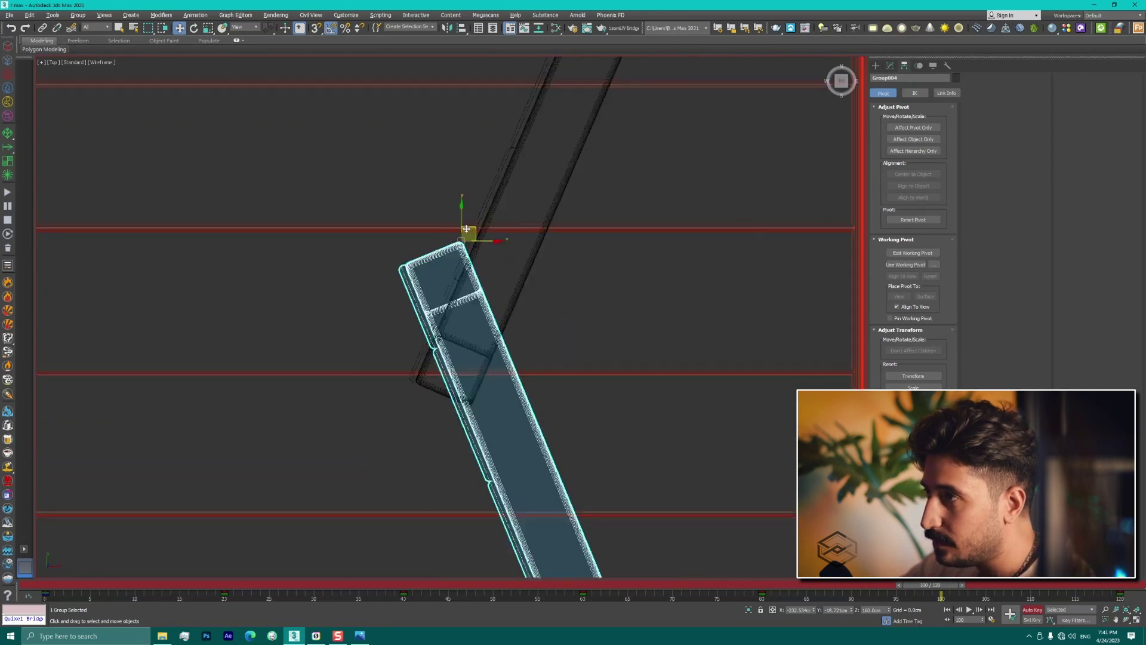
scroll(476, 254, "down", 2)
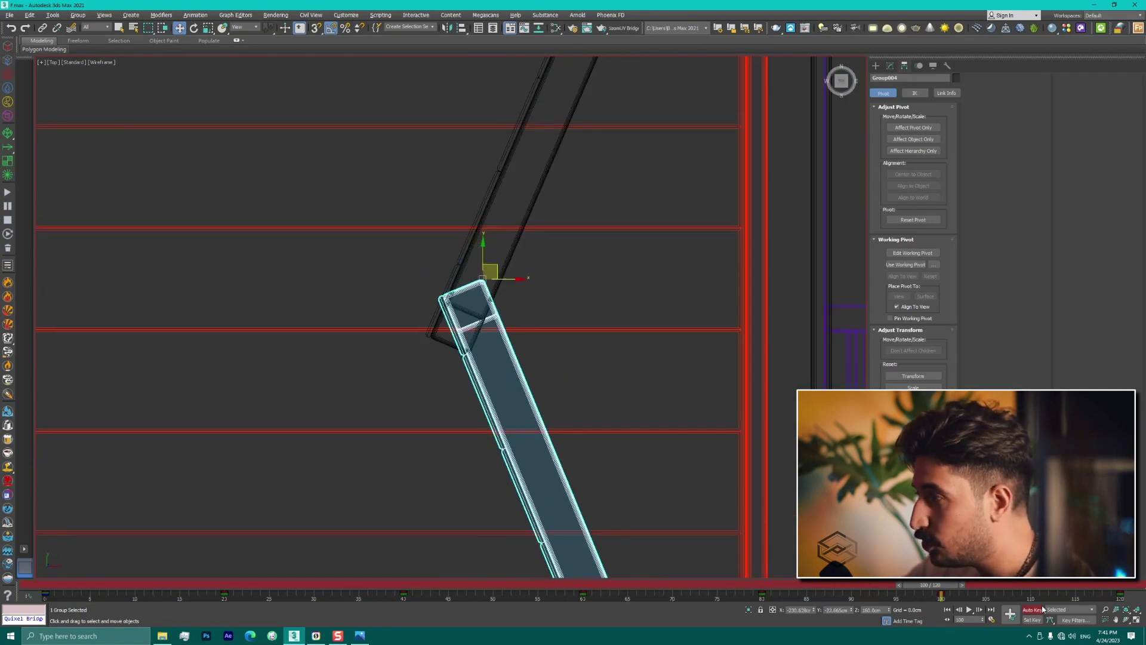
left_click_drag(495, 267, 487, 329)
scroll(474, 357, "up", 2)
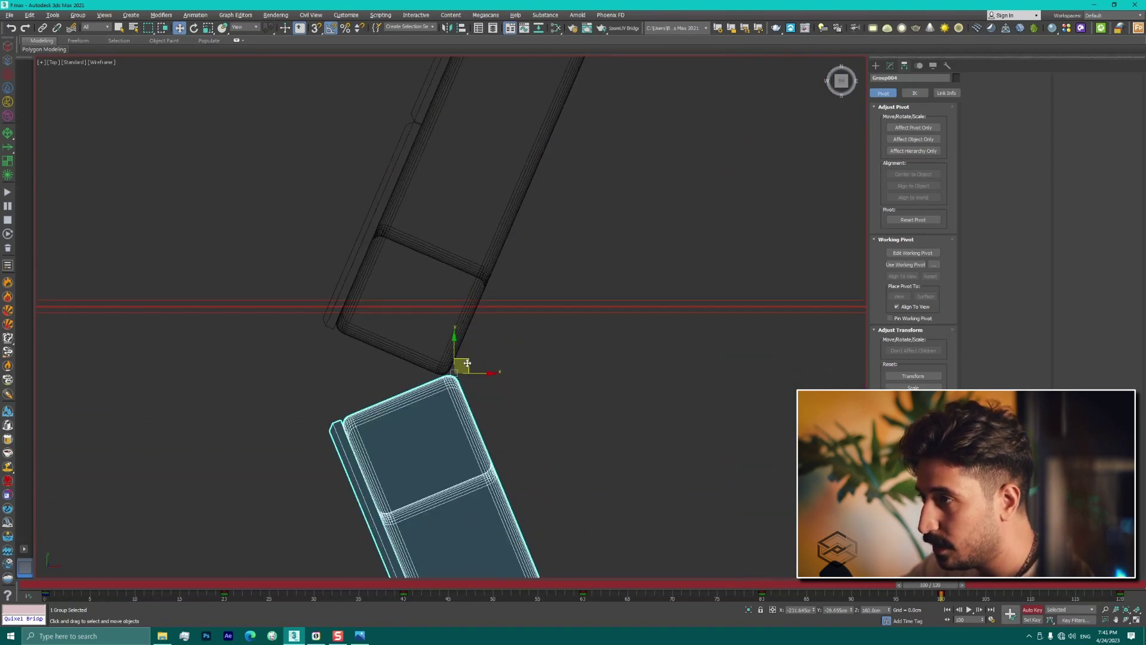
scroll(480, 277, "down", 5)
scroll(510, 307, "down", 2)
scroll(492, 289, "up", 4)
scroll(492, 278, "down", 5)
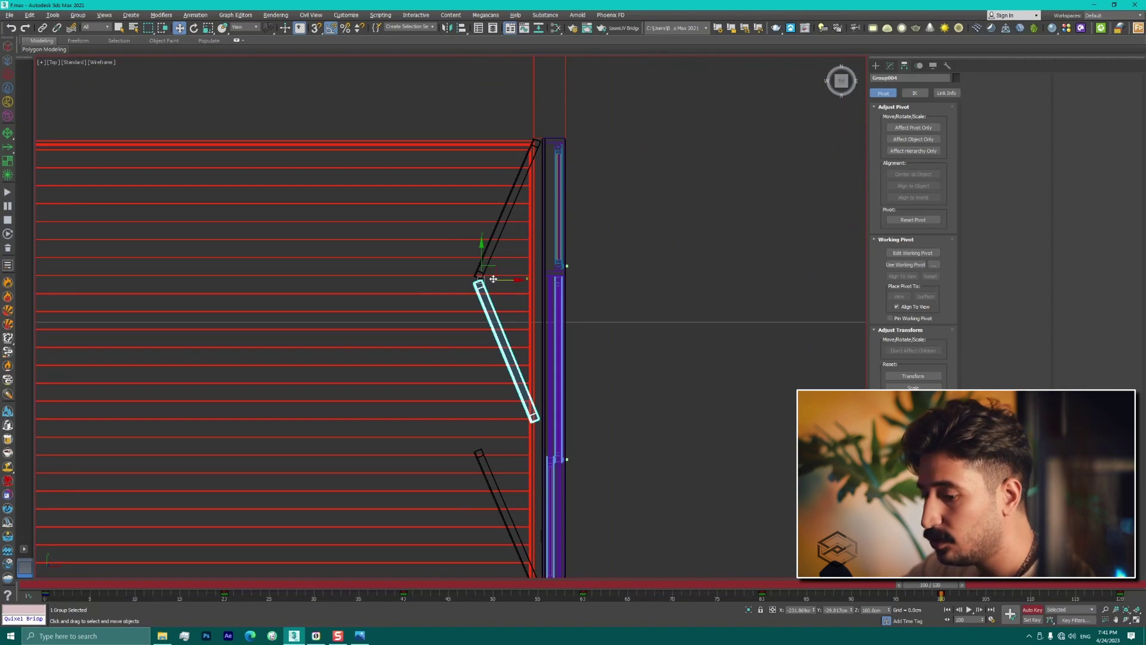
Step: Rotate the grille door back toward the panel and check the swing at frame 104
key("e")
left_click_drag(504, 255, 505, 266)
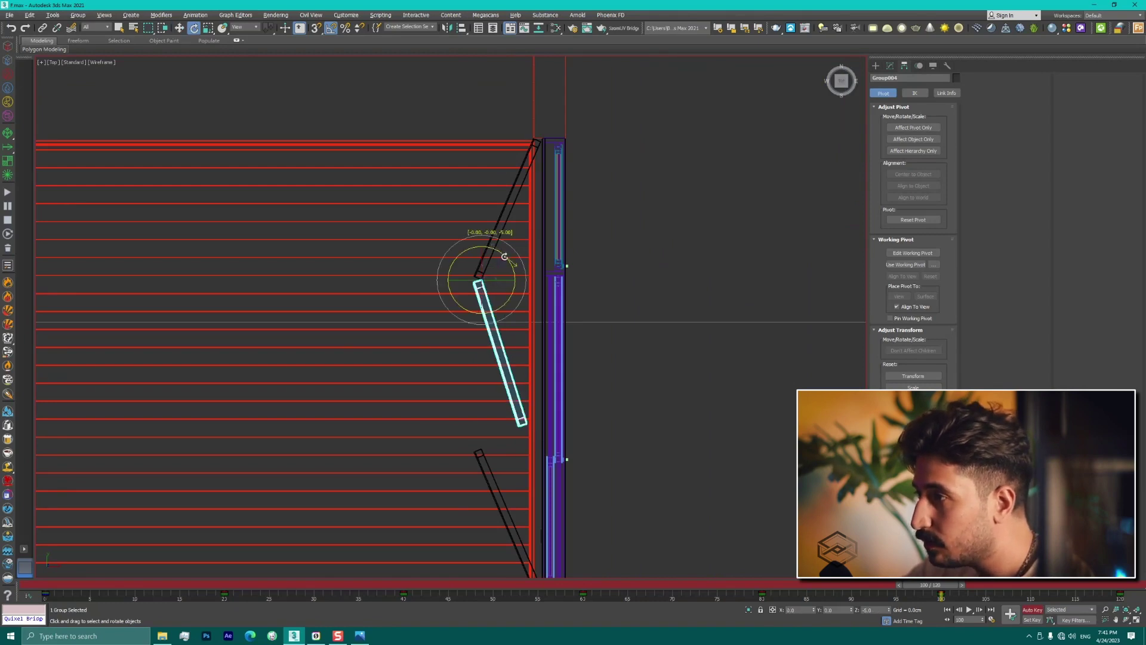
left_click_drag(945, 588, 1139, 592)
scroll(512, 167, "up", 3)
scroll(512, 167, "up", 2)
scroll(526, 197, "down", 5)
scroll(526, 197, "up", 4)
Step: Align the grille door to the door frame piece on X Position, Current Center, Target Maximum
key("alt+a")
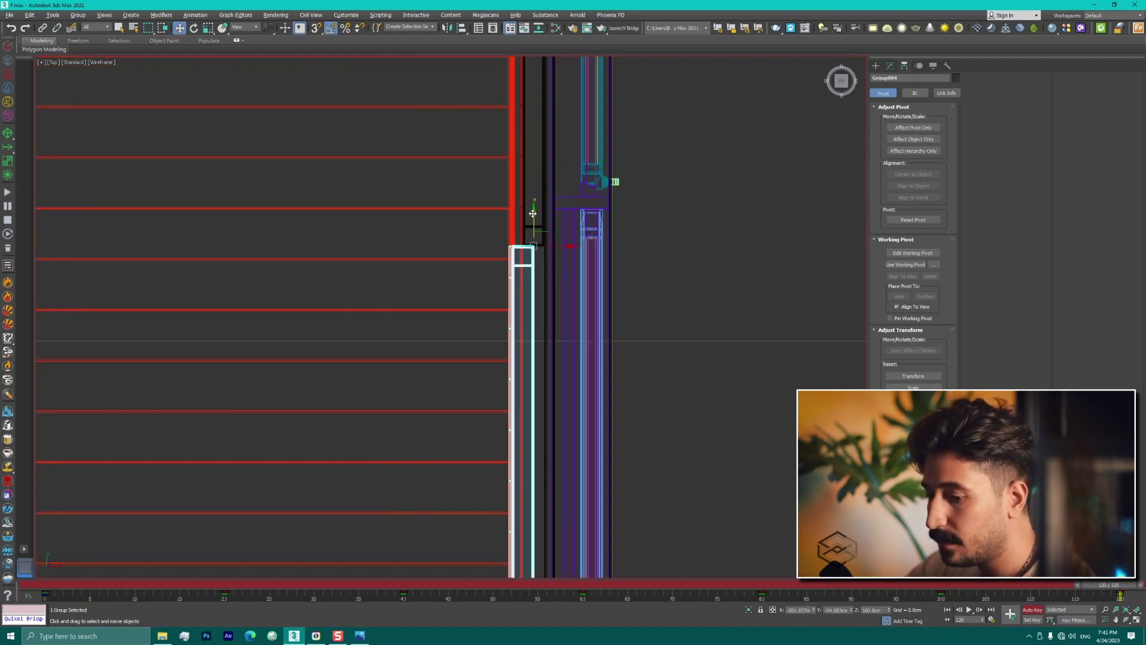
left_click(541, 199)
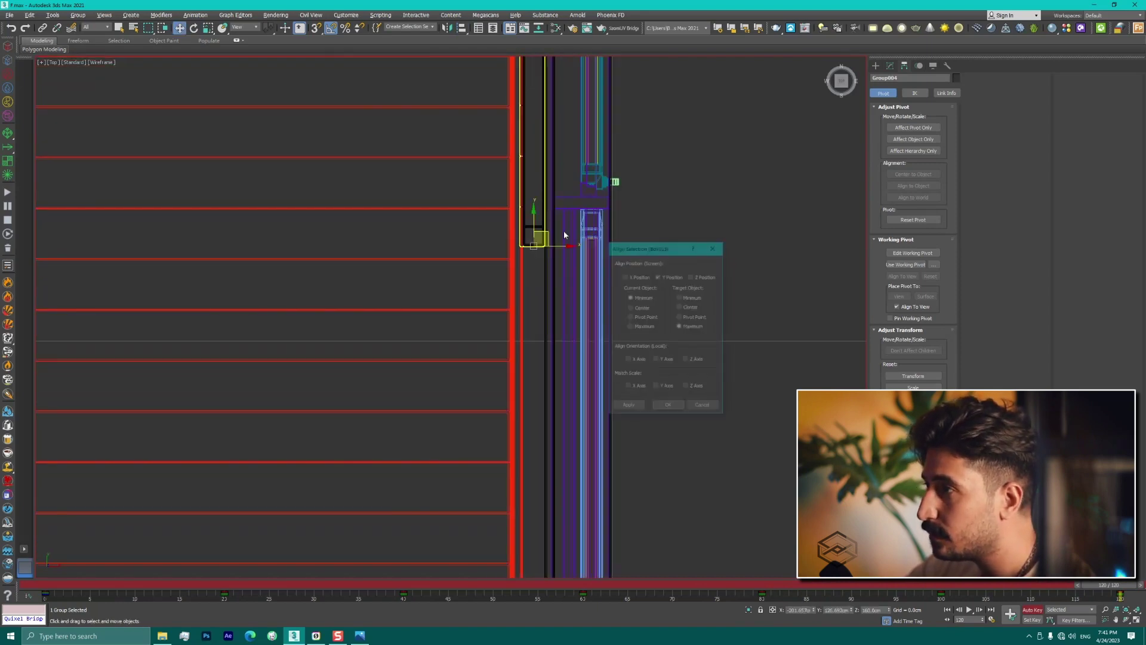
left_click(658, 276)
left_click(630, 307)
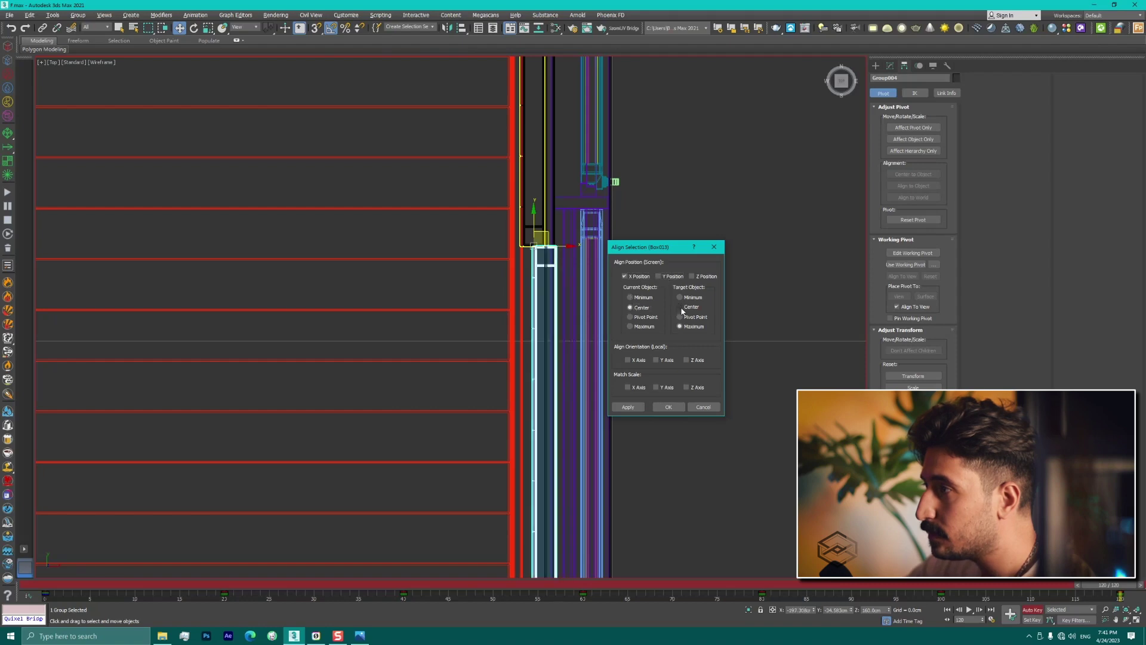
left_click(679, 306)
left_click(669, 407)
mouse_move(1110, 585)
left_mouse_down()
mouse_move(883, 591)
mouse_move(769, 523)
left_mouse_up()
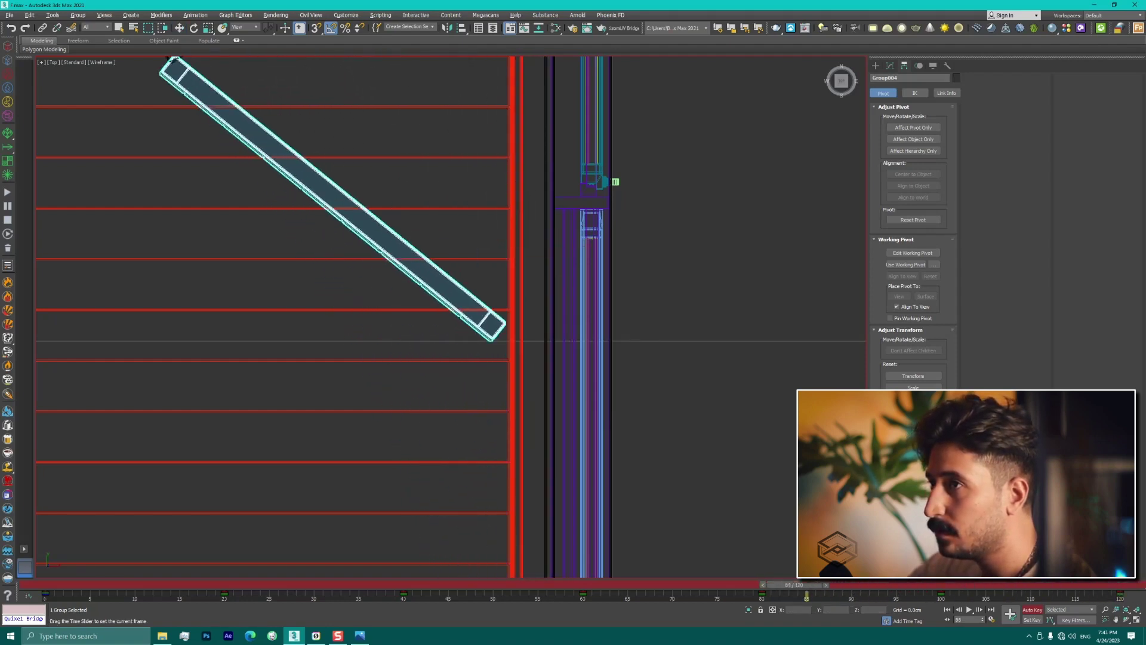
Step: Rewind to frame 0, switch to Default Shading (F4), and play the animation until frame 90
key("w")
scroll(714, 490, "down", 3)
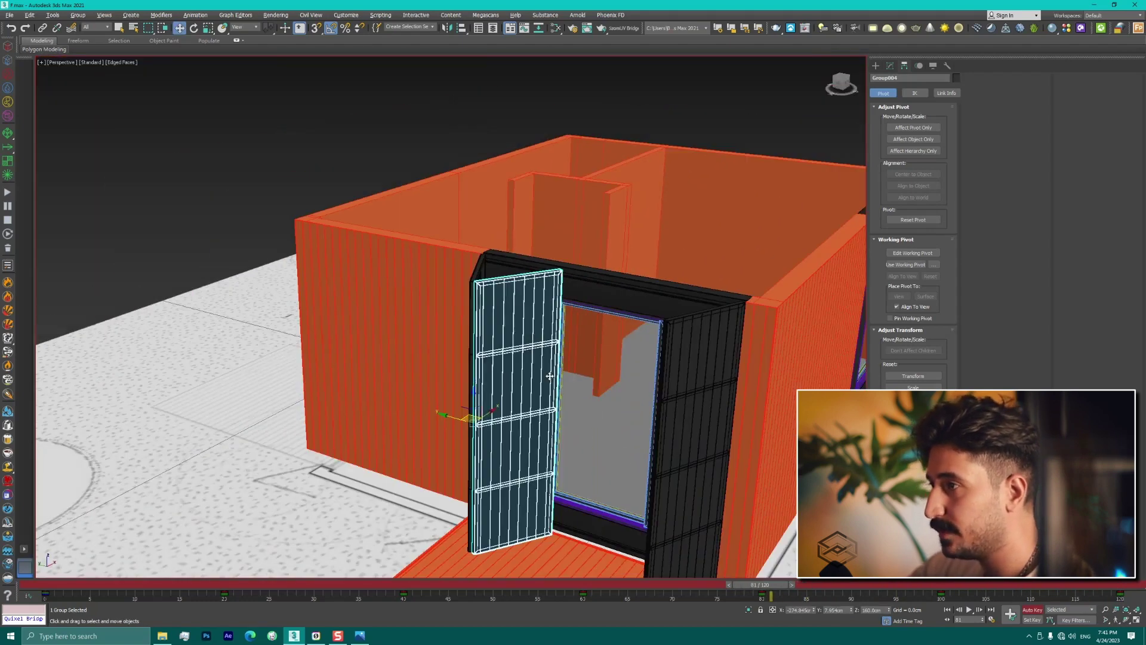
scroll(550, 377, "down", 3)
middle_click_drag(524, 306, 532, 303, "alt")
scroll(532, 303, "up", 2)
left_click_drag(766, 585, 45, 585)
key("F4")
scroll(231, 330, "down", 5)
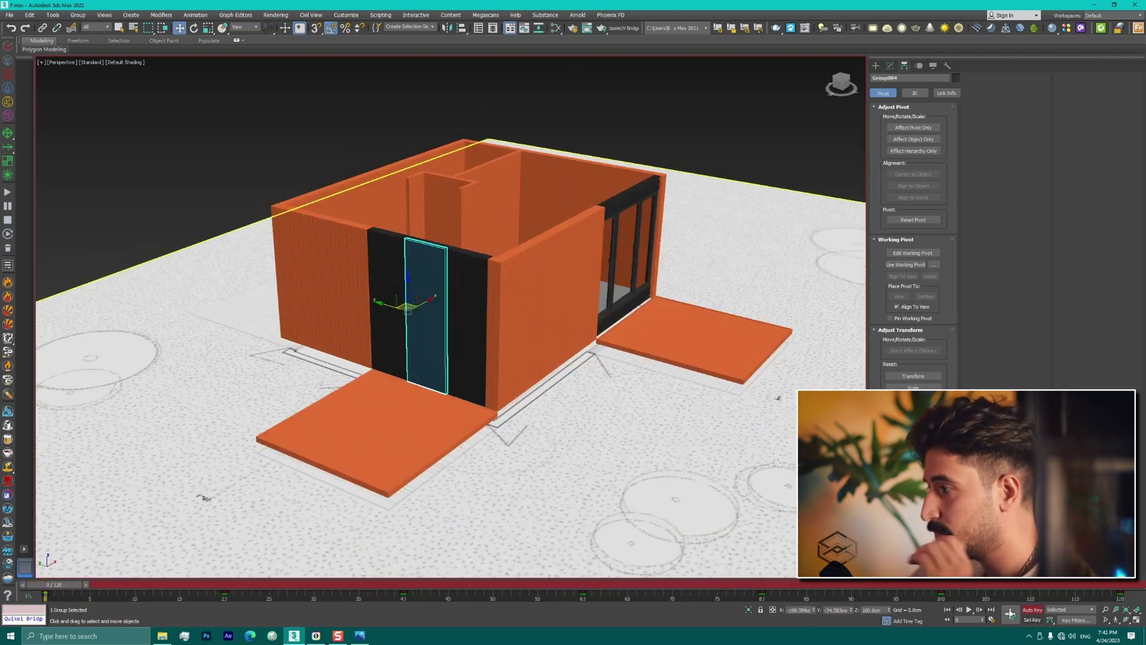
left_click(972, 610)
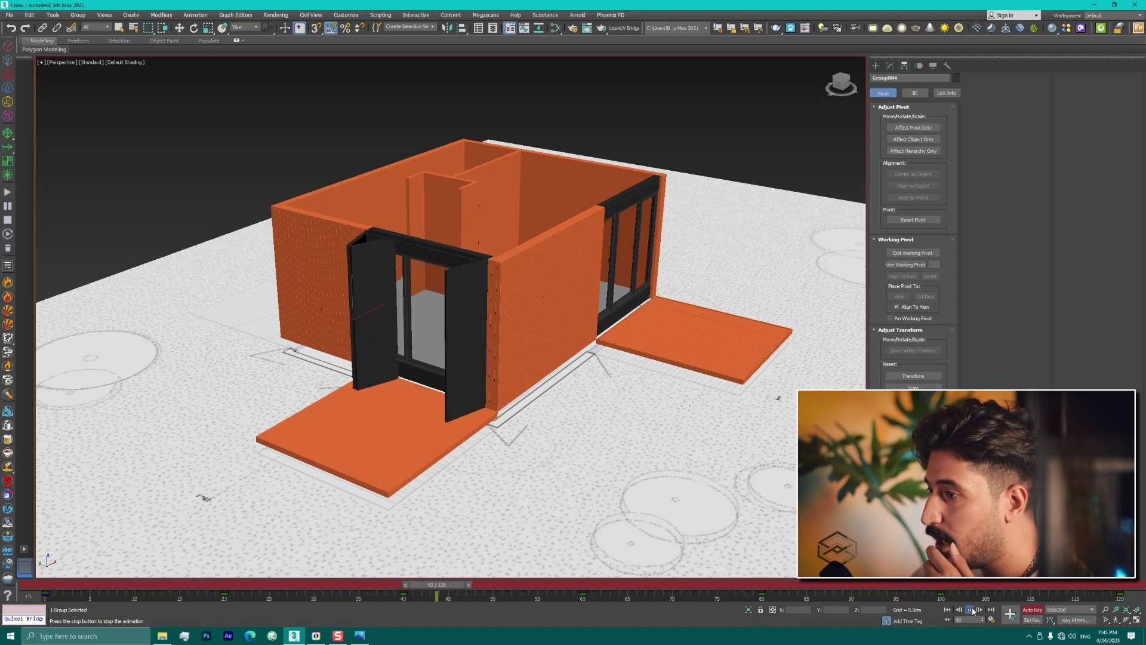
left_click(972, 609)
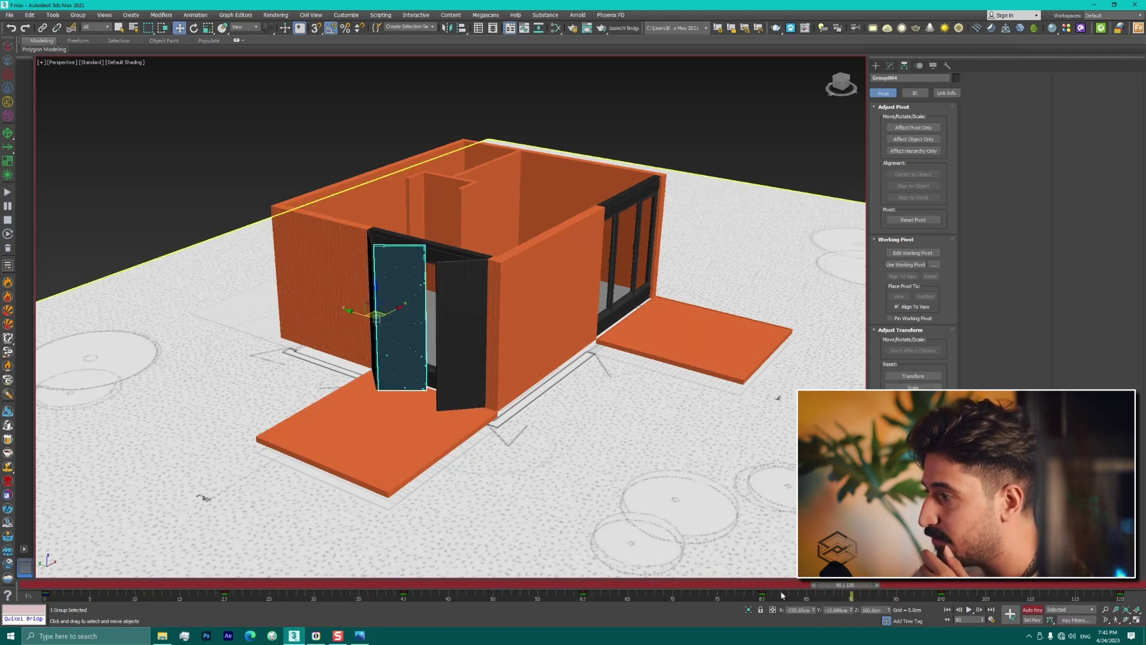
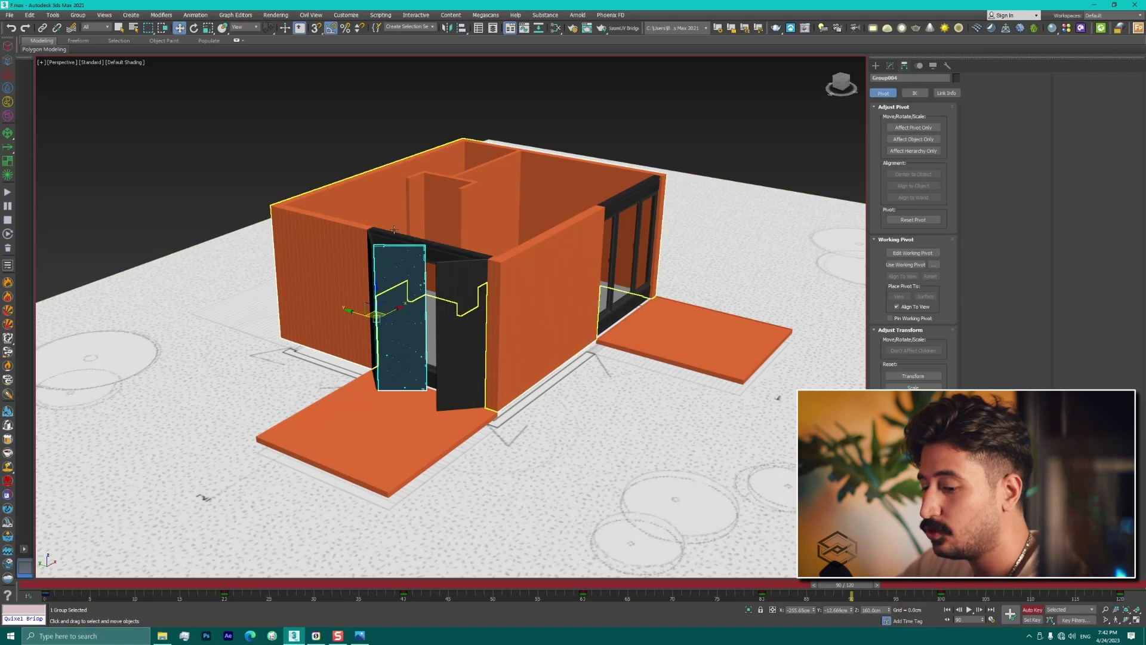
Step: Switch to Top wireframe view and slide the door leaf back against its hinge
key("t")
key("F3")
scroll(412, 292, "up", 2)
scroll(479, 320, "up", 5)
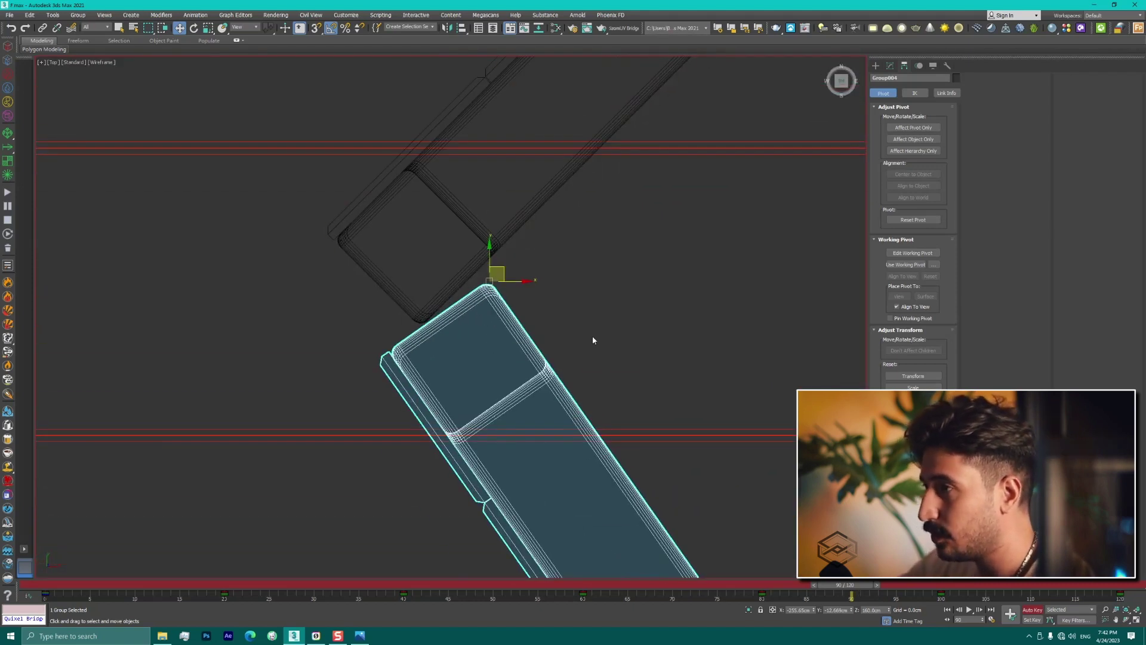
left_click_drag(505, 270, 442, 318)
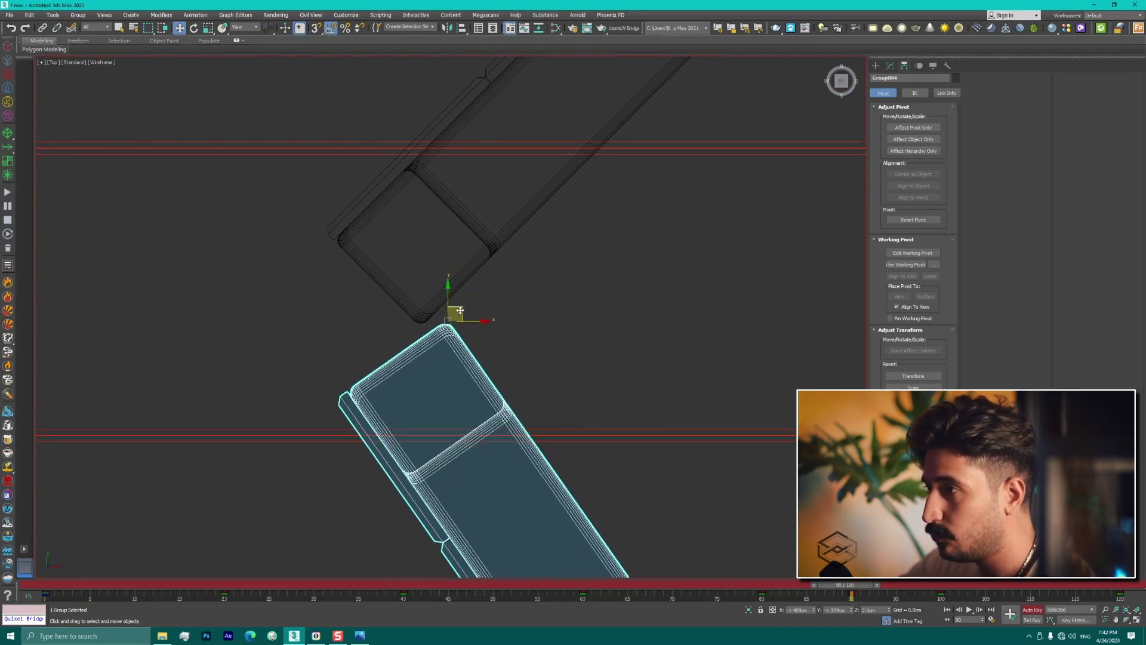
Step: At frame 97, move the door leaf to line up with its hinge
left_click_drag(849, 589, 909, 589)
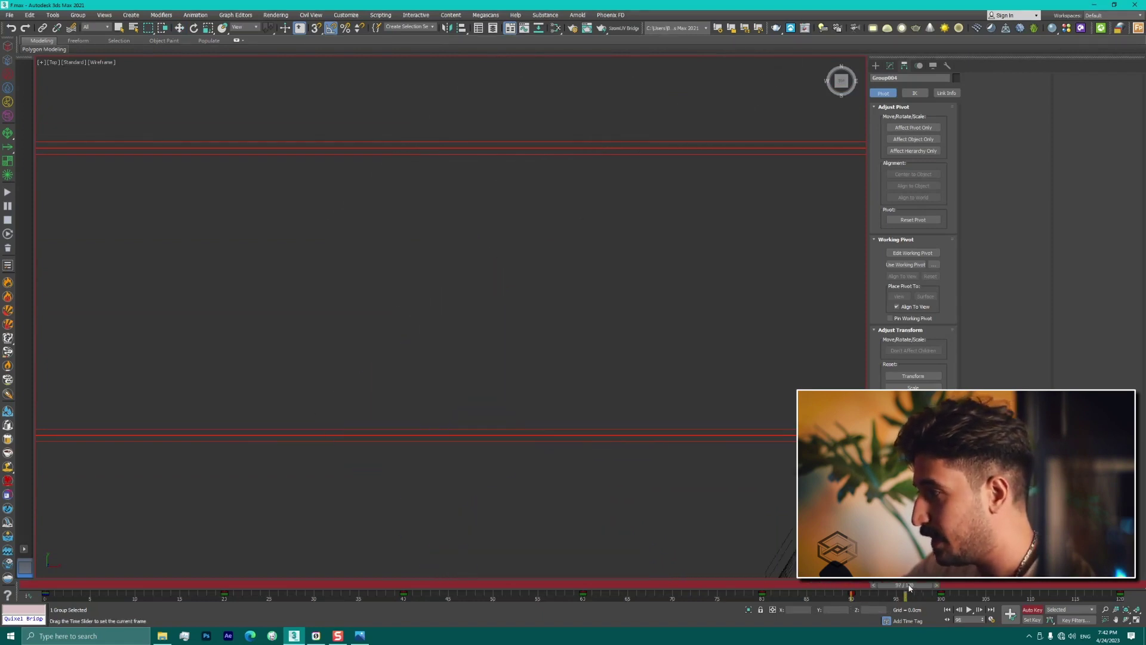
key("w")
scroll(357, 252, "down", 4)
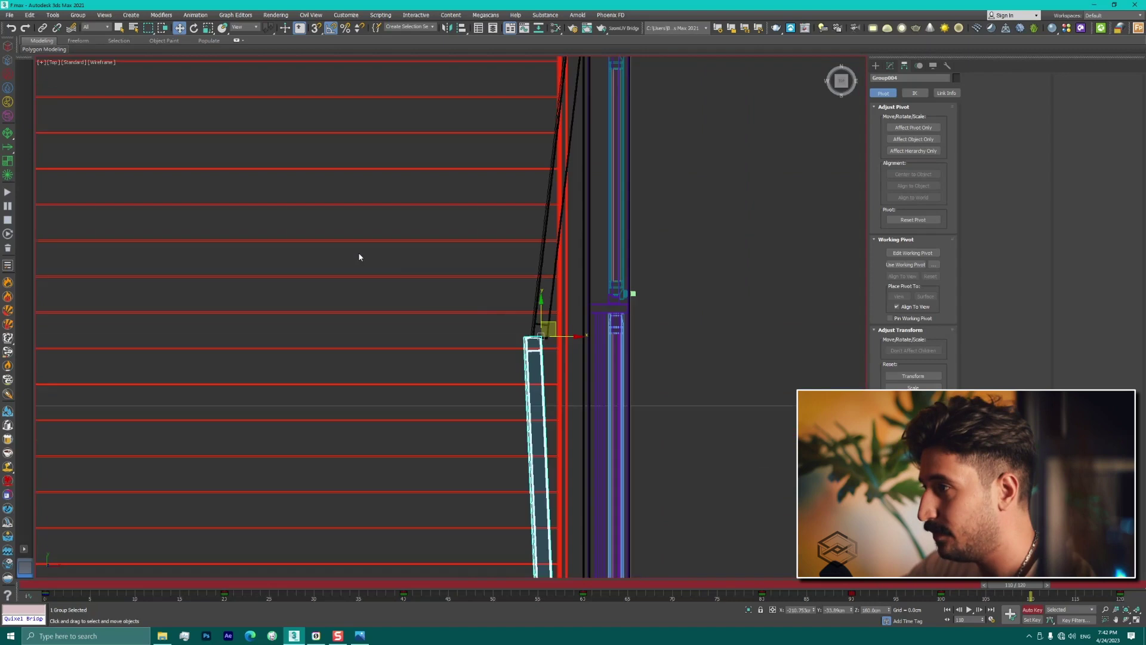
scroll(563, 362, "up", 3)
scroll(563, 362, "up", 2)
left_click_drag(563, 368, 599, 385)
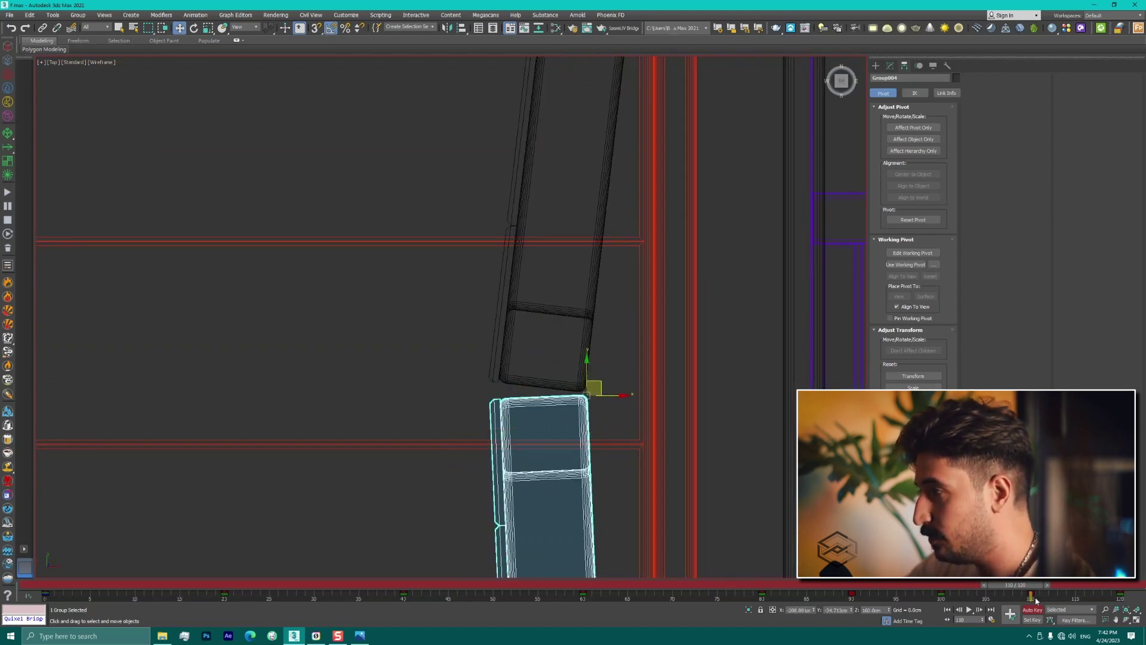
Step: At frame 10, shift the door leaf to meet its hinge point
left_click_drag(1028, 591, 151, 574)
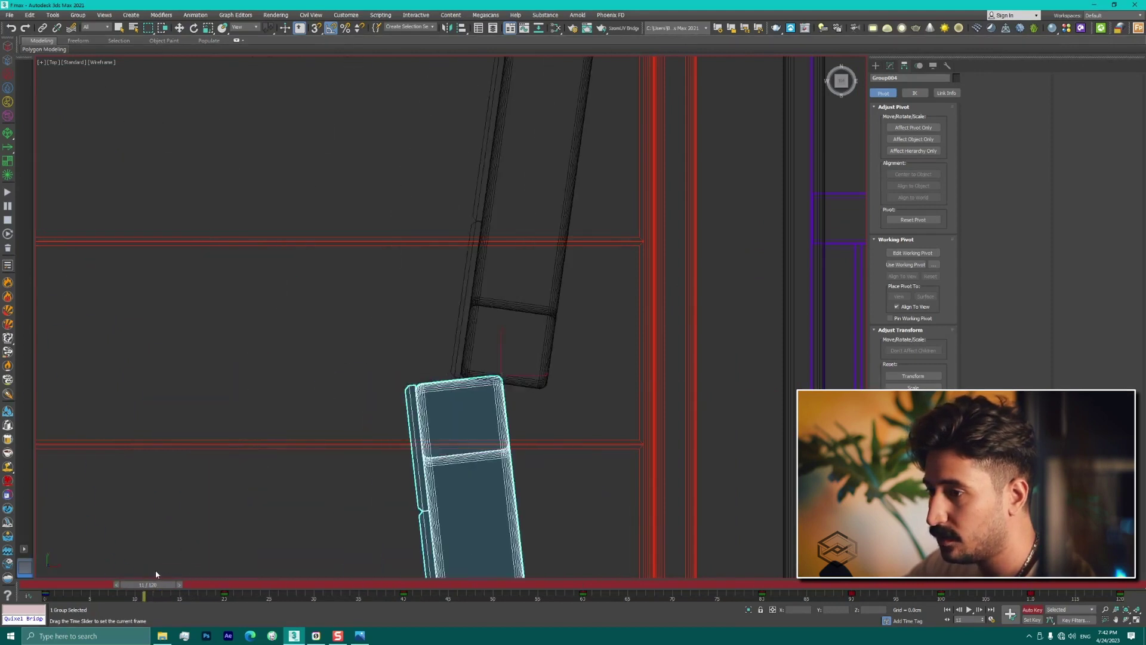
key("w")
scroll(610, 386, "up", 2)
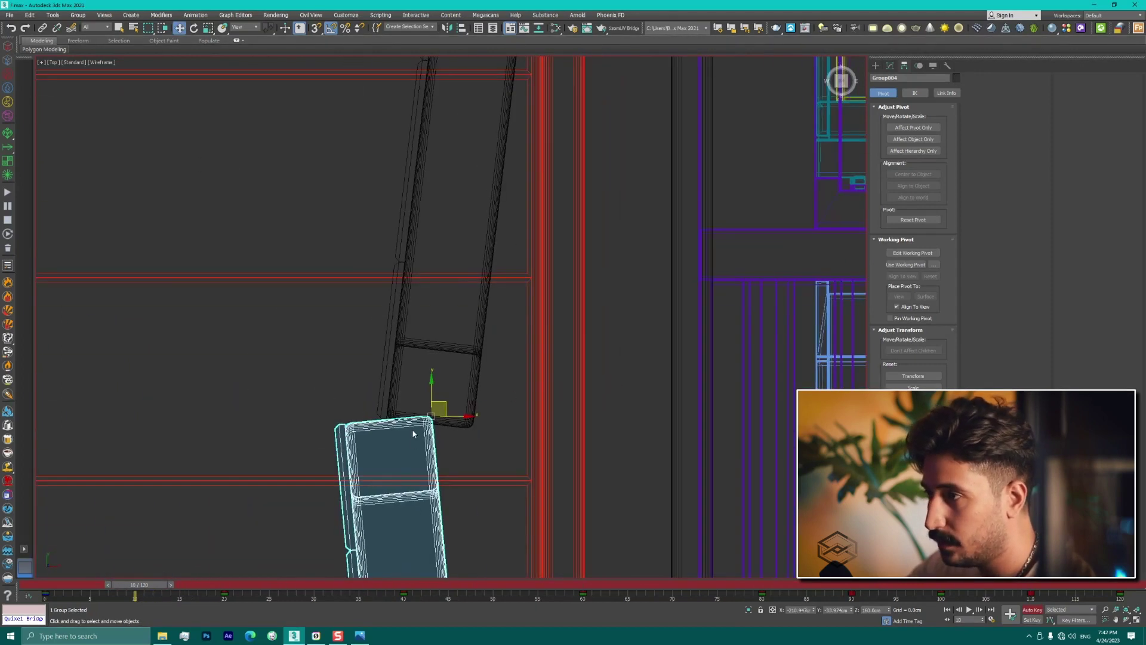
scroll(610, 385, "up", 1)
left_click_drag(430, 402, 488, 422)
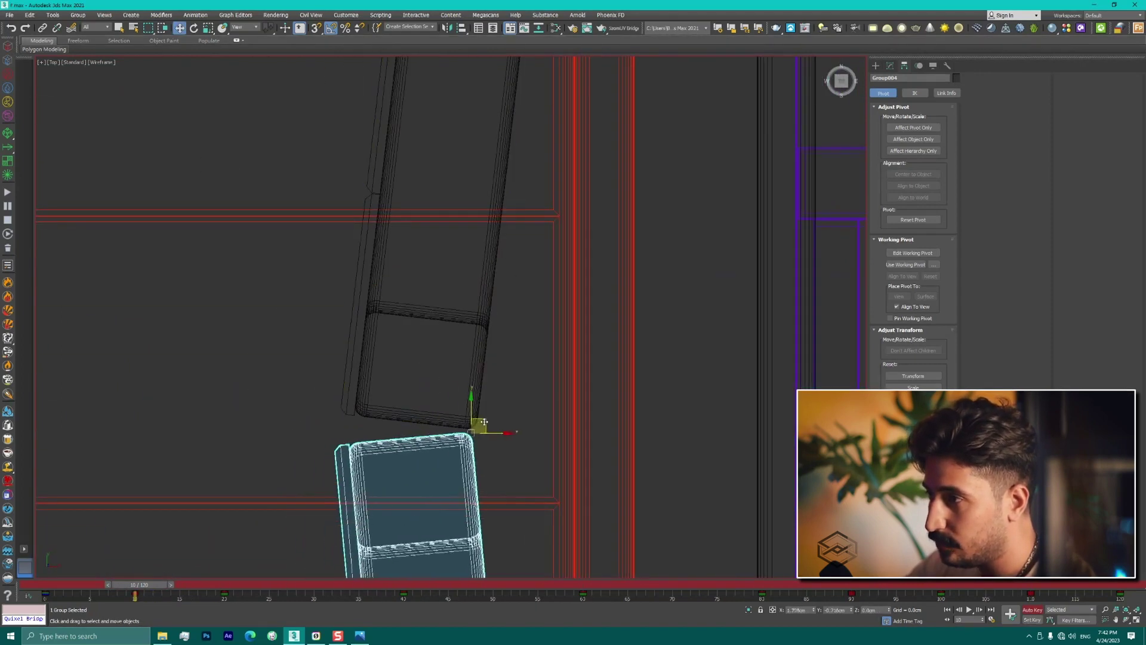
Step: At frame 22, move the door leaf down-left into alignment with the hinge
left_click_drag(146, 588, 260, 584)
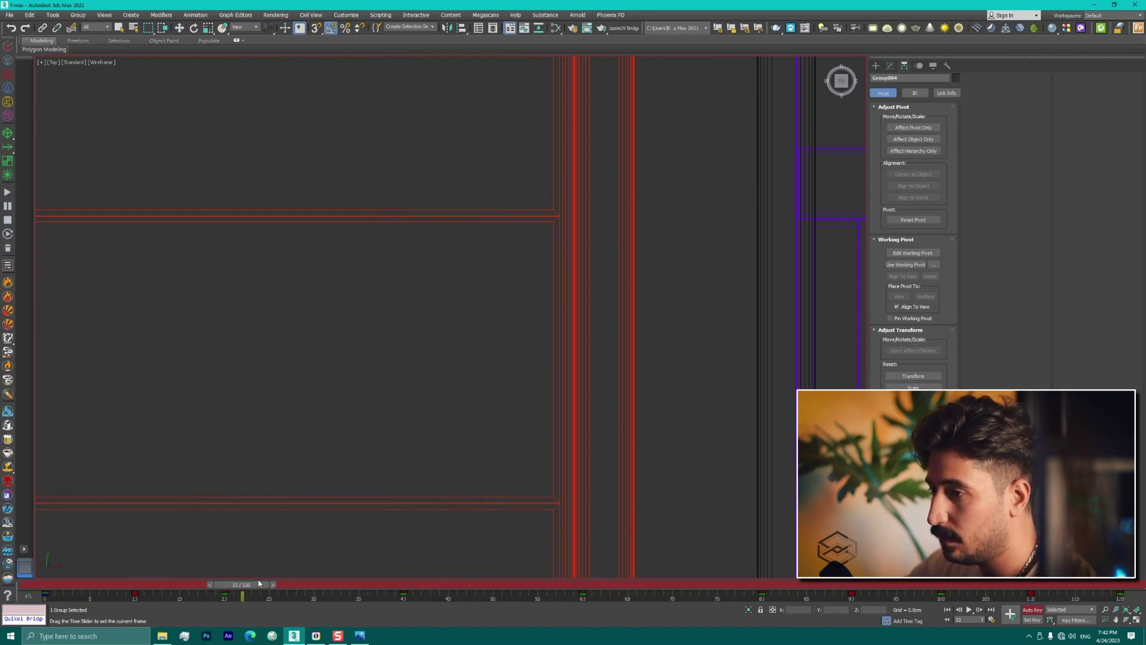
middle_click_drag(325, 575, 394, 340)
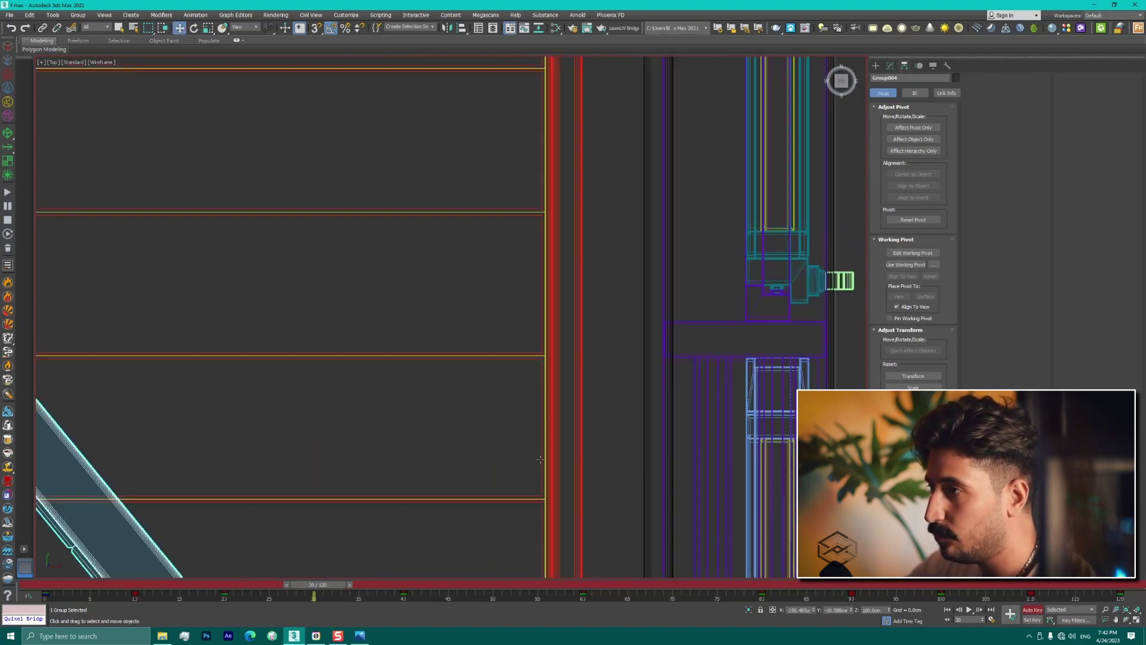
scroll(242, 329, "up", 3)
scroll(424, 324, "up", 2)
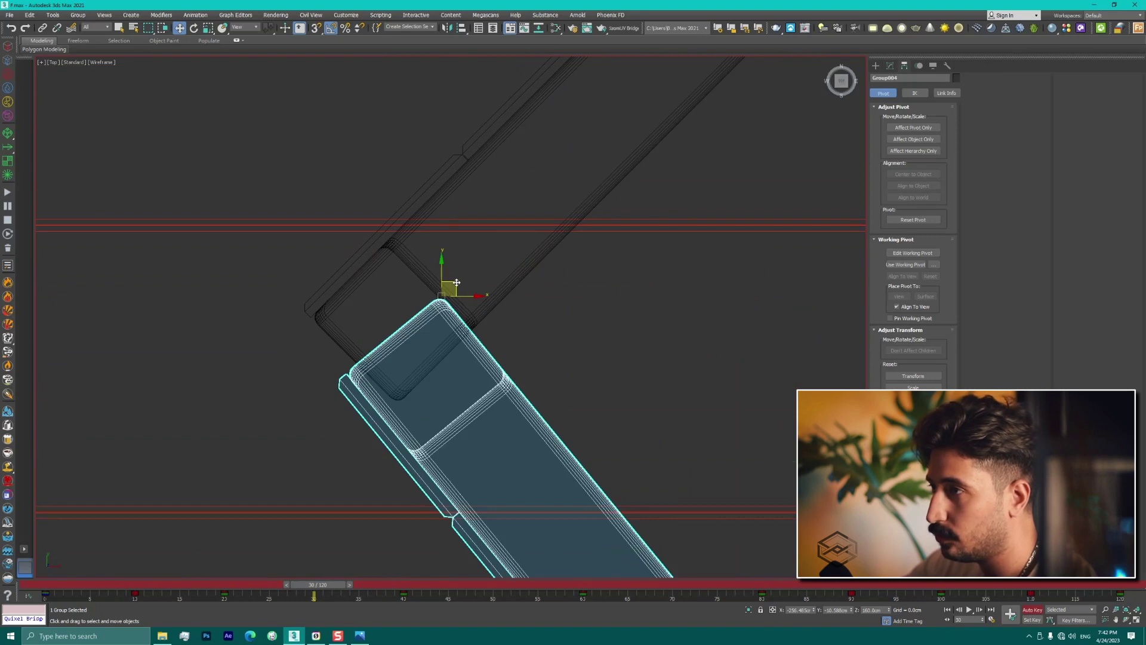
left_click_drag(457, 282, 419, 393)
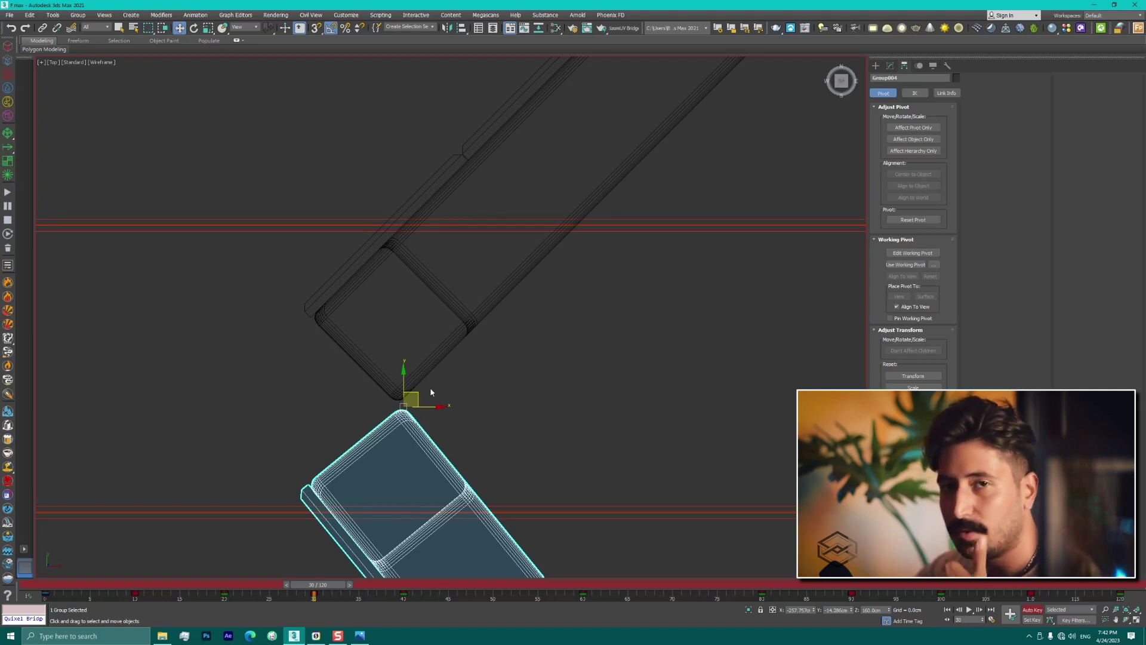
scroll(413, 401, "down", 4)
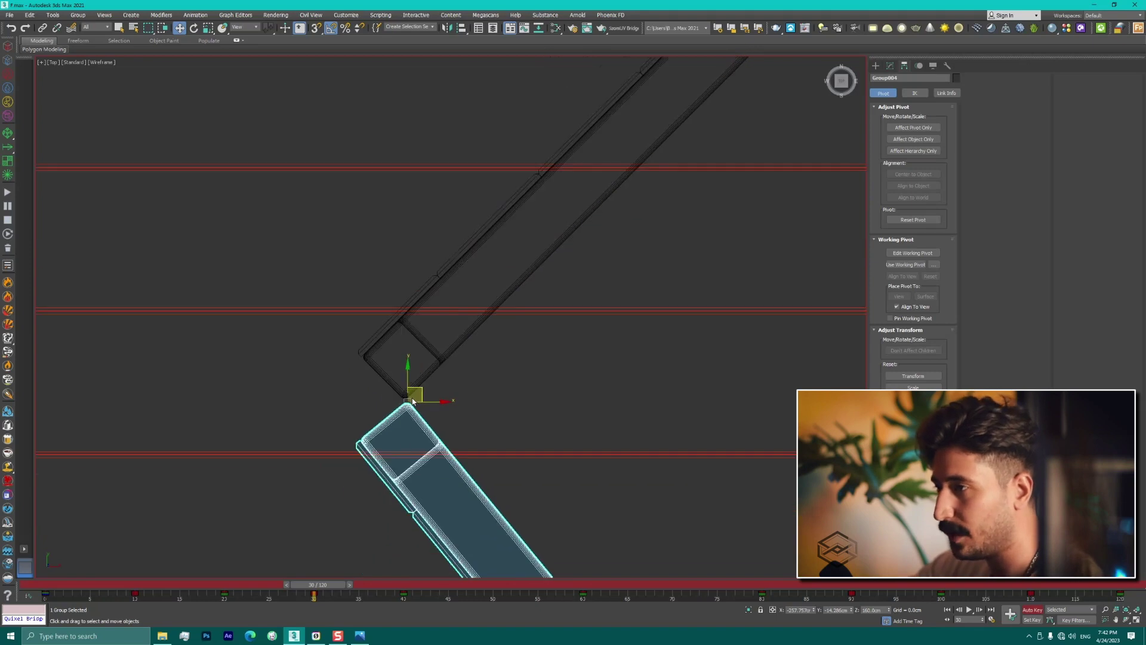
Step: At frame 50, nudge the door leaf up-left against the hinge, then scrub back to about frame 38
left_click_drag(318, 589, 445, 585)
scroll(425, 499, "down", 4)
scroll(360, 375, "up", 4)
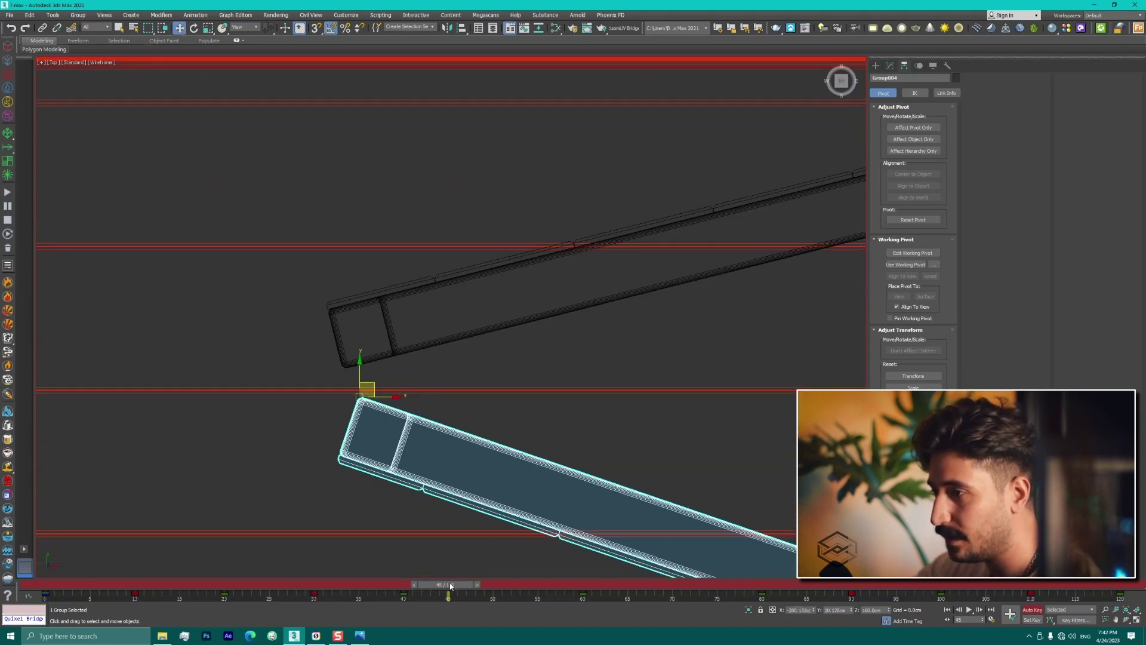
left_click_drag(451, 586, 493, 586)
scroll(334, 253, "up", 2)
left_click_drag(334, 253, 318, 223)
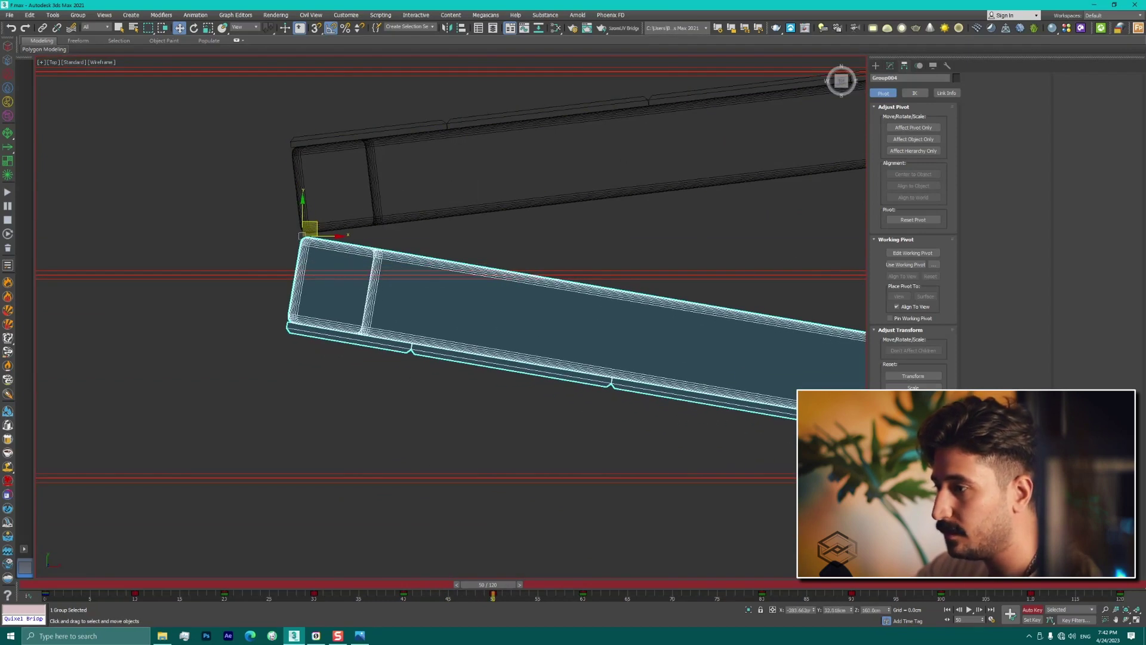
left_click_drag(489, 586, 375, 591)
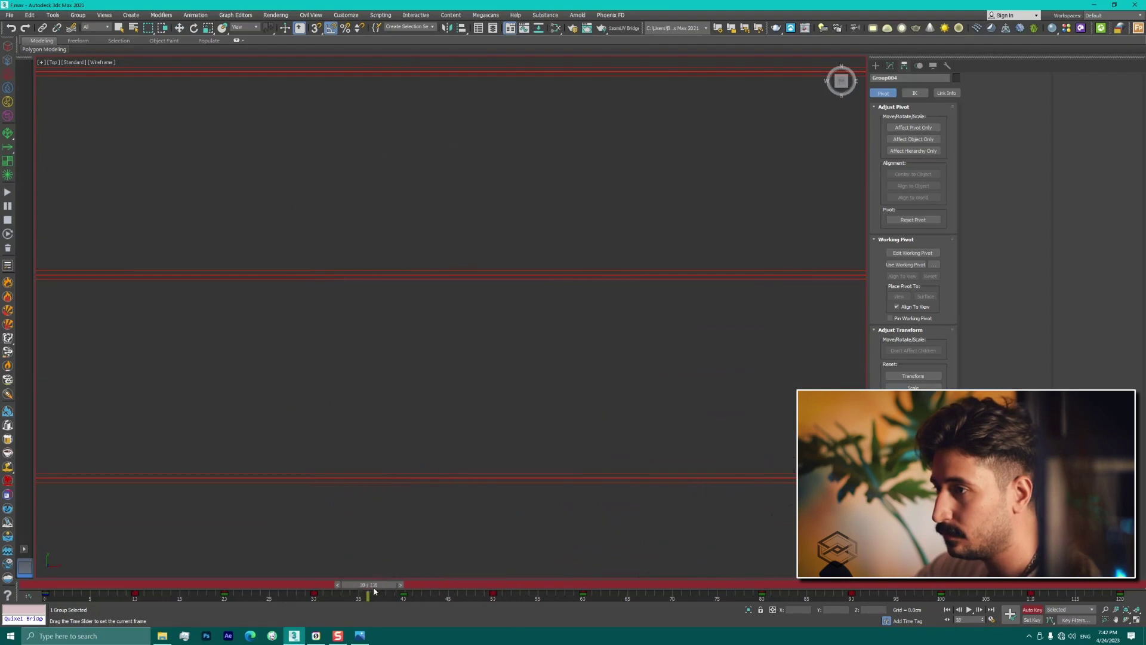
Step: Play the door animation in Perspective view, stop it, and turn Auto Key off
key("p")
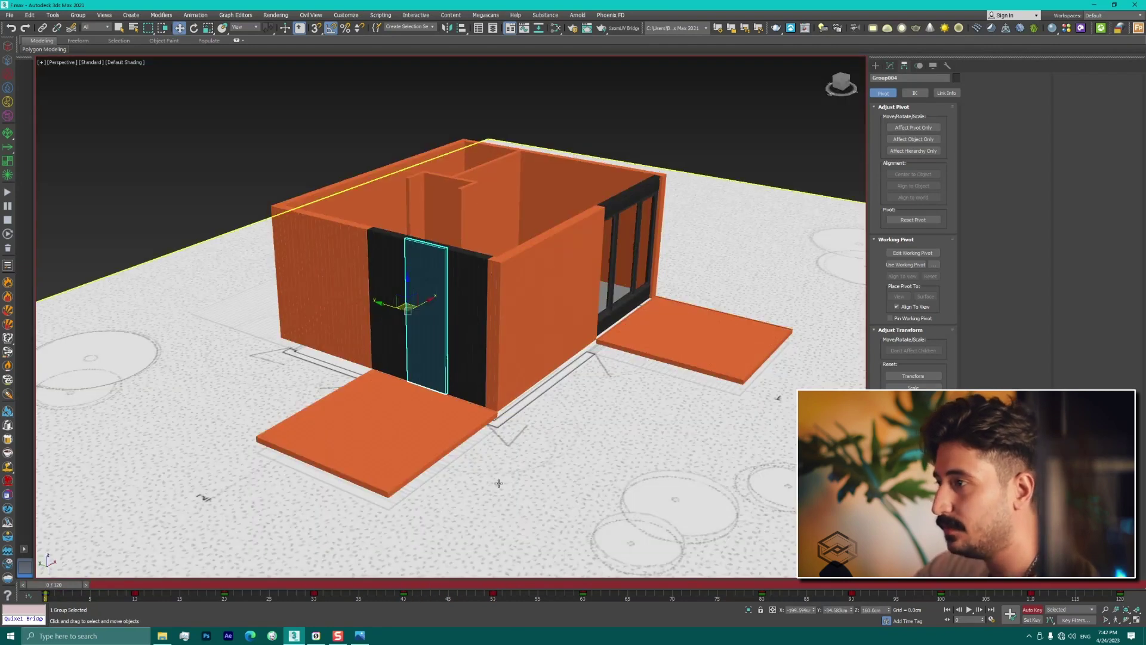
left_click(968, 611)
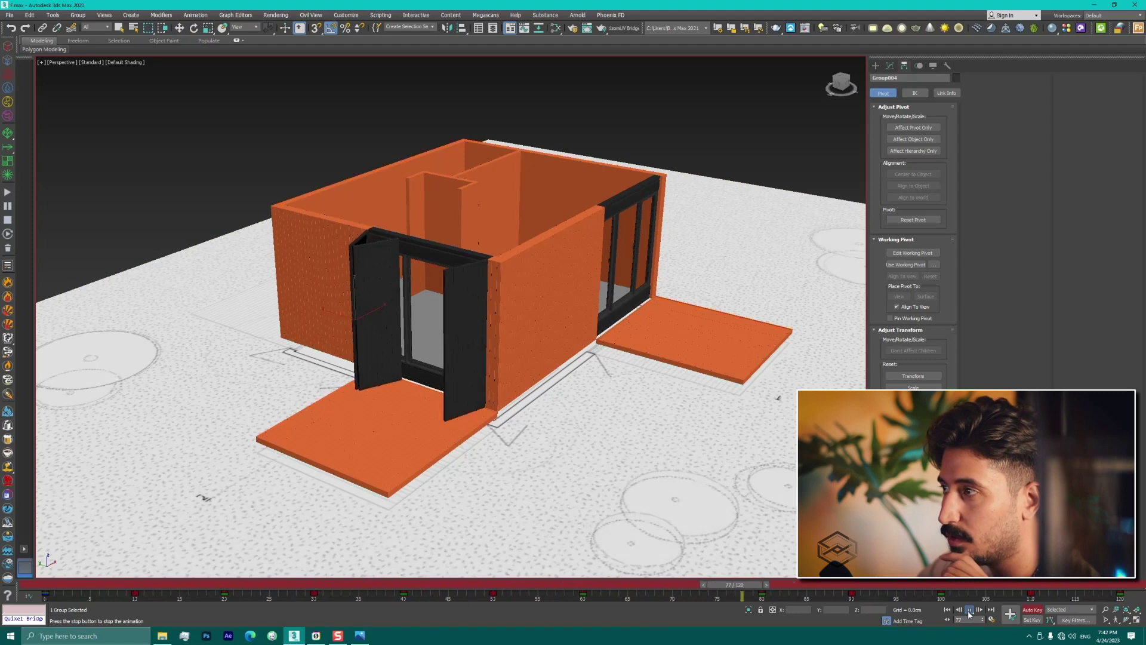
left_click(969, 614)
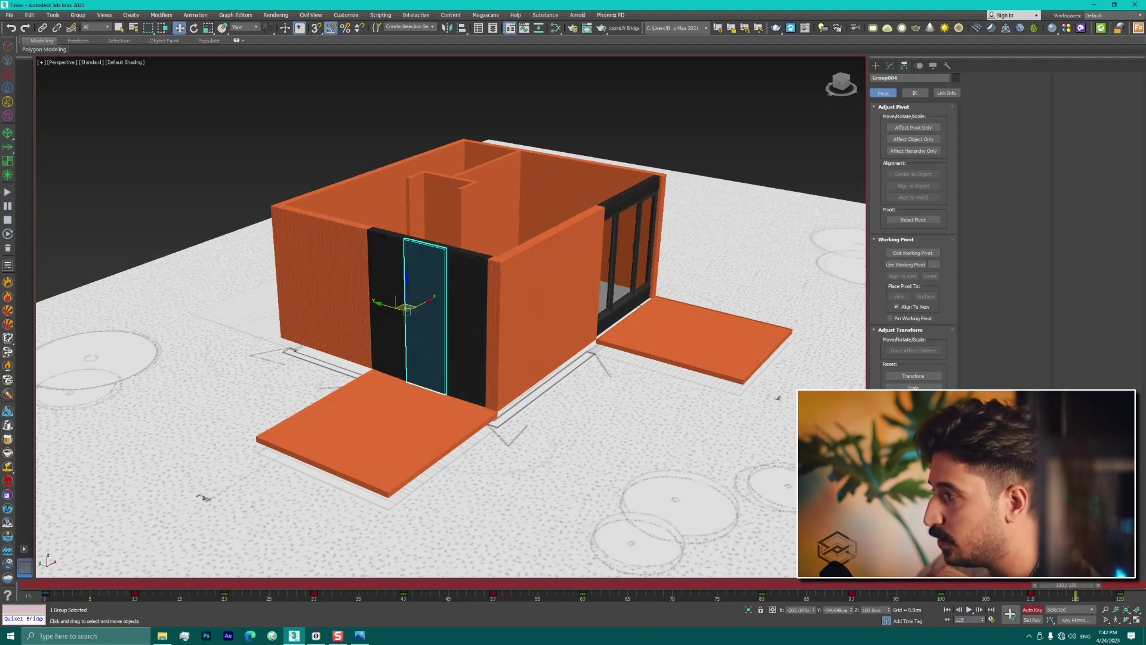
left_click(1032, 610)
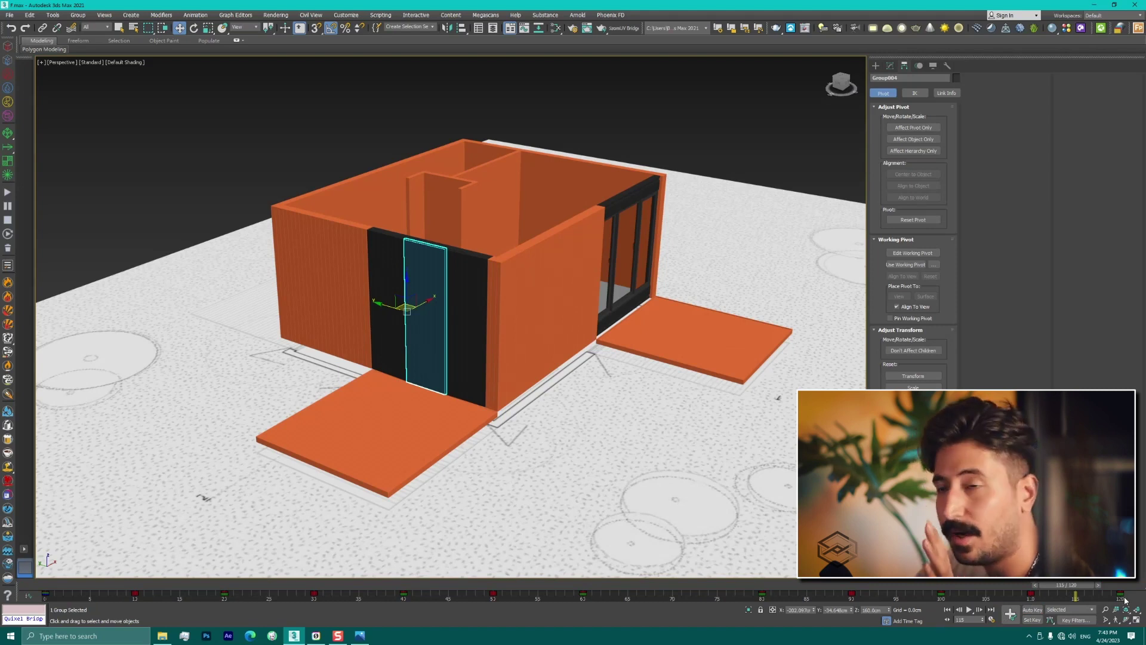
Step: Unhide all objects and add the other two door panels to the selection
right_click(703, 142)
left_click(718, 99)
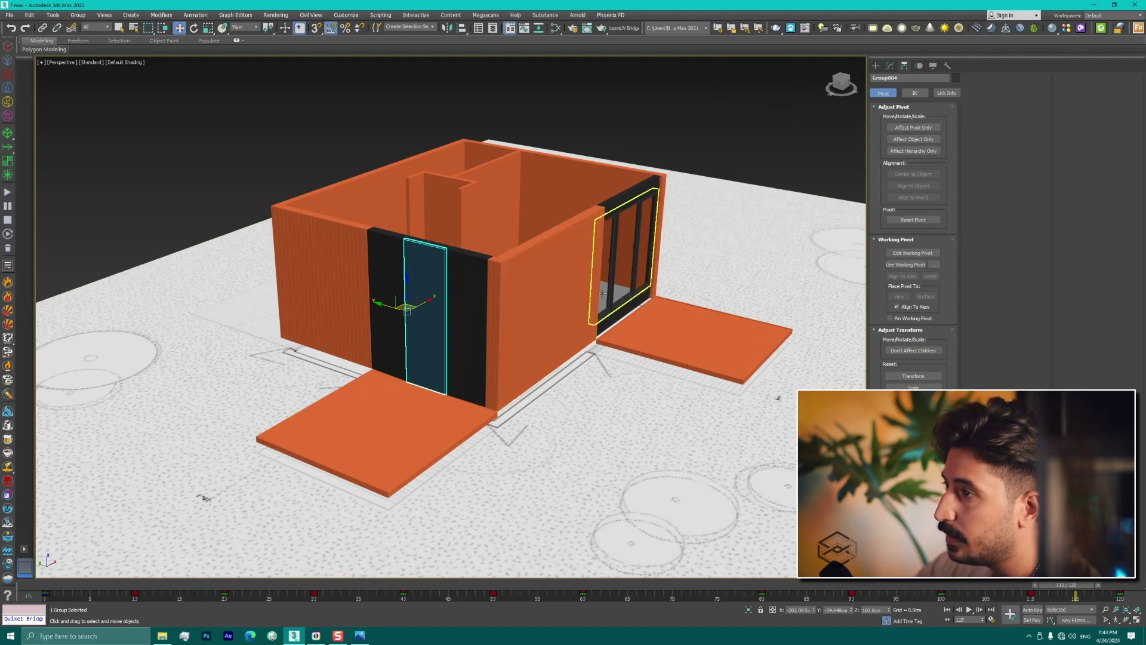
left_click(468, 332)
left_click(429, 342, "ctrl")
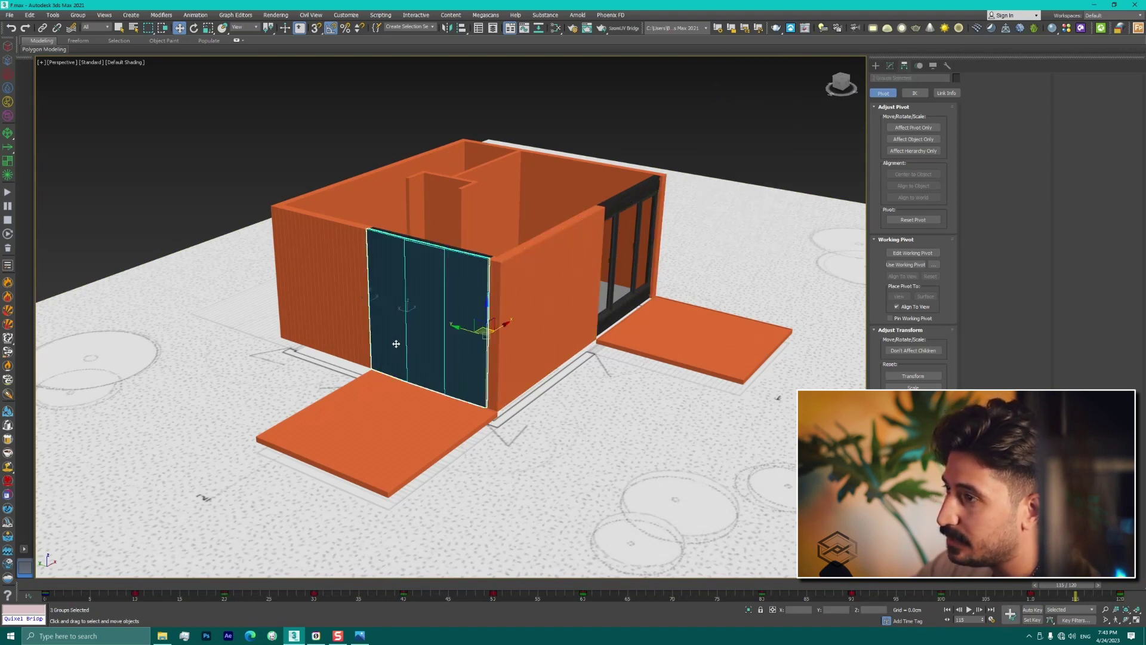
Step: Deselect the door panels and pan the view to frame the house
scroll(631, 323, "down", 2)
scroll(639, 329, "down", 3)
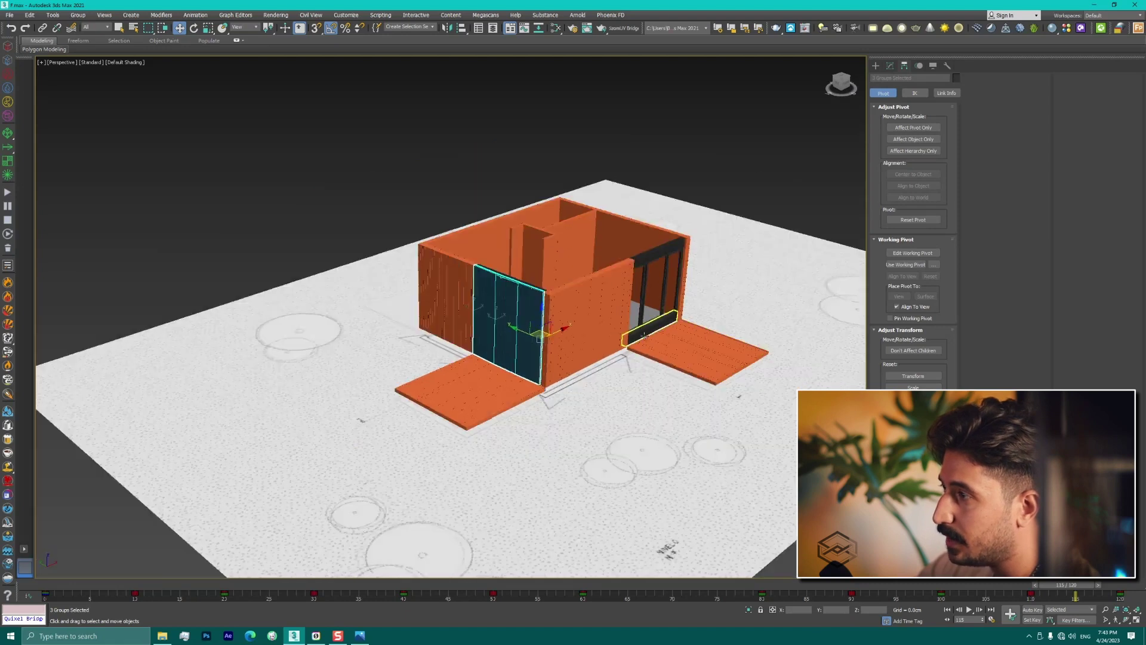
scroll(657, 335, "down", 2)
left_click(735, 207)
right_click(736, 208)
left_click(732, 158)
mouse_move(733, 183)
middle_mouse_down()
mouse_move(566, 248)
mouse_move(631, 214)
middle_mouse_up()
Step: Select the left, middle and right front door panels and Shift-drag a copy toward the side opening
left_click(365, 346)
key("z")
left_click(450, 328, "ctrl")
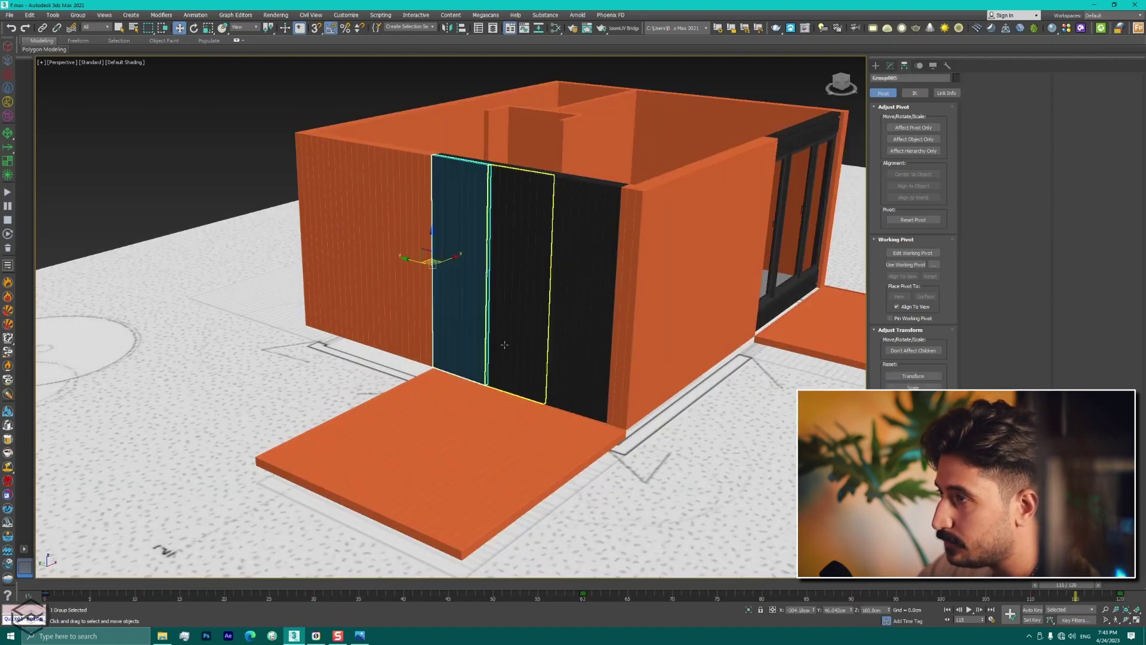
left_click(571, 360, "ctrl")
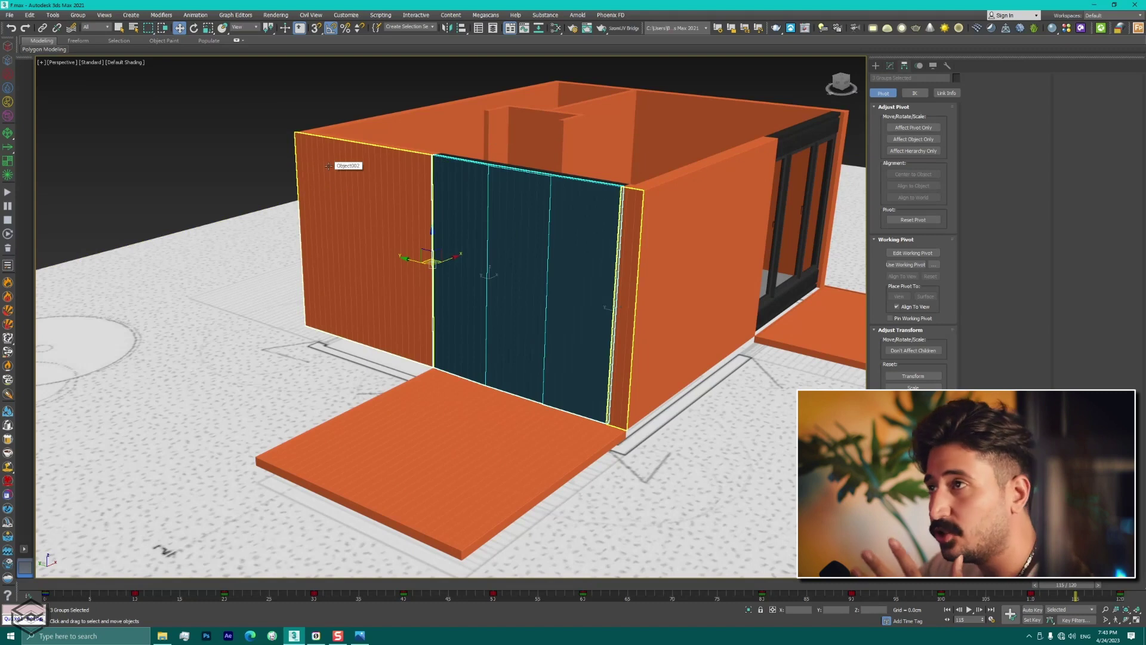
scroll(349, 281, "down", 3)
scroll(434, 294, "down", 5)
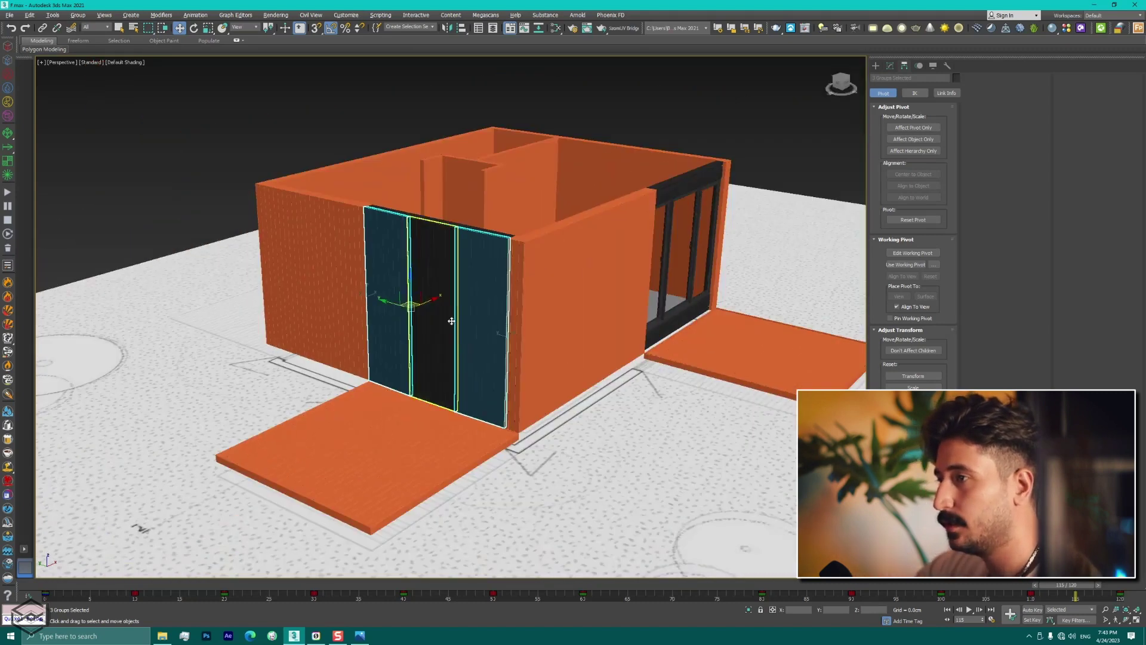
scroll(423, 302, "up", 1)
mouse_move(422, 294)
left_mouse_down("shift")
mouse_move(686, 289)
mouse_move(727, 233)
left_mouse_up("shift")
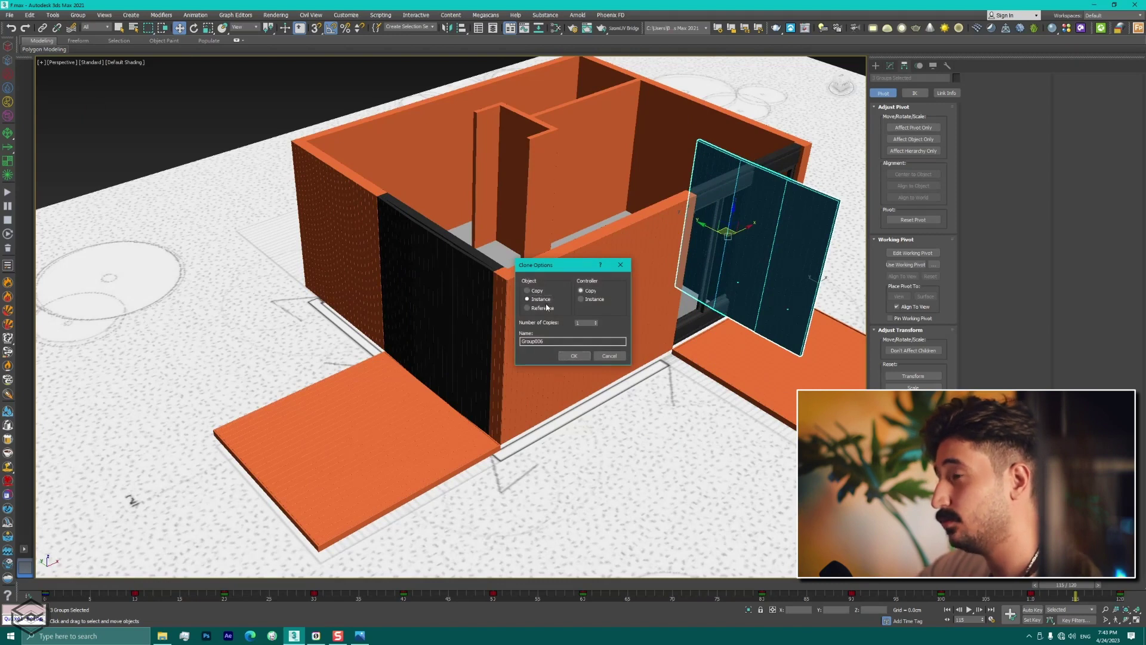
Step: Confirm the clone as an Instance
left_click(574, 356)
scroll(504, 314, "up", 3)
scroll(466, 334, "up", 4)
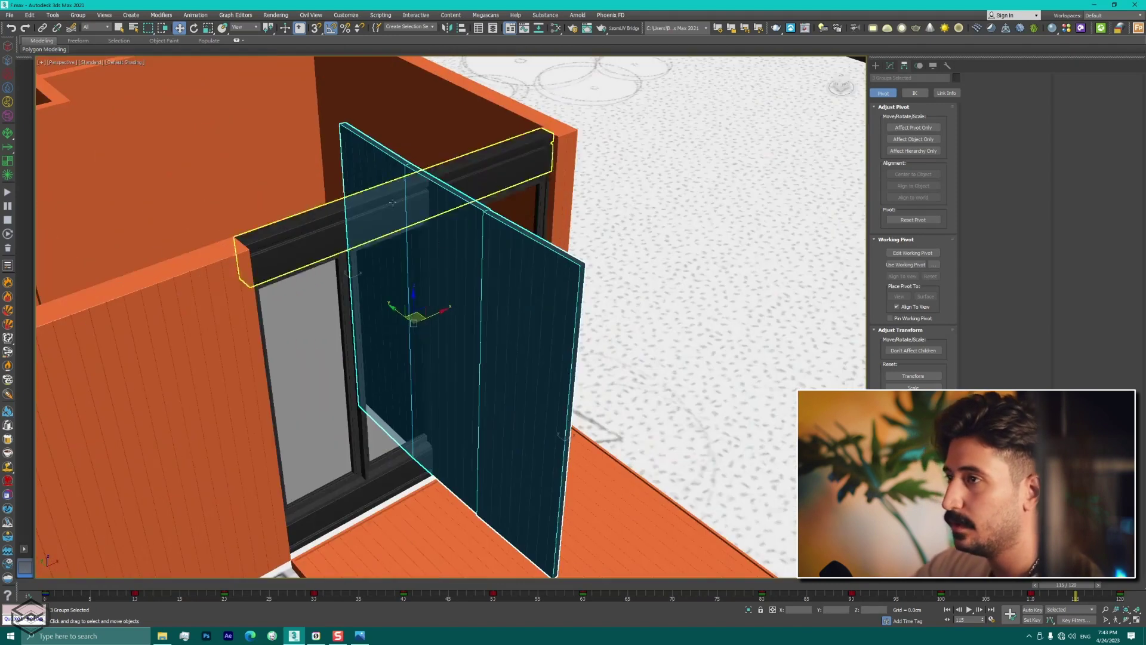
Step: Try rotating the cloned door panels, then reset and undo the rotation
right_click(195, 28)
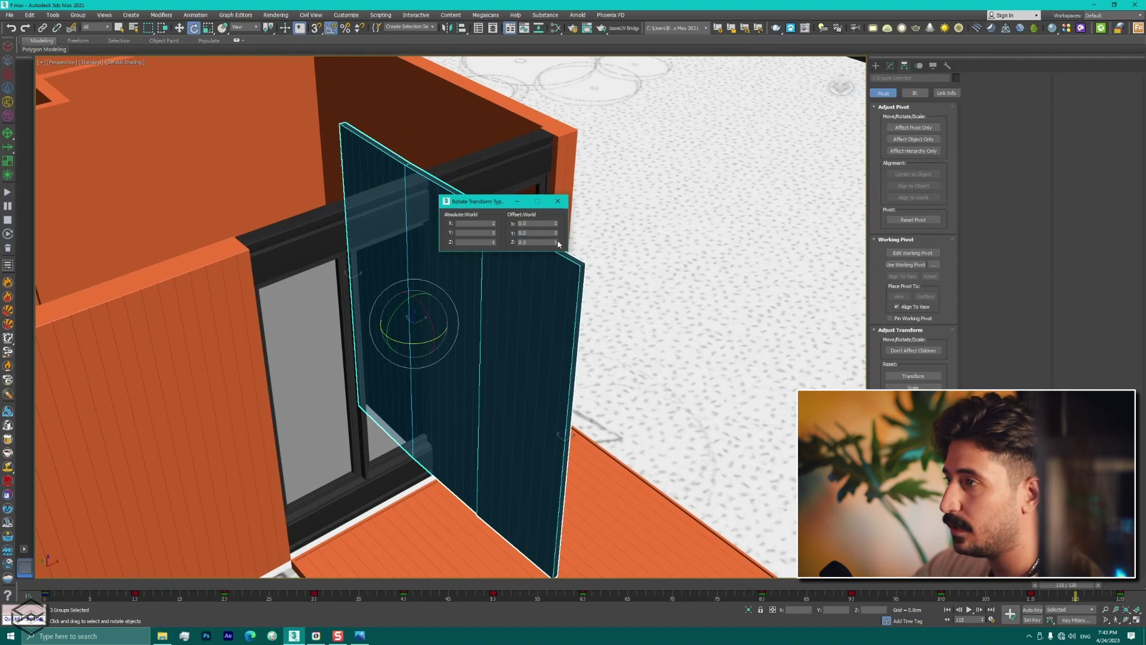
left_click_drag(557, 242, 562, 216)
right_click(562, 216)
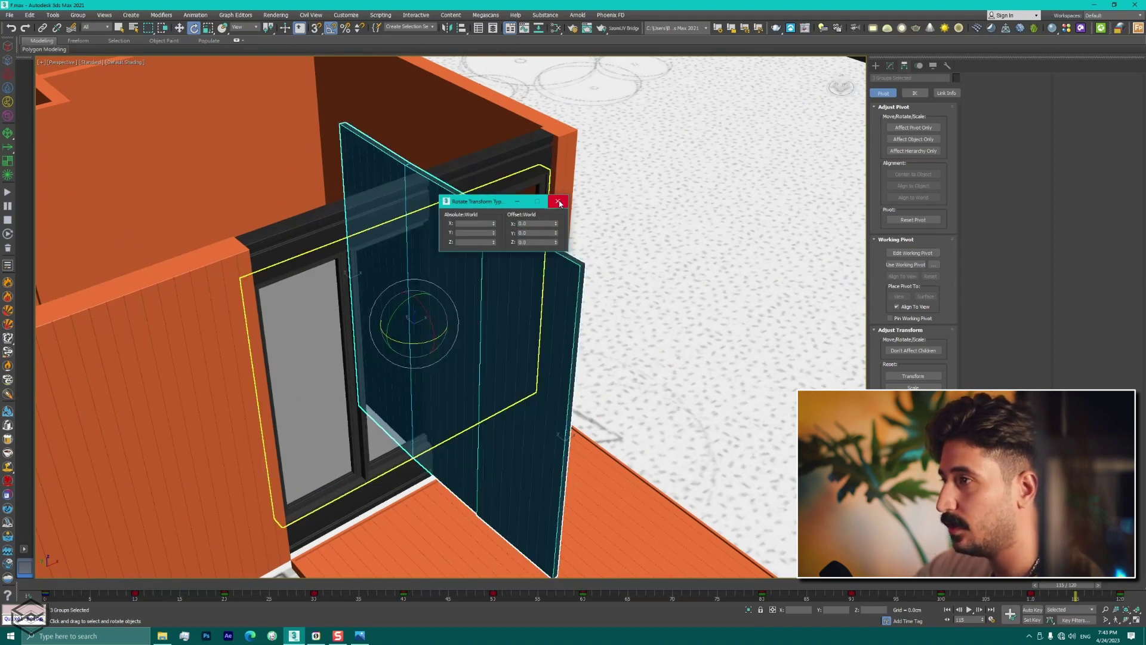
left_click(558, 201)
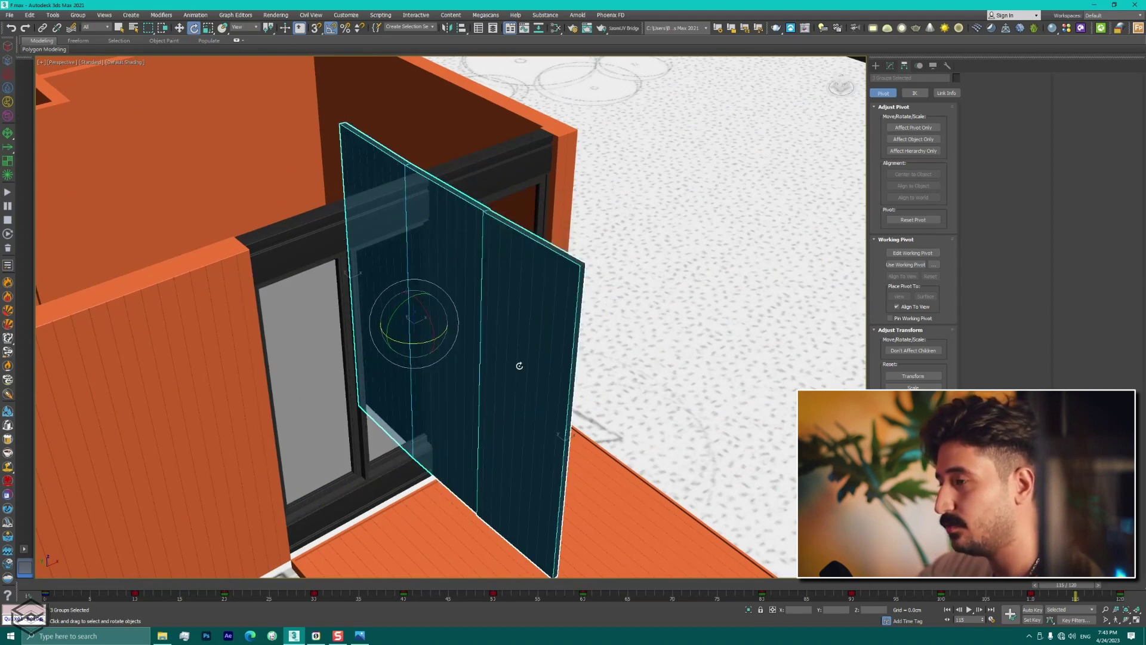
scroll(553, 355, "down", 10)
scroll(652, 326, "up", 2)
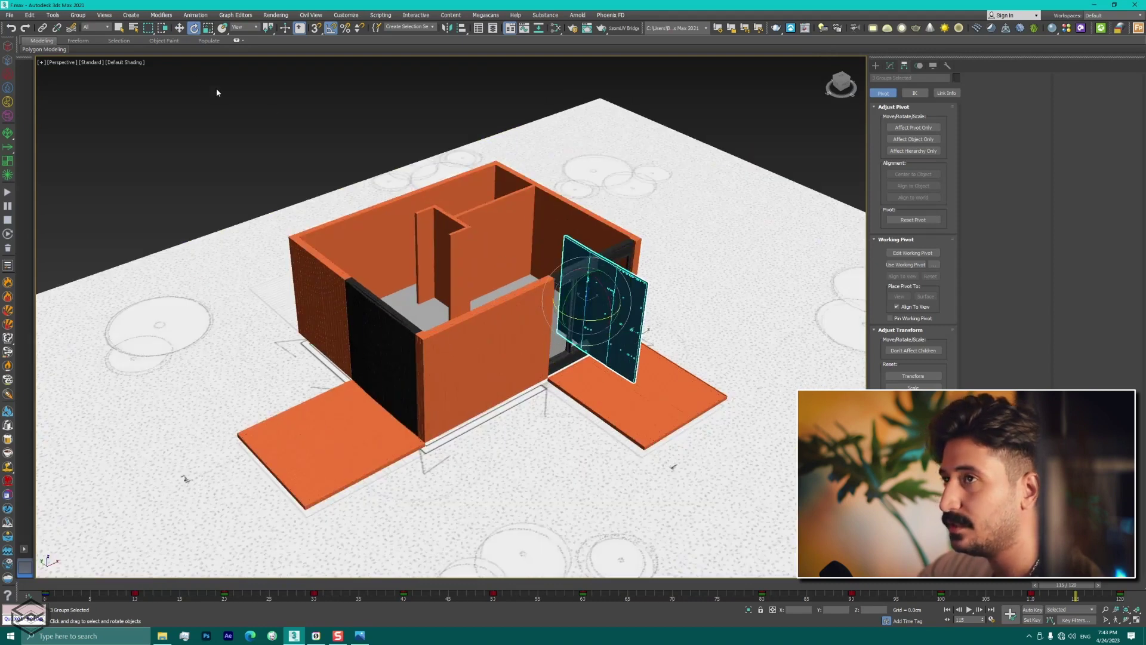
left_click_drag(651, 325, 687, 359)
scroll(691, 361, "up", 2)
key("ctrl+z")
Step: Group the panels as Group009 and rotate the group 90° about Z
left_click(74, 16)
left_click(579, 334)
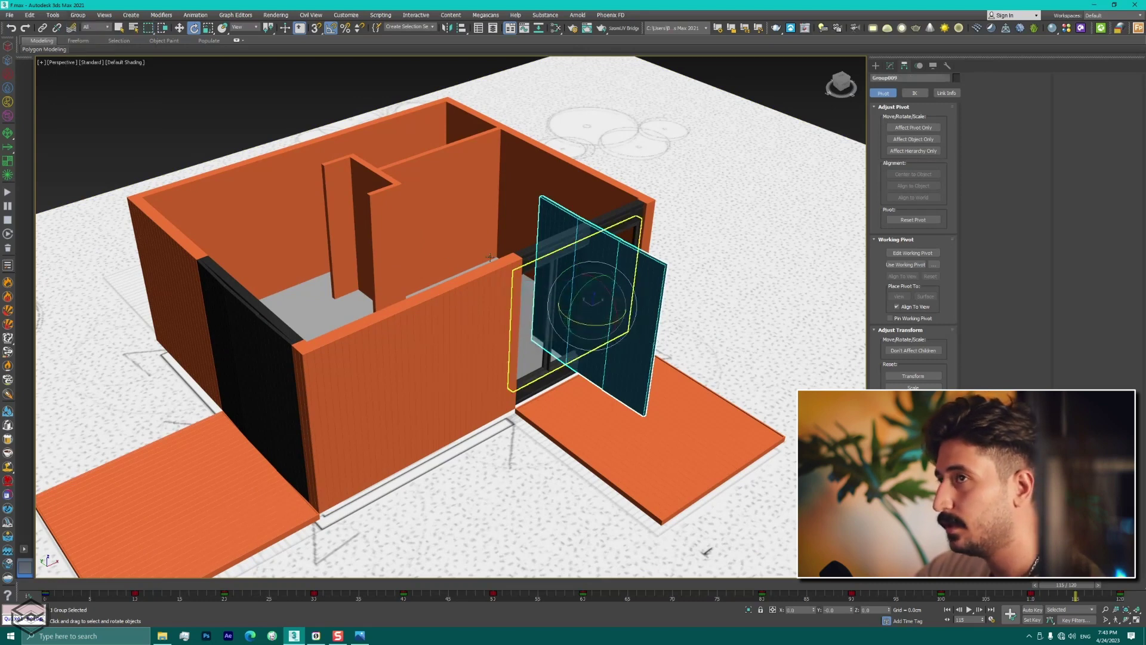
right_click(194, 27)
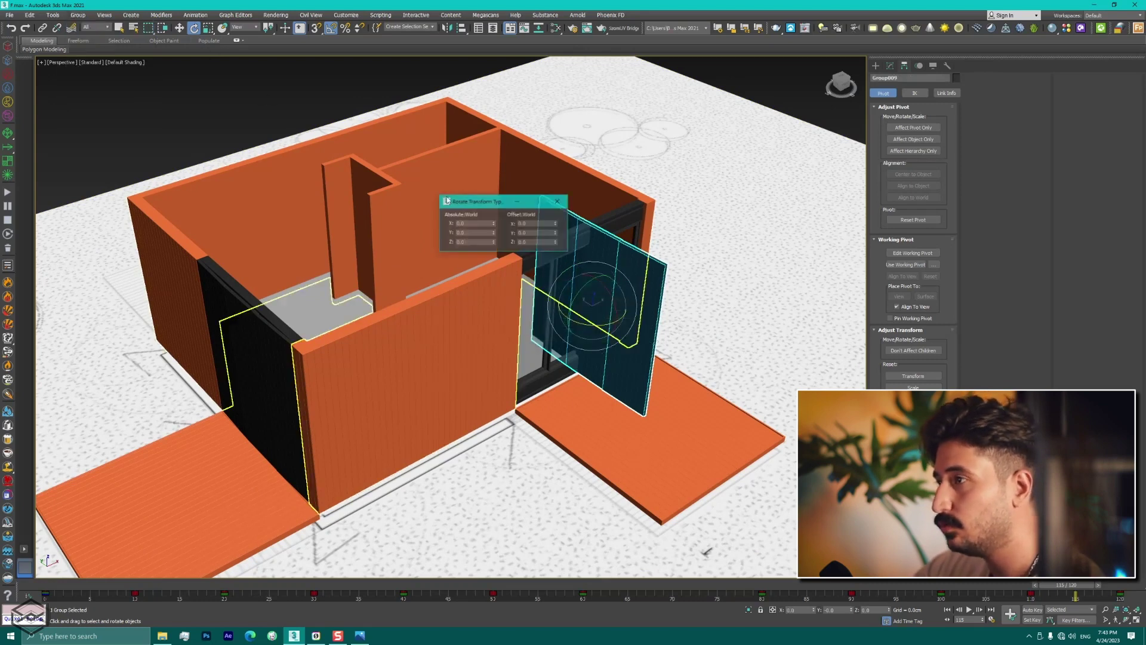
left_click(495, 244)
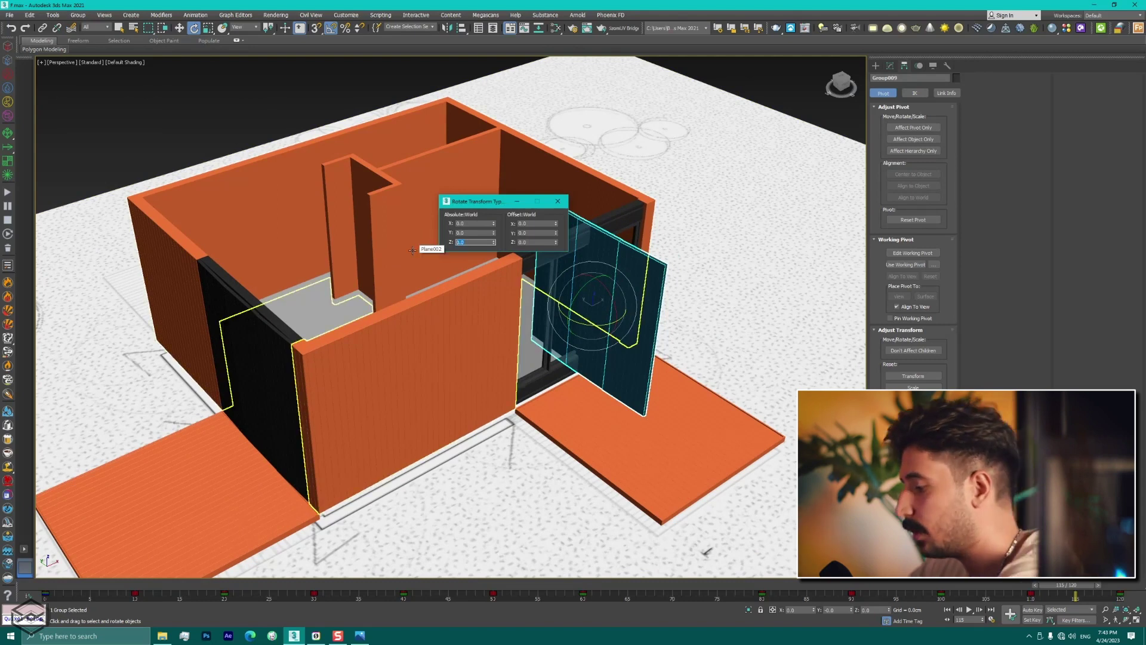
type("90")
key("Return")
Step: Close the rotation entry and switch to the Top wireframe view with the Move tool
left_click(560, 206)
scroll(576, 328, "up", 5)
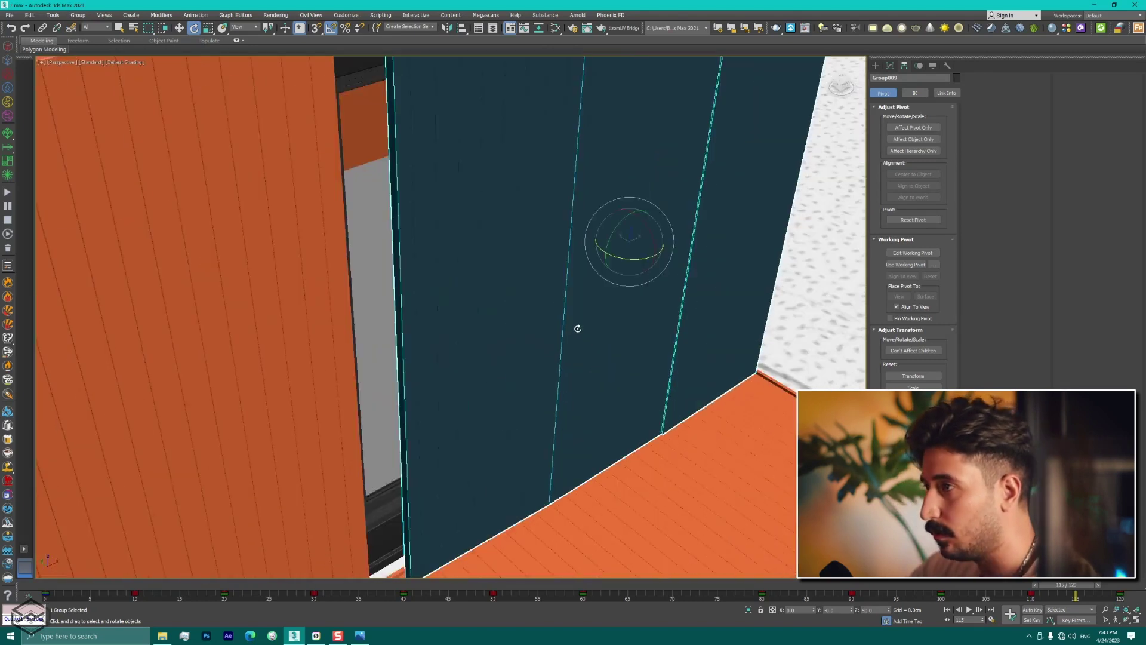
scroll(561, 315, "up", 3)
scroll(562, 329, "up", 3)
key("t")
scroll(514, 315, "down", 5)
scroll(511, 314, "down", 4)
scroll(696, 401, "up", 3)
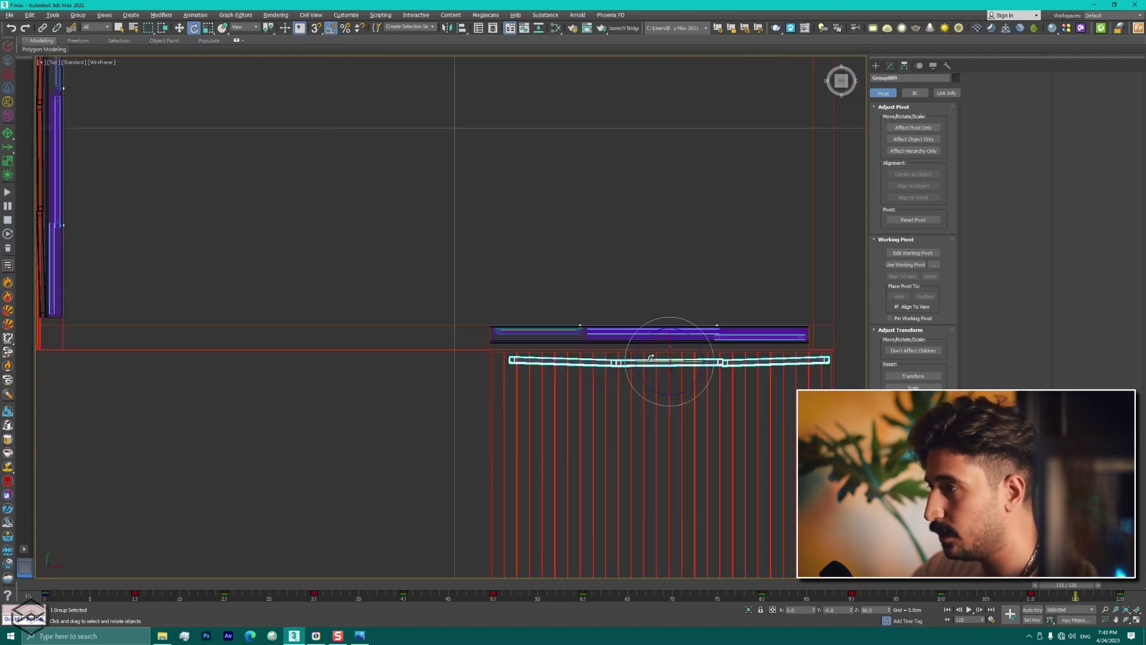
scroll(663, 358, "up", 3)
key("w")
scroll(623, 358, "up", 3)
scroll(623, 358, "down", 3)
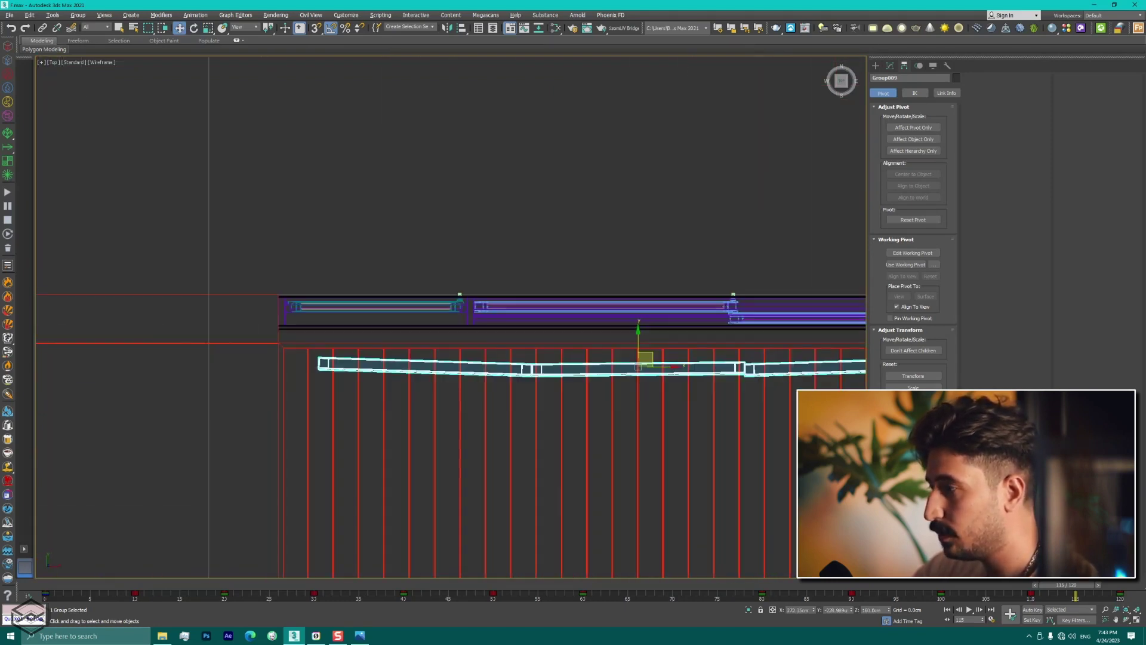
Step: At frame 120, select Group004 and turn on Auto Key
left_click_drag(1078, 586, 1134, 585)
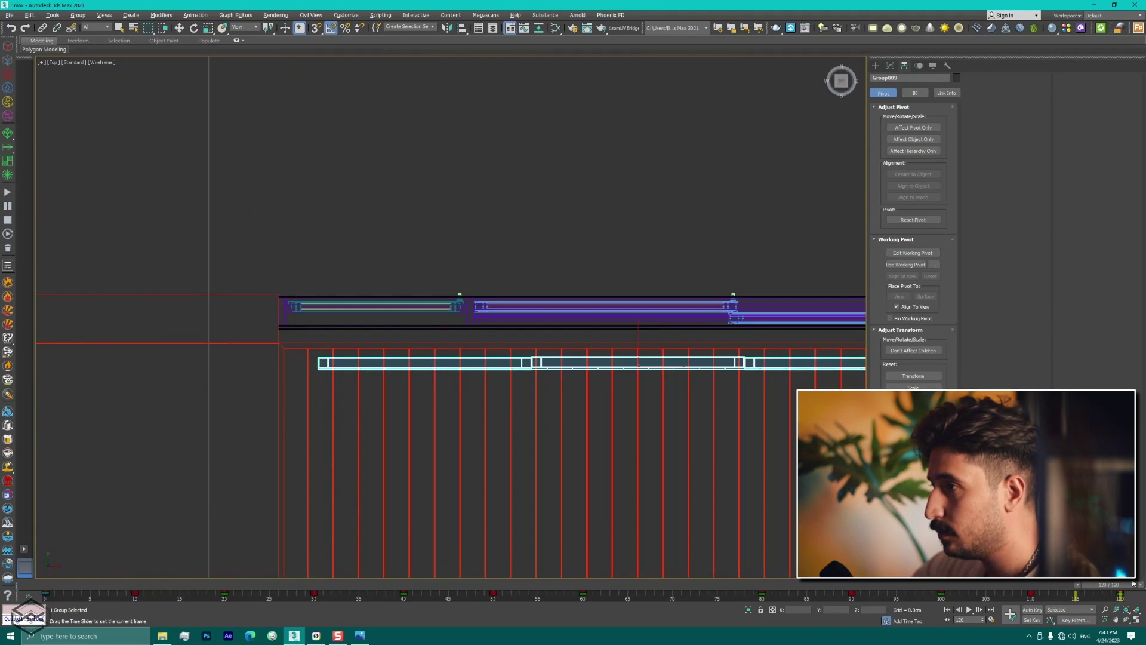
scroll(744, 373, "up", 4)
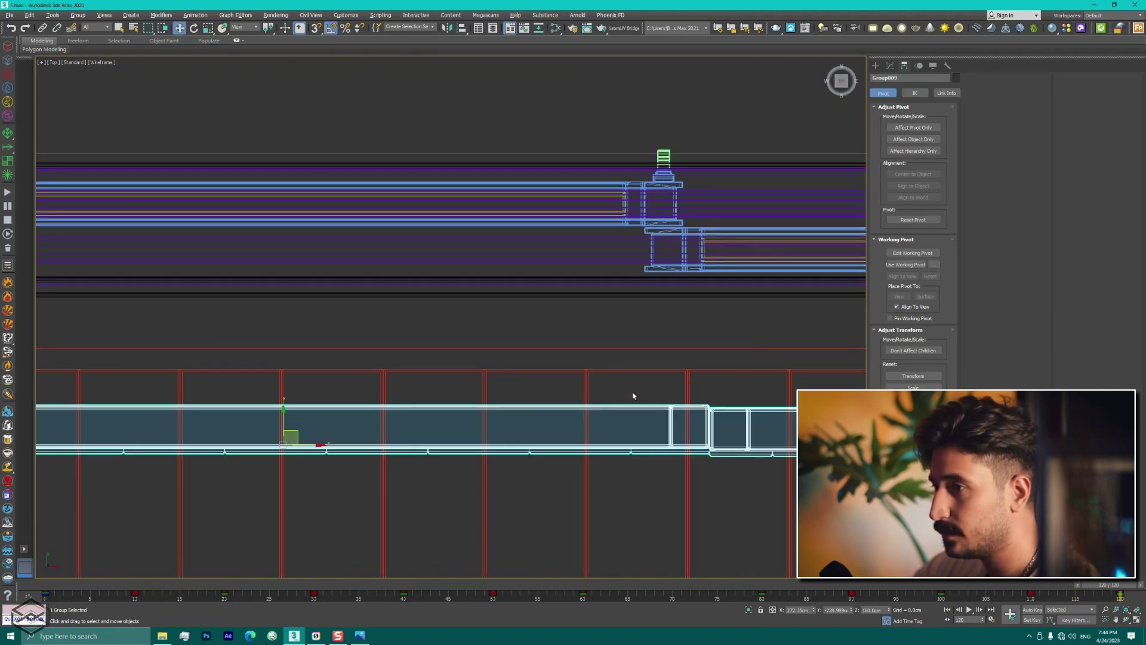
scroll(634, 395, "down", 3)
scroll(621, 334, "up", 1)
scroll(620, 321, "down", 6)
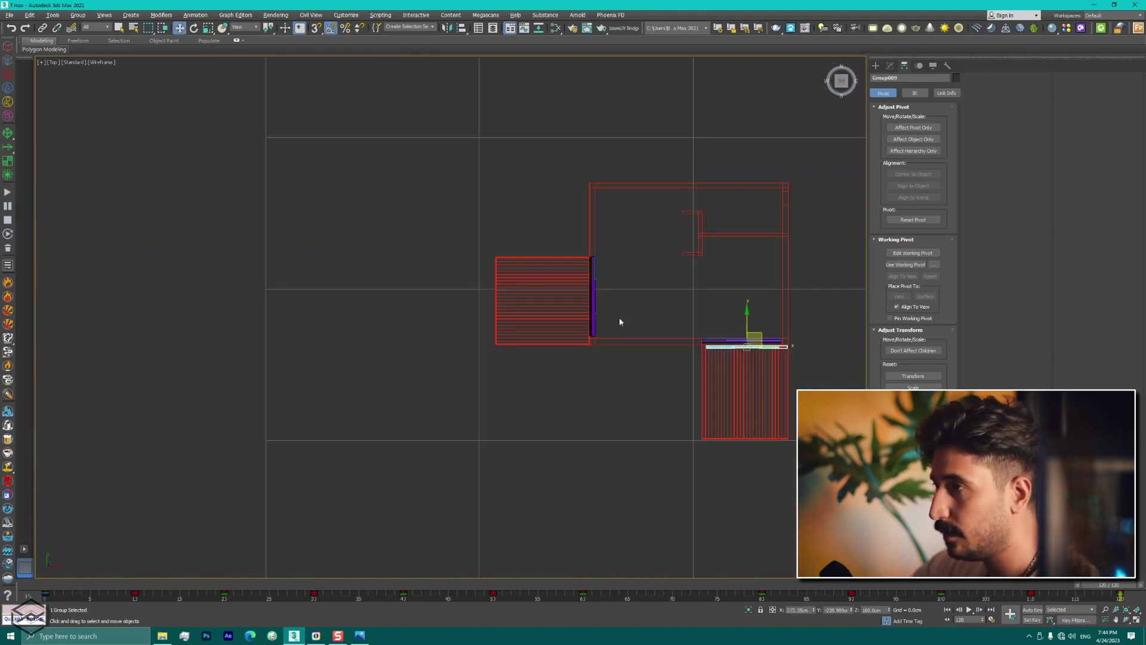
scroll(620, 322, "up", 3)
scroll(622, 325, "up", 2)
scroll(625, 332, "up", 2)
scroll(628, 338, "up", 2)
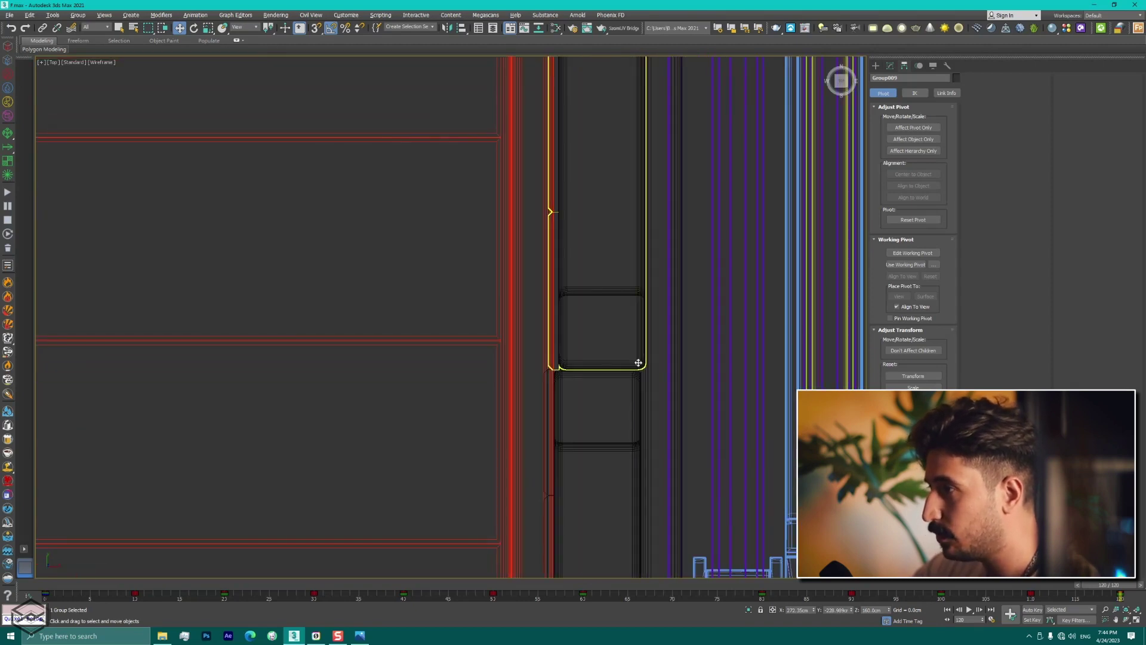
left_click(641, 363)
left_click(1038, 611)
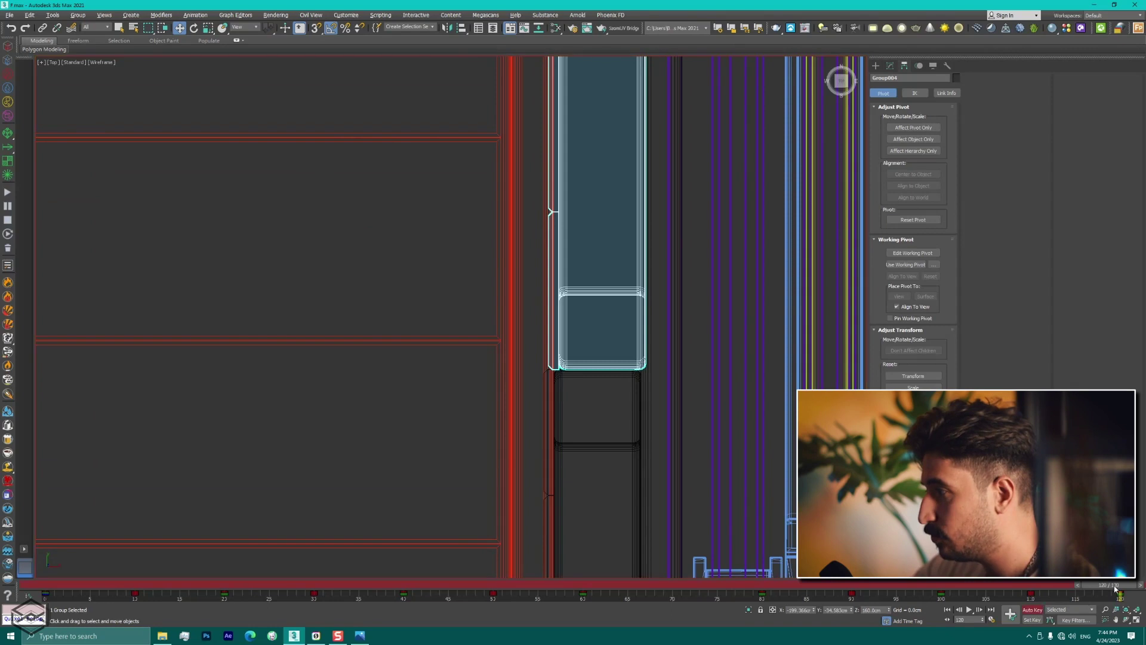
scroll(624, 385, "up", 3)
Step: Align the group's minimum X position to Box011's minimum X, then nudge it slightly along X
key("alt+a")
left_click(642, 392)
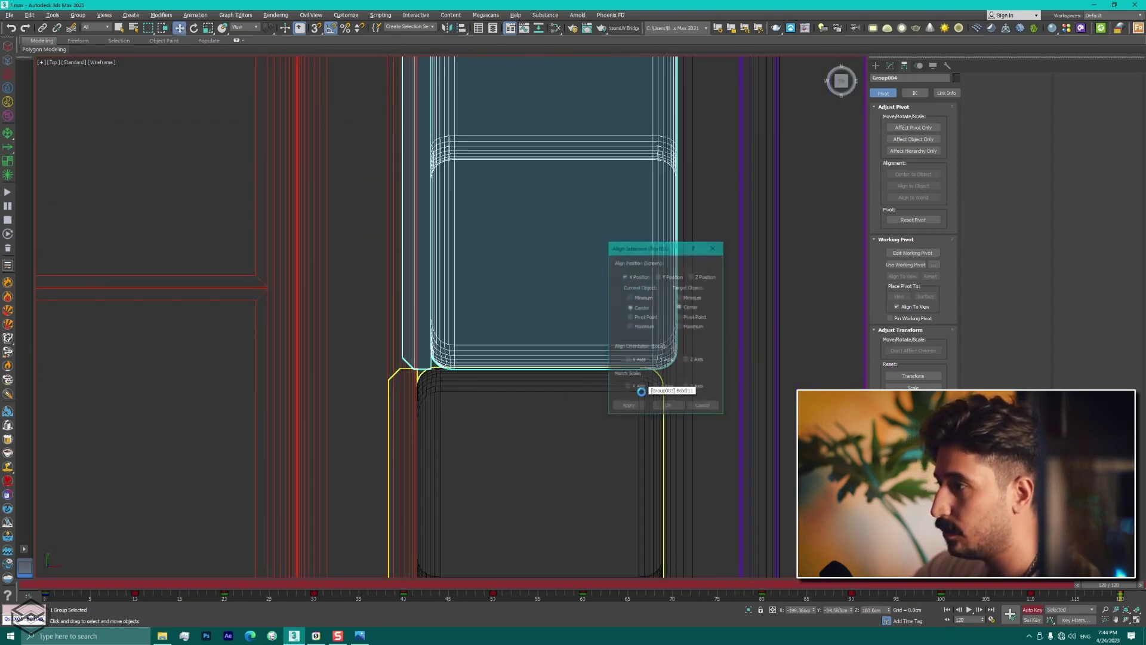
left_click(658, 276)
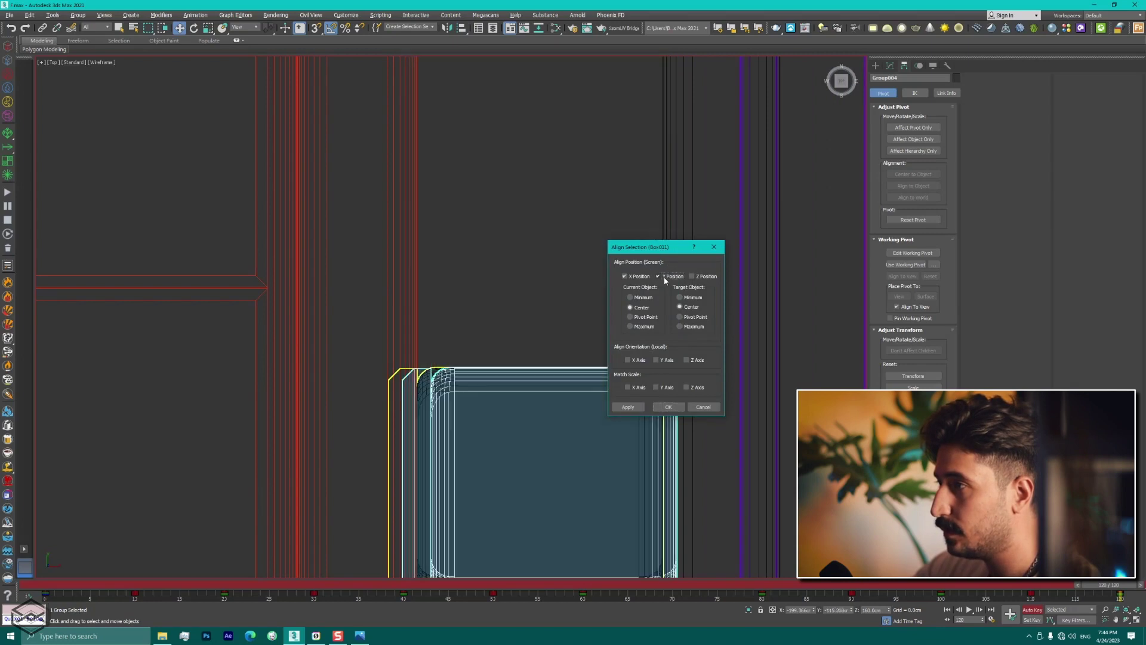
left_click(658, 277)
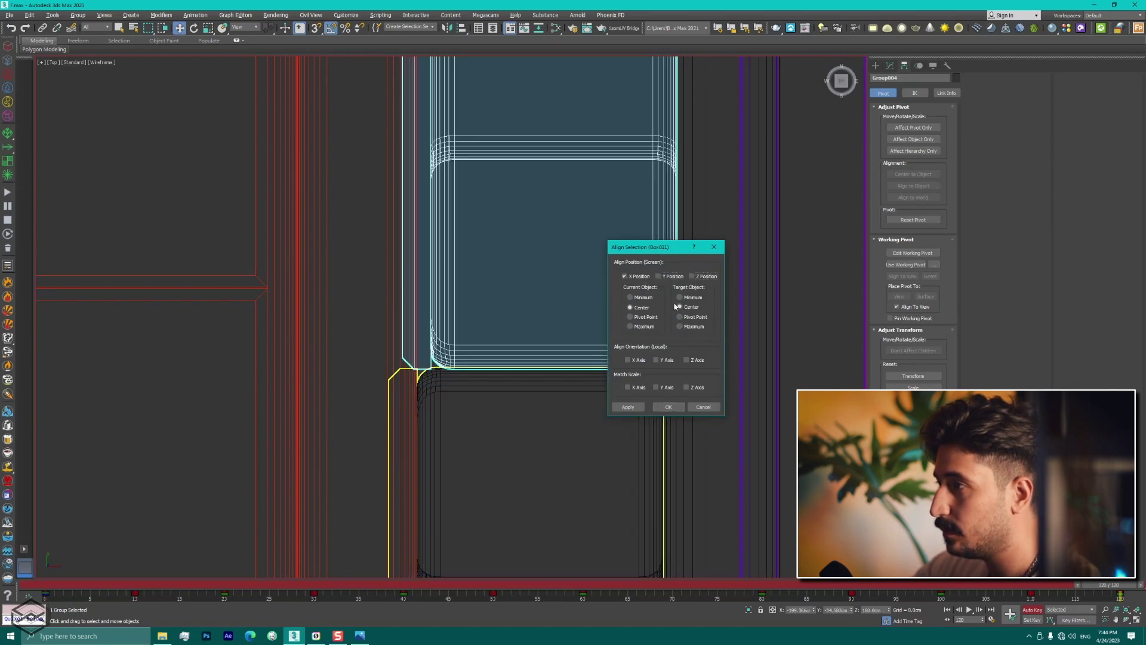
left_click(643, 297)
left_click(686, 298)
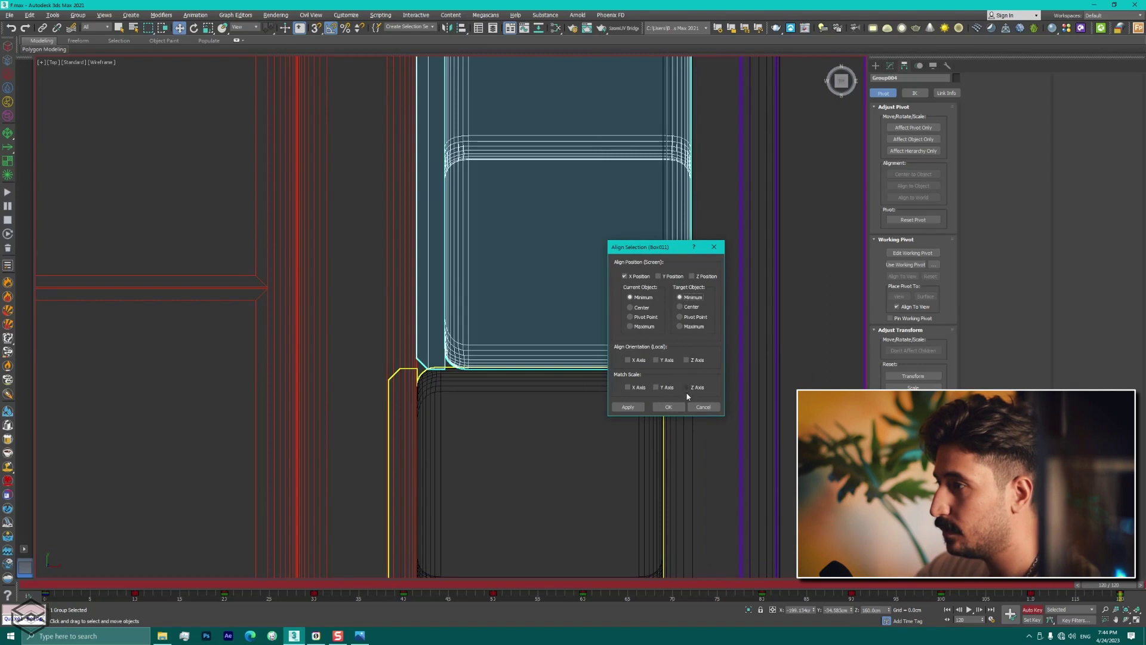
left_click(679, 411)
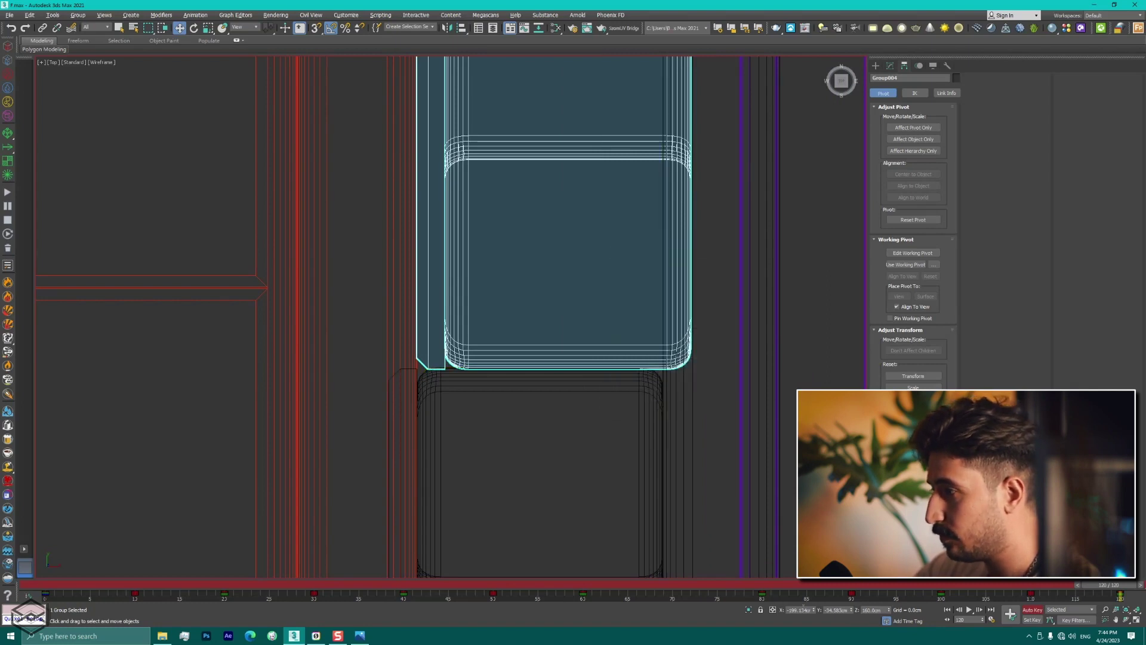
left_click_drag(820, 611, 813, 601)
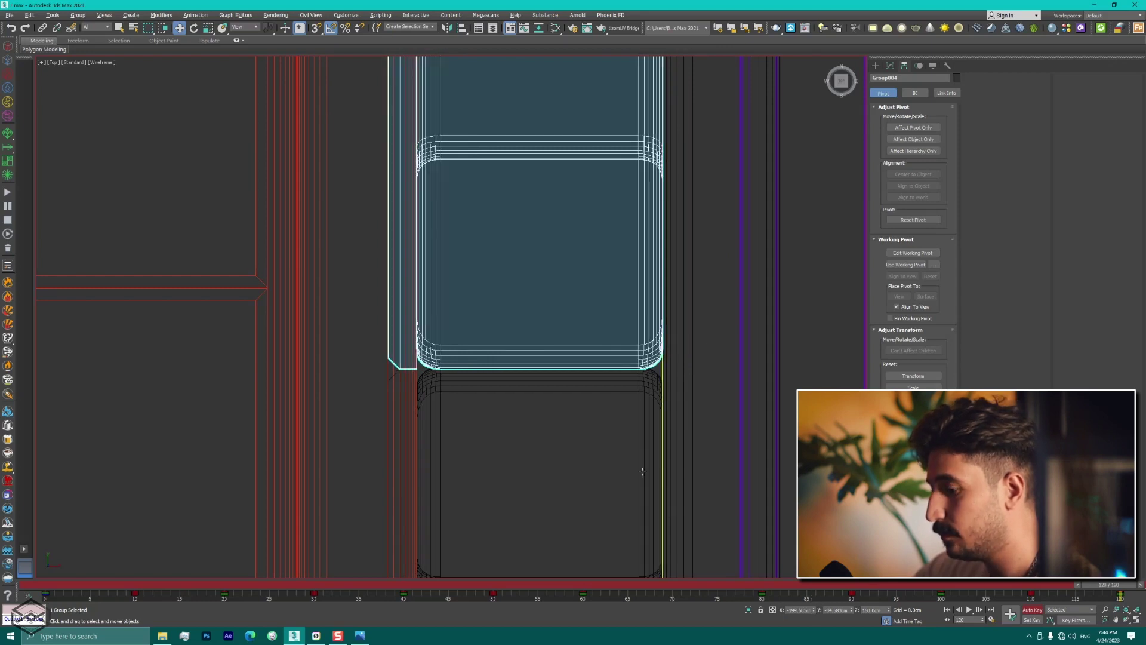
Step: In Perspective view, deselect everything and select a wall column group
key("p")
scroll(513, 320, "down", 5)
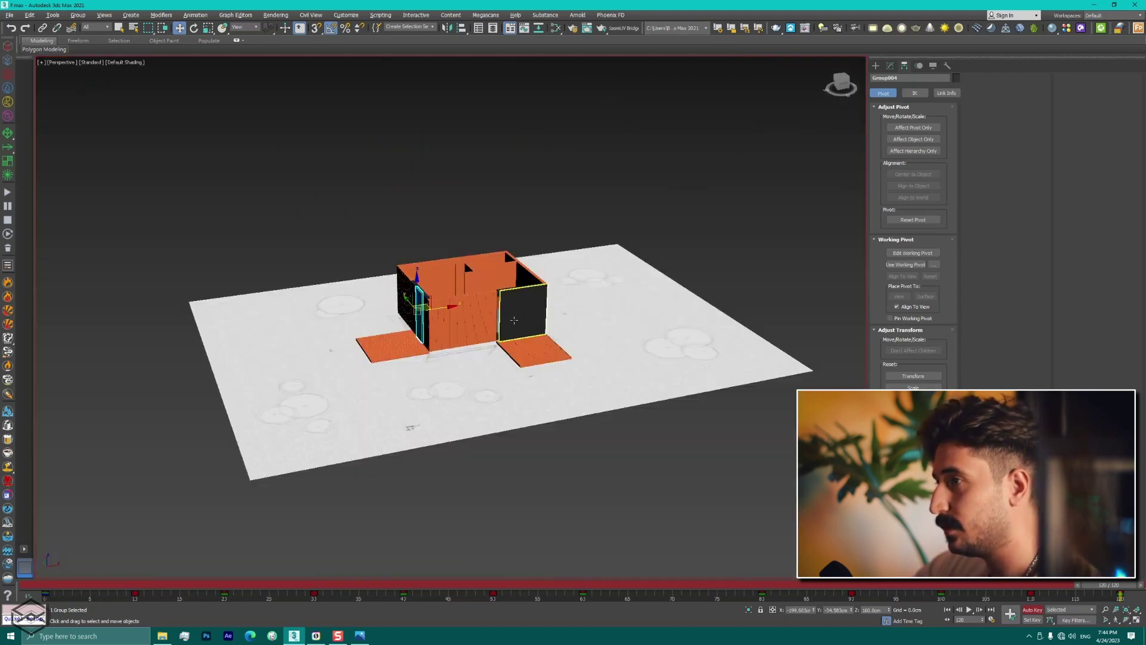
scroll(440, 235, "up", 1)
left_click(441, 234)
scroll(441, 234, "up", 5)
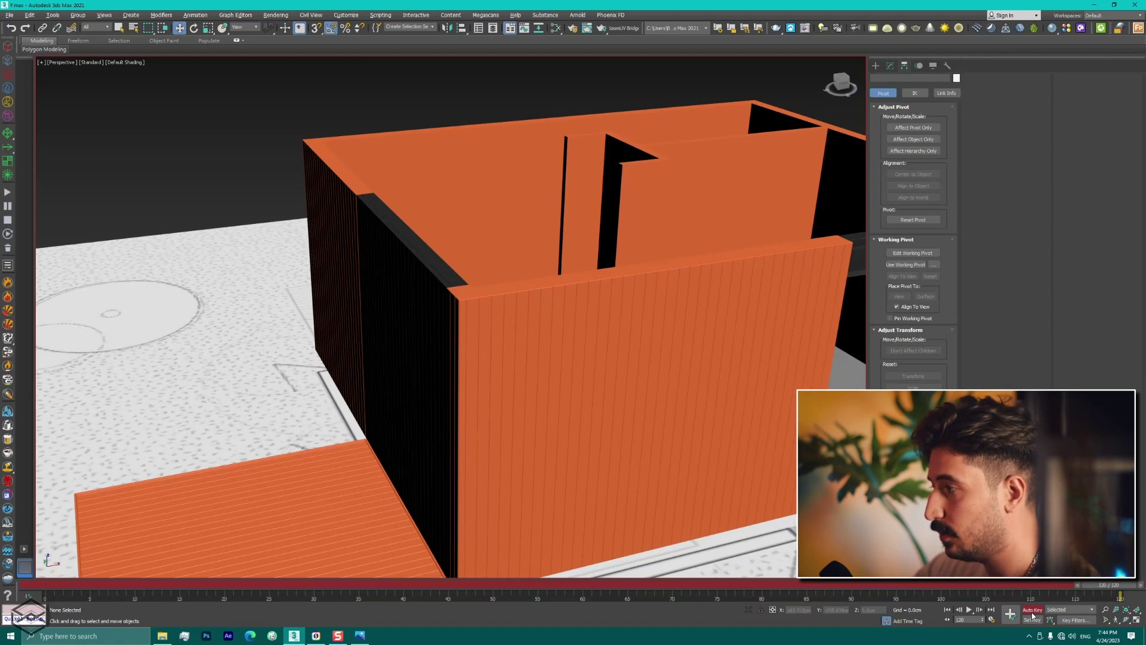
left_click(399, 358)
key("t")
scroll(488, 359, "down", 4)
key("p")
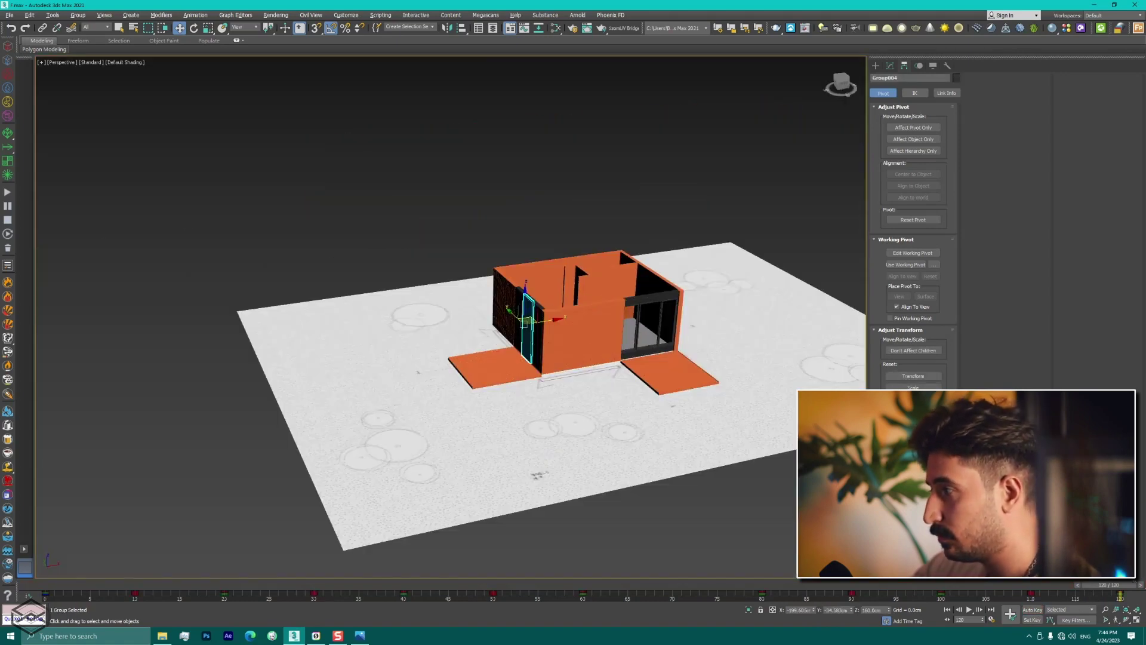
Step: Preview frame 52, then rewind the animation to frame 0 so the door swings closed
mouse_move(1119, 590)
left_mouse_down()
mouse_move(308, 591)
mouse_move(1086, 596)
left_mouse_up()
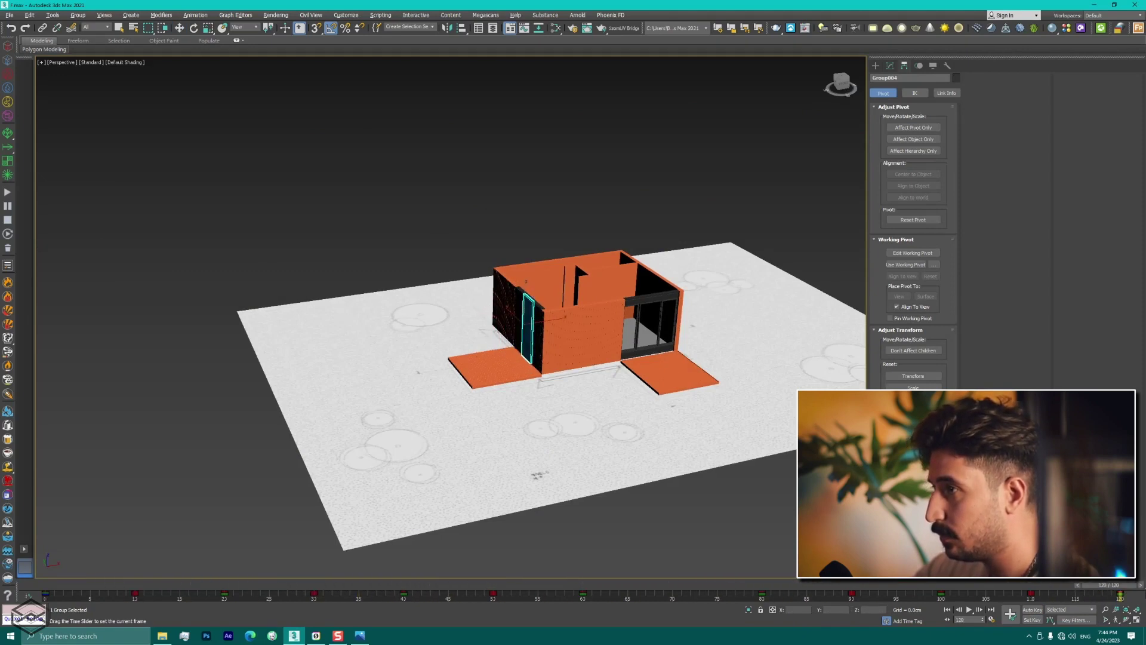
scroll(678, 353, "up", 5)
key("t")
key("w")
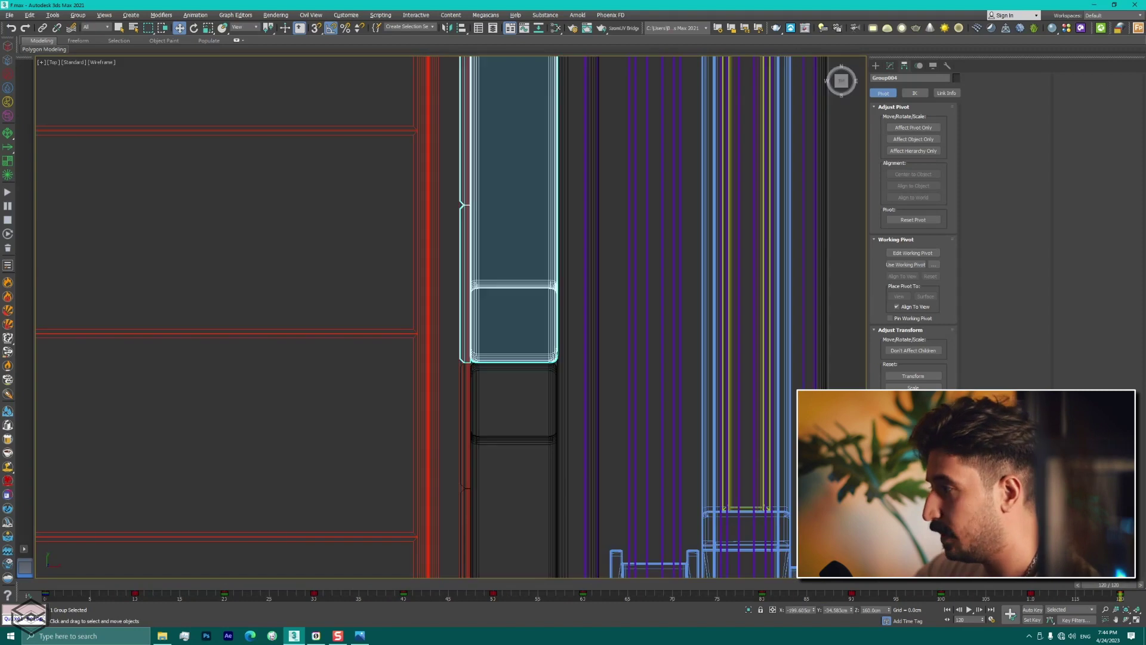
scroll(622, 324, "down", 5)
left_click_drag(1088, 584, 35, 585)
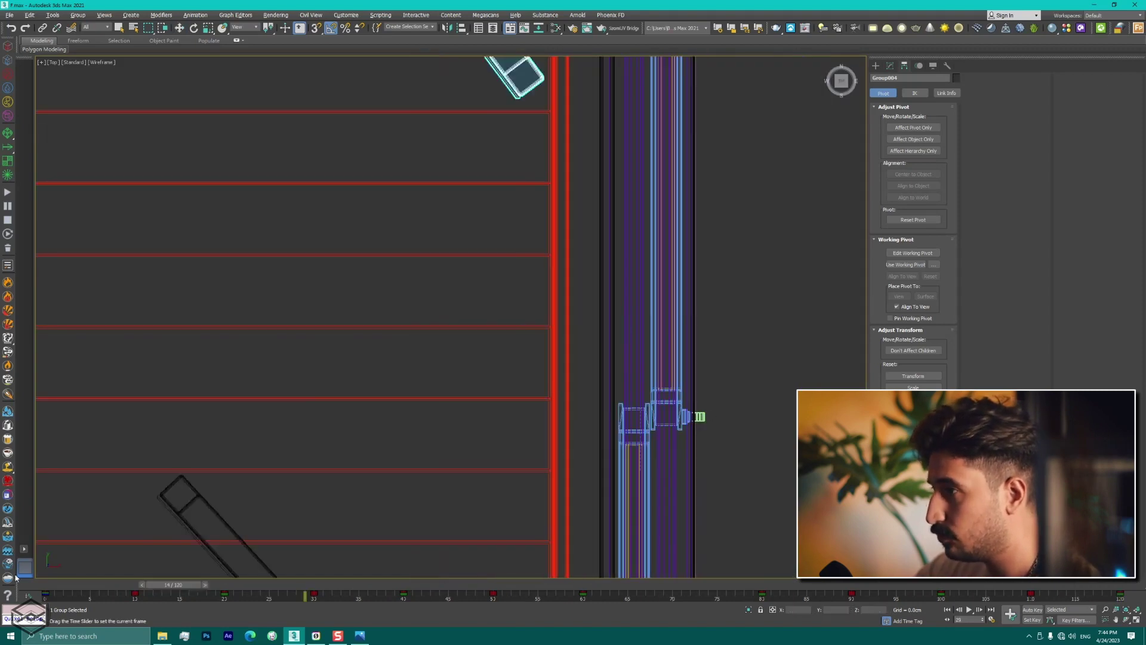
scroll(626, 359, "up", 6)
scroll(626, 359, "down", 6)
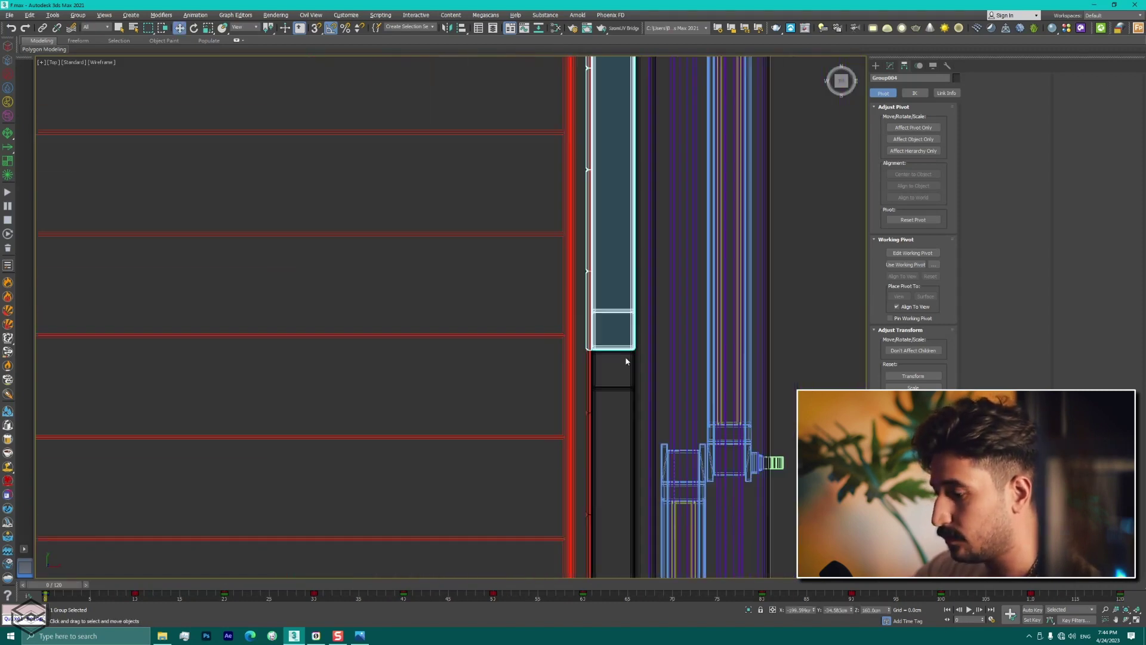
Step: In Perspective view, select the front door panel and Shift-drag out a copy
key("p")
middle_click_drag(509, 266, 465, 310, "alt")
left_click(458, 323, "ctrl")
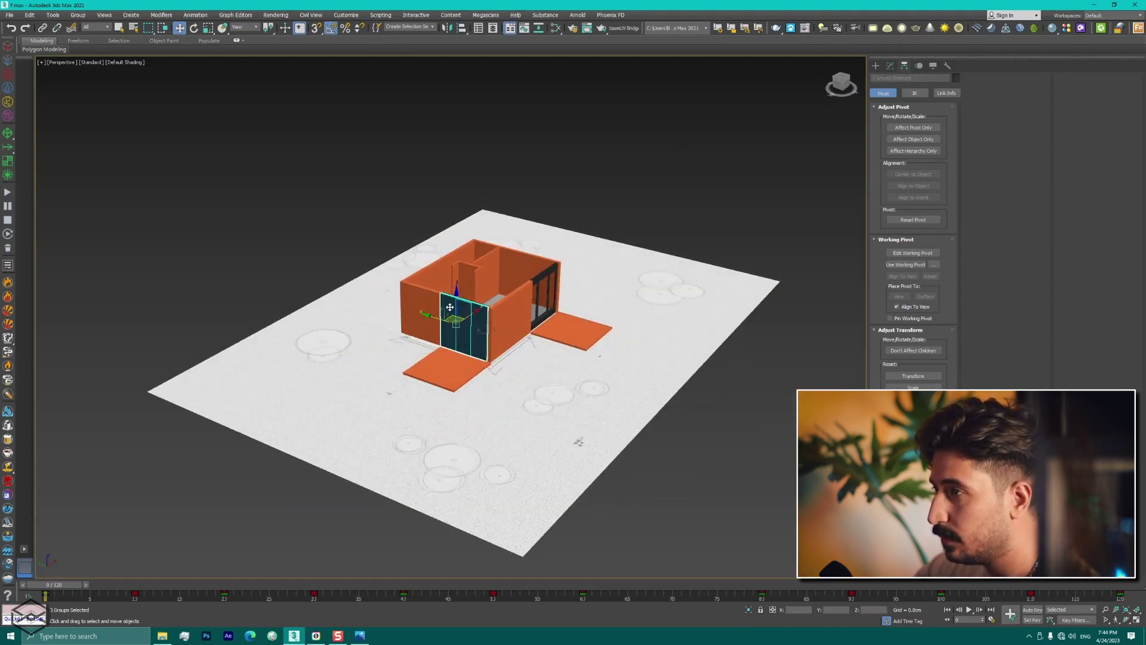
middle_click_drag(450, 307, 476, 327, "alt")
left_click_drag(488, 328, 572, 339, "shift")
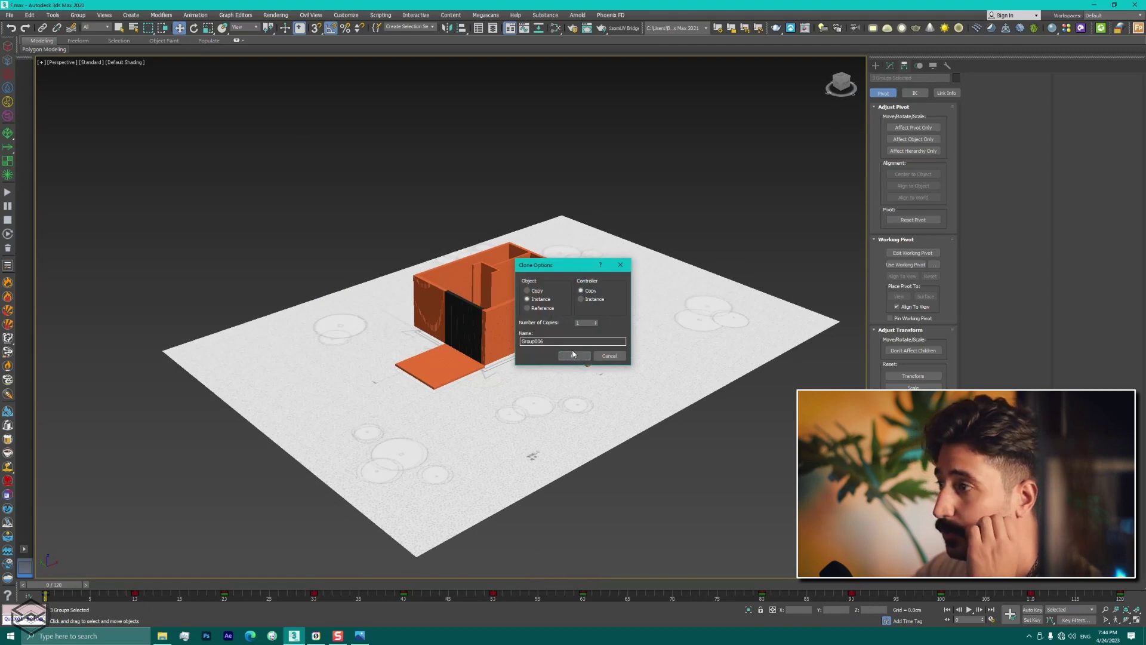
Step: Create the door copy as an Instance, group its panels, and move the group into the side doorway
left_click(573, 354)
left_click(78, 15)
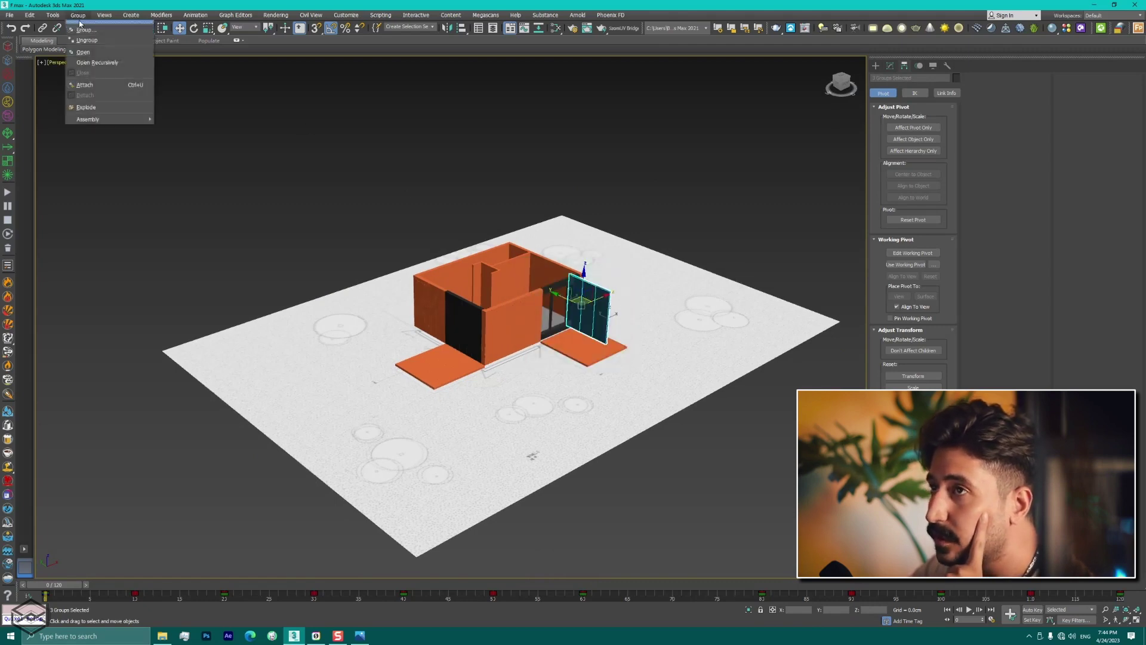
left_click(579, 335)
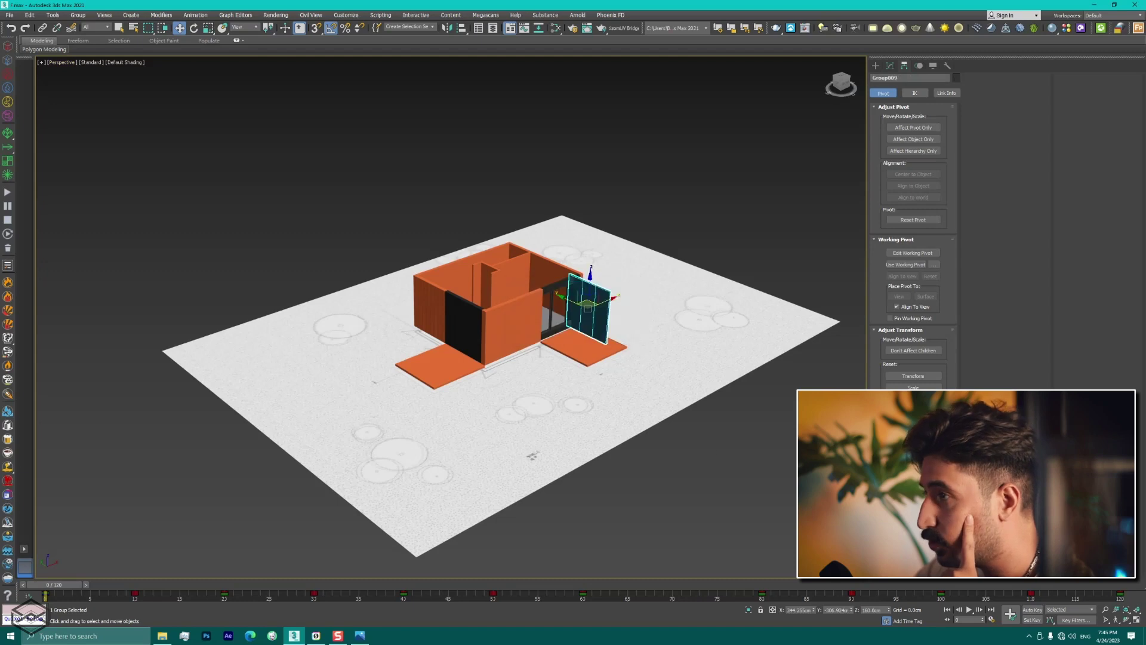
scroll(588, 305, "up", 2)
scroll(573, 322, "up", 3)
scroll(561, 337, "up", 3)
mouse_move(556, 342)
left_mouse_down()
mouse_move(436, 325)
mouse_move(443, 315)
left_mouse_up()
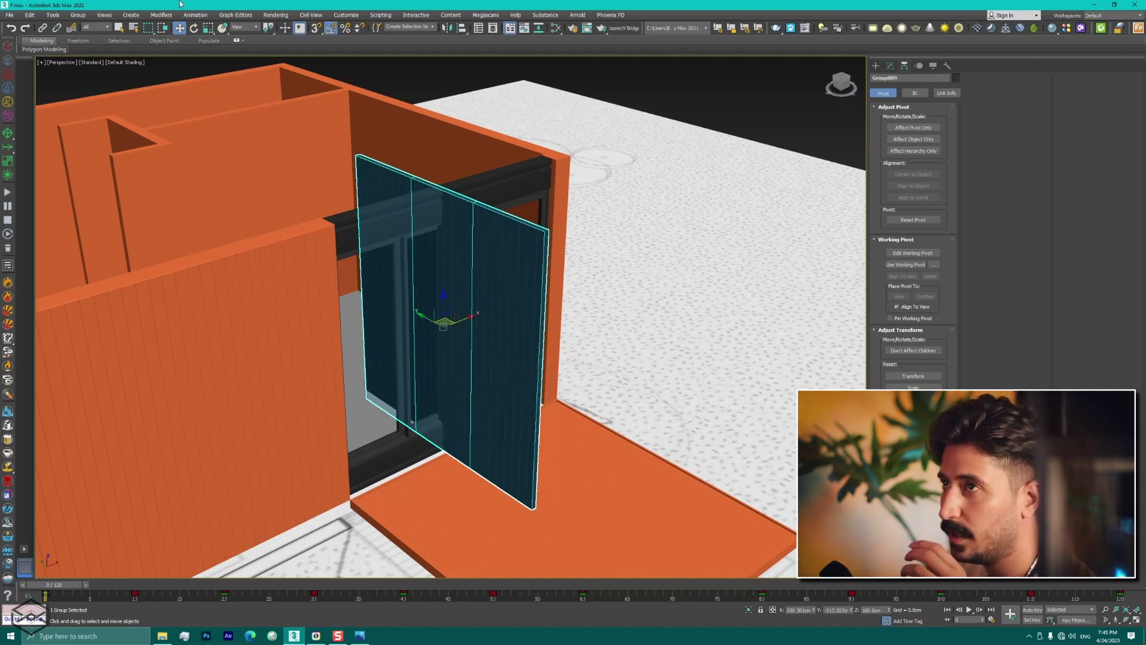
Step: Rotate the copied door group to absolute Z 90° so it spans the side opening
right_click(195, 28)
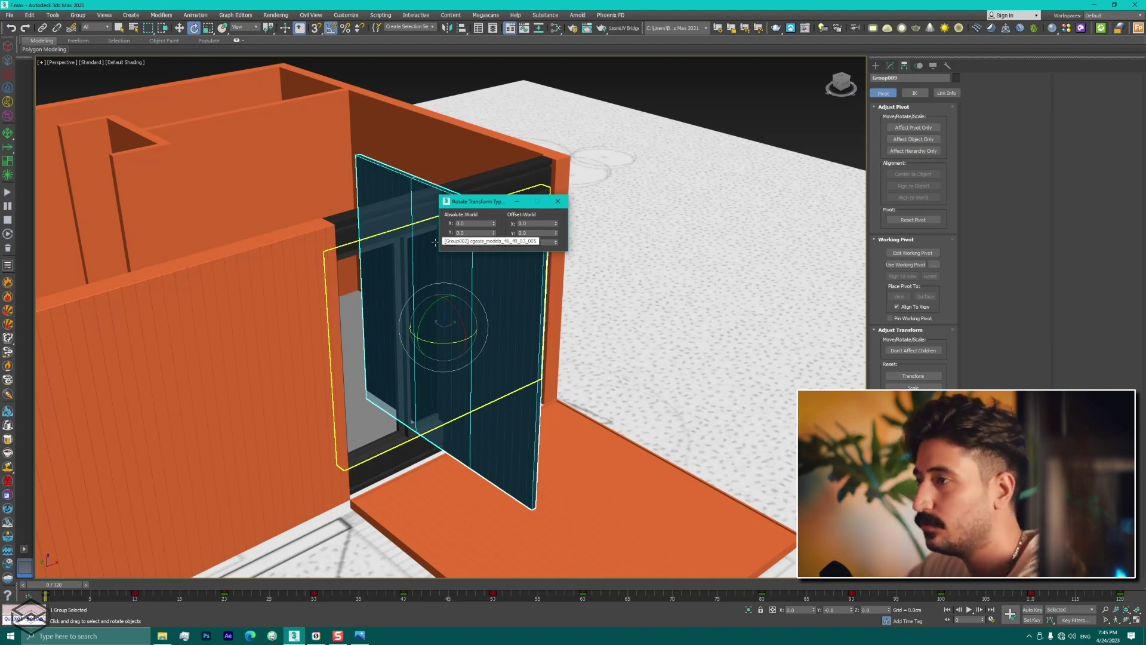
type("90")
key("Return")
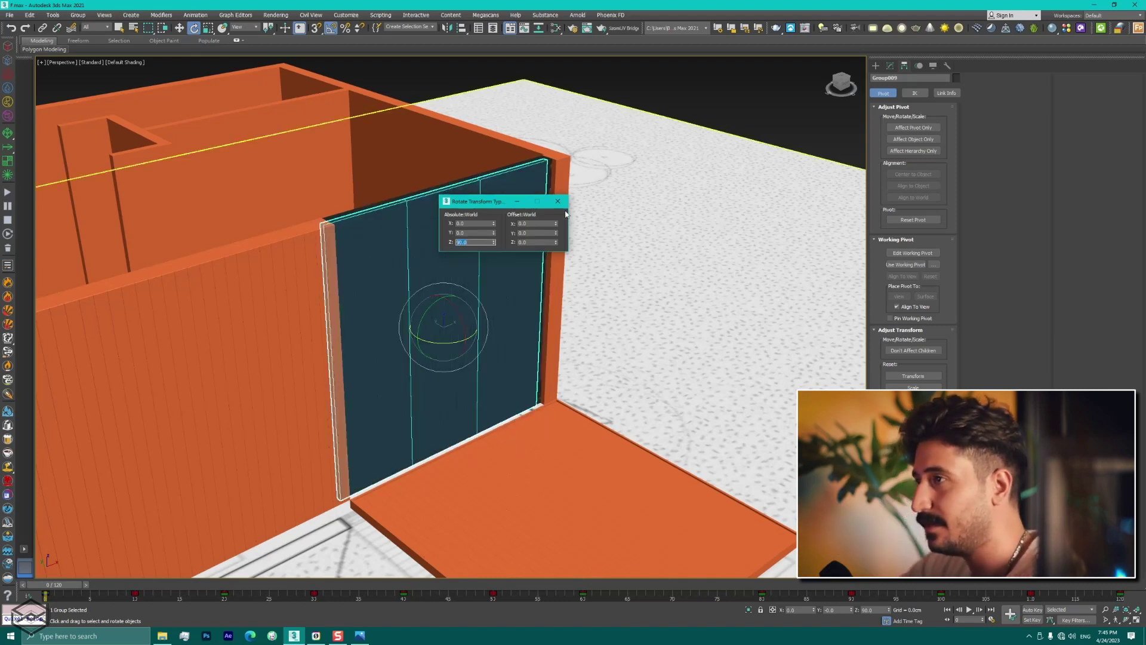
left_click(561, 209)
scroll(506, 354, "up", 3)
key("t")
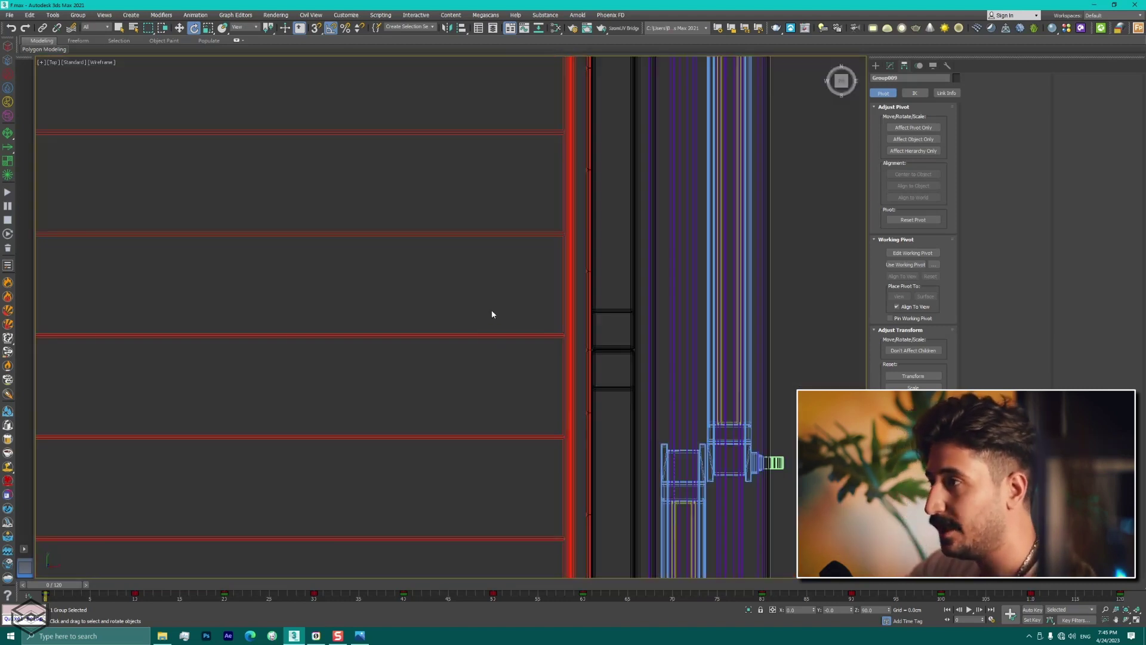
scroll(489, 302, "down", 3)
scroll(489, 322, "down", 2)
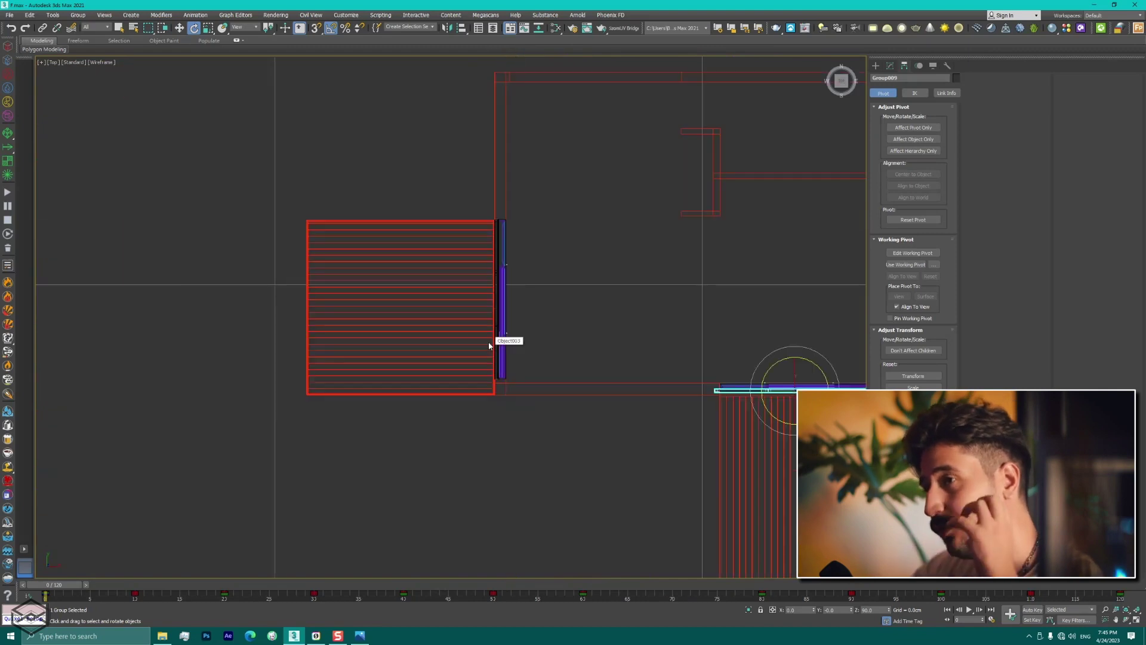
scroll(390, 288, "down", 4)
scroll(467, 310, "up", 8)
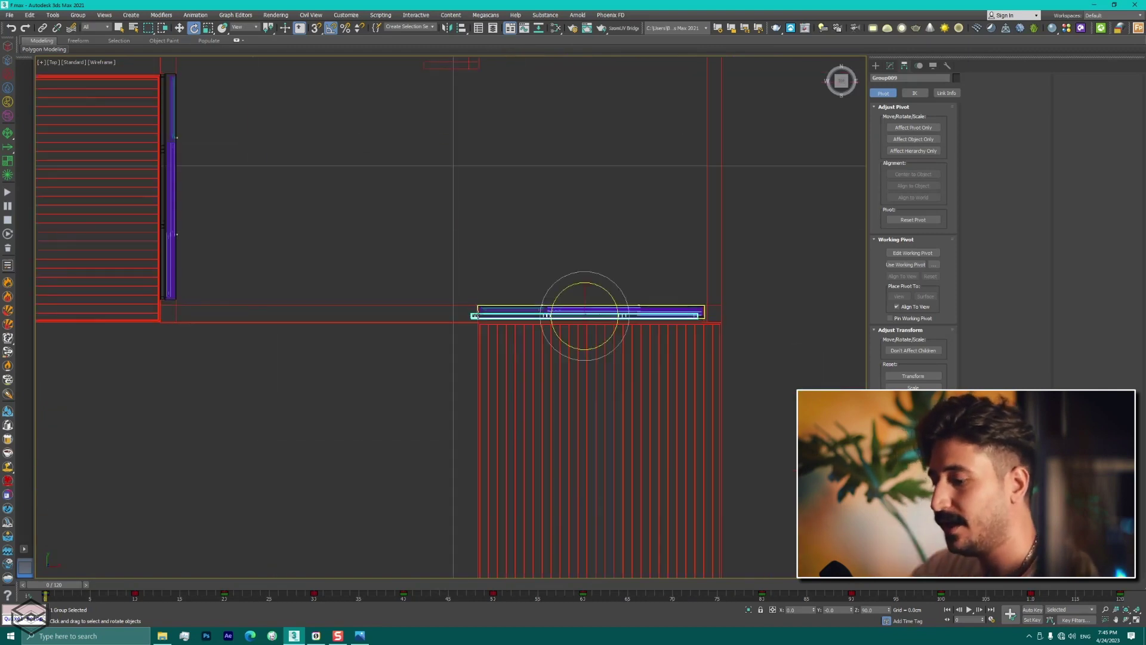
key("p")
scroll(602, 468, "down", 5)
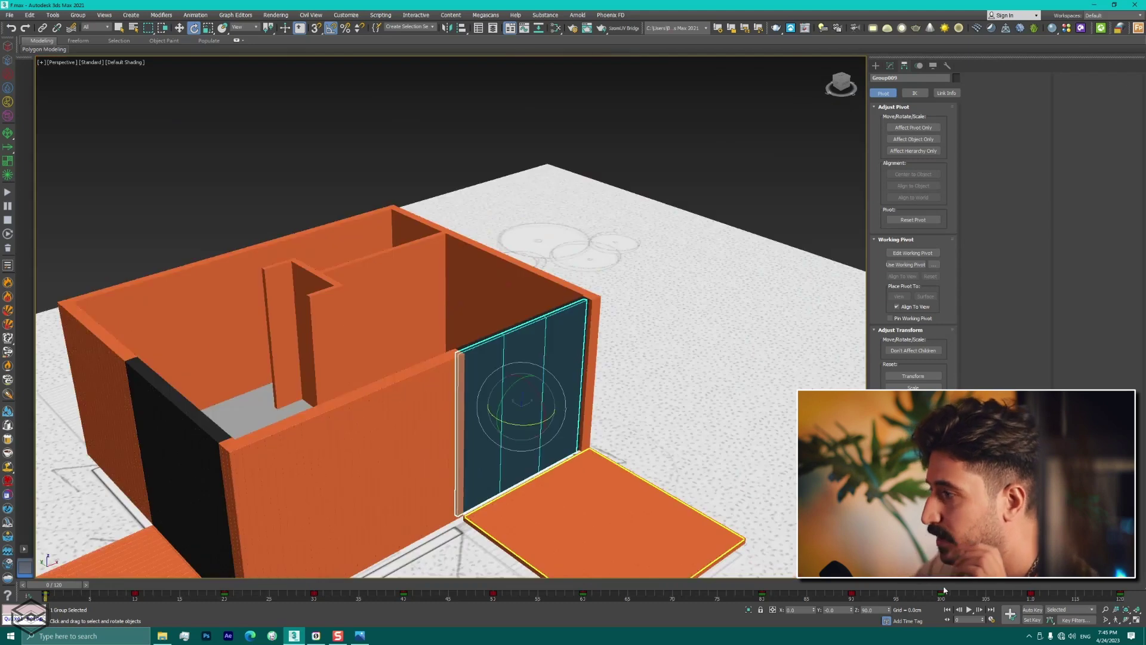
Step: Scrub and play the animation, stopping at frame 66 with front and side doors open
mouse_move(55, 588)
left_mouse_down()
mouse_move(416, 575)
mouse_move(57, 584)
left_mouse_up()
key("e")
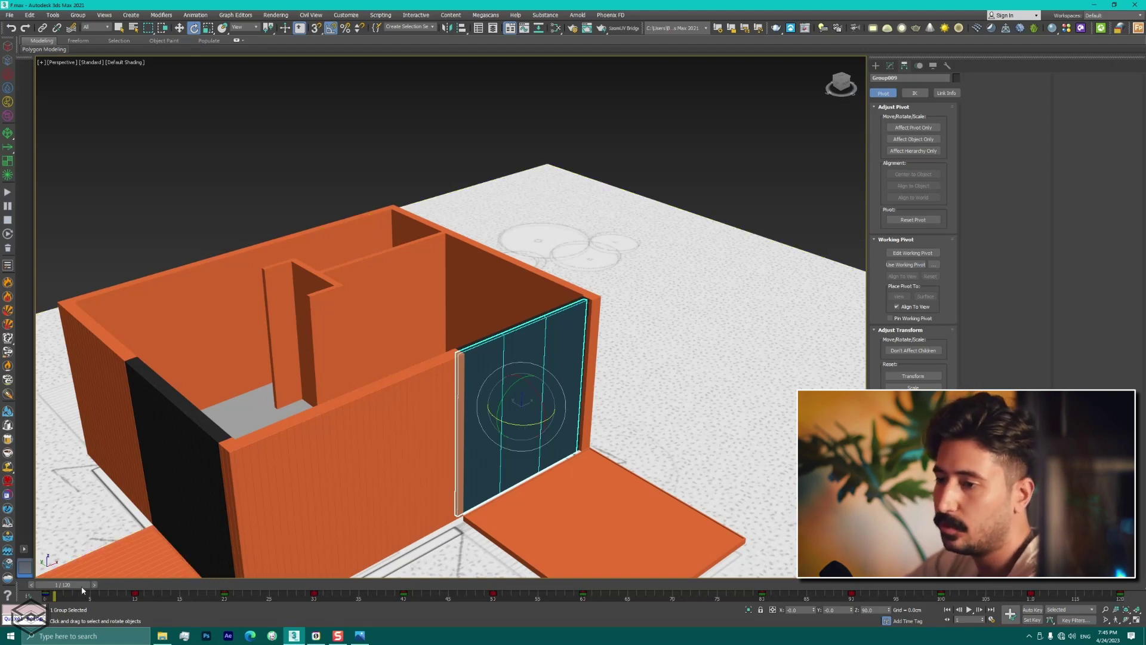
key("e")
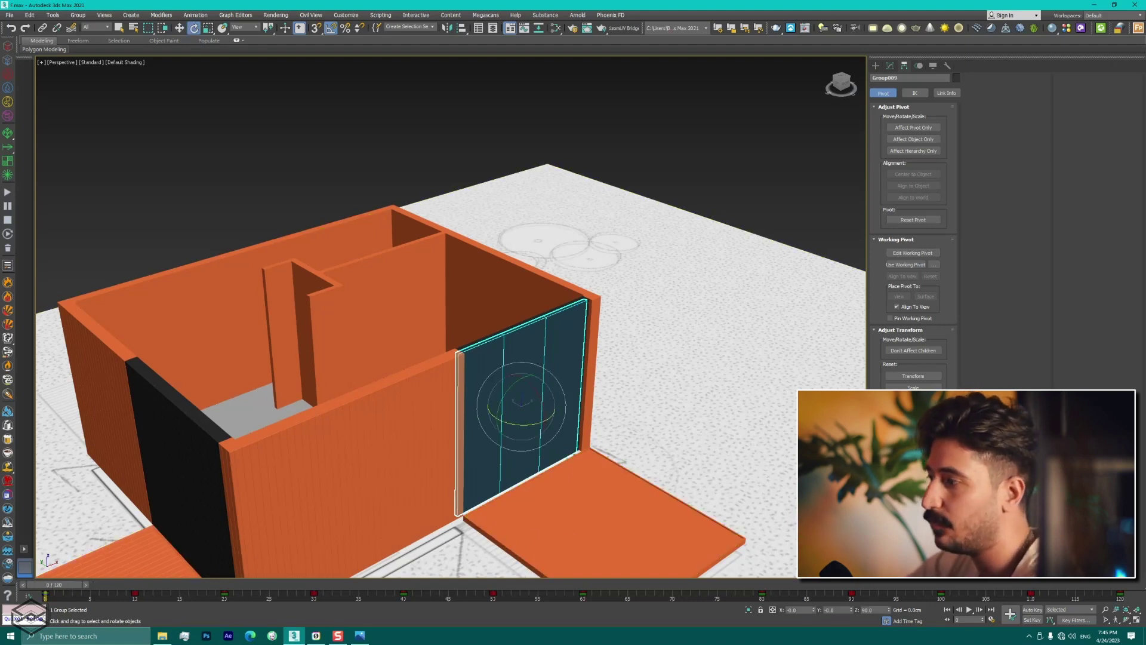
left_click(969, 609)
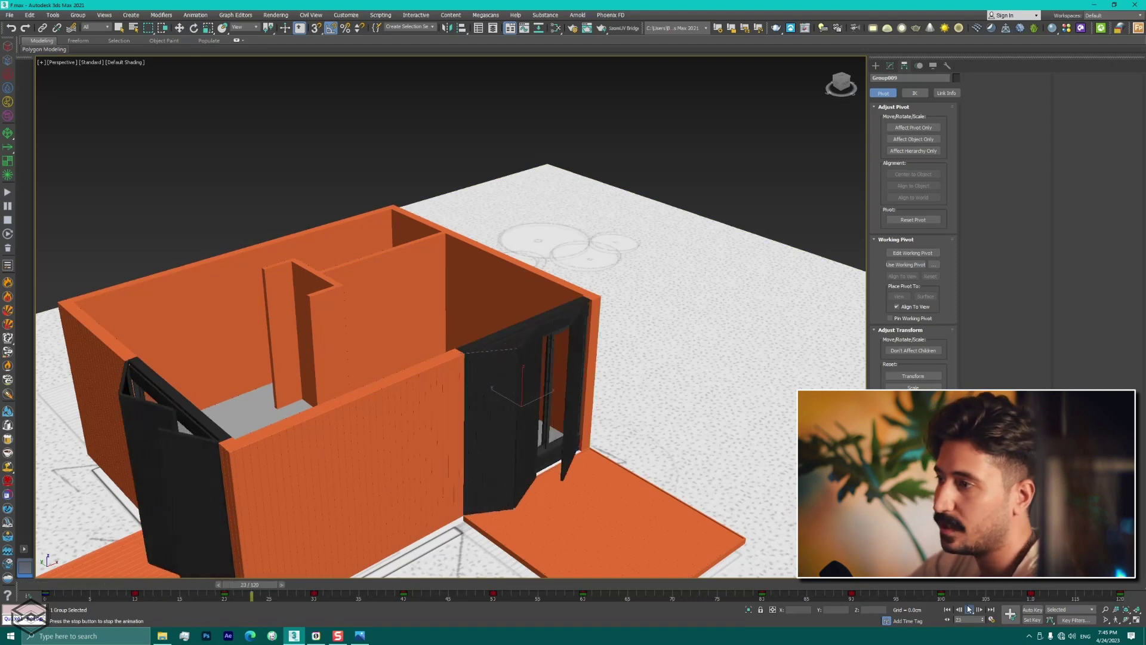
left_click(968, 609)
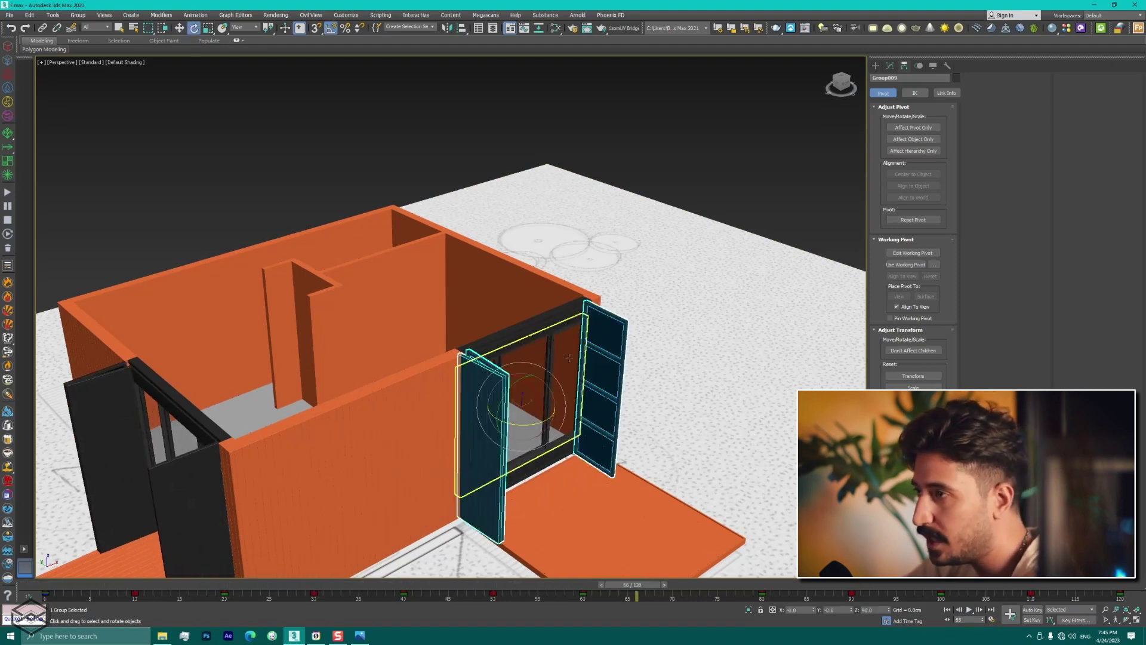
key("t")
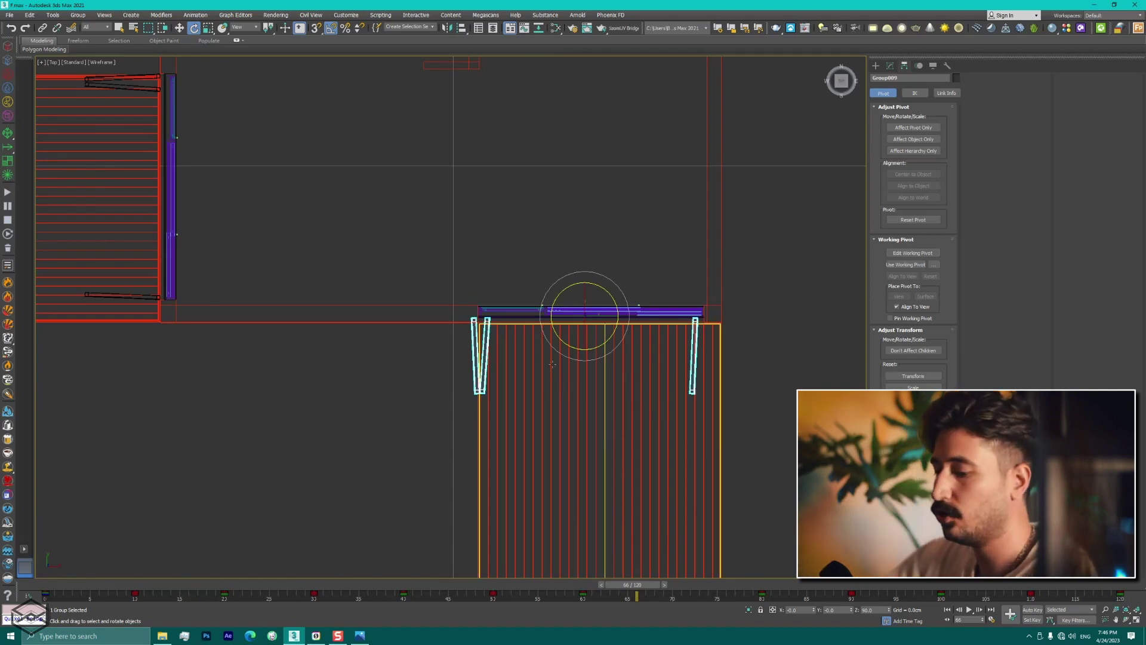
key("p")
scroll(551, 362, "down", 5)
middle_click_drag(418, 359, 454, 359, "alt")
scroll(413, 418, "up", 5)
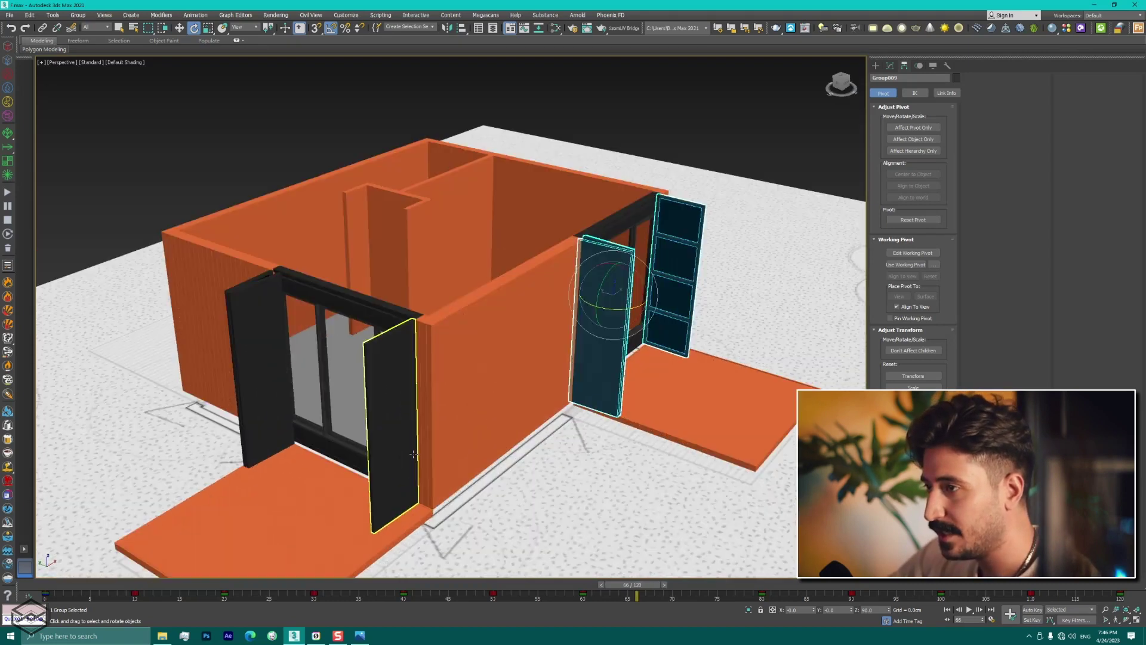
left_click(412, 454)
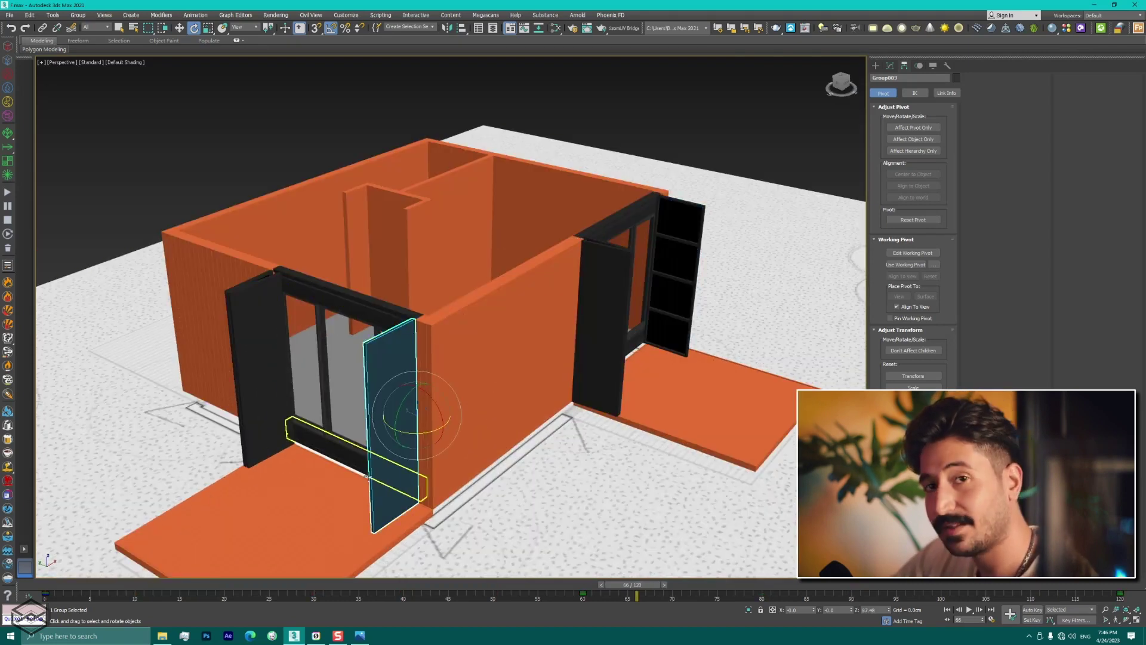
middle_click_drag(357, 460, 529, 342, "alt")
left_click(529, 342)
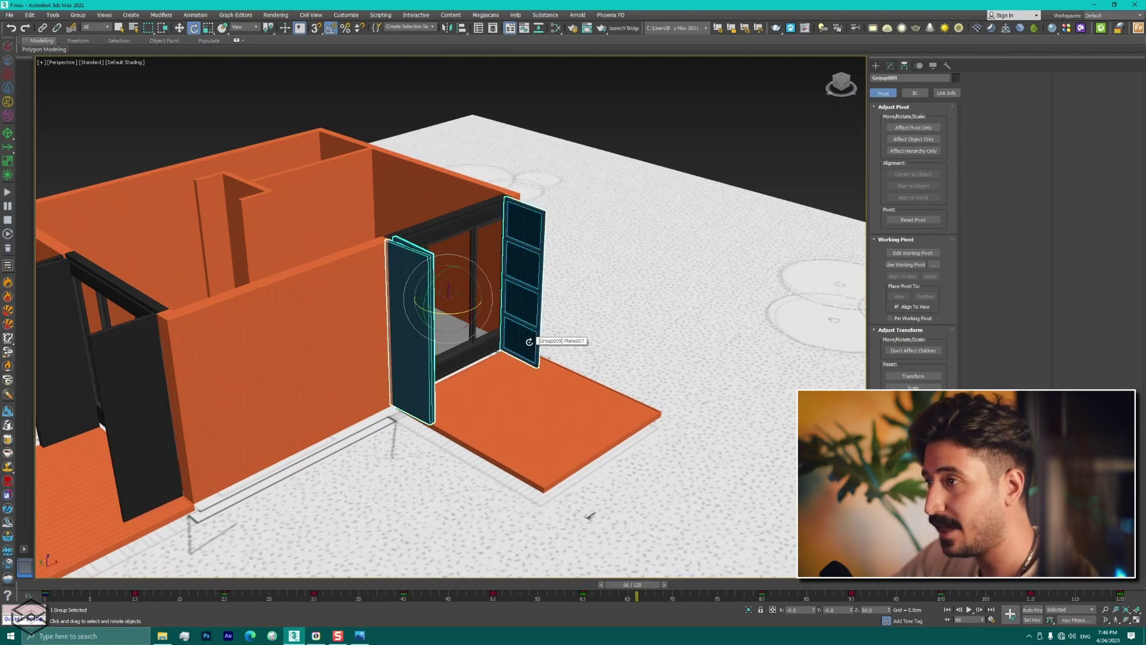
scroll(525, 327, "up", 4)
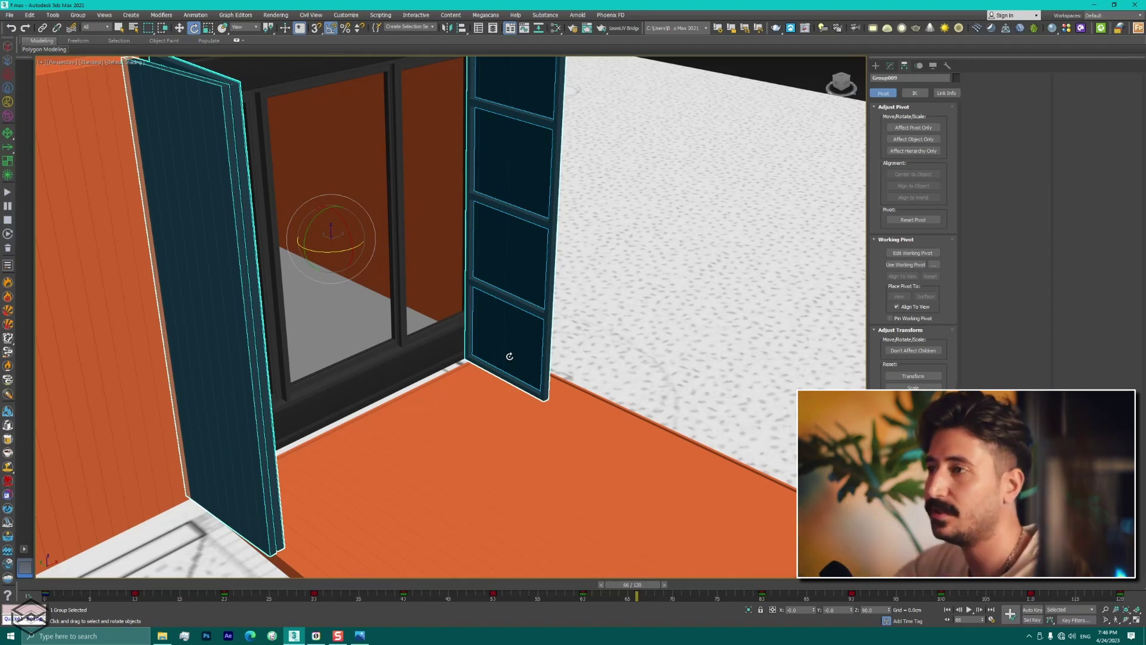
scroll(509, 377, "down", 5)
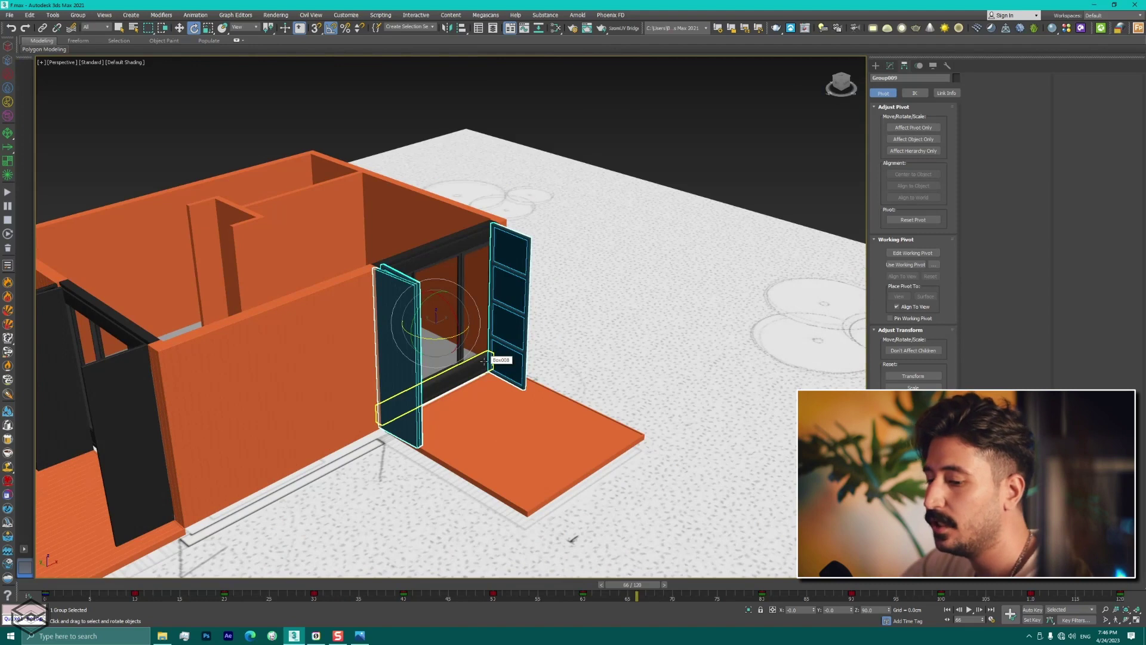
key("t")
key("F3")
scroll(485, 358, "down", 2)
scroll(477, 355, "up", 6)
key("w")
key("shift+z")
key("shift+z")
key("shift+z")
key("shift+z")
Step: Center-align the shutter group on Box007 along X and Y
key("alt+a")
left_click(472, 351)
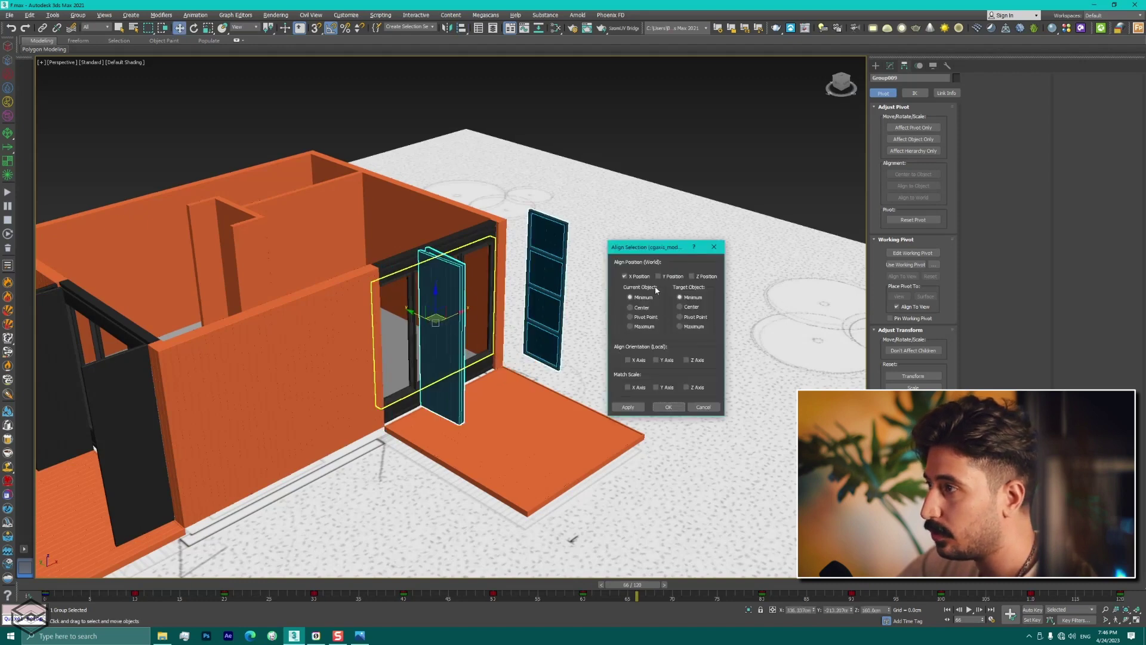
left_click(630, 307)
left_click(681, 306)
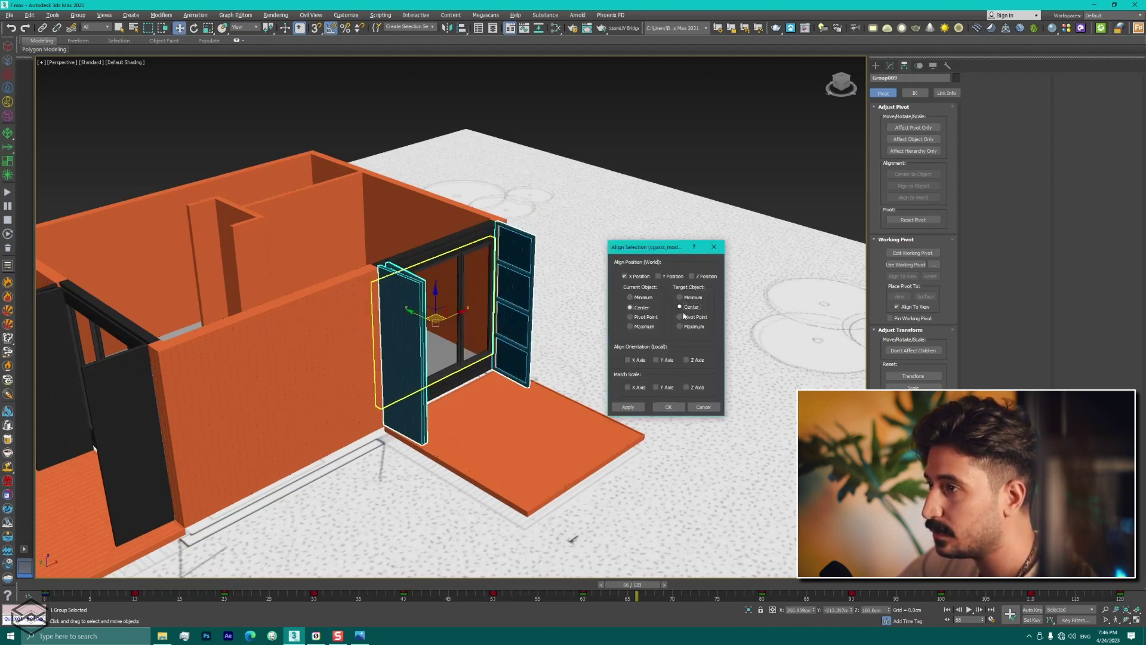
left_click(668, 407)
Step: At frame 0 in the top view, nudge the door group slightly left
scroll(445, 410, "up", 5)
key("t")
scroll(445, 408, "down", 5)
scroll(417, 358, "down", 2)
scroll(367, 302, "up", 6)
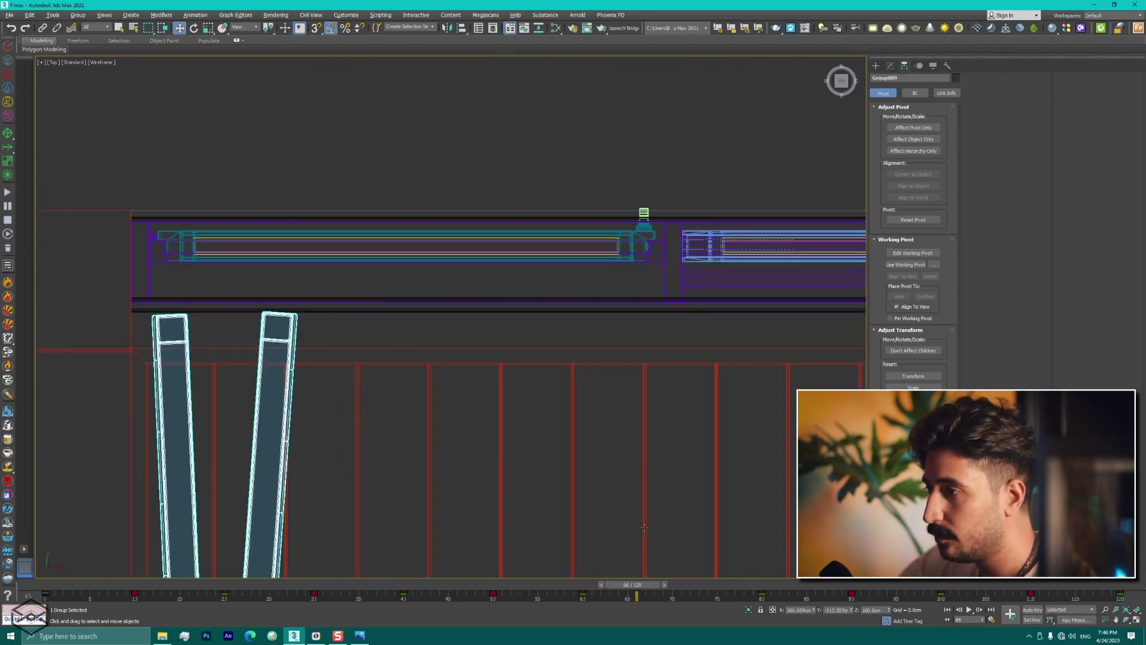
left_click_drag(636, 584, 2, 585)
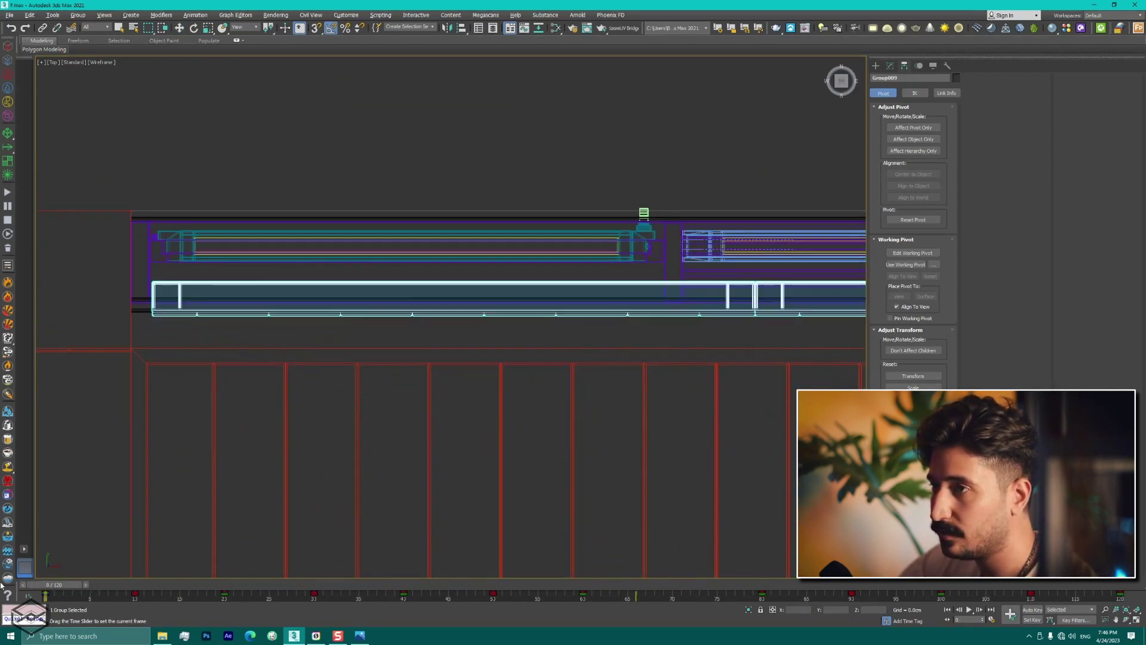
scroll(214, 357, "down", 2)
key("w")
scroll(836, 333, "up", 4)
scroll(836, 333, "up", 3)
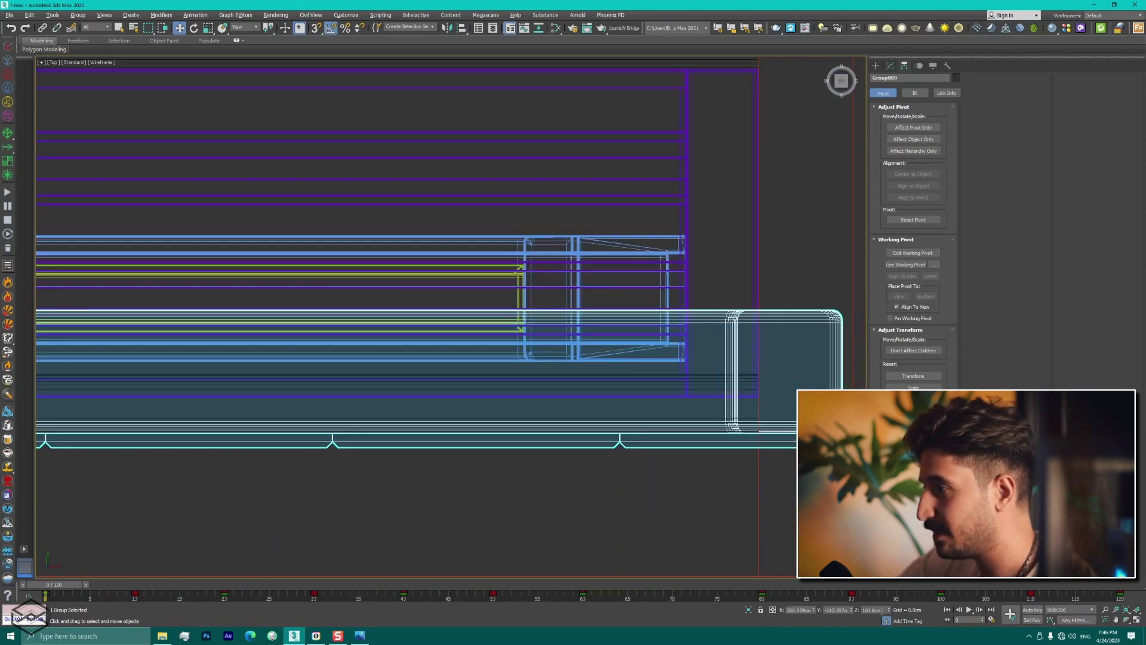
left_click_drag(816, 608, 801, 619)
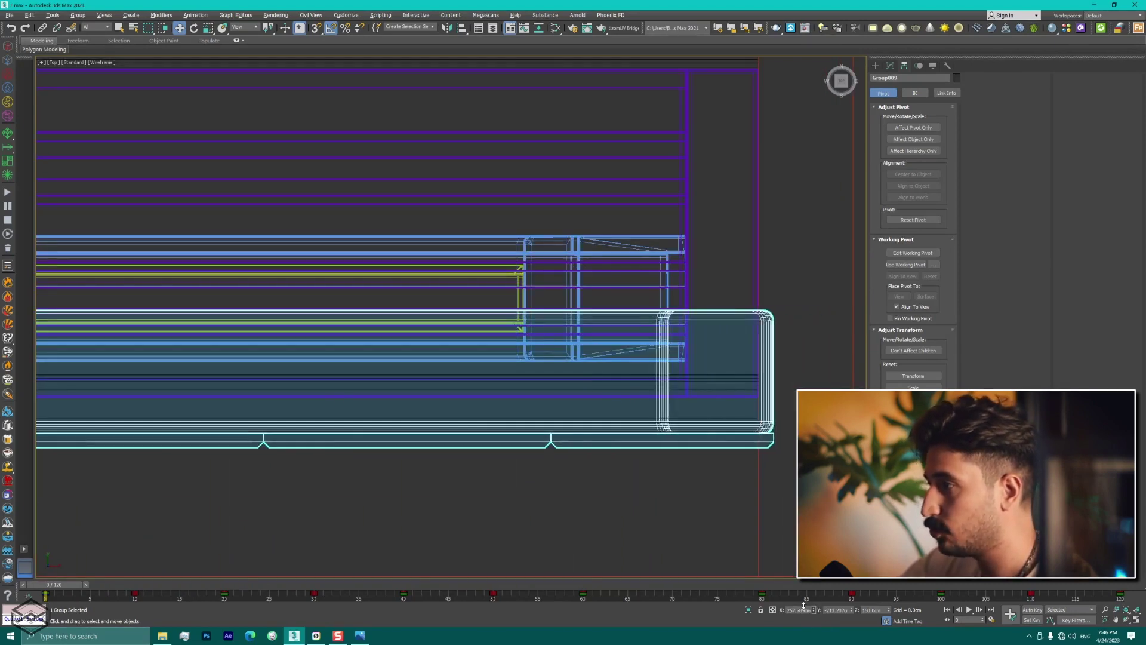
Step: Check the door group in perspective, then nudge it slightly down in the top view
scroll(616, 410, "down", 3)
scroll(440, 389, "down", 1)
scroll(238, 384, "down", 2)
scroll(136, 387, "up", 4)
scroll(136, 387, "up", 5)
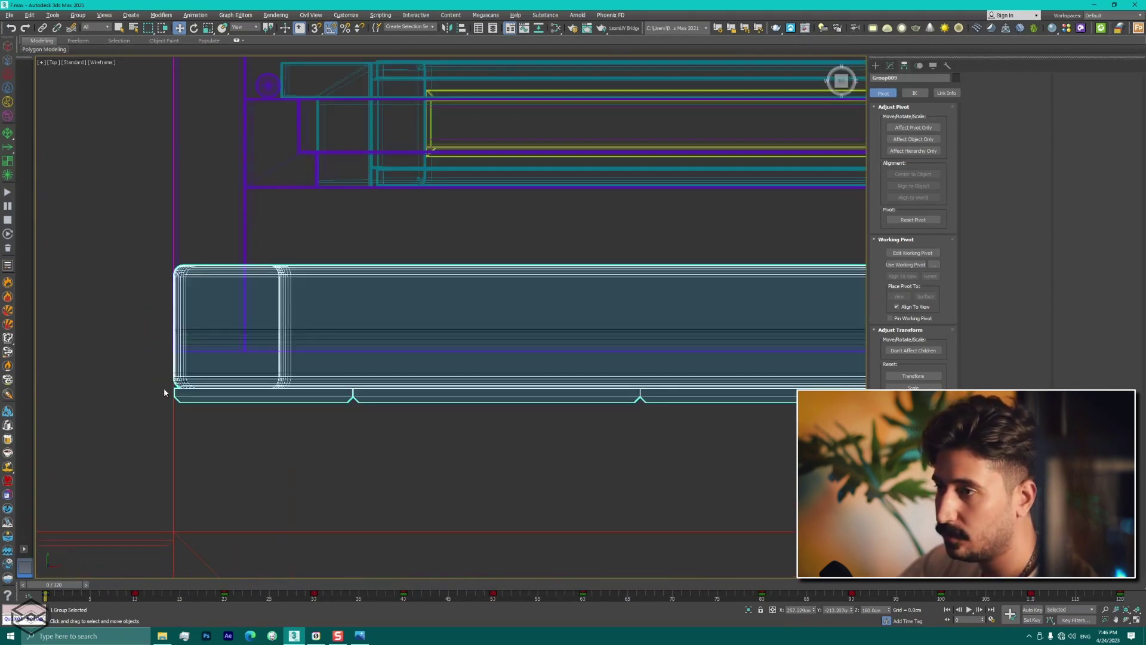
key("p")
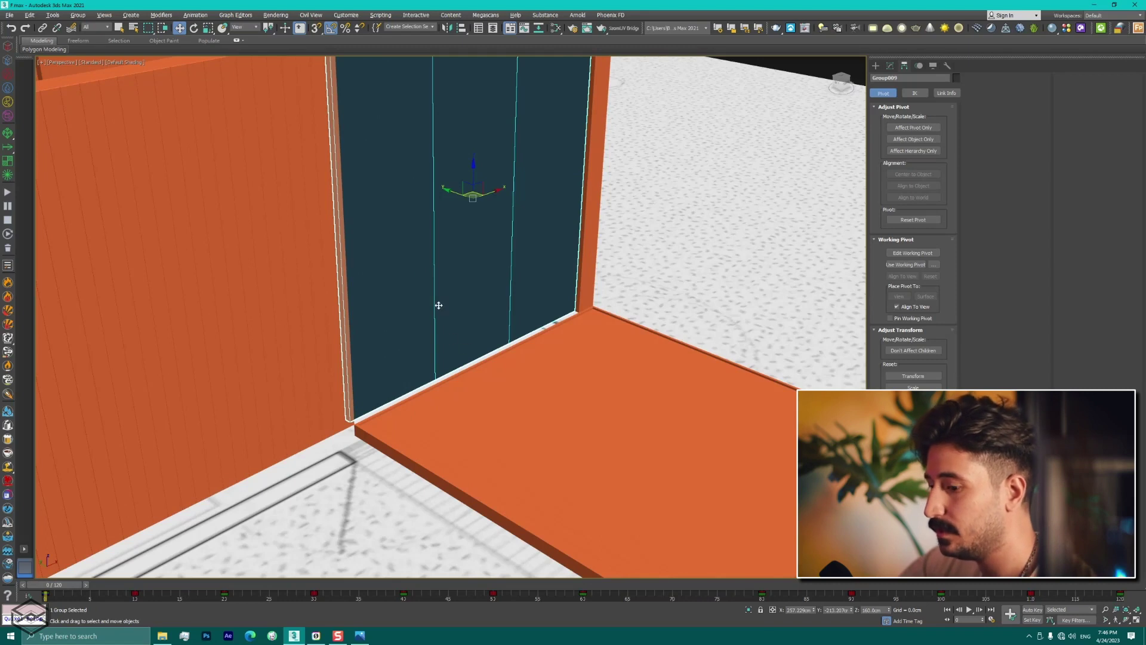
key("t")
scroll(295, 415, "down", 3)
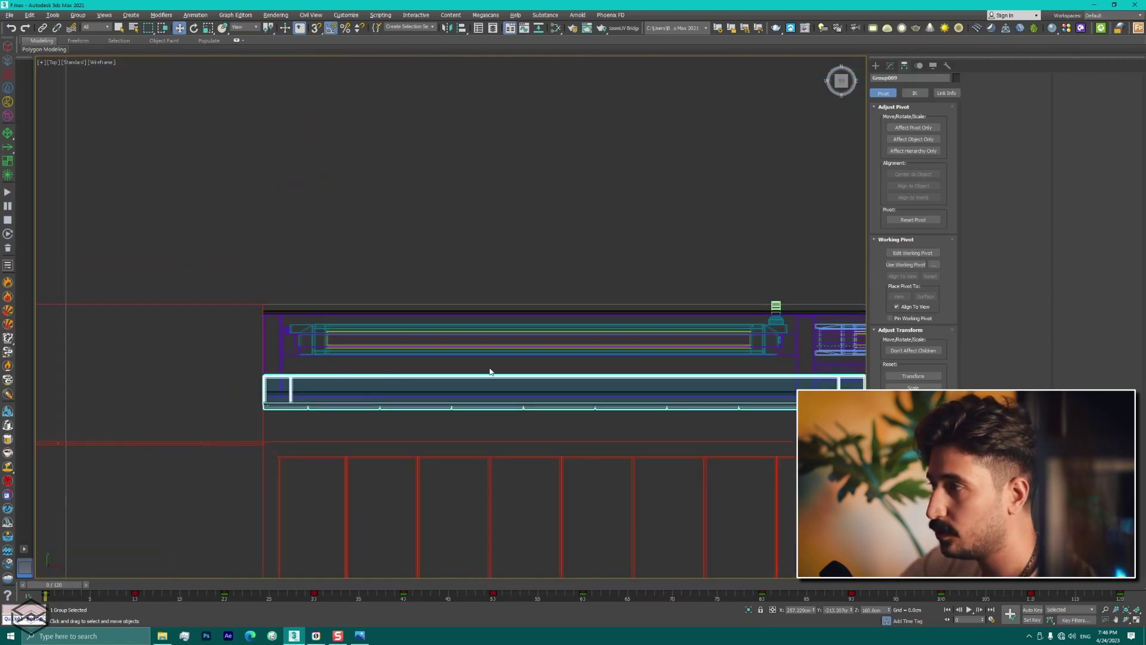
scroll(629, 374, "down", 3)
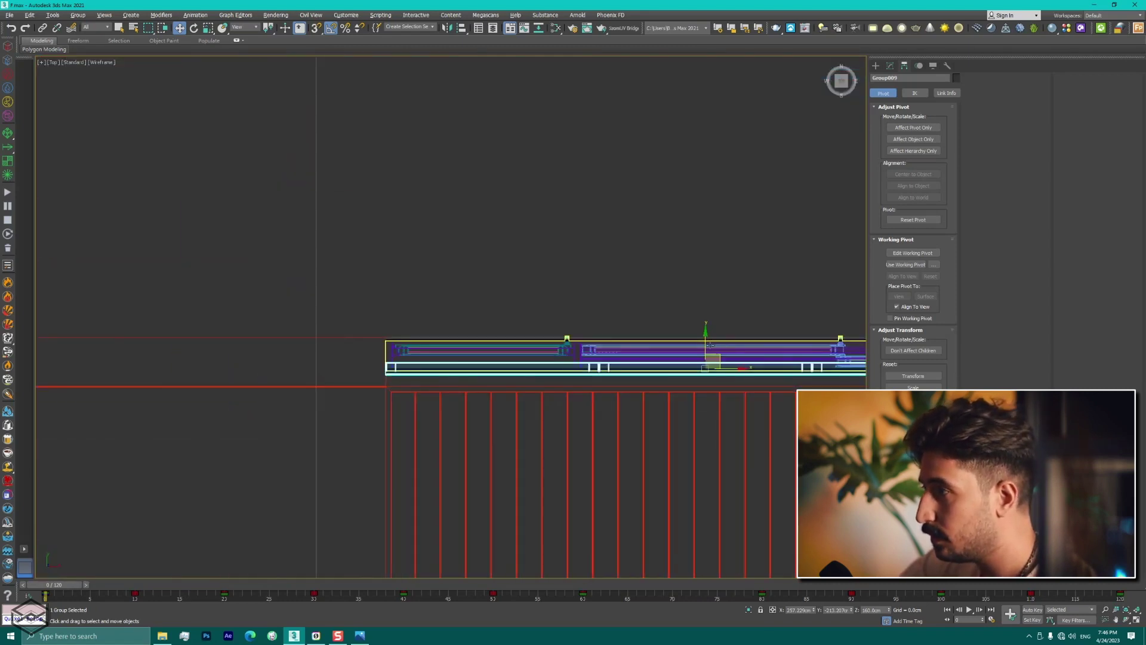
left_click_drag(709, 345, 708, 355)
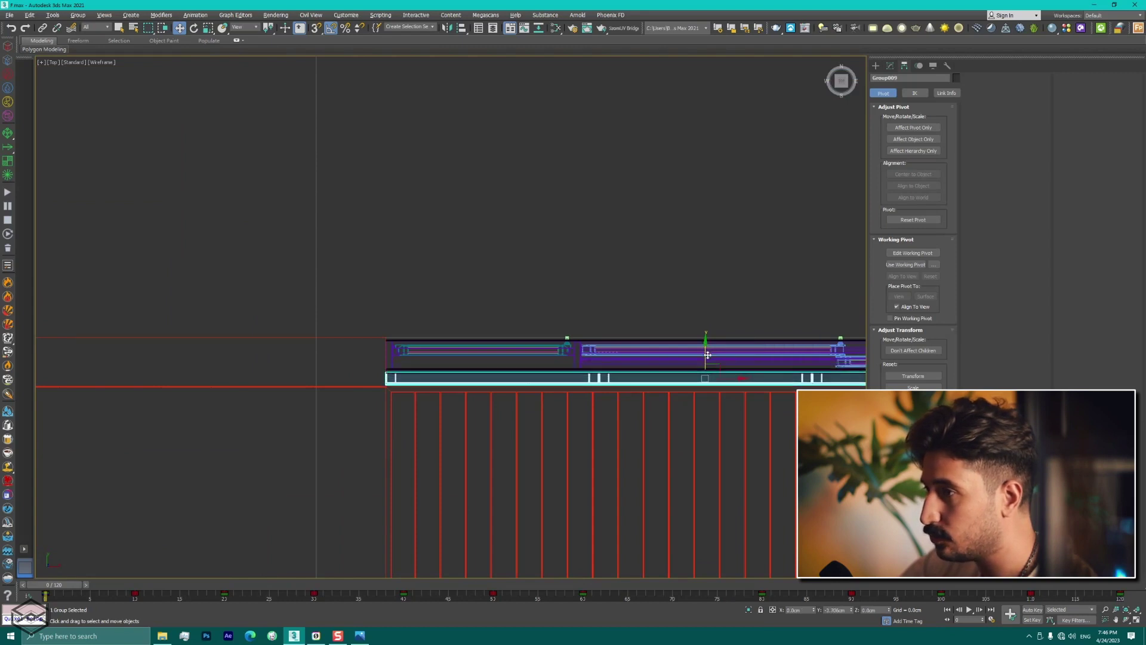
scroll(707, 355, "up", 2)
Step: Align the door group's Y maximum to Box007's Y minimum, then orbit lower and deselect
key("alt+a")
left_click(682, 390)
left_click(664, 276)
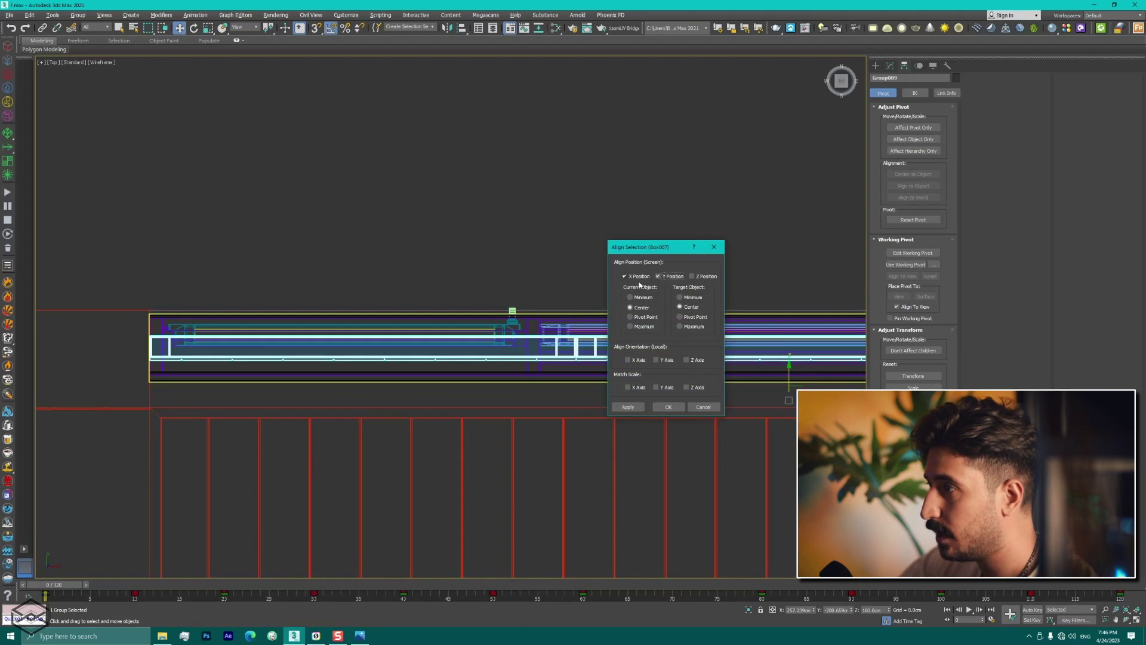
left_click(648, 327)
left_click(687, 297)
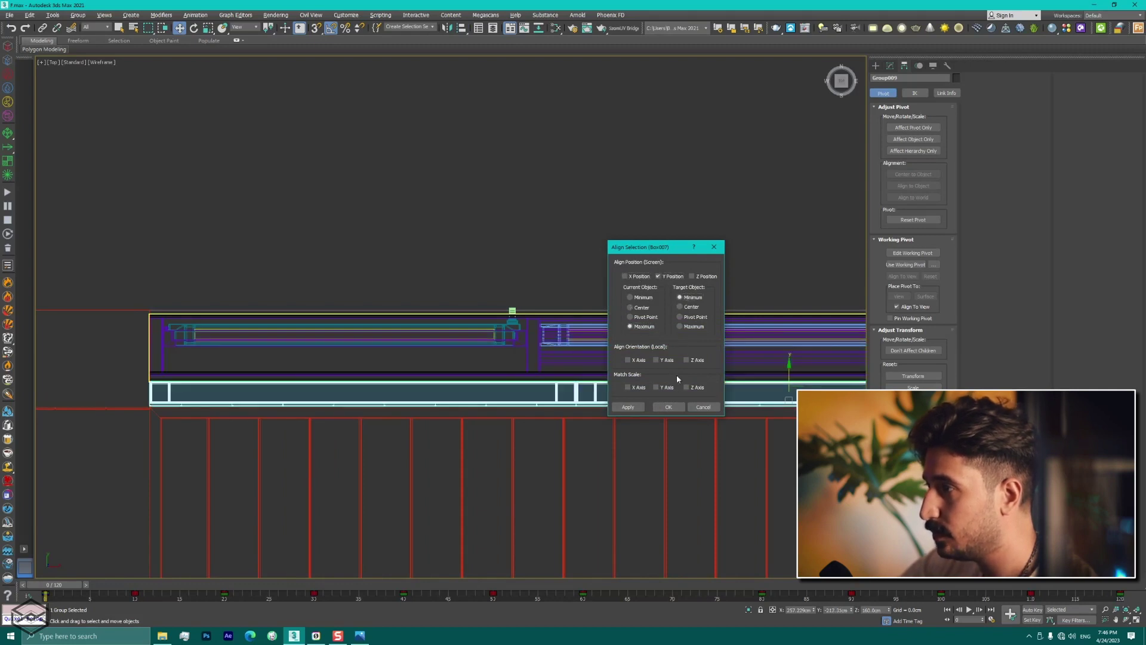
left_click(669, 407)
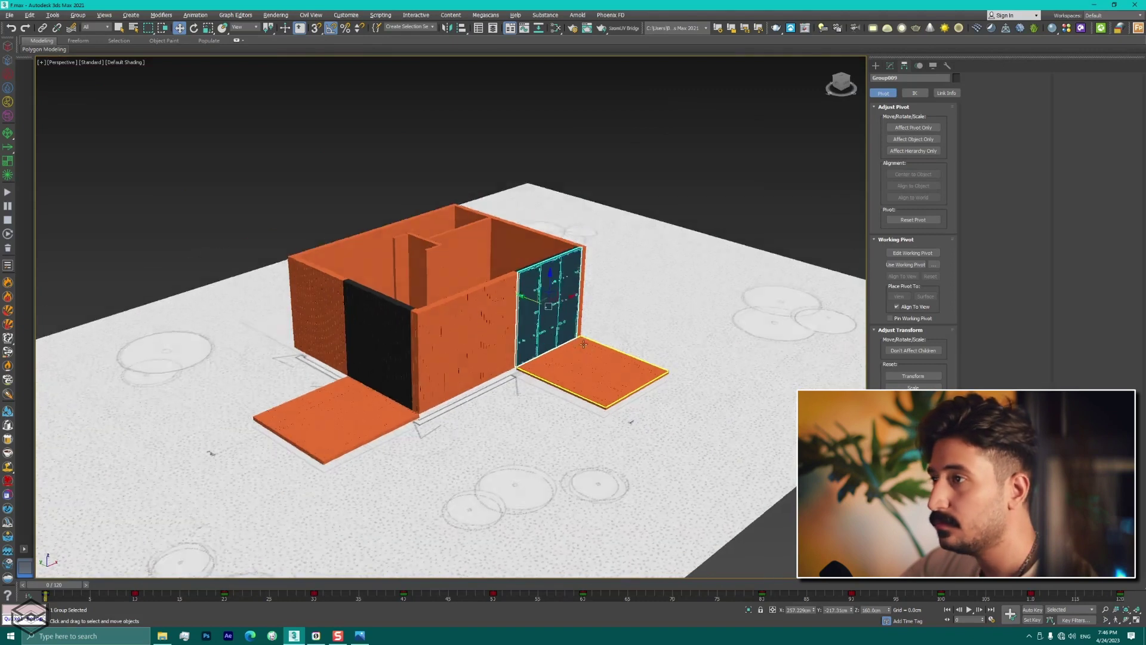
middle_click_drag(575, 351, 641, 226, "alt")
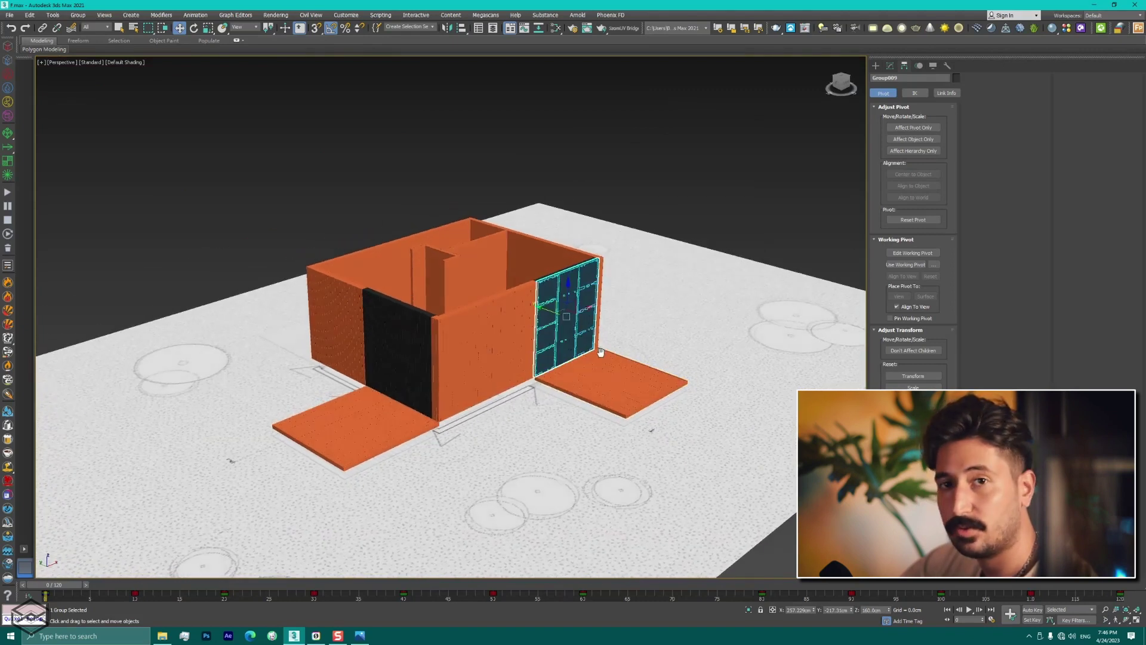
left_click(640, 226)
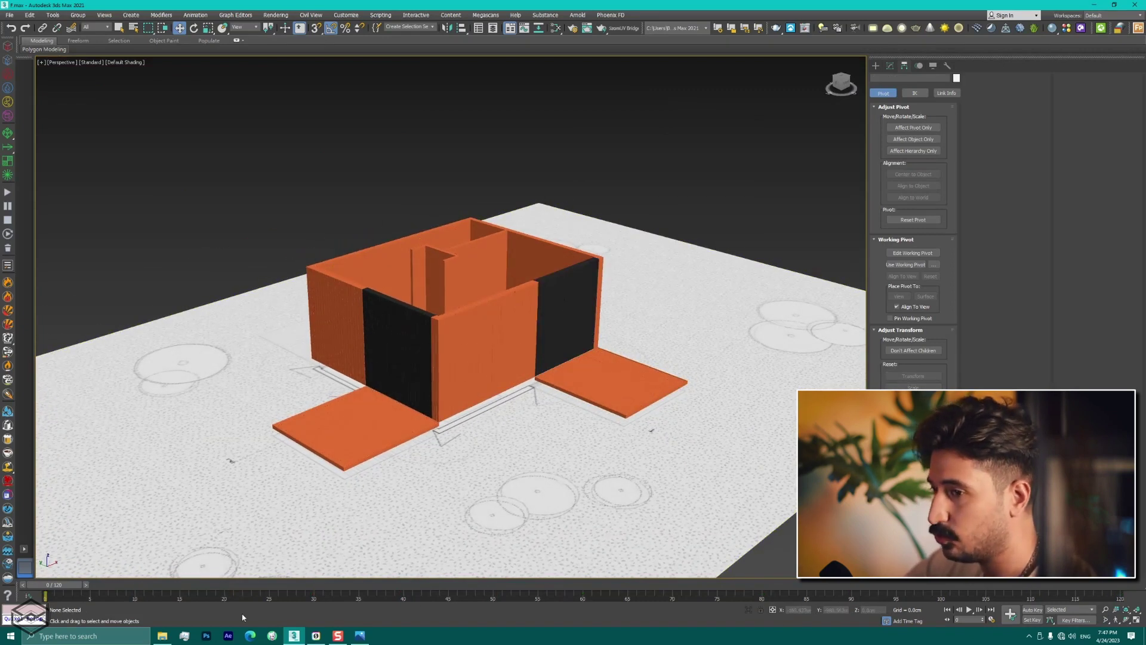
Step: Play, rewind and replay the animation, stopping at frame 35 with both door groups open
left_click(970, 610)
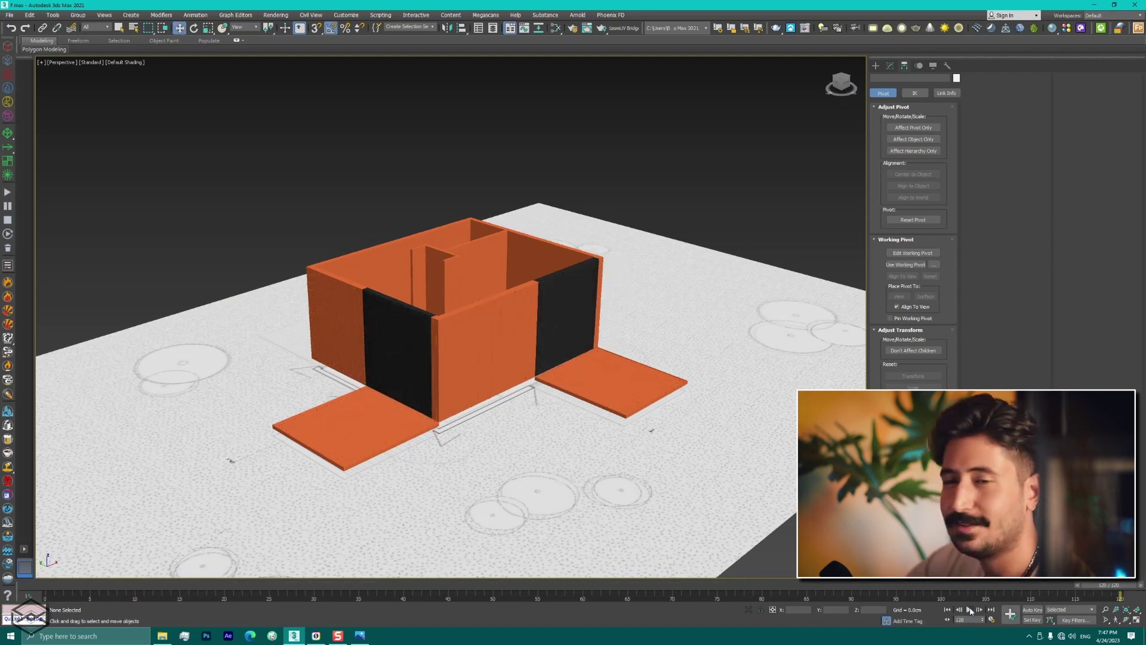
left_click_drag(1115, 590, 75, 586)
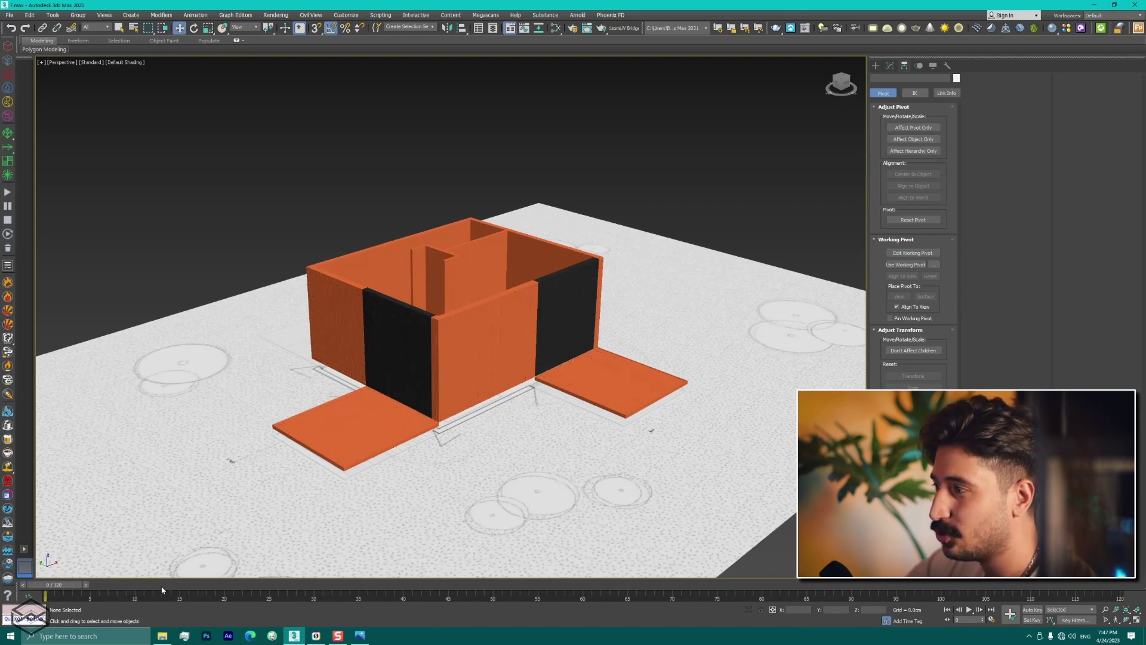
left_click(968, 609)
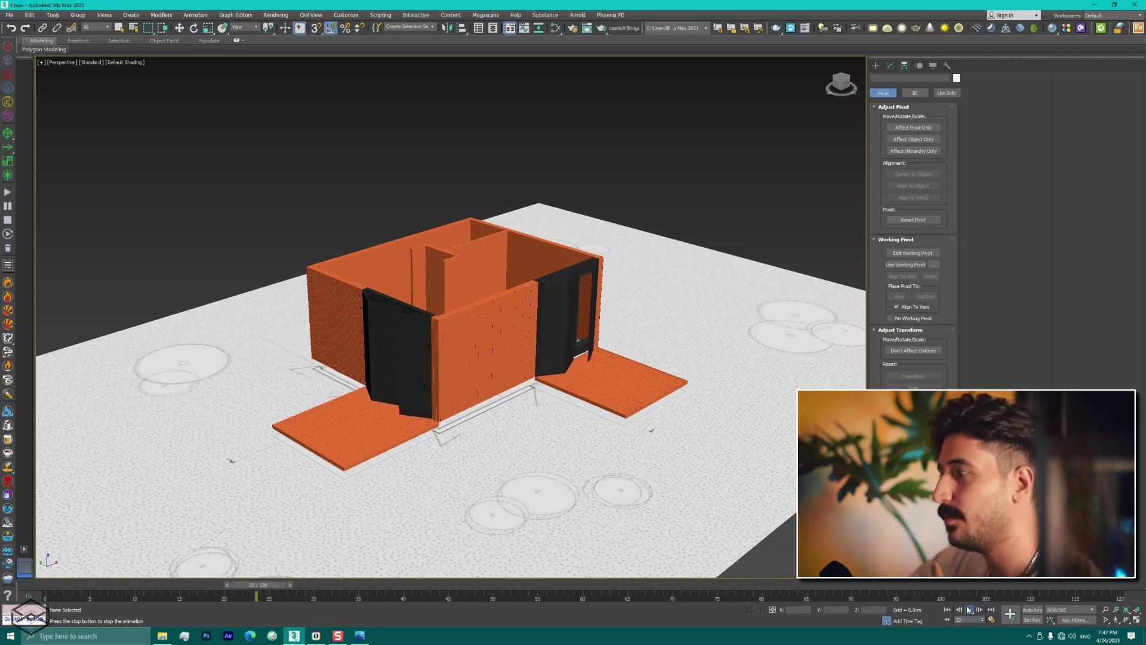
left_click(968, 609)
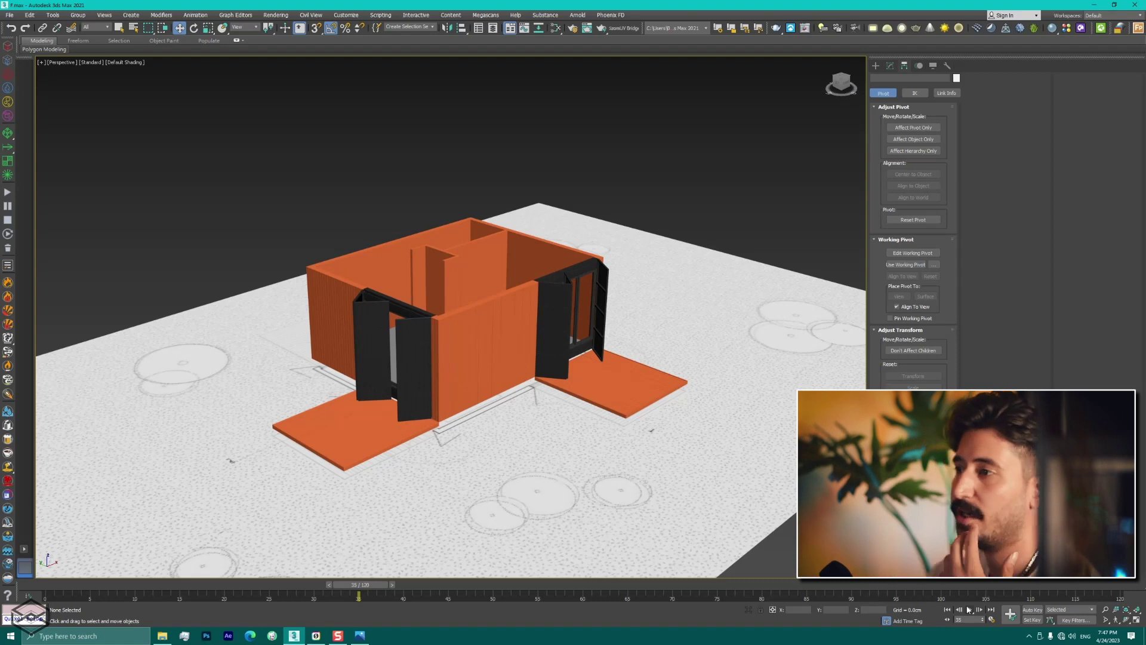
scroll(444, 351, "up", 2)
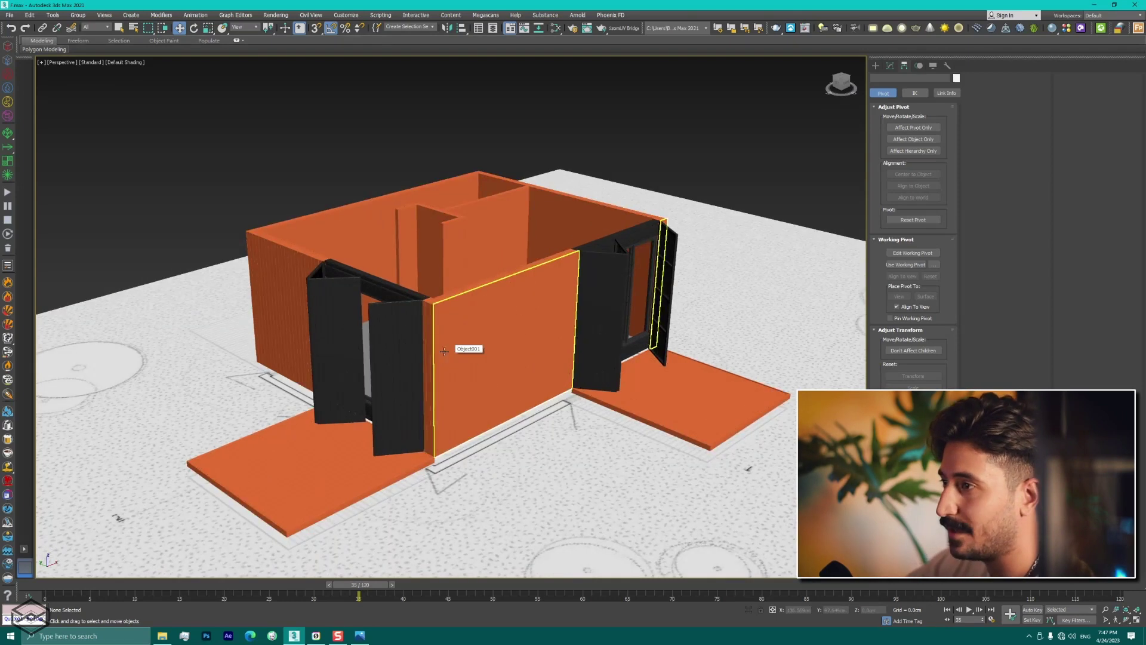
Step: Turn on Edged Faces and switch the viewport to Clay shading
key("F4")
left_click(132, 62)
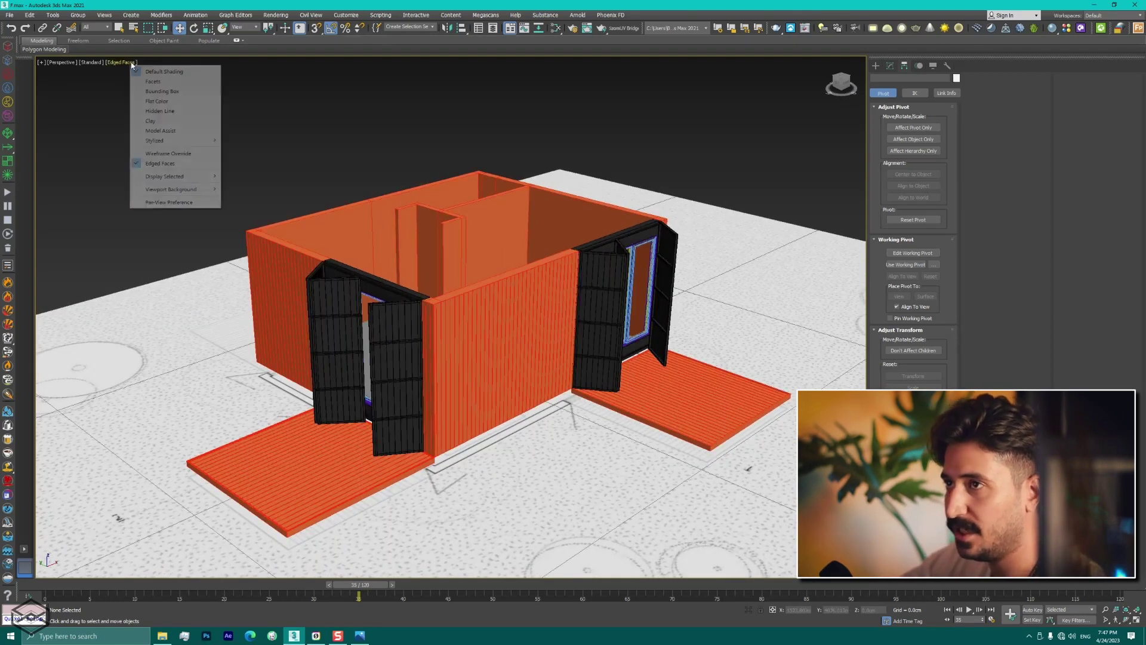
left_click(150, 121)
Step: Play the door animation from the first frame in clay, then return to Default Shading
scroll(177, 181, "down", 3)
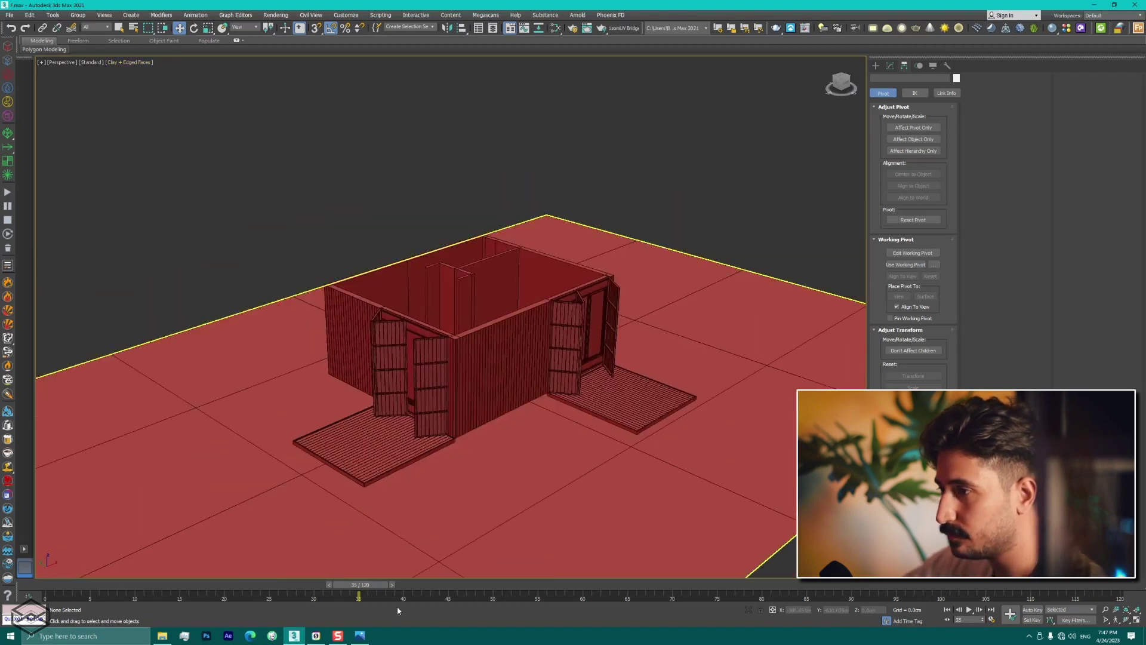
key("Home")
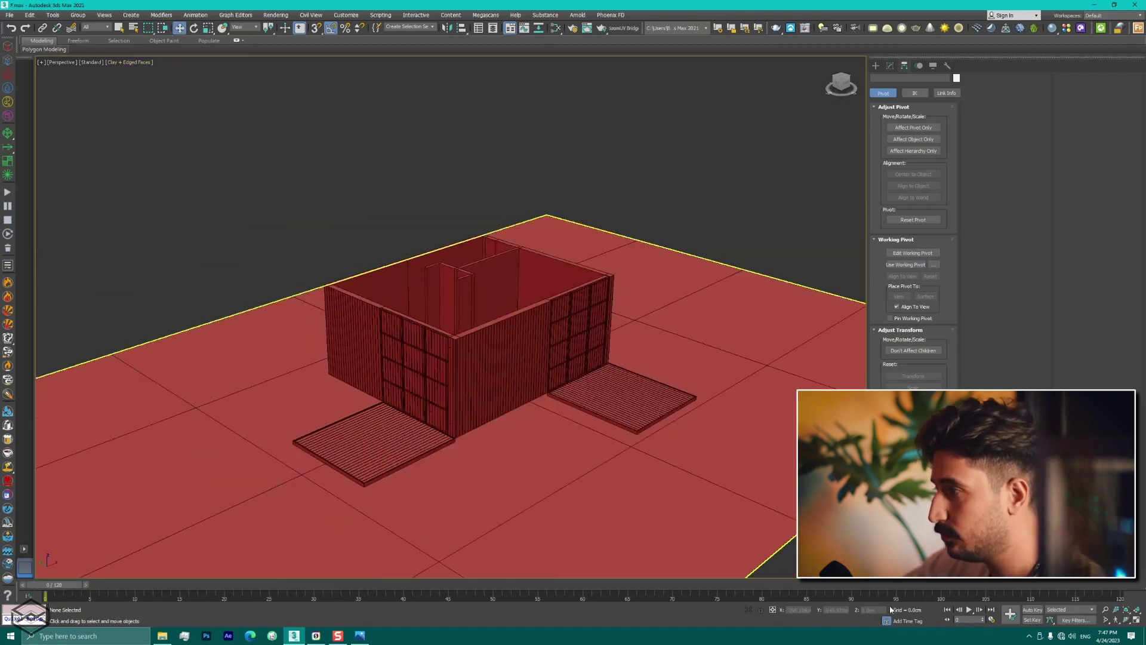
left_click(968, 609)
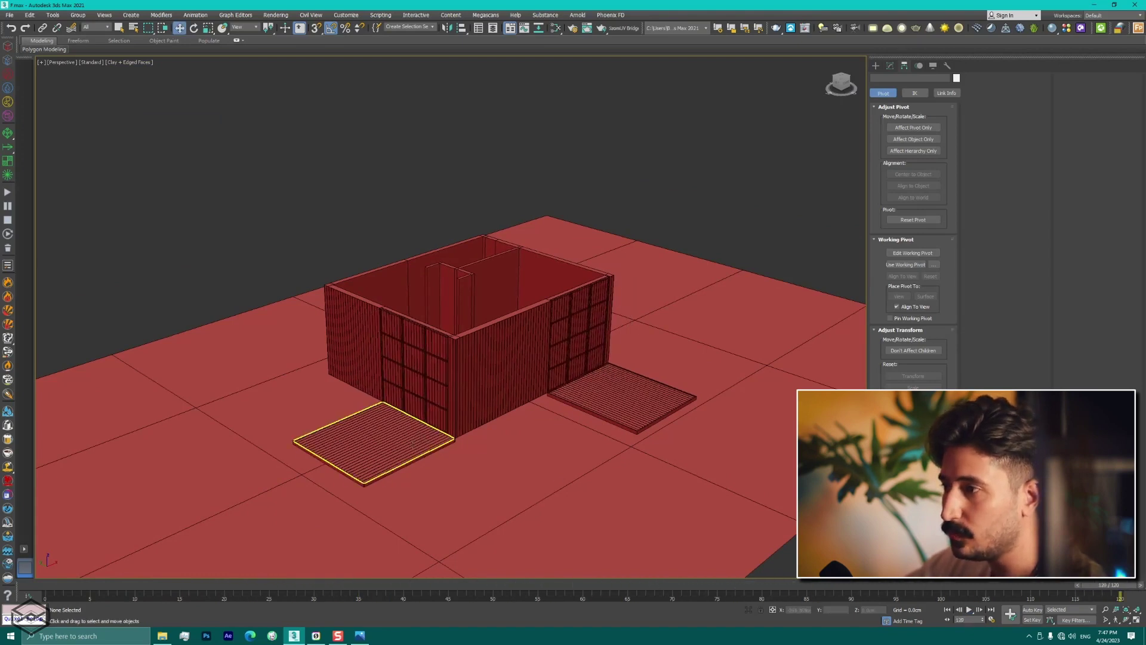
scroll(413, 445, "up", 4)
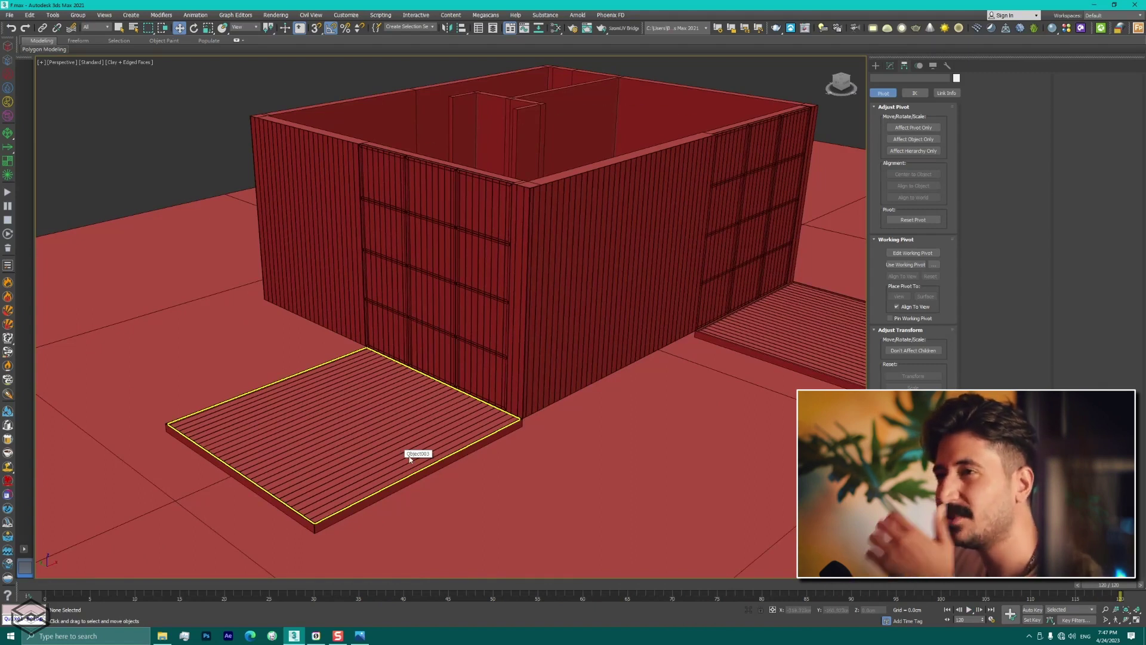
left_click(132, 64)
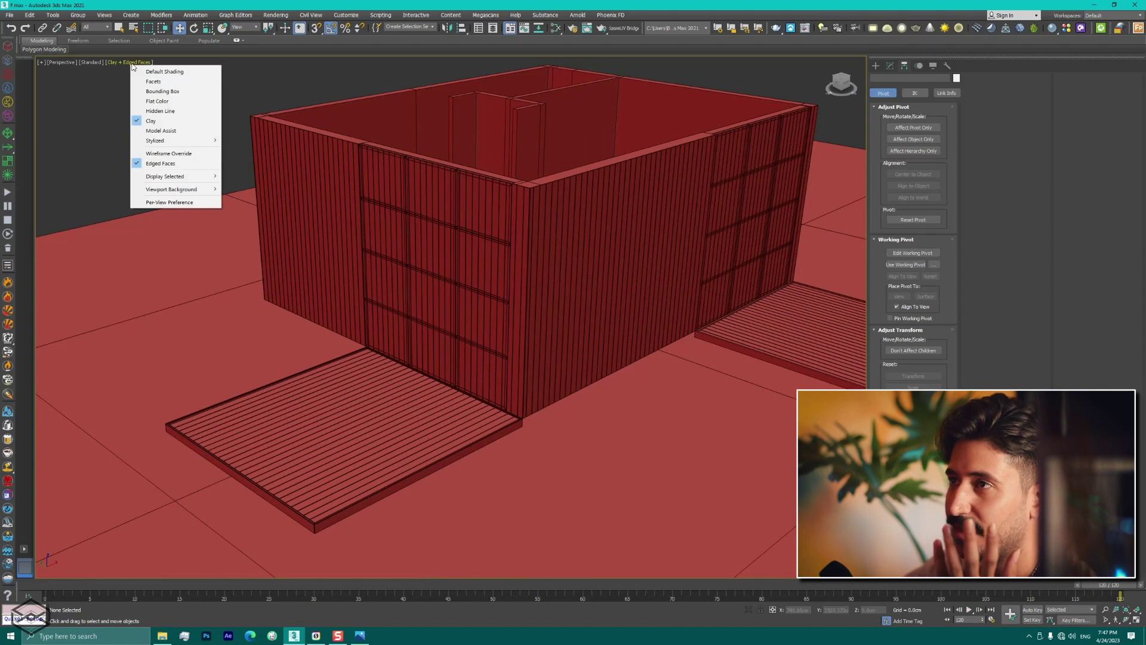
left_click(164, 71)
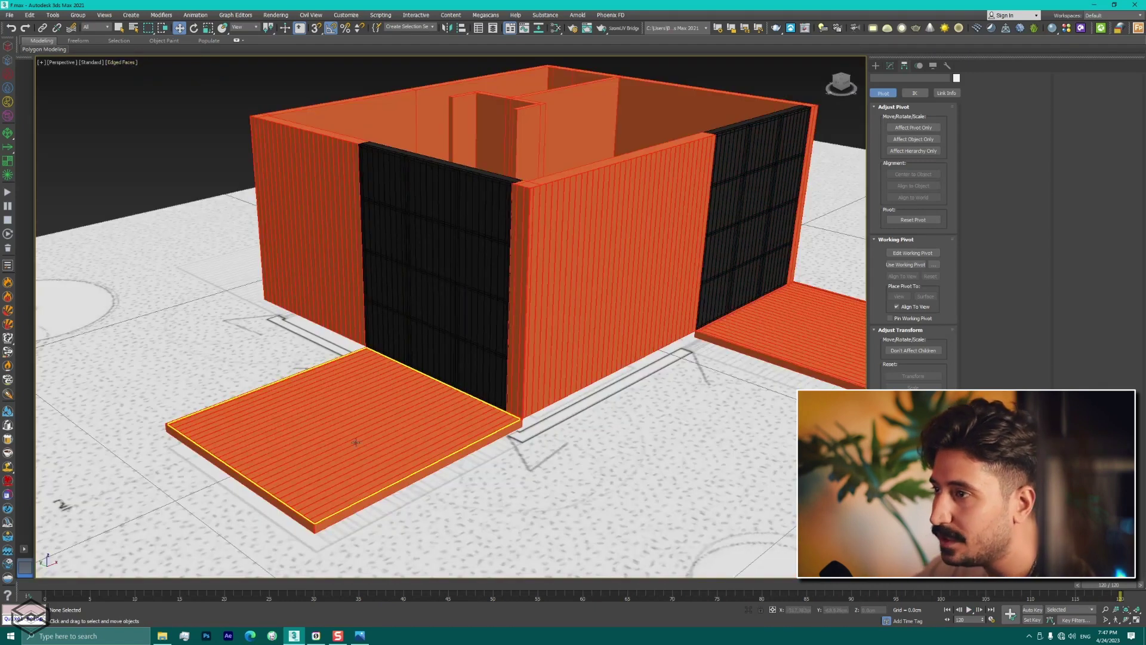